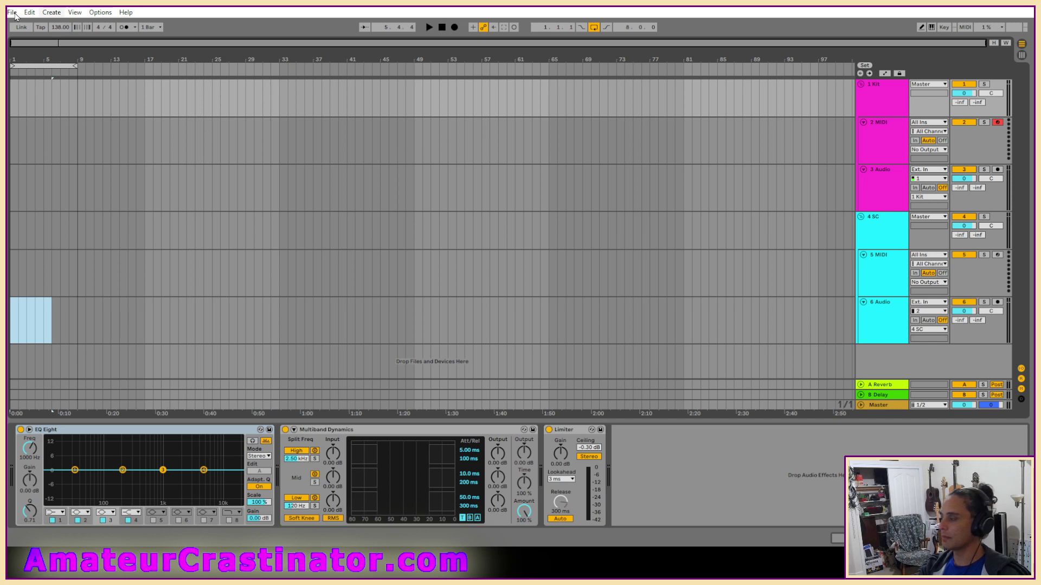
Open the saved Live Set from the Bleep Project folder inside Album - Web Single(s)
left_click(12, 12)
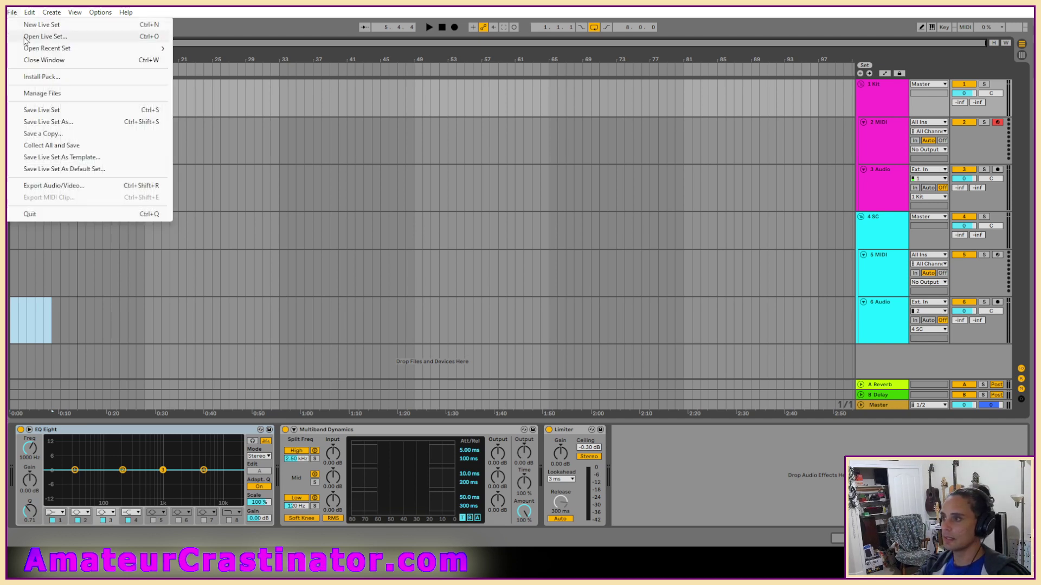
left_click(32, 32)
left_click(212, 48)
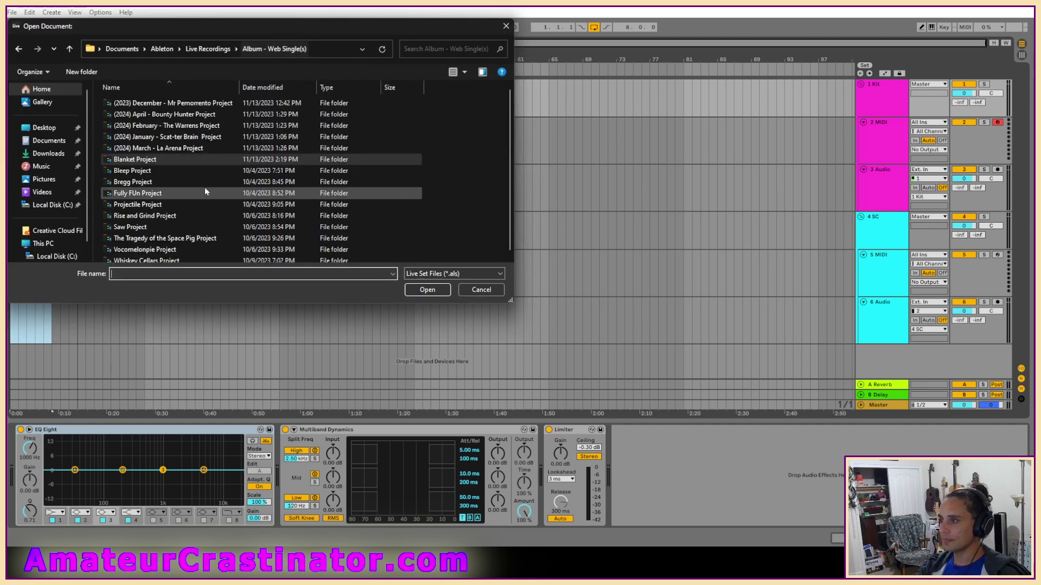
double_click(130, 167)
double_click(123, 138)
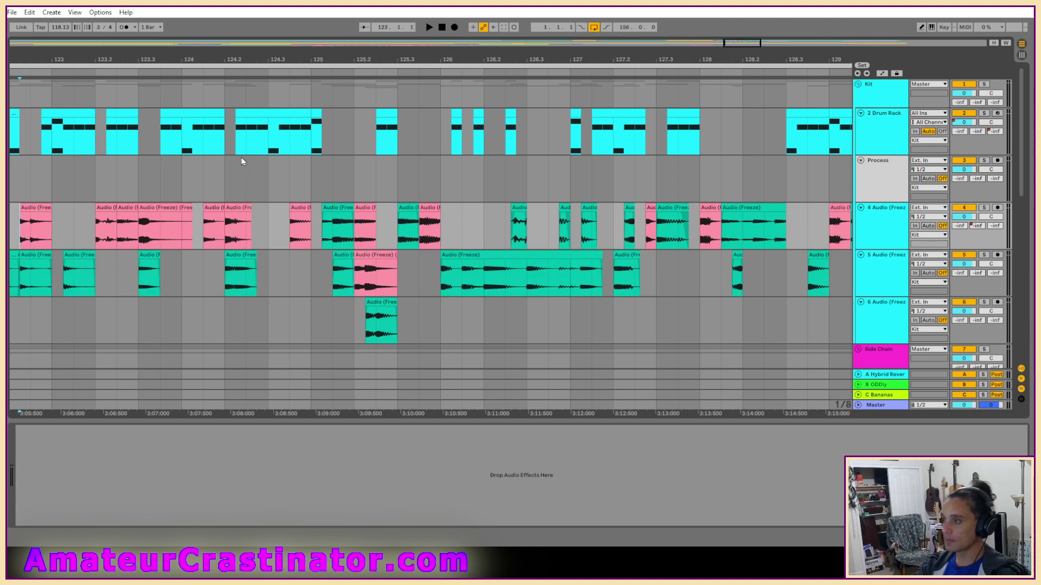
Fit the whole arrangement in view, play it, and show the Kit group's devices with its track made taller
left_click(444, 29)
double_click(574, 43)
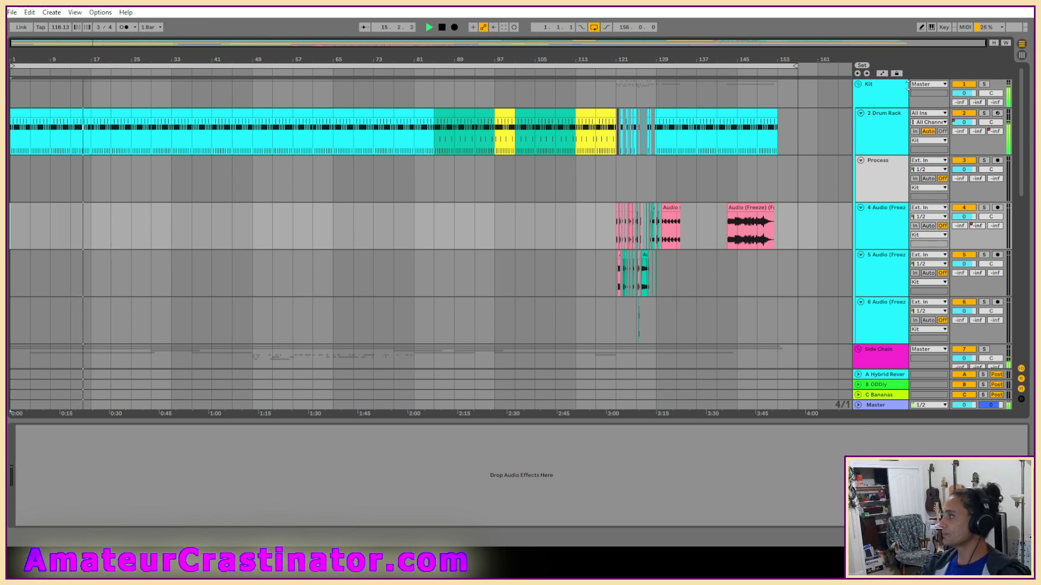
left_click(880, 104)
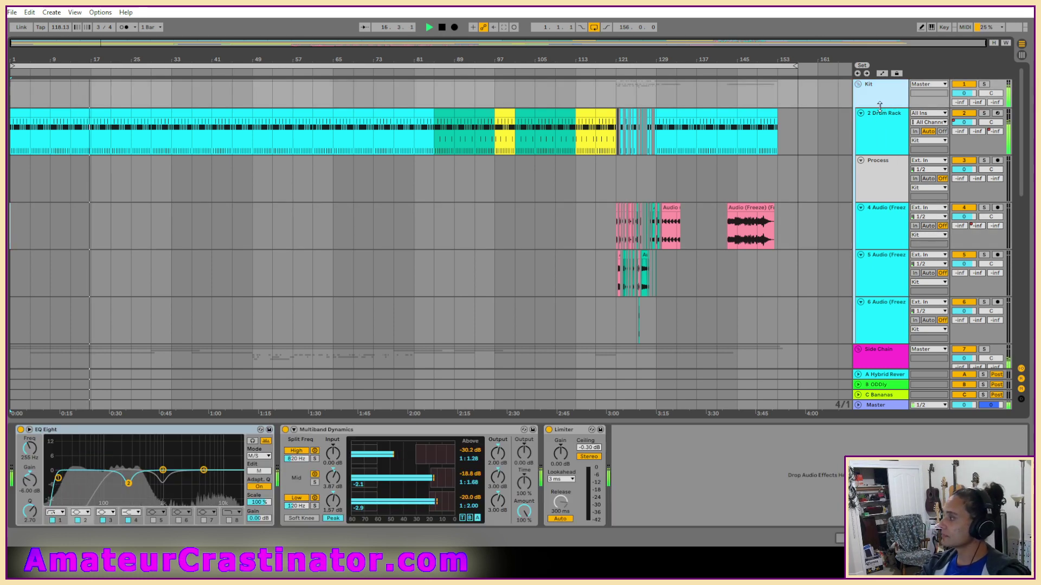
left_click_drag(879, 106, 879, 115)
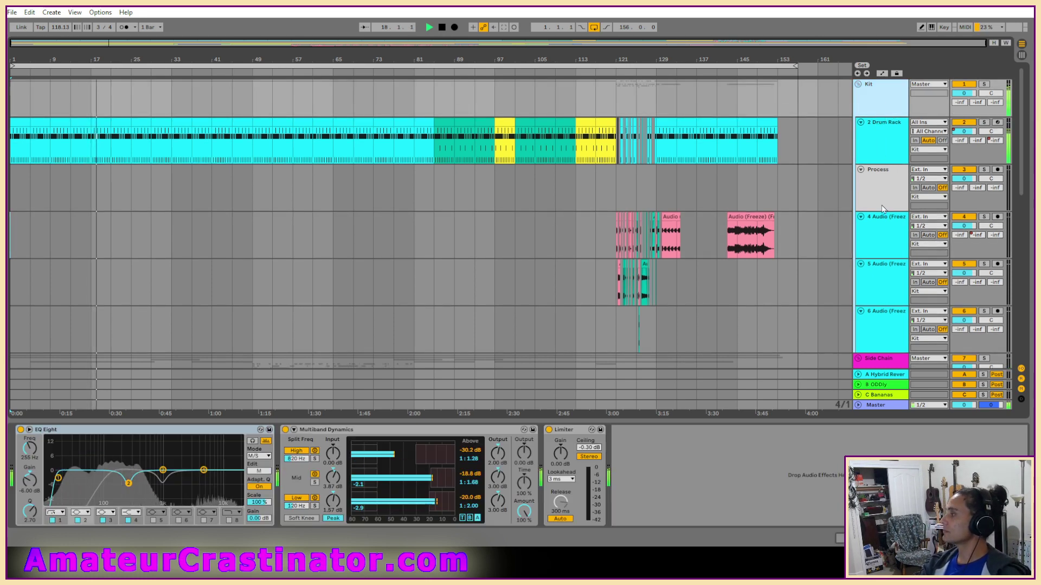
Look through the track list during playback and examine the Drum Rack track's devices
scroll(867, 260, "down", 3)
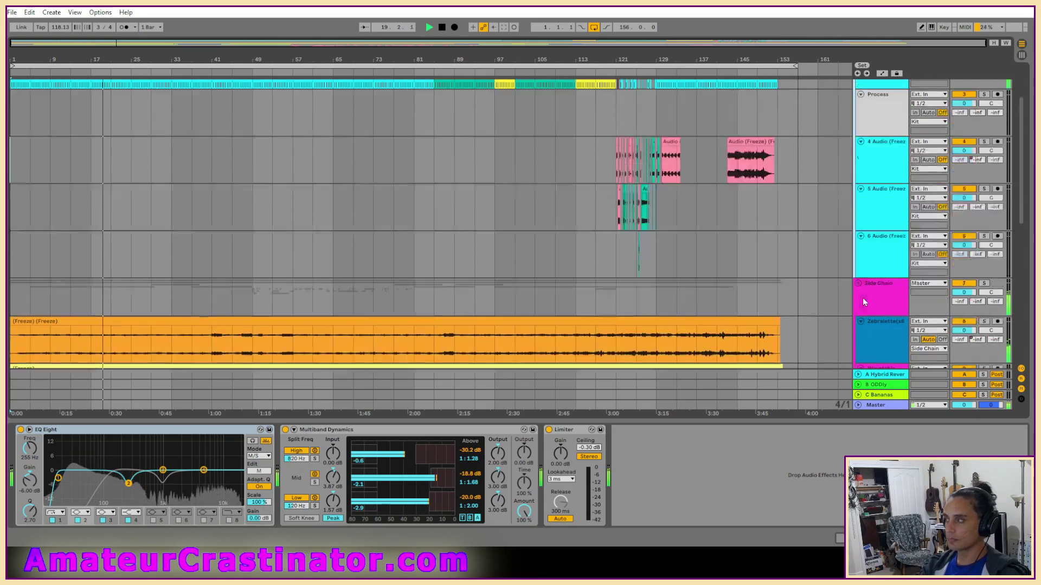
scroll(863, 297, "up", 3)
left_click(879, 141)
scroll(877, 261, "down", 5)
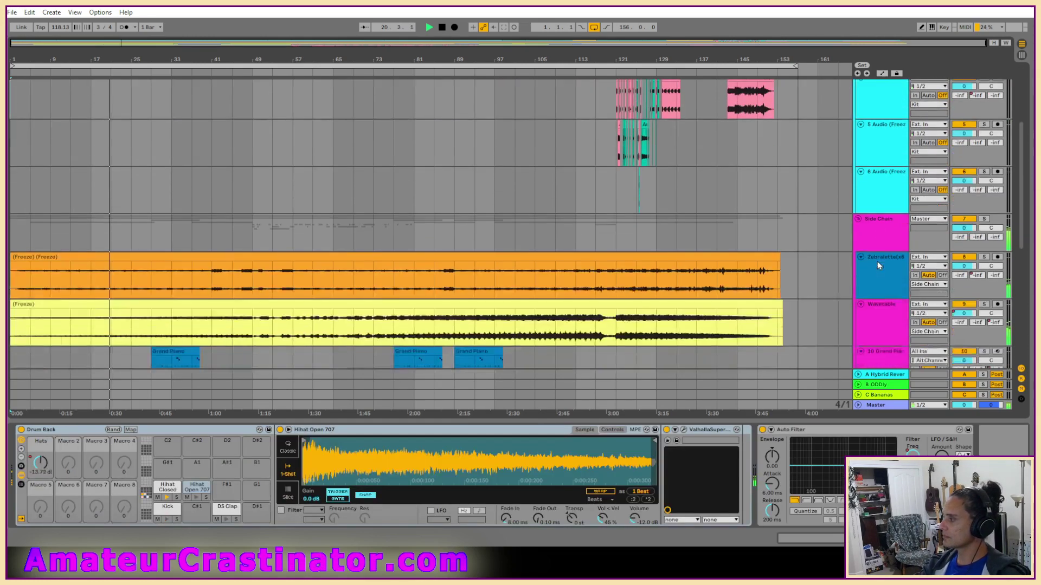
scroll(877, 261, "down", 3)
scroll(880, 262, "down", 3)
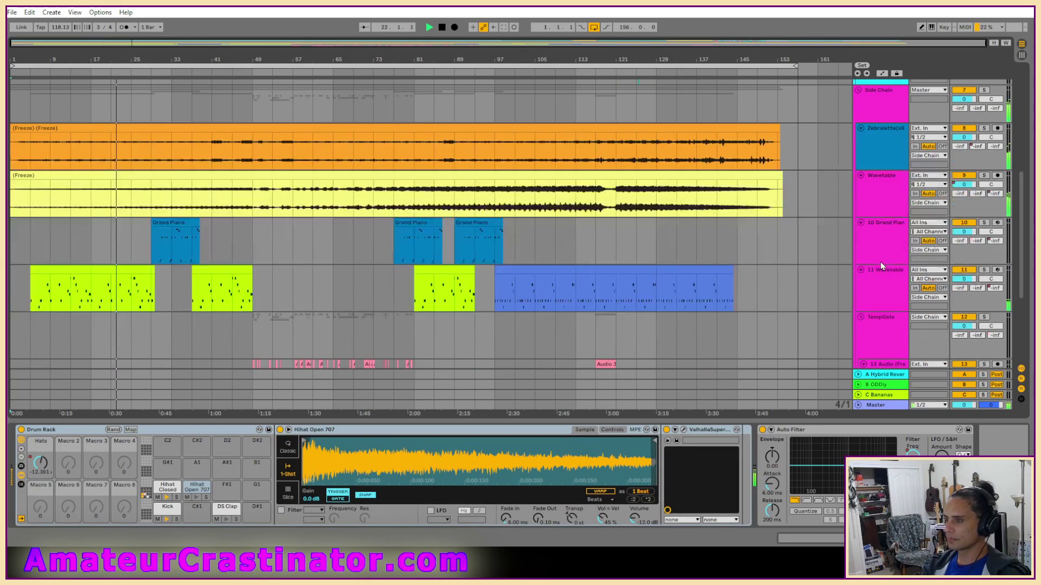
Solo the 11 Wavetable track and make band 3 of its first EQ Eight a notch at about 255 Hz
left_click(880, 285)
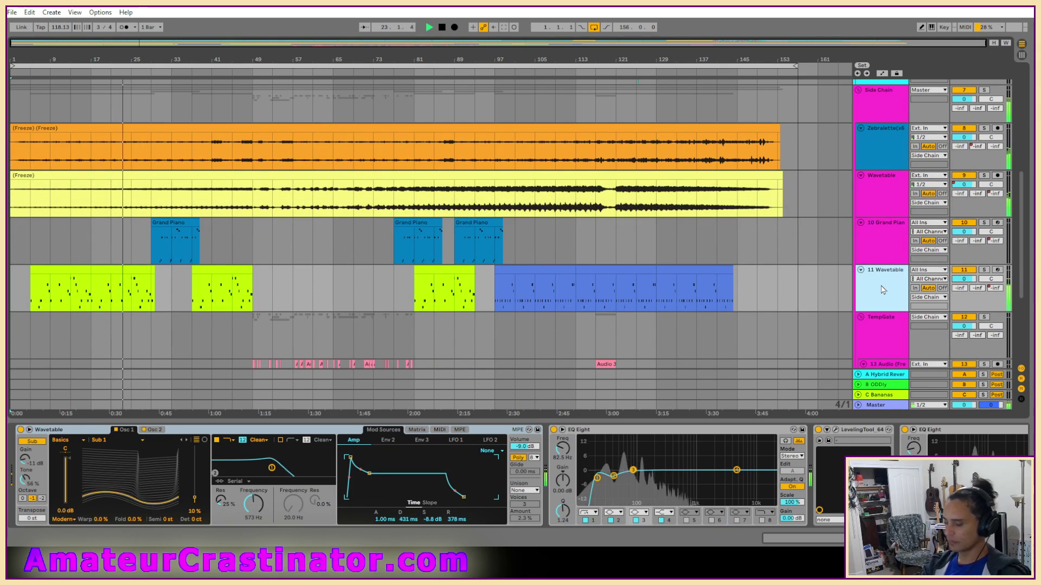
key("s")
key("s")
scroll(758, 475, "right", 5)
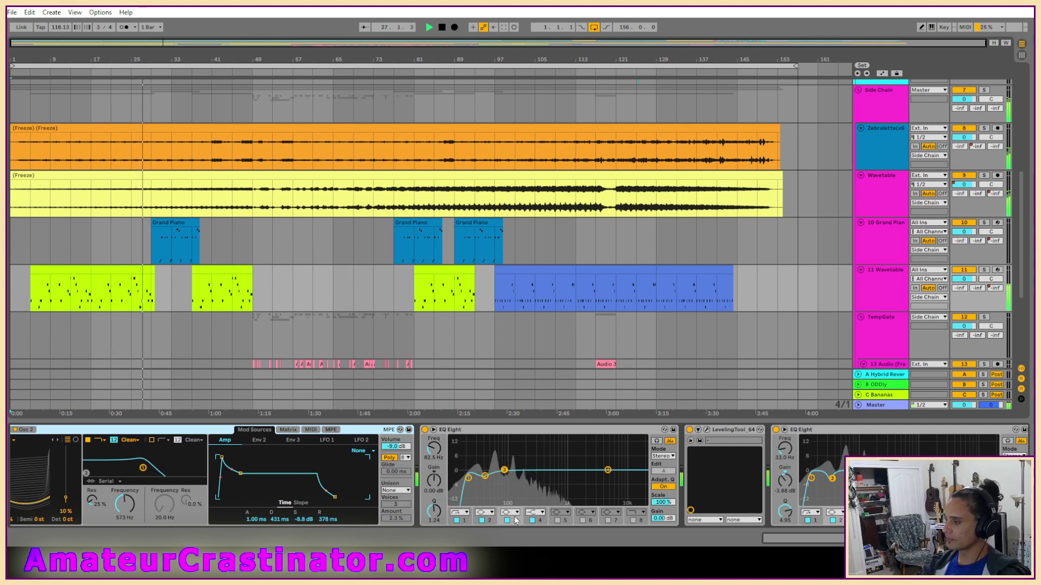
left_click(510, 512)
left_click(513, 483)
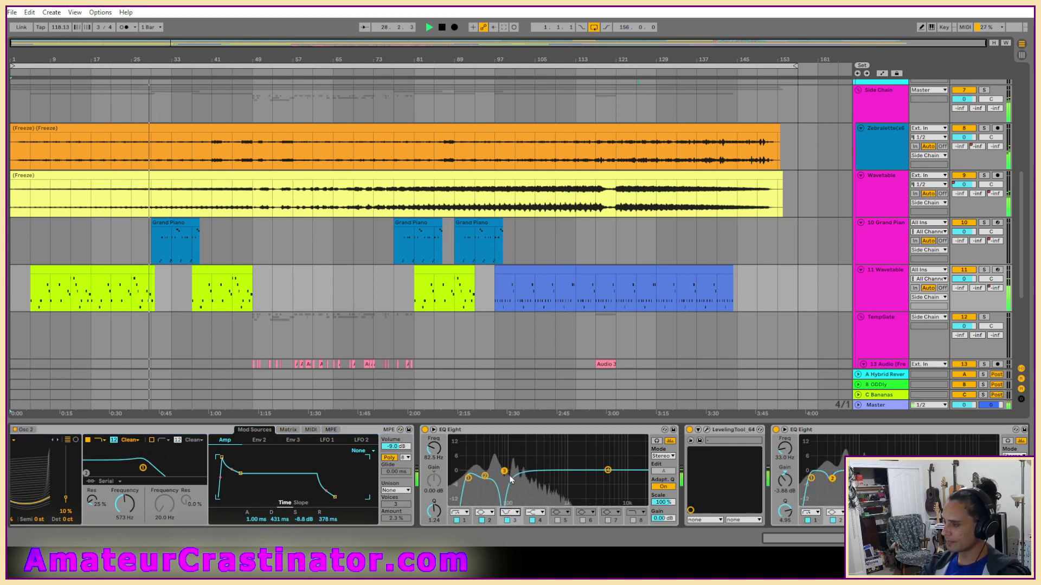
left_click_drag(504, 471, 531, 471)
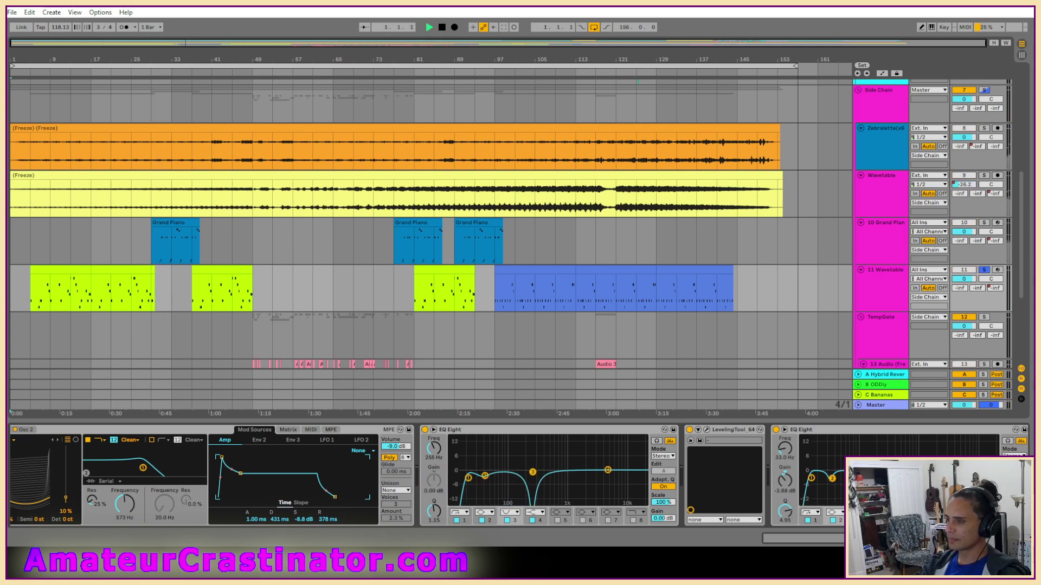
Play the track from its first clip and move the first EQ's band 3 notch to about 93.8 Hz with a Q of about 3.68
left_click(50, 260)
left_click(51, 271)
key("space")
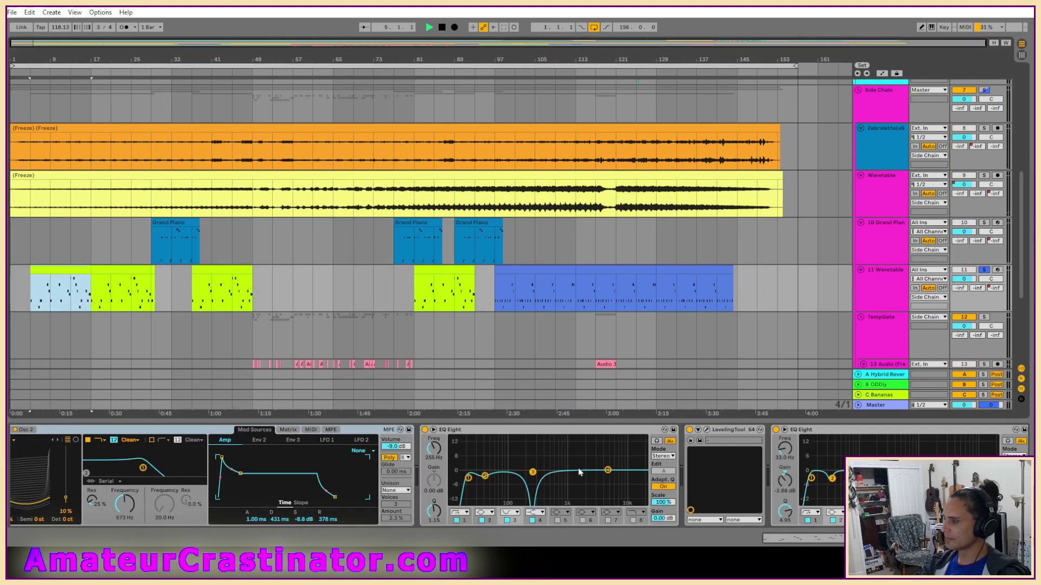
left_click_drag(534, 476, 507, 458)
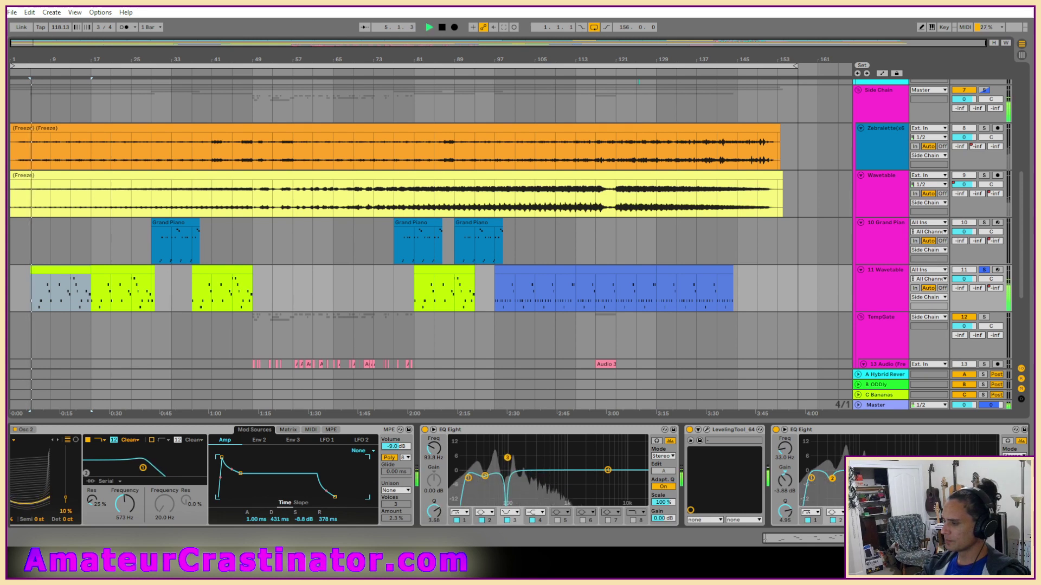
key("space")
key("space")
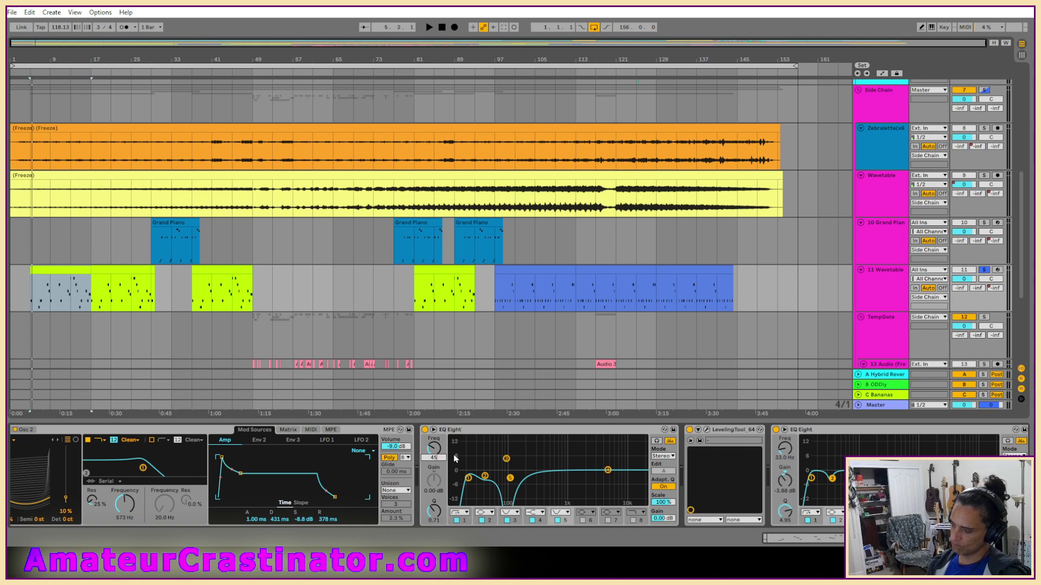
Set the band 5 notch of the first EQ Eight to 450 Hz with a Q of about 2.82
type("0")
key("Return")
key("space")
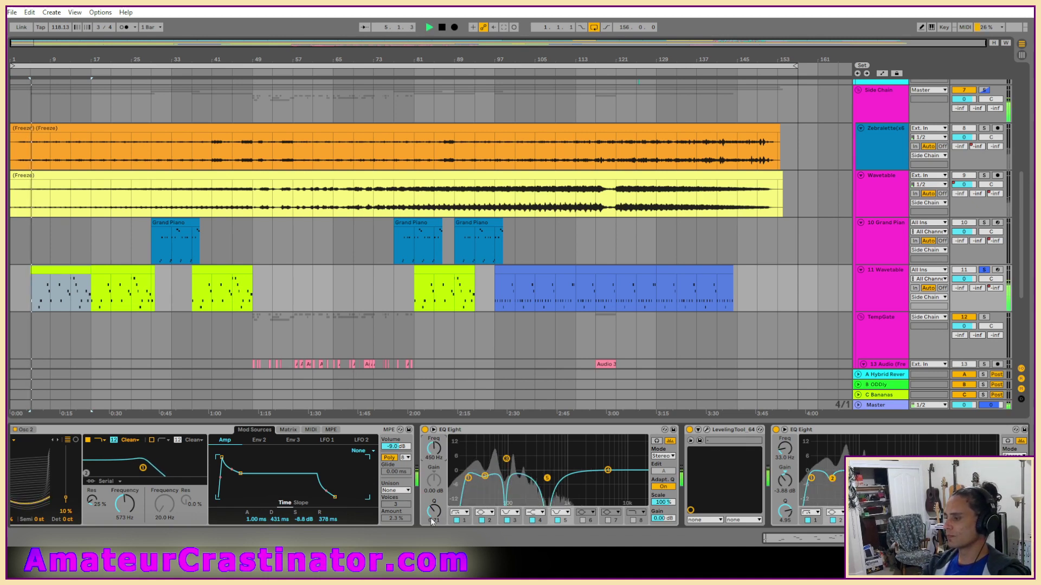
left_click_drag(433, 513, 434, 488)
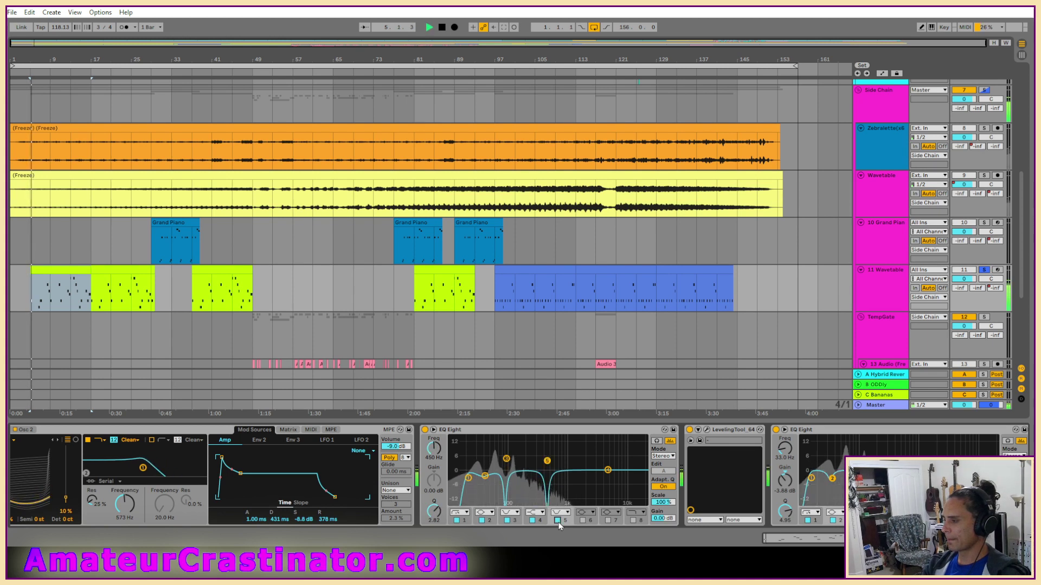
key("space")
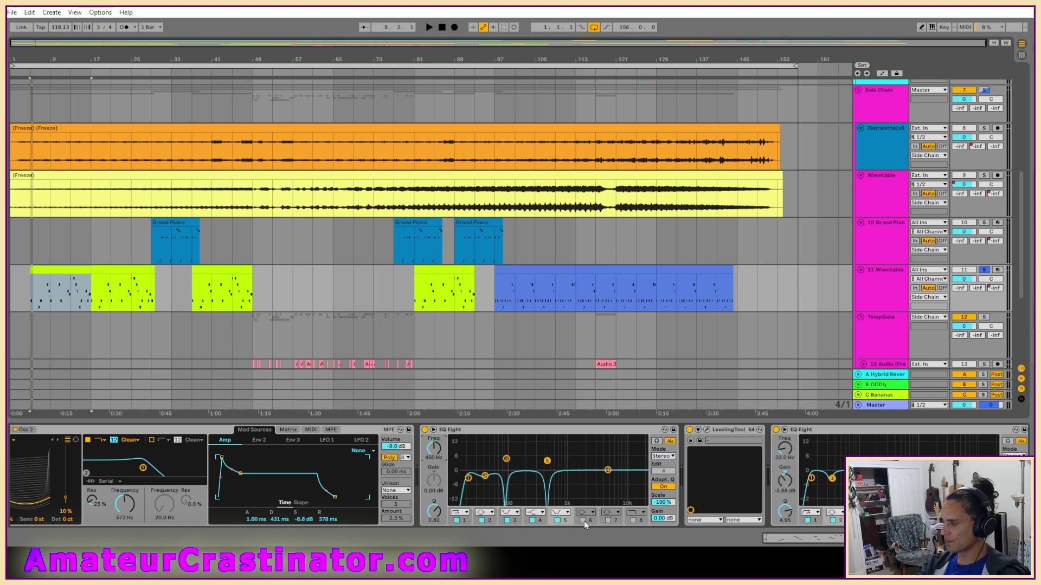
Make band 6 of the first EQ Eight a notch at 900 Hz with a Q of about 1.87, comparing playback with it off and on
left_click(588, 464)
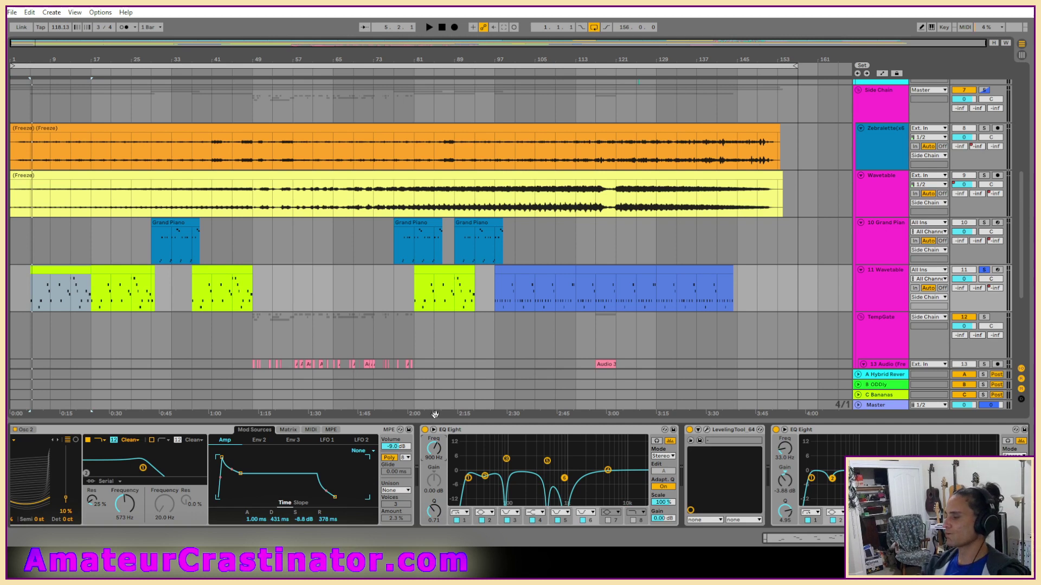
key("space")
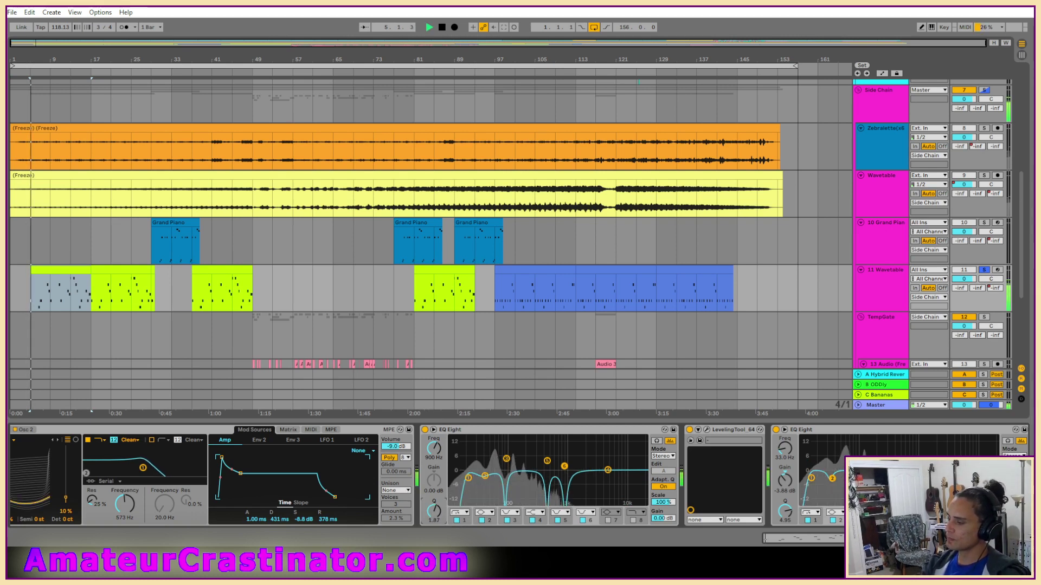
left_click(583, 520)
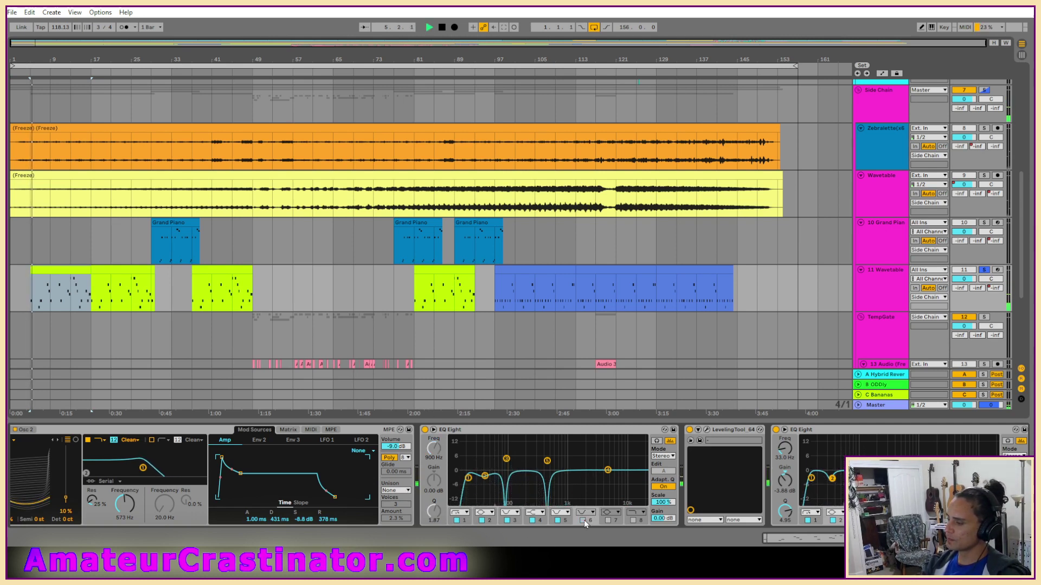
key("space")
left_click(583, 521)
key("space")
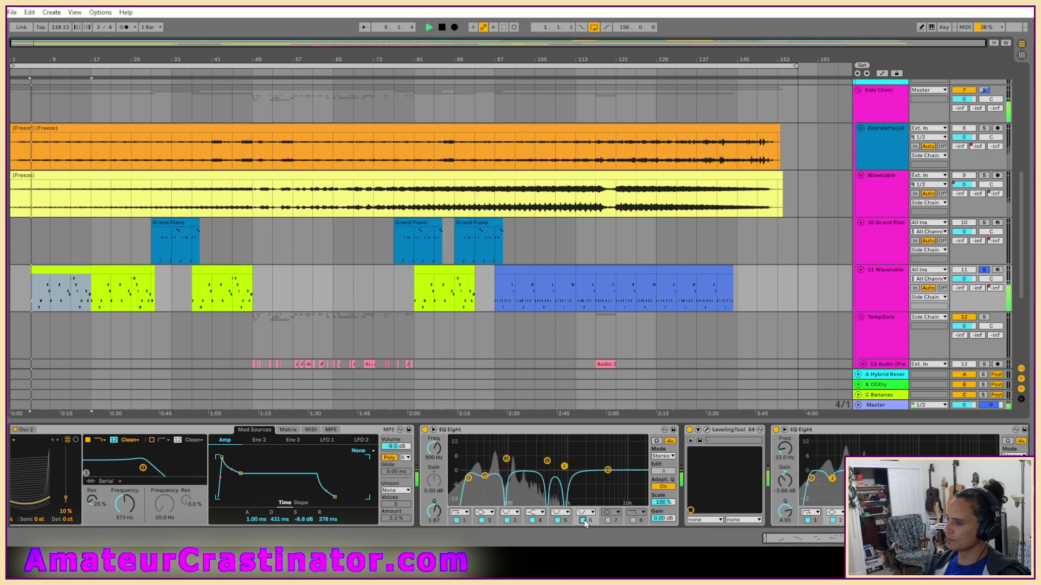
key("space")
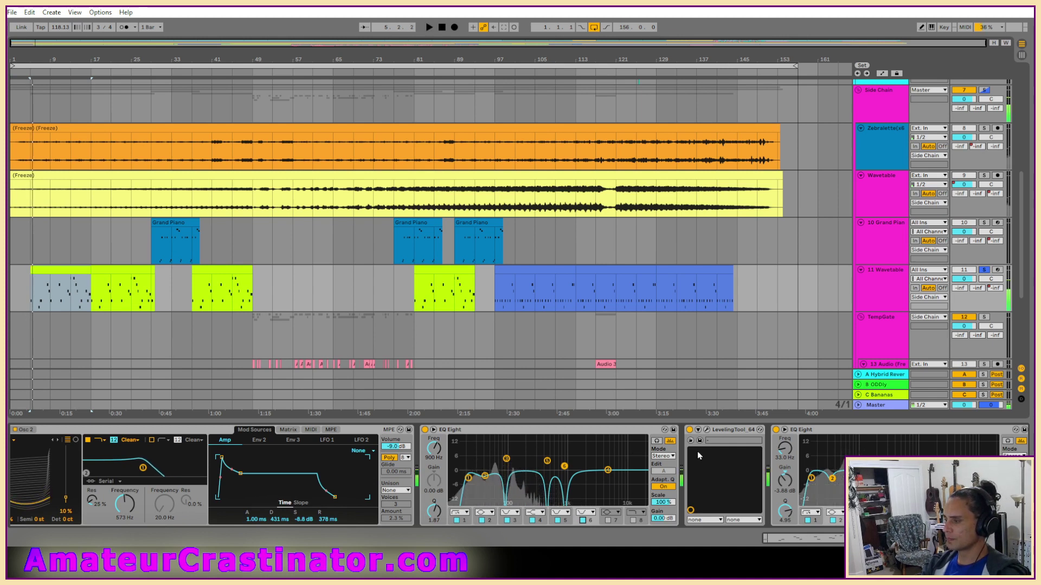
Compare playback with the LevelingTool device off and on, and inspect the devices that follow it
key("space")
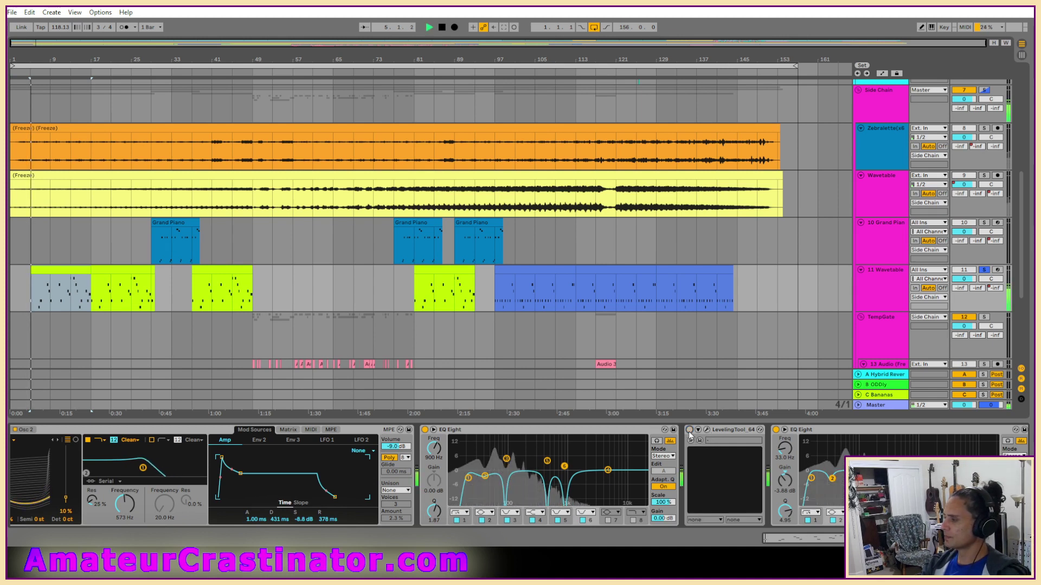
scroll(411, 492, "right", 5)
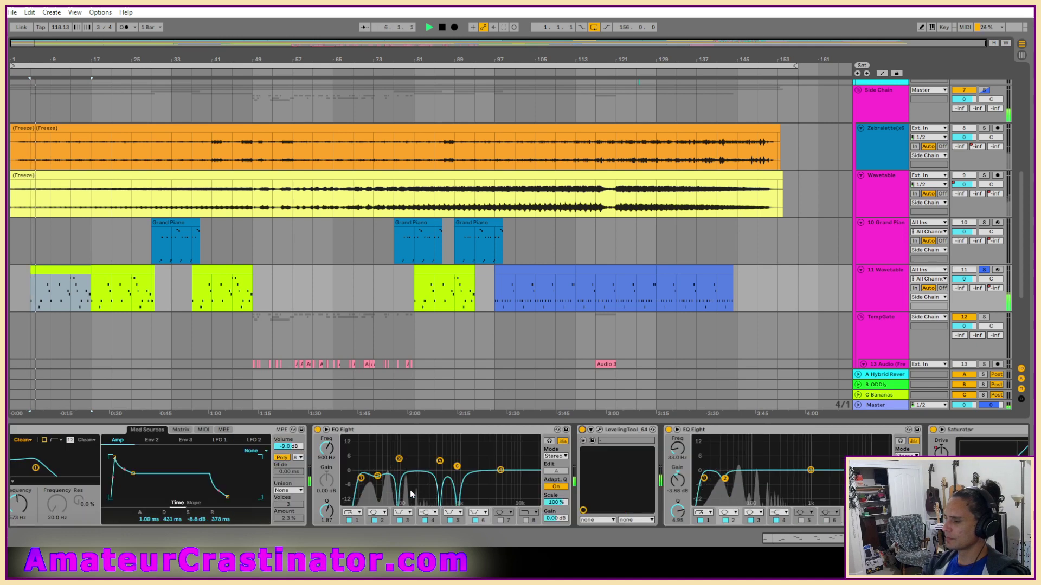
scroll(466, 493, "left", 5)
scroll(476, 491, "right", 10)
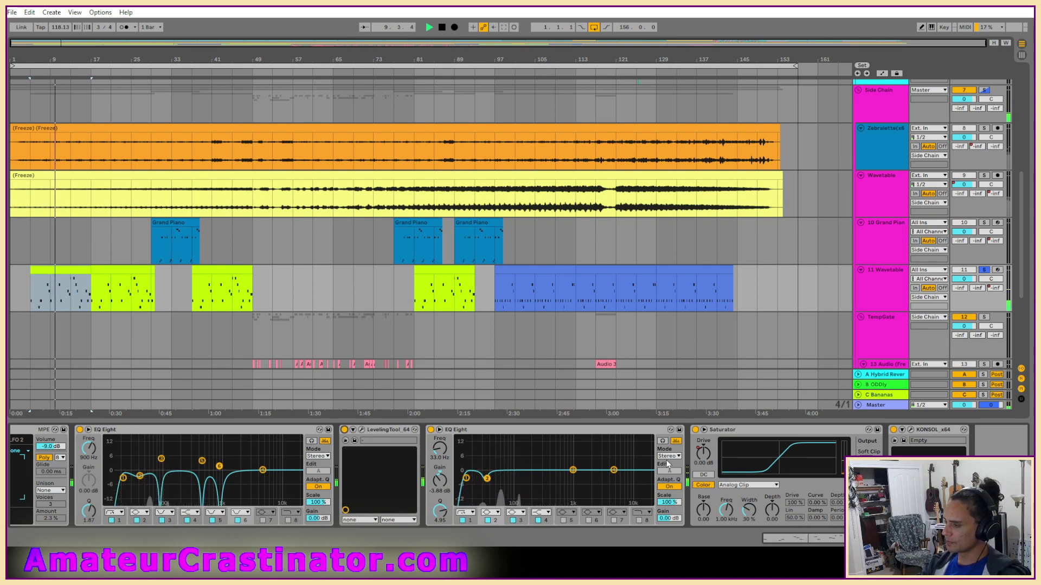
Make band 3 of the second EQ Eight a notch at 240 Hz with a Q of about 5.23
left_click(518, 512)
left_click(514, 492)
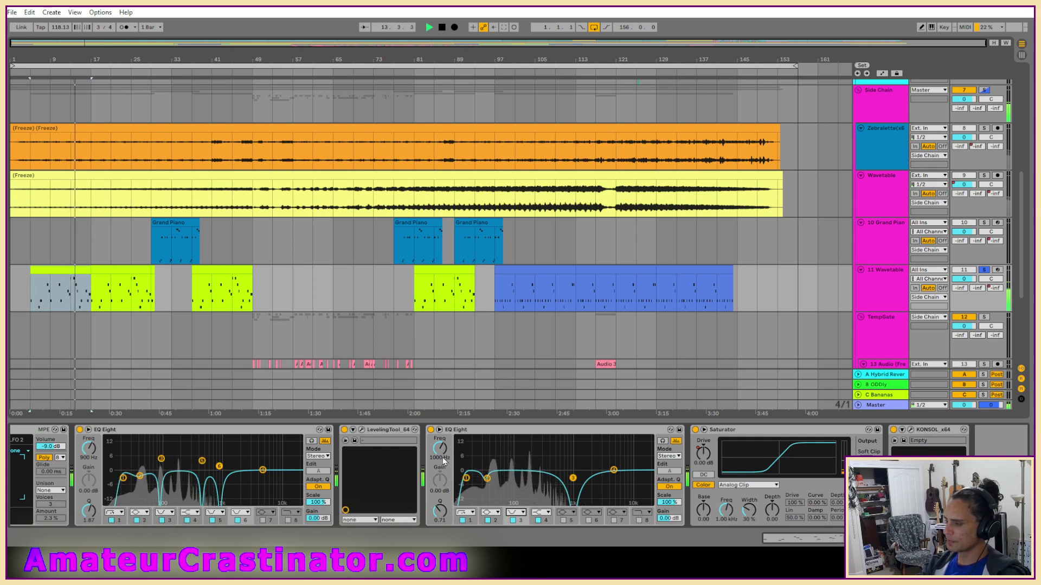
type("2")
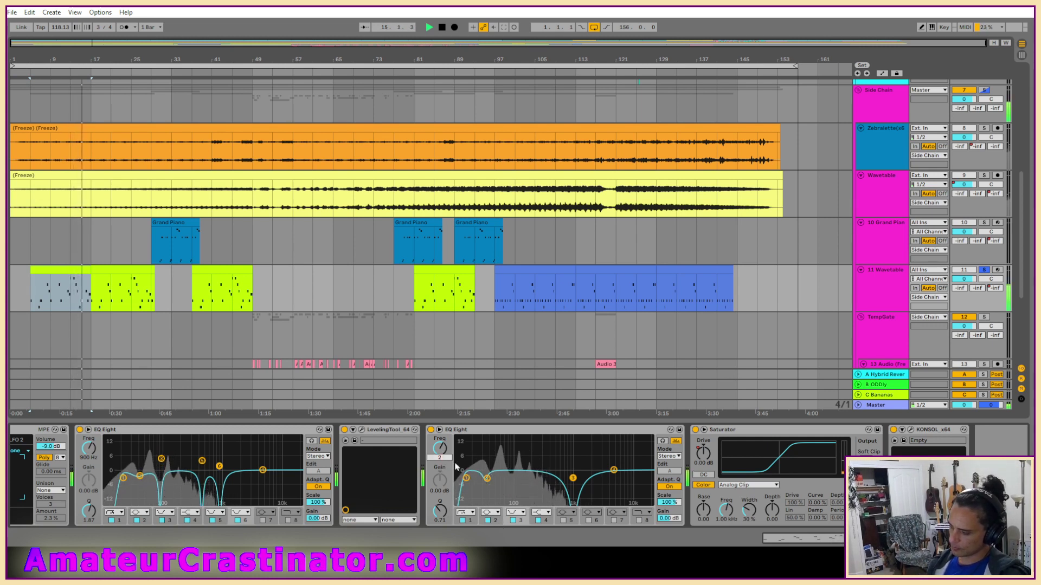
type("40")
key("Return")
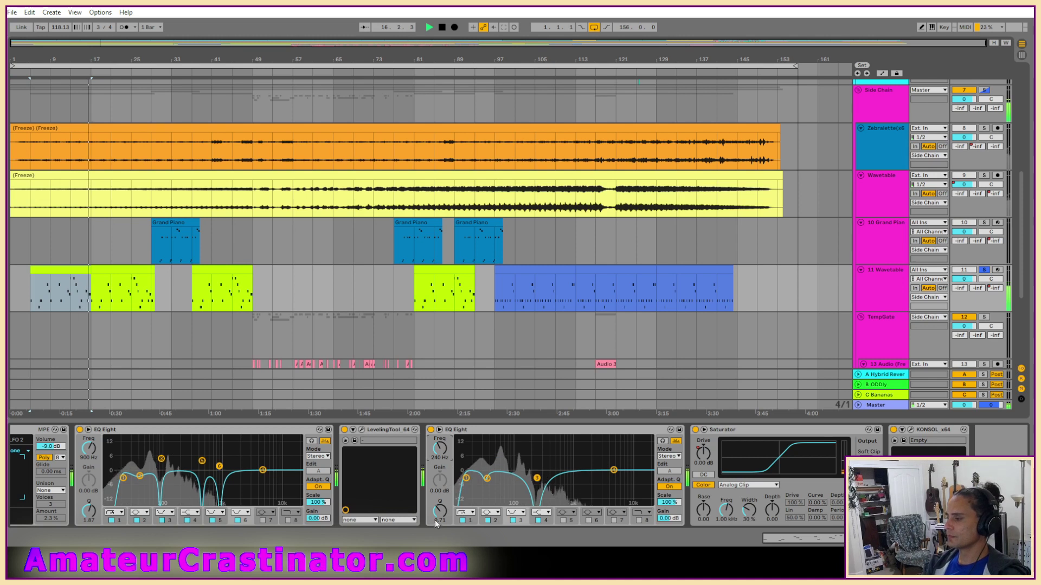
left_click_drag(435, 519, 436, 481)
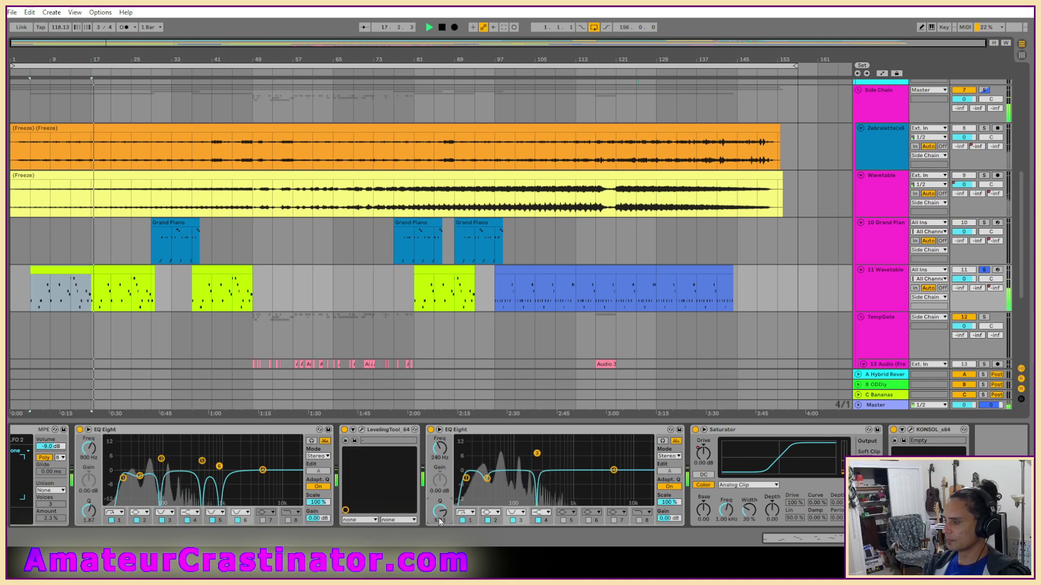
Compare the second EQ's 240 Hz notch off and on, and lower its Q to widen the cut
left_click(513, 520)
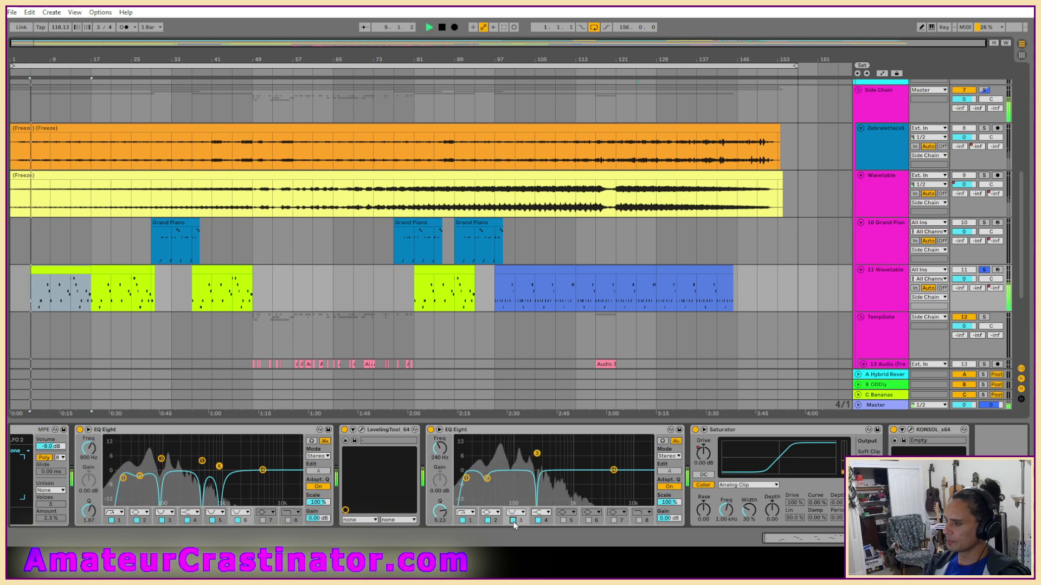
left_click(513, 520)
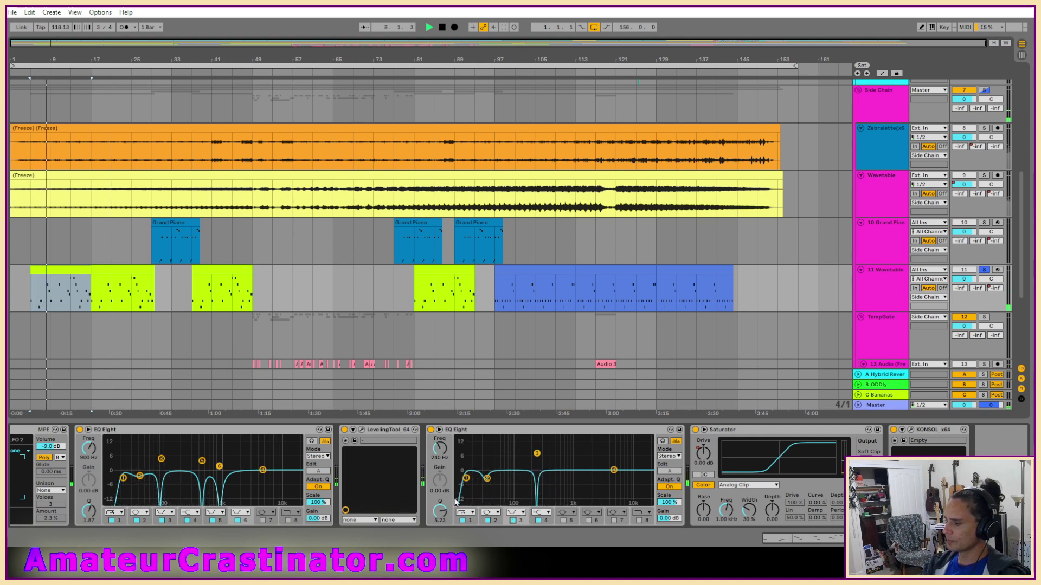
left_click_drag(440, 511, 440, 519)
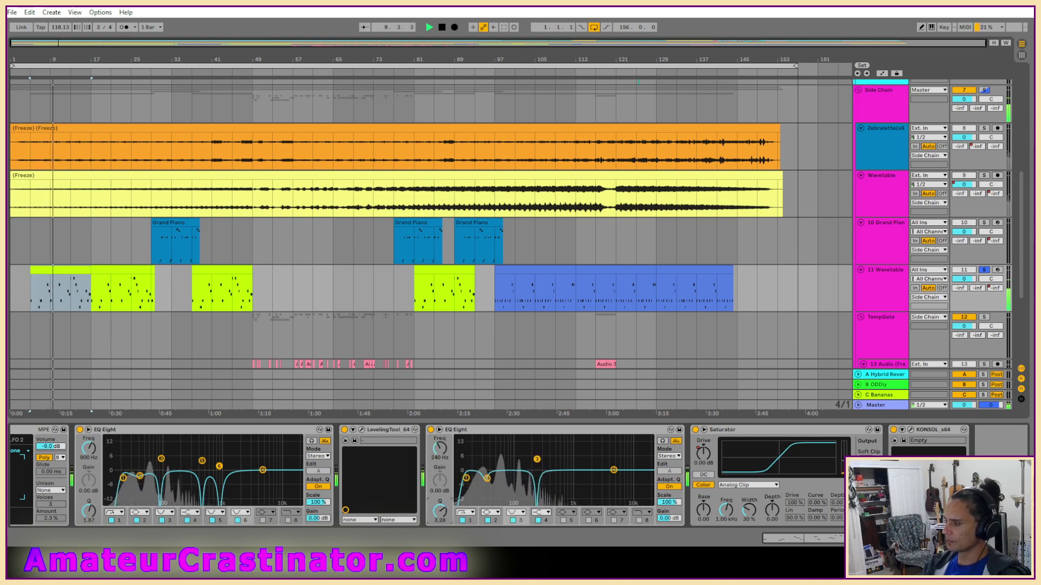
Enable band 4 of the second EQ Eight as a notch at 470 Hz with a Q of about 2.11
left_click(548, 519)
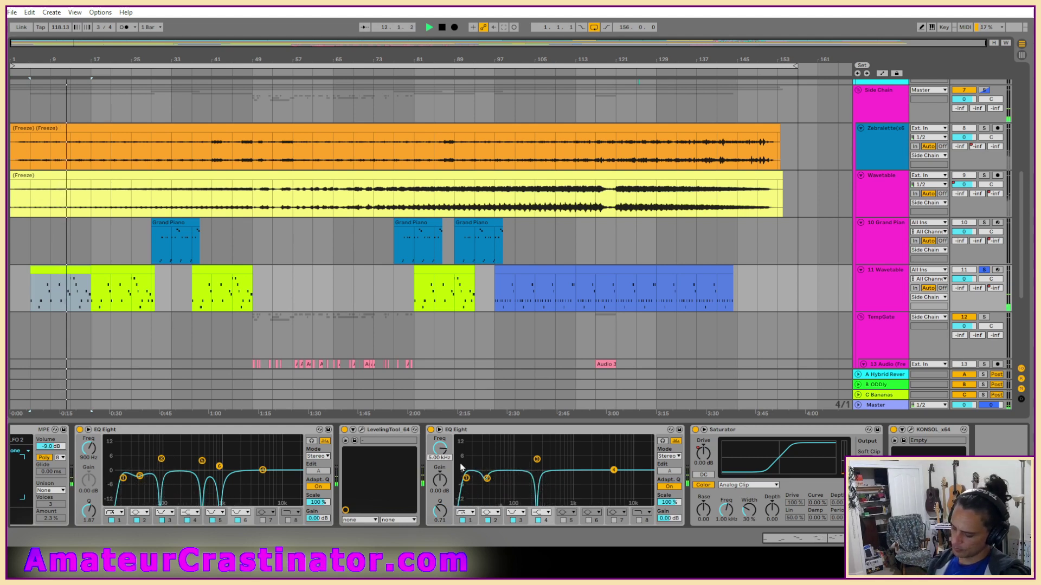
type("470")
key("Return")
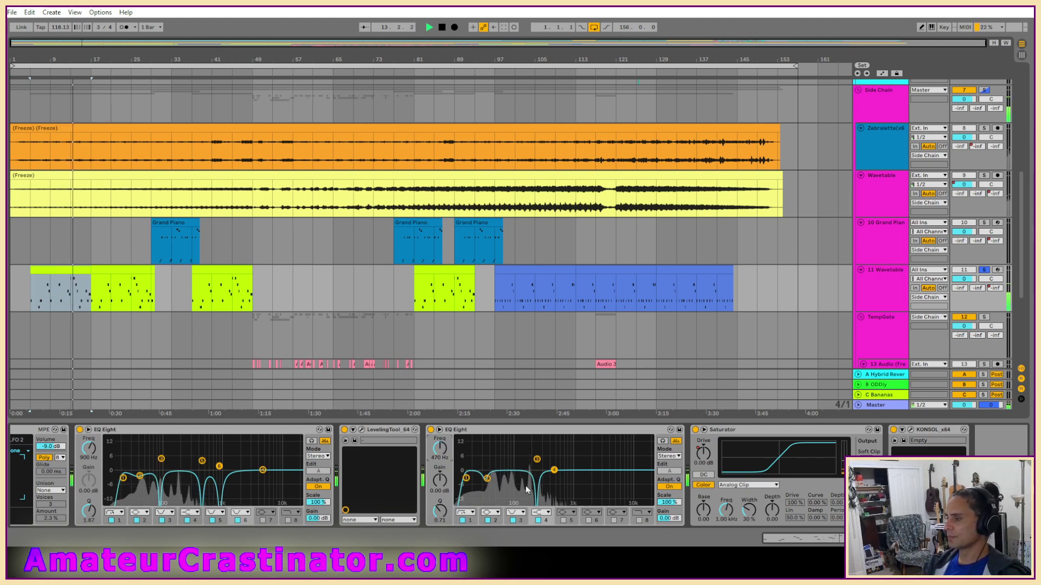
left_click(541, 512)
left_click(541, 484)
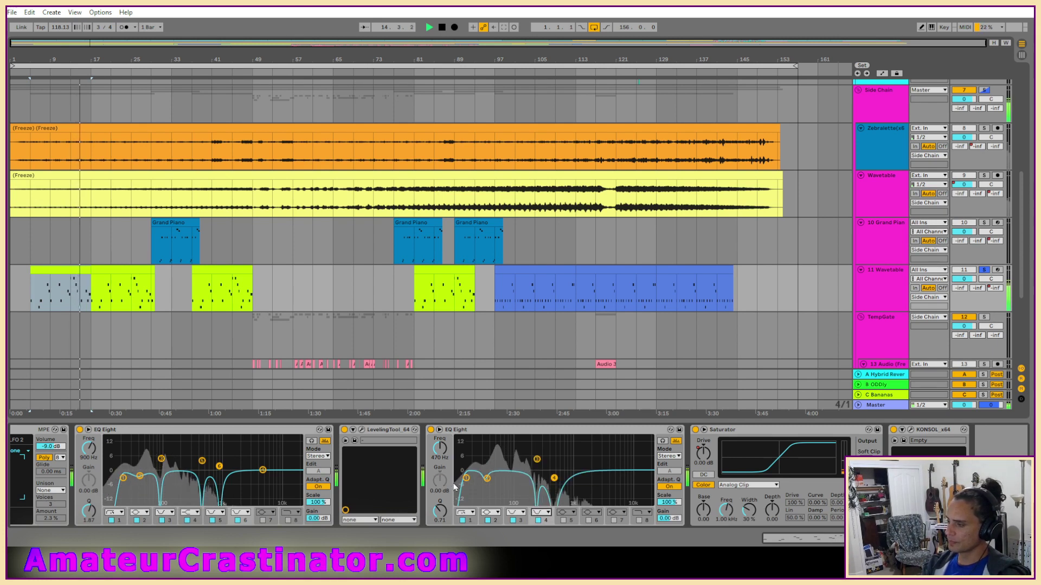
left_click_drag(440, 511, 440, 489)
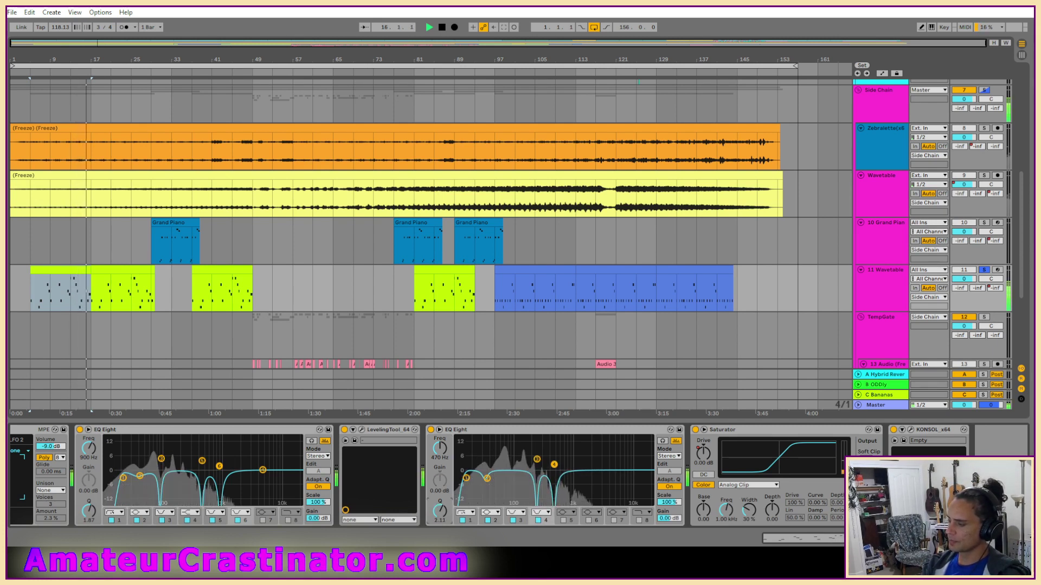
Try band 5 of the second EQ Eight as a notch at 900 Hz and adjust its Q
left_click(575, 521)
left_click(573, 512)
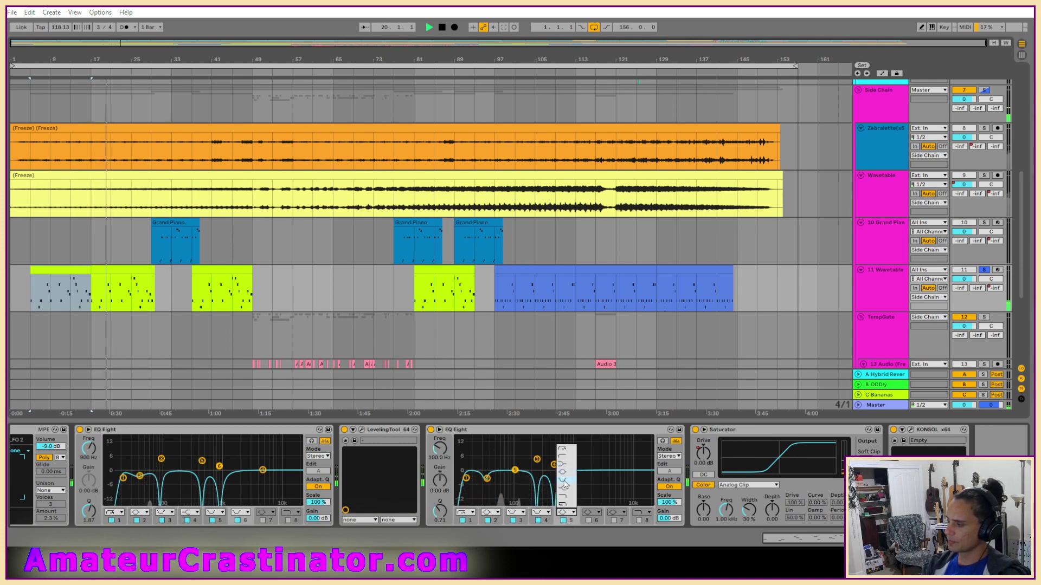
left_click(564, 479)
type("900")
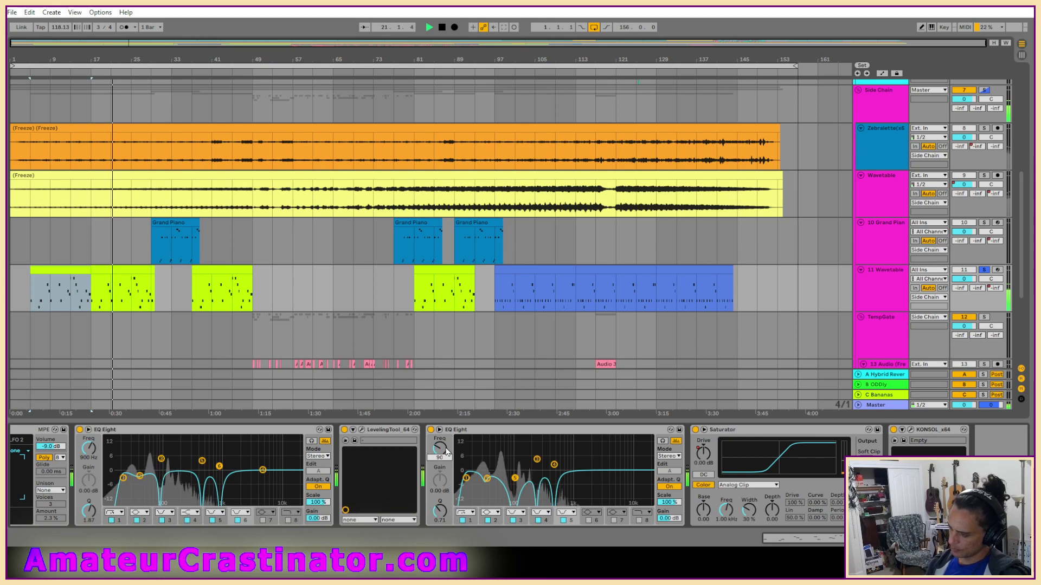
key("Return")
left_click_drag(433, 518, 434, 490)
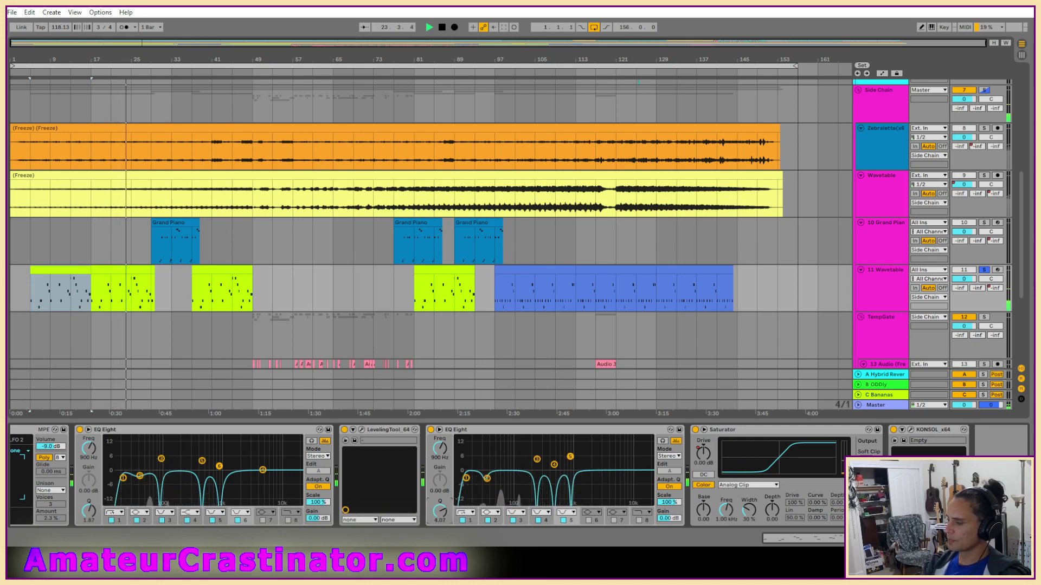
left_click_drag(439, 508, 440, 519)
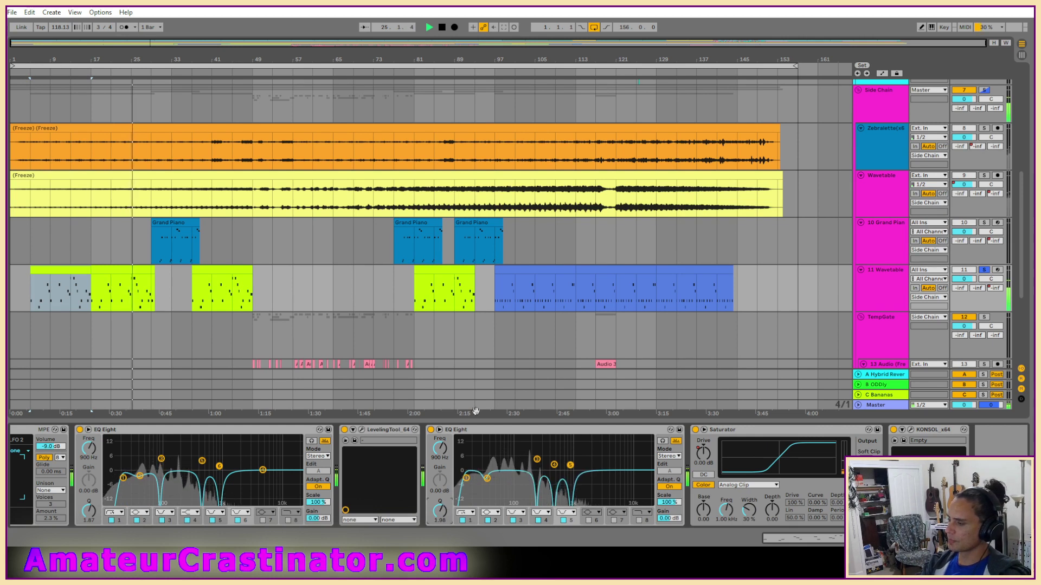
Retune band 5's notch to 1.09 kHz with a Q of about 1.48, comparing the second EQ off and on
left_click_drag(442, 454, 442, 445)
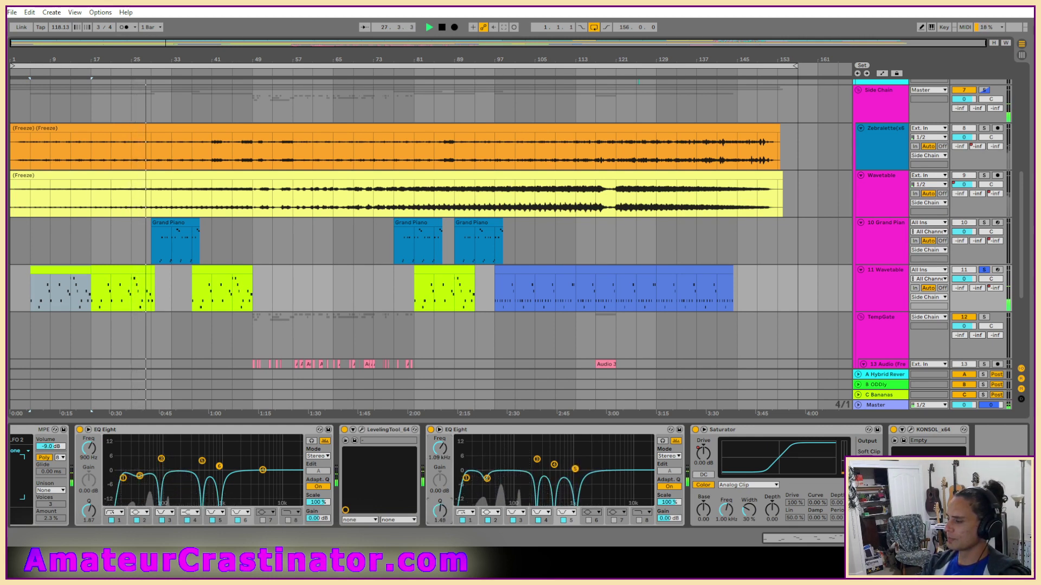
left_click_drag(439, 510, 440, 515)
left_click(430, 429)
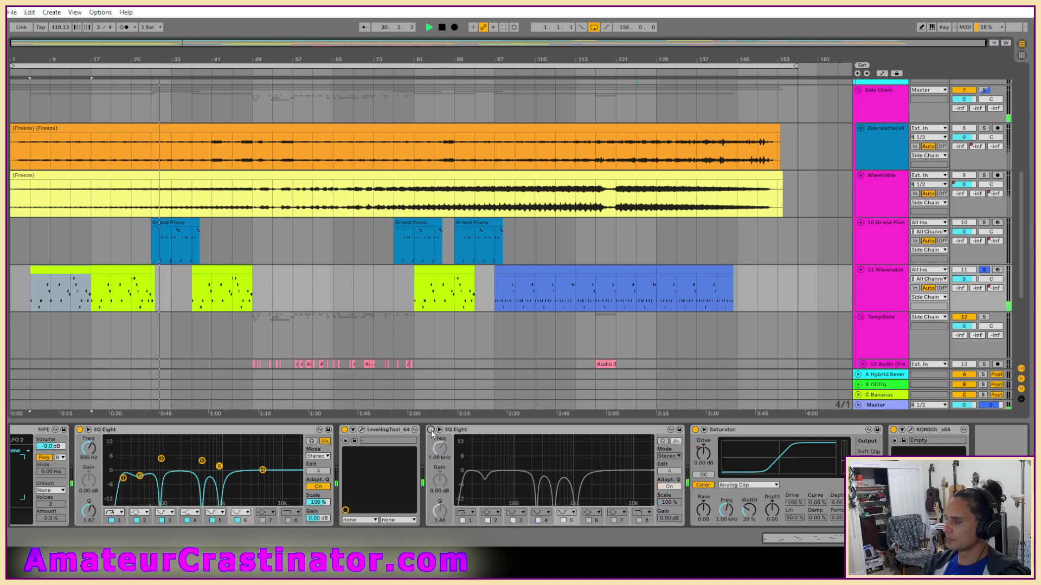
left_click(431, 429)
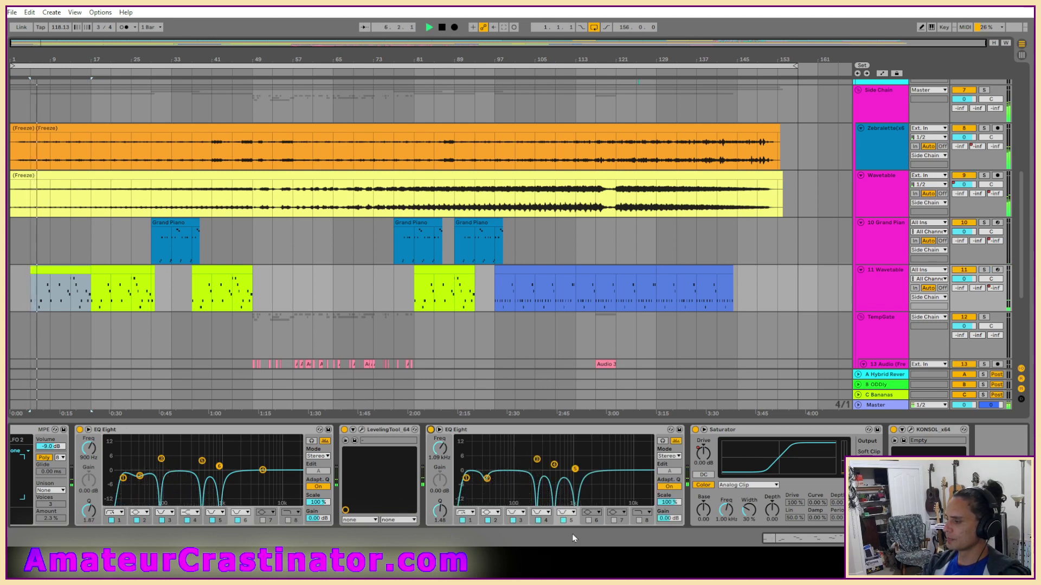
Switch off band 5 of the second EQ Eight and compare playback with the whole device off and on
left_click(564, 521)
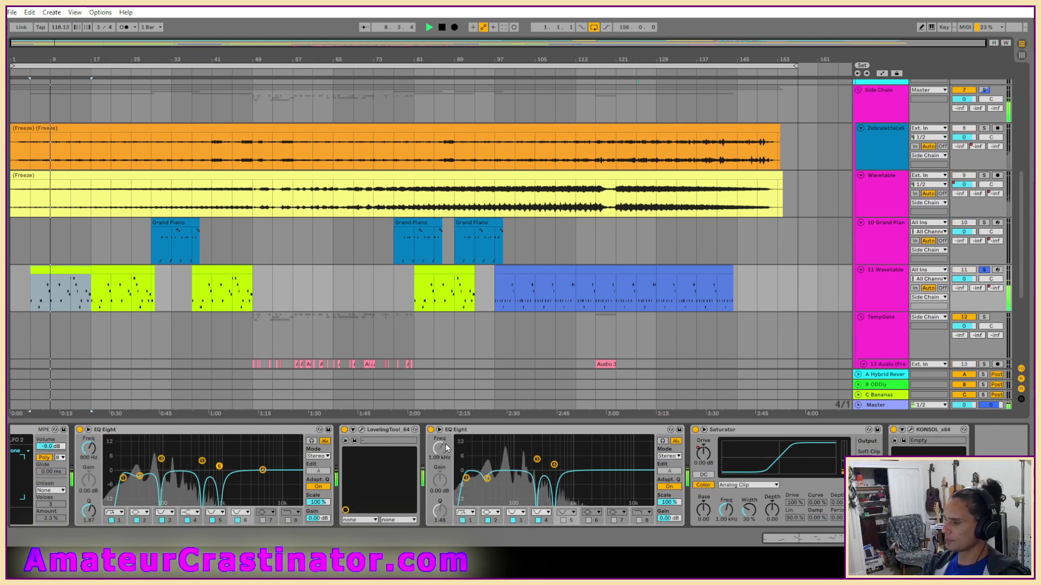
left_click(431, 430)
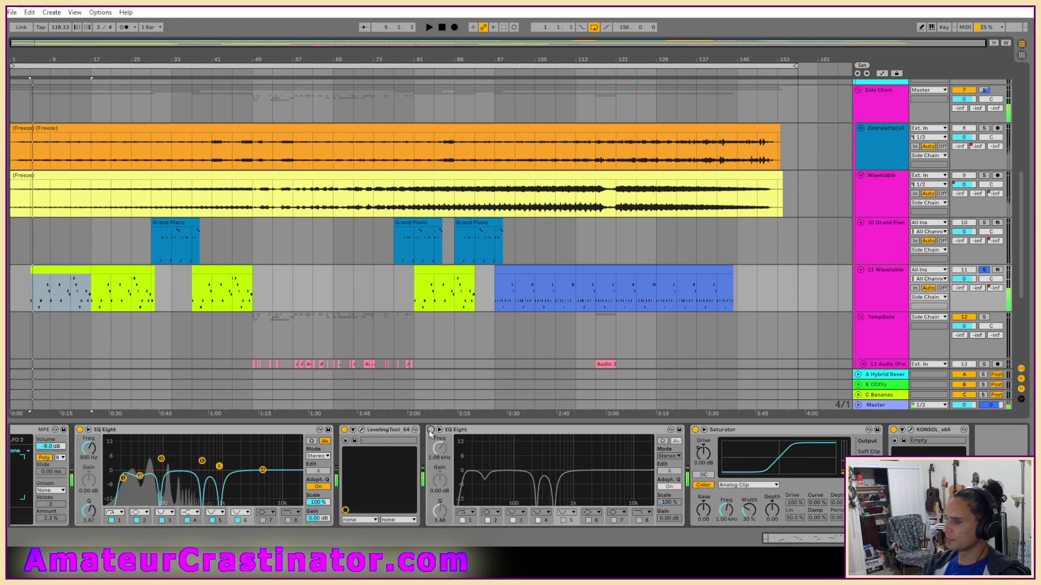
left_click(430, 430)
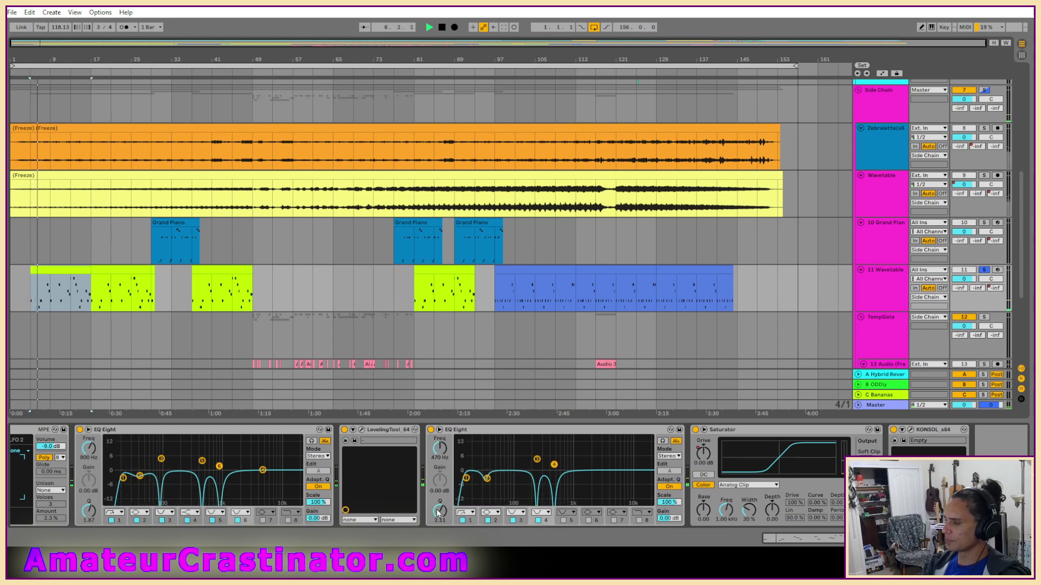
Narrow band 4's notch on the second EQ Eight to a Q of about 4.81 and retune it to 415 Hz
left_click_drag(439, 510, 439, 492)
left_click_drag(439, 448, 440, 450)
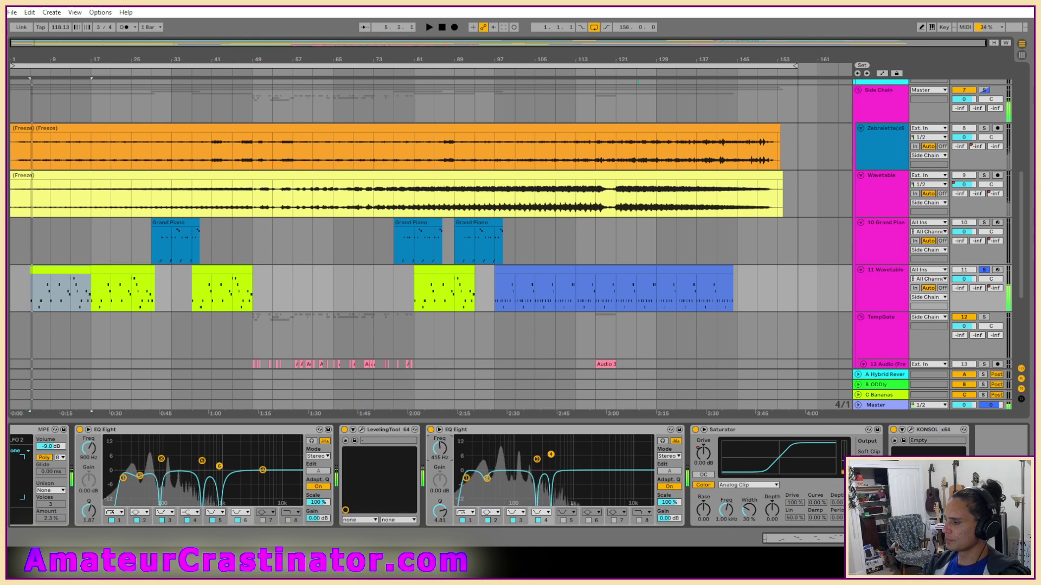
key("space")
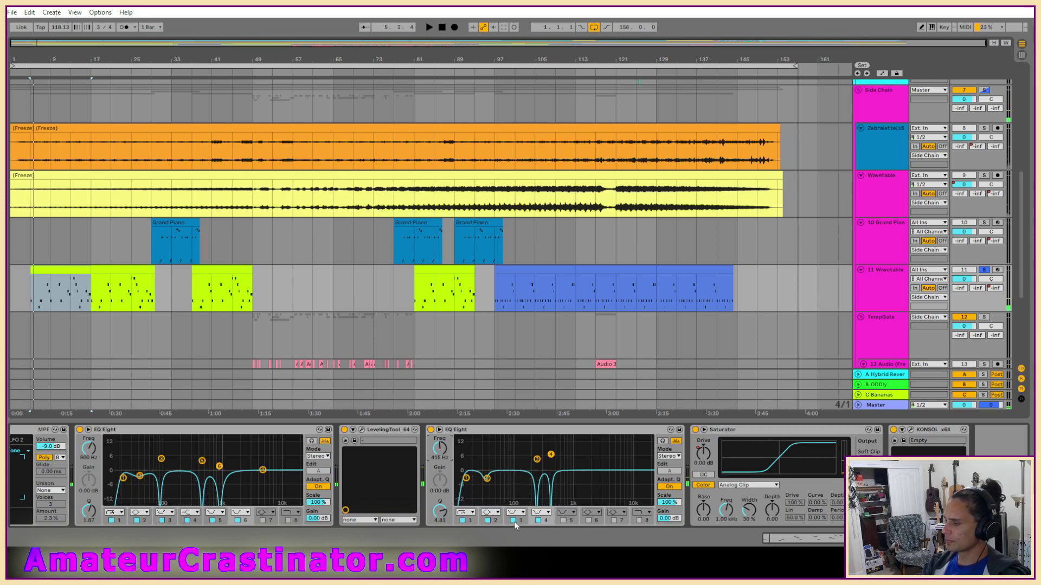
Compare playback with the second EQ's band 3 and band 4 notches switched off and on one at a time
left_click(514, 522)
key("space")
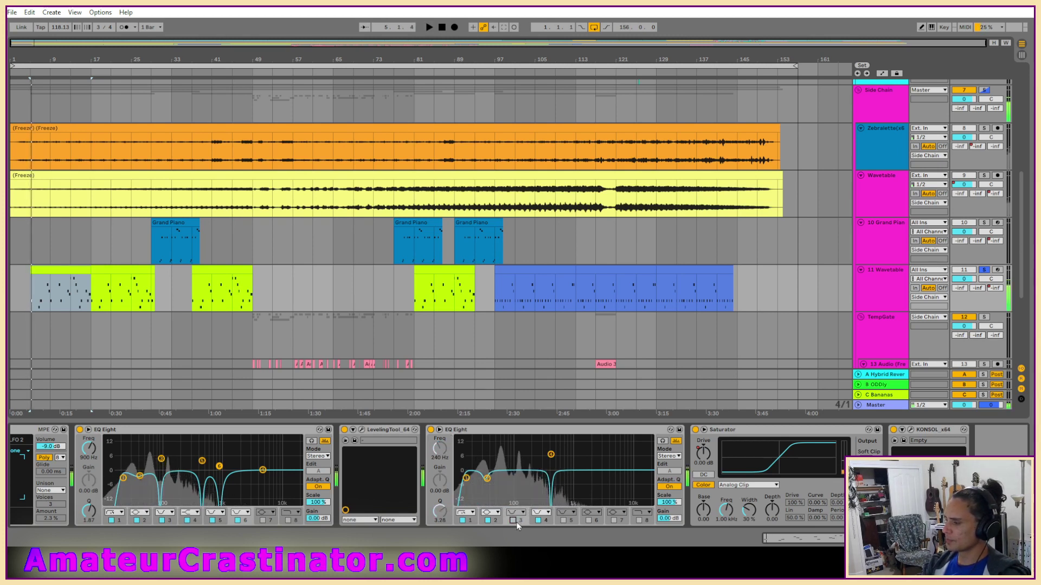
left_click(513, 521)
left_click(538, 521)
key("space")
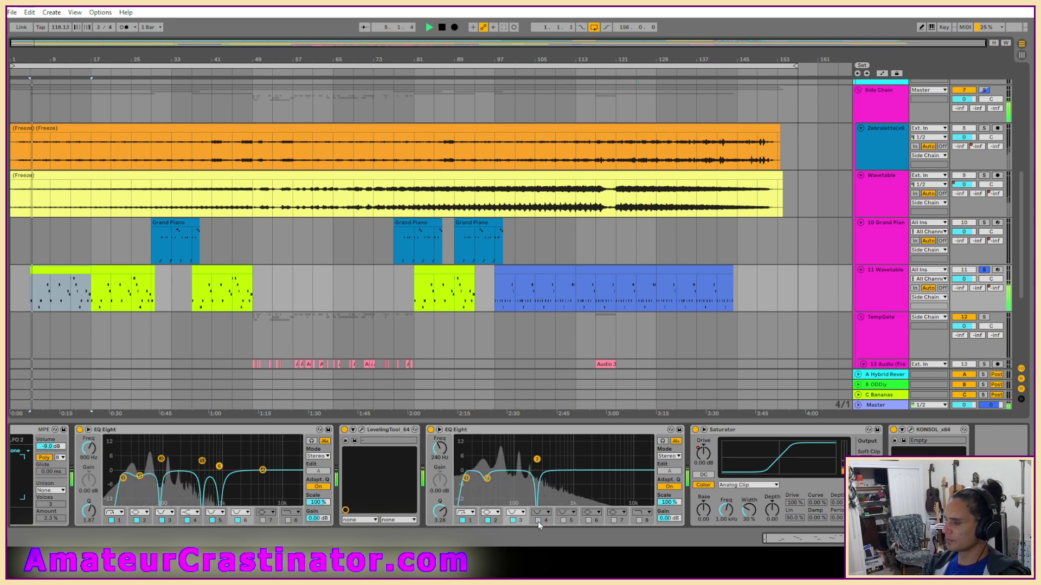
left_click(538, 521)
key("space")
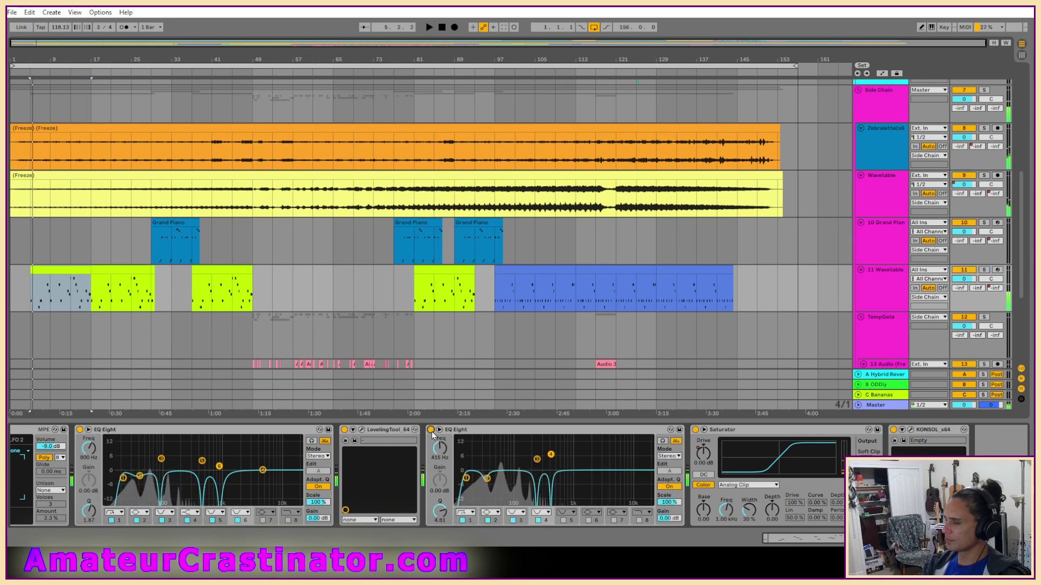
key("space")
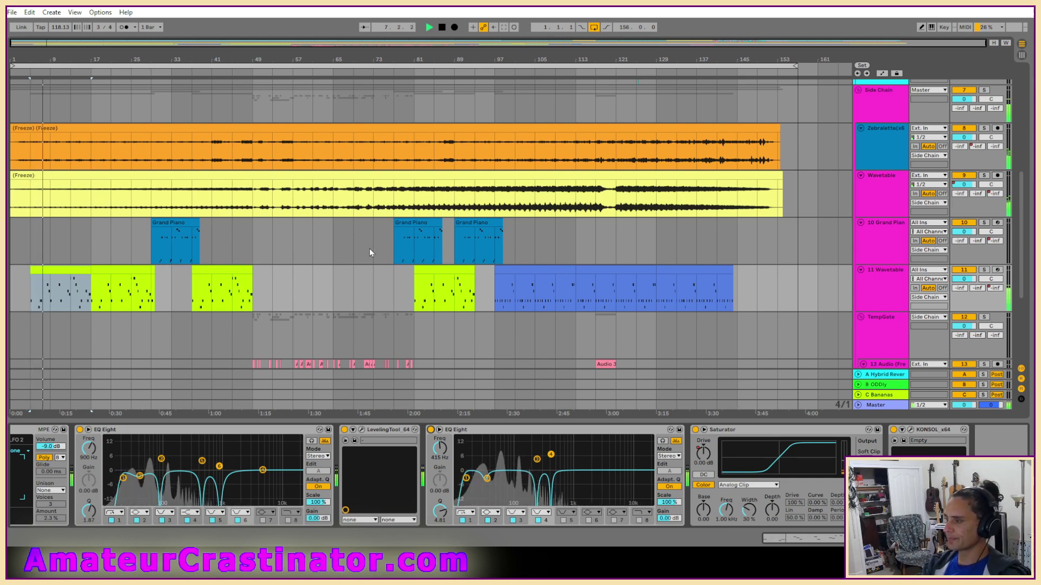
Raise the side-channel low cut on the frozen Wavetable track's EQ Eight to 202 Hz, and select band 4
scroll(369, 248, "down", 6)
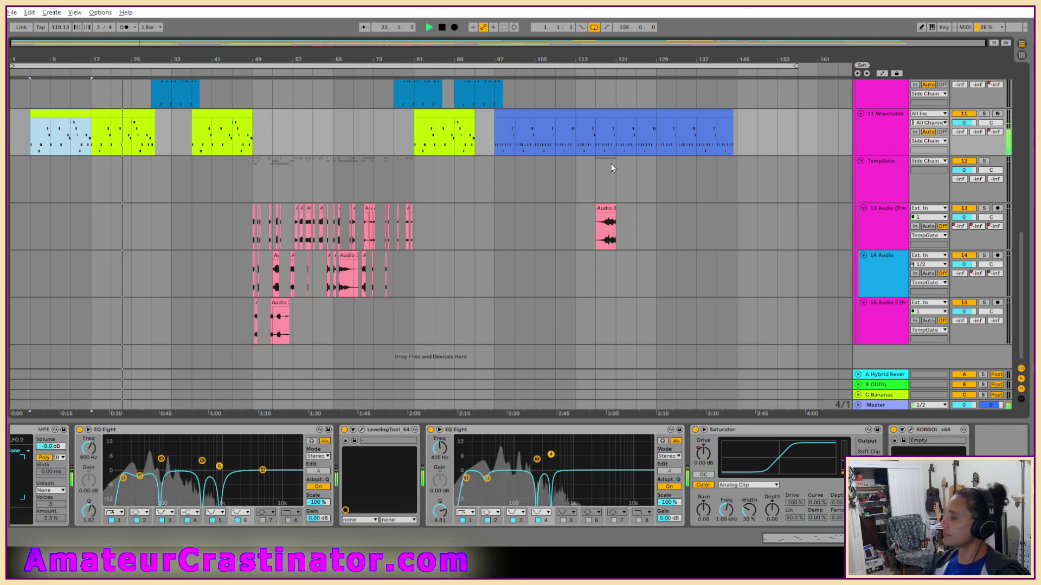
scroll(193, 237, "up", 4)
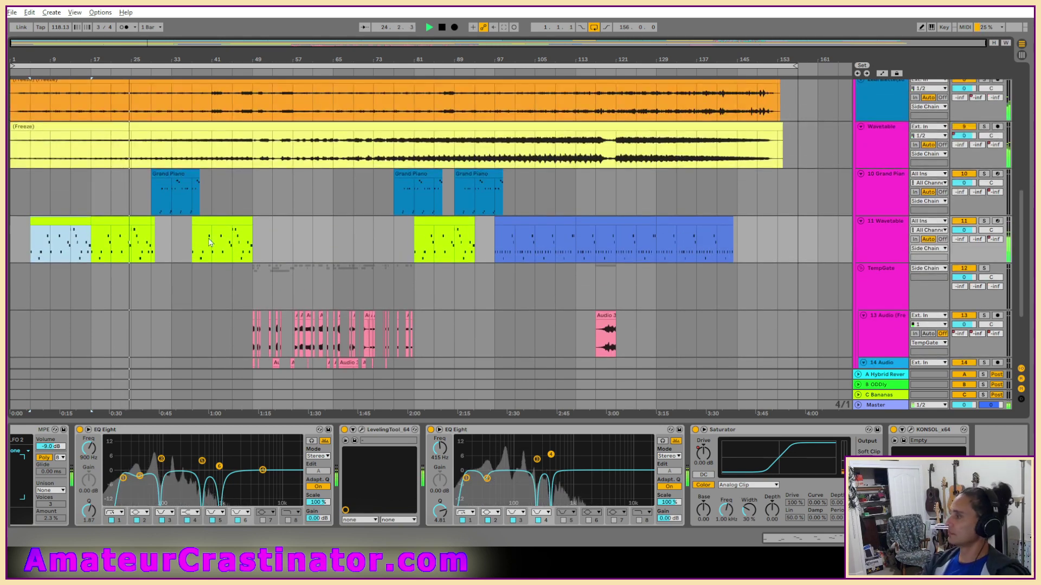
left_click(874, 145)
scroll(823, 228, "up", 2)
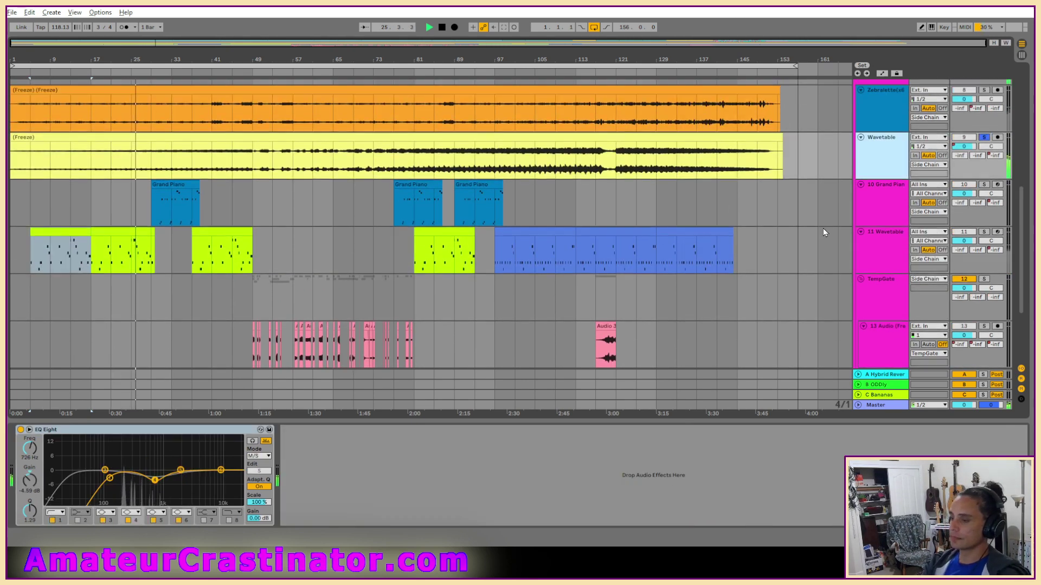
scroll(829, 205, "up", 1)
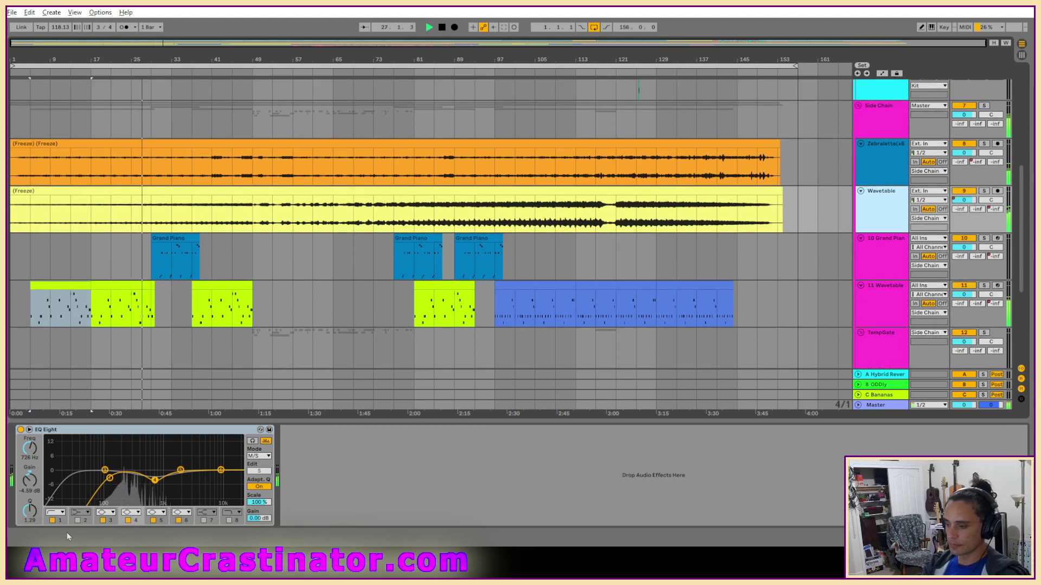
left_click(60, 519)
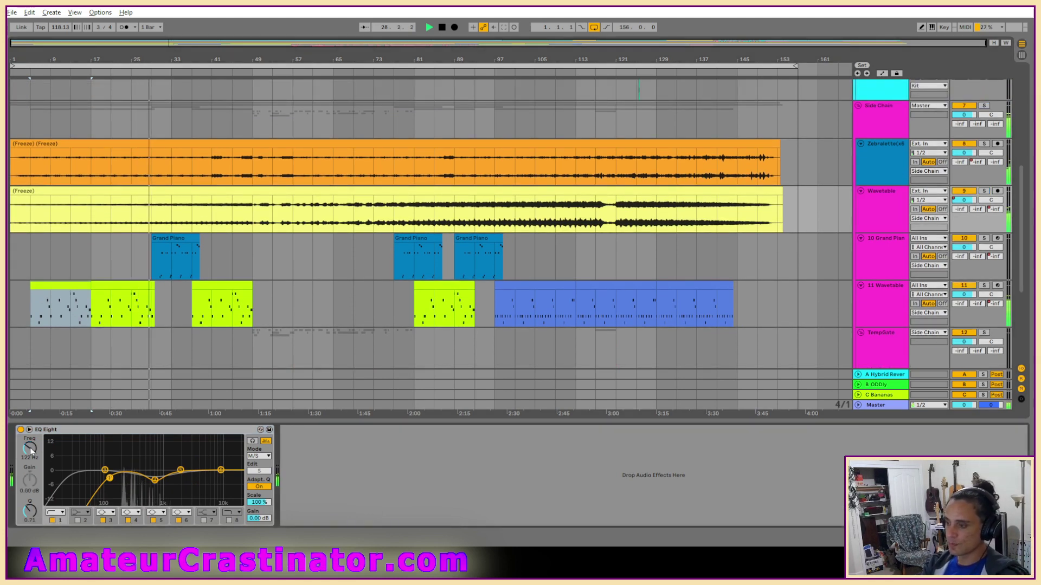
left_click_drag(30, 448, 29, 444)
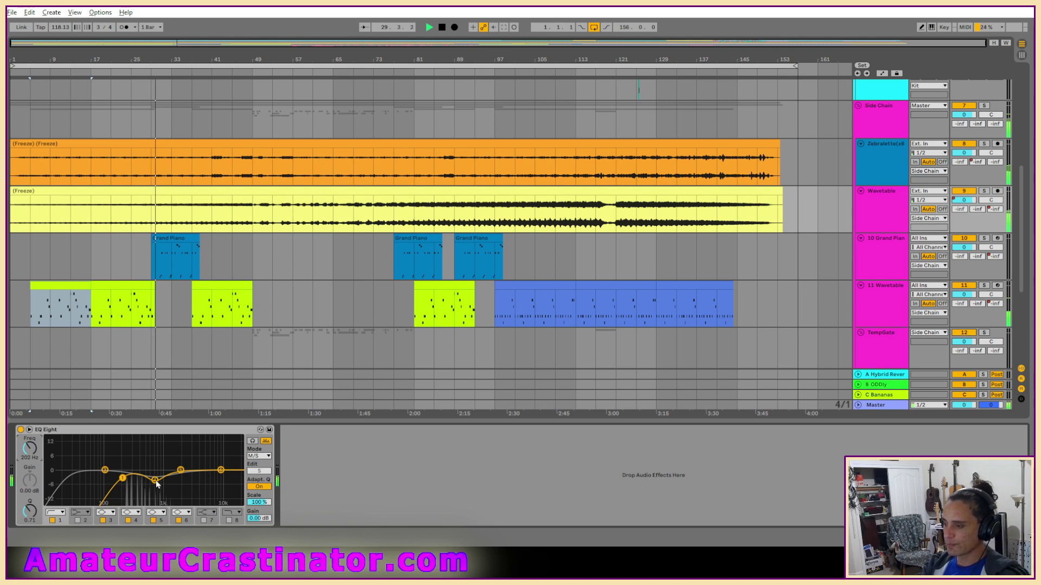
left_click(136, 522)
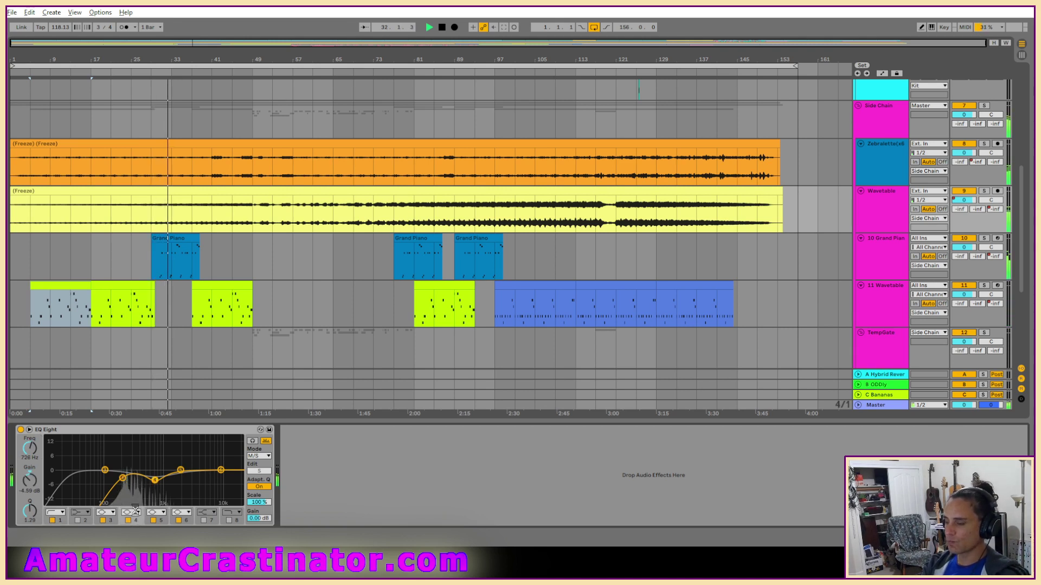
On the Side Chain group's EQ Eight, edit the side channel and set band 1's low cut to 196 Hz with a Q of about 0.87
left_click(896, 168)
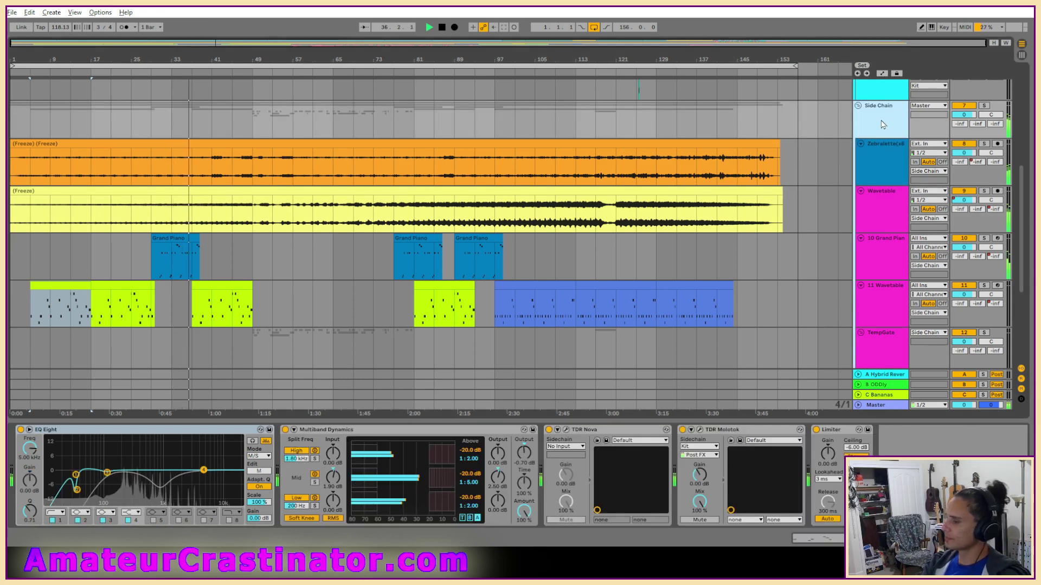
left_click(879, 120)
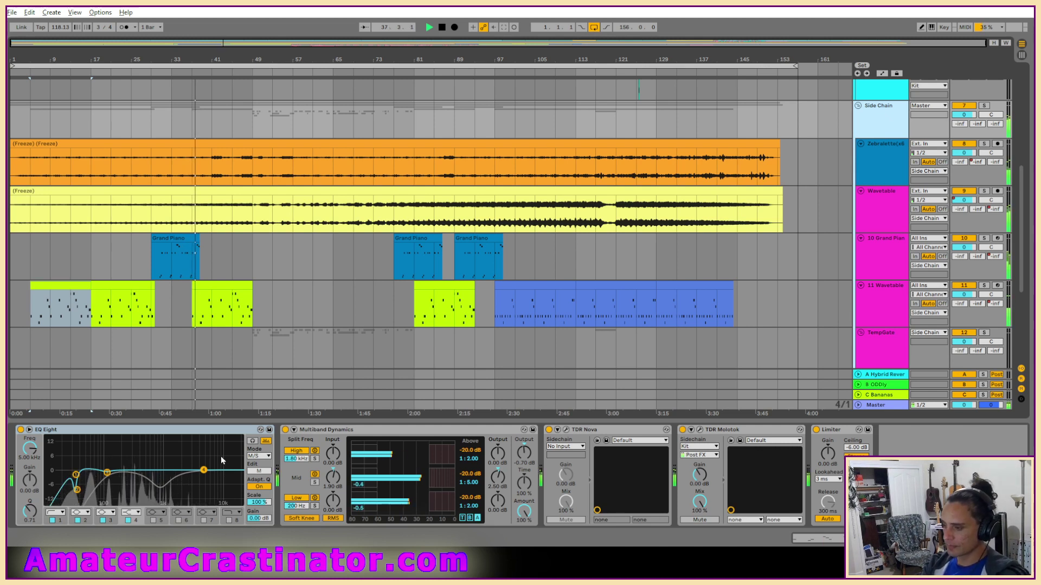
left_click(259, 471)
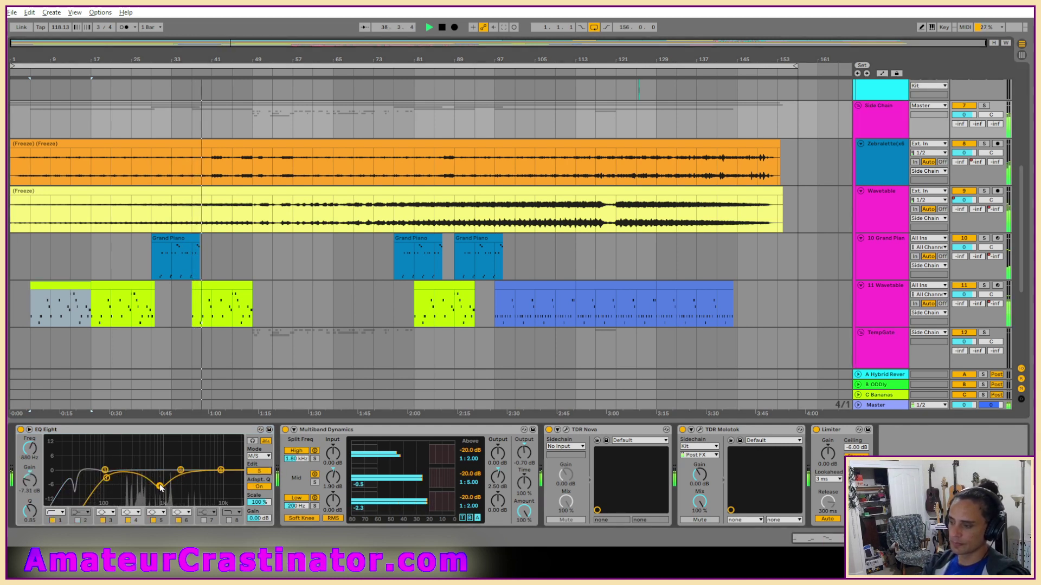
left_click(60, 520)
left_click_drag(27, 458, 27, 443)
left_click_drag(29, 512, 29, 505)
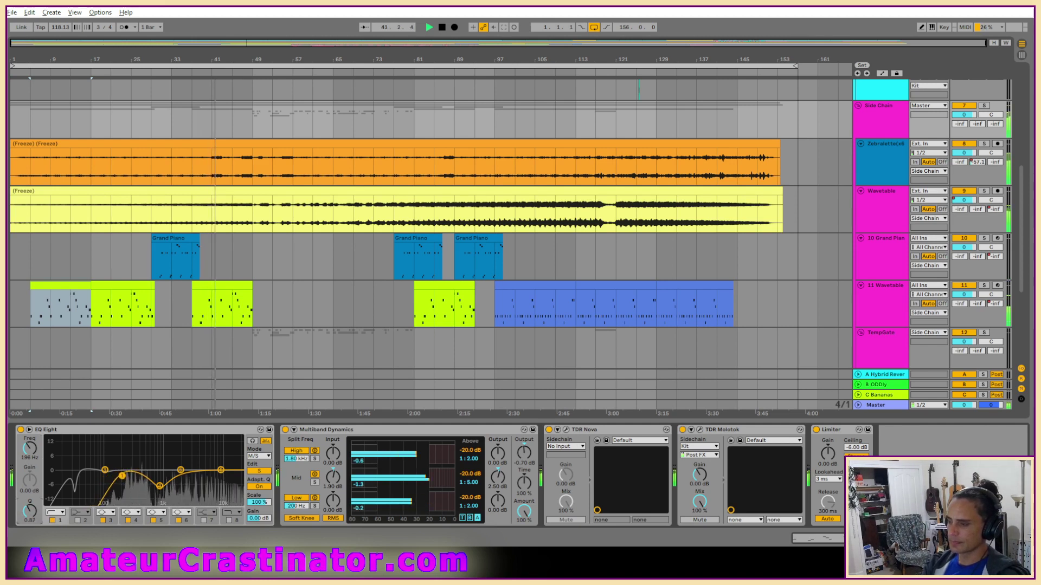
Reshape the Side Chain EQ's side-channel midrange dip to about -2.85 dB around 1 kHz with a Q of about 1.94
left_click_drag(160, 487, 166, 479)
left_click_drag(29, 512, 29, 500)
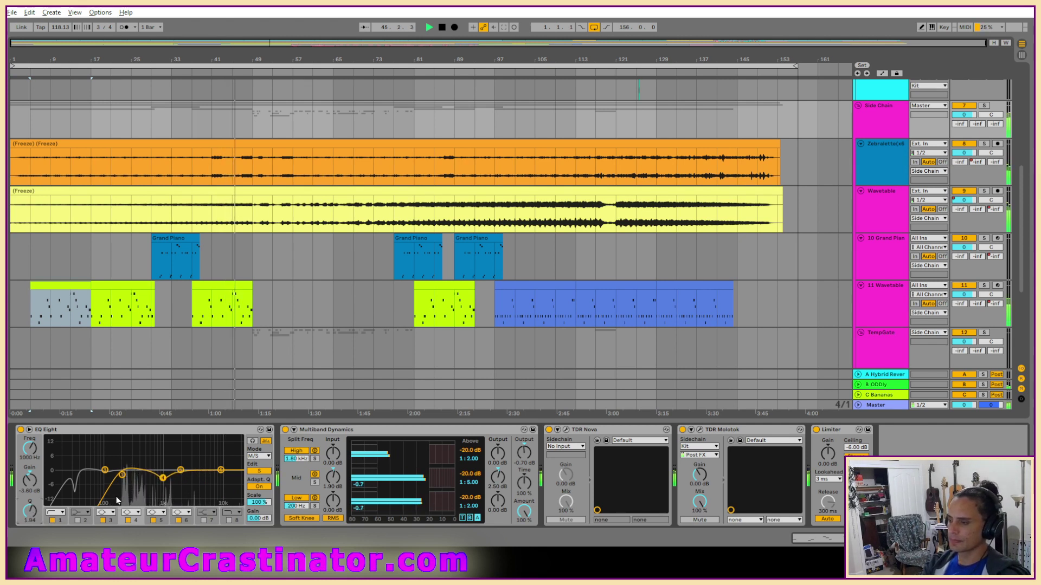
left_click_drag(164, 486, 164, 476)
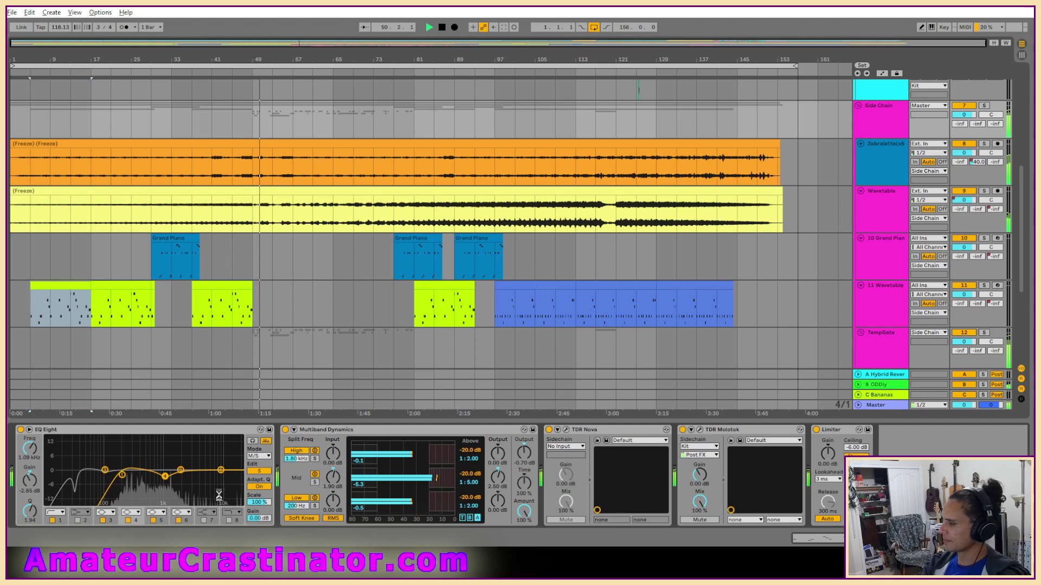
Make band 6 of the Side Chain EQ a high shelf at 5.50 kHz, +3.84 dB, and compare playback with it off and on
left_click(182, 512)
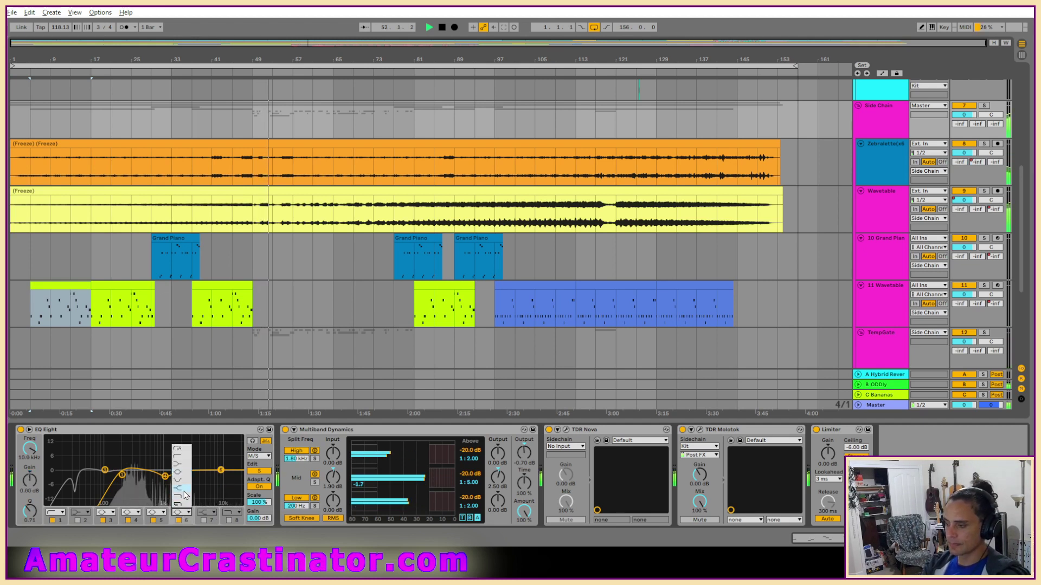
left_click(184, 493)
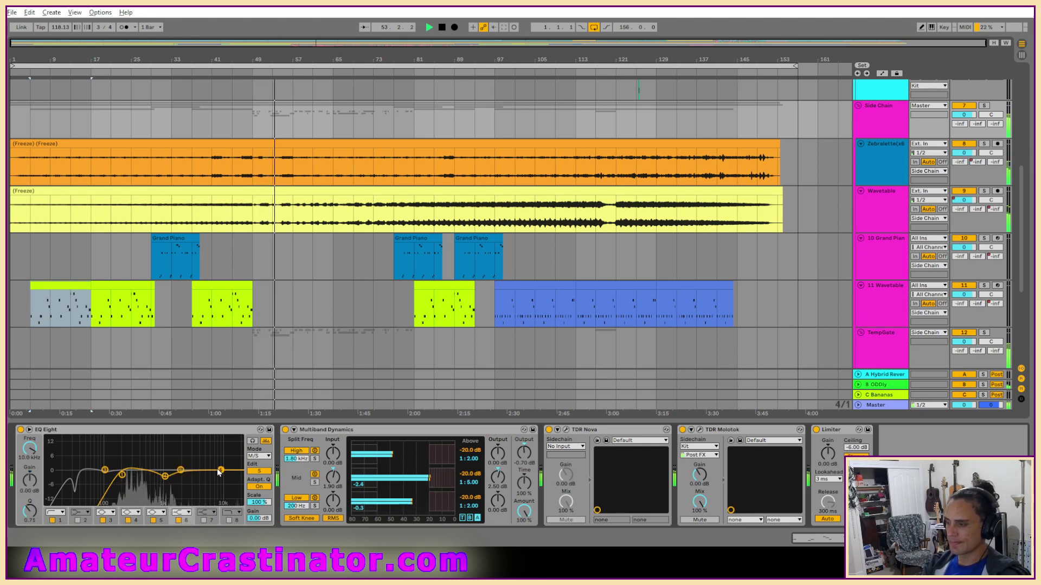
mouse_move(219, 471)
left_mouse_down()
mouse_move(205, 452)
mouse_move(205, 462)
left_mouse_up()
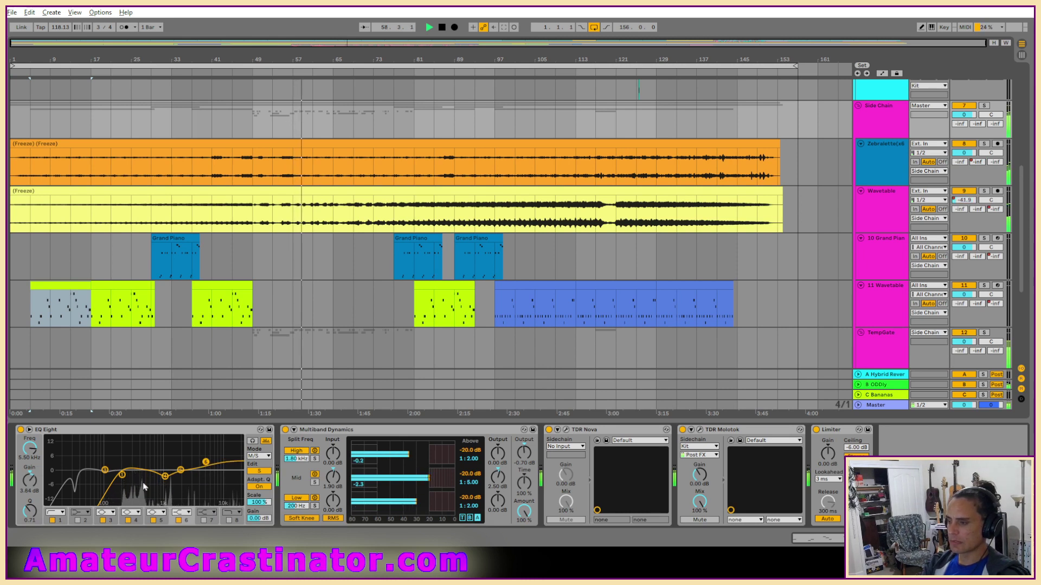
left_click(178, 521)
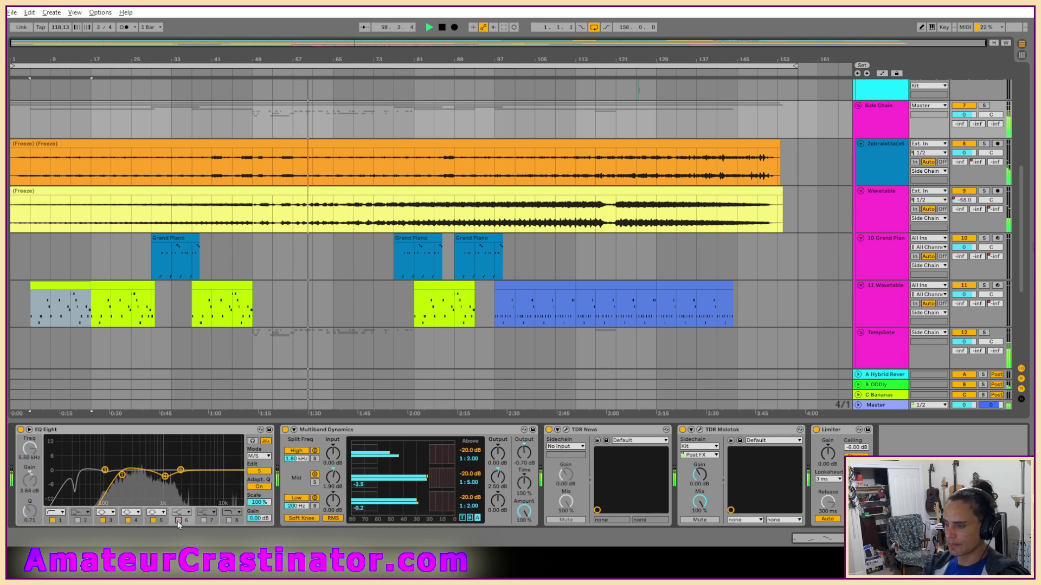
left_click(178, 521)
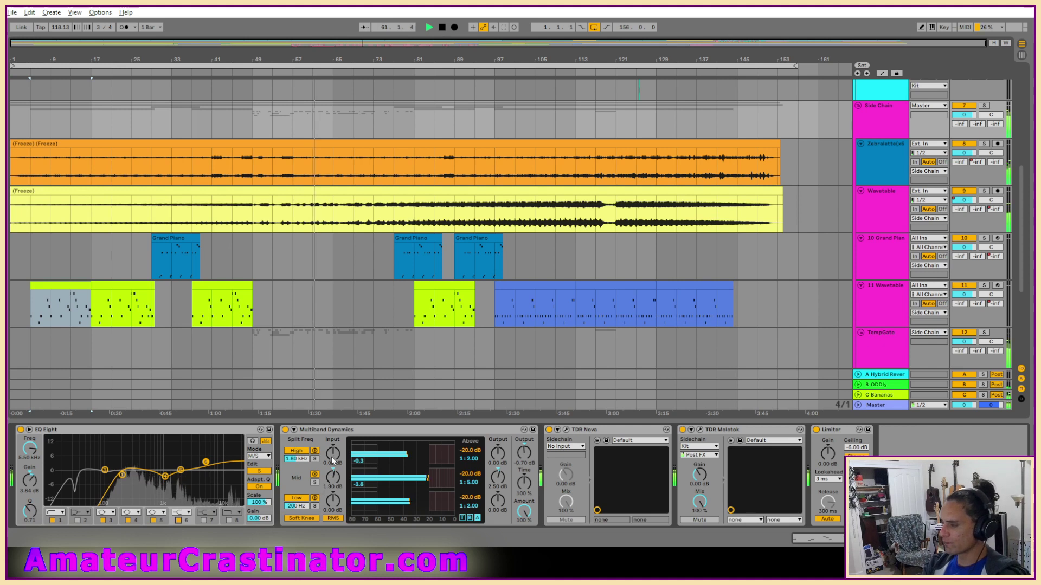
In the Side Chain Multiband Dynamics, set the mid input to -0.20 dB and the high band's threshold to -26.4 dB, and adjust its output
left_click_drag(327, 490, 328, 497)
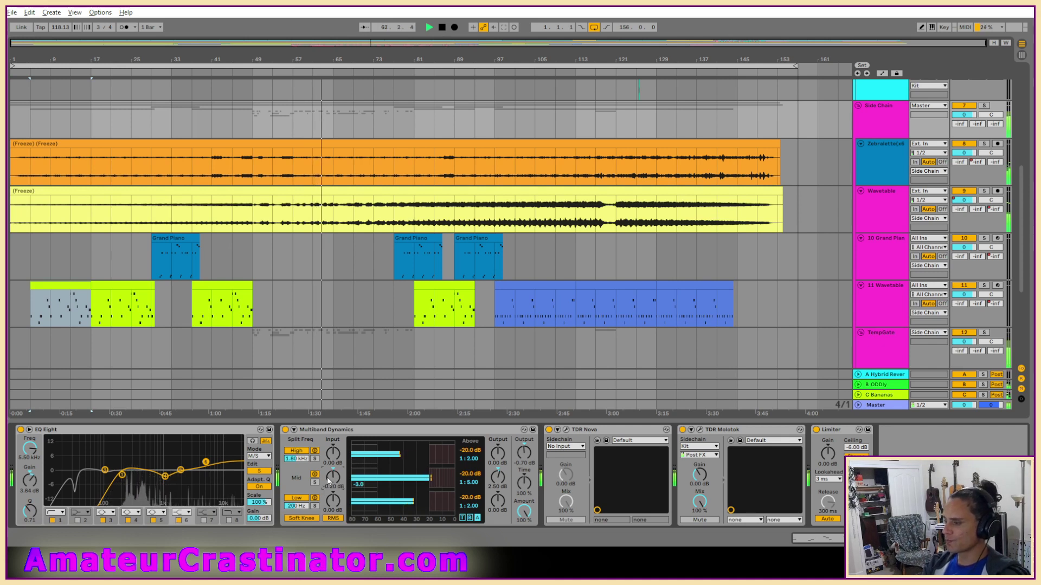
left_click(462, 519)
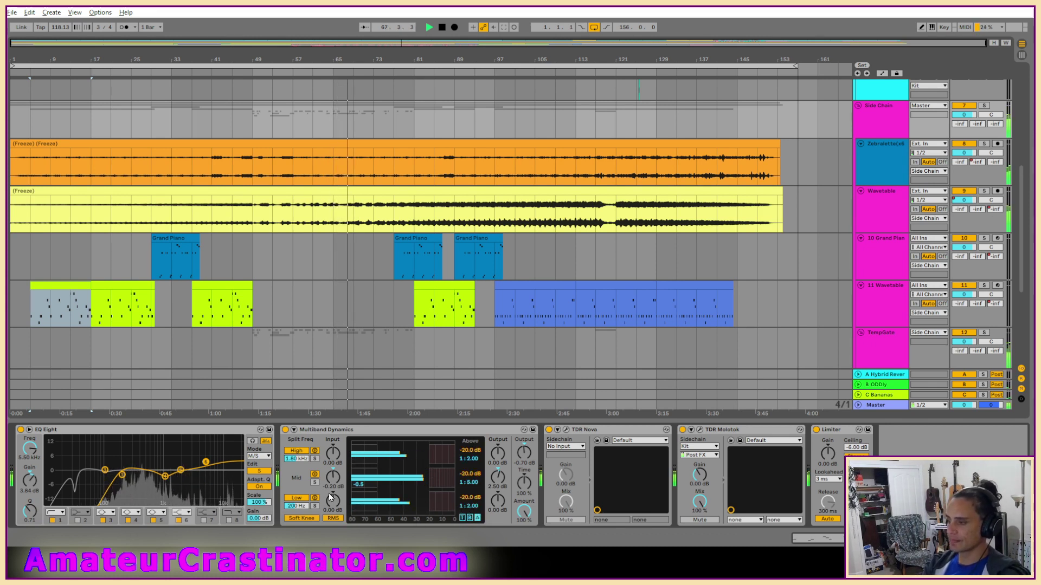
left_click_drag(341, 460, 340, 454)
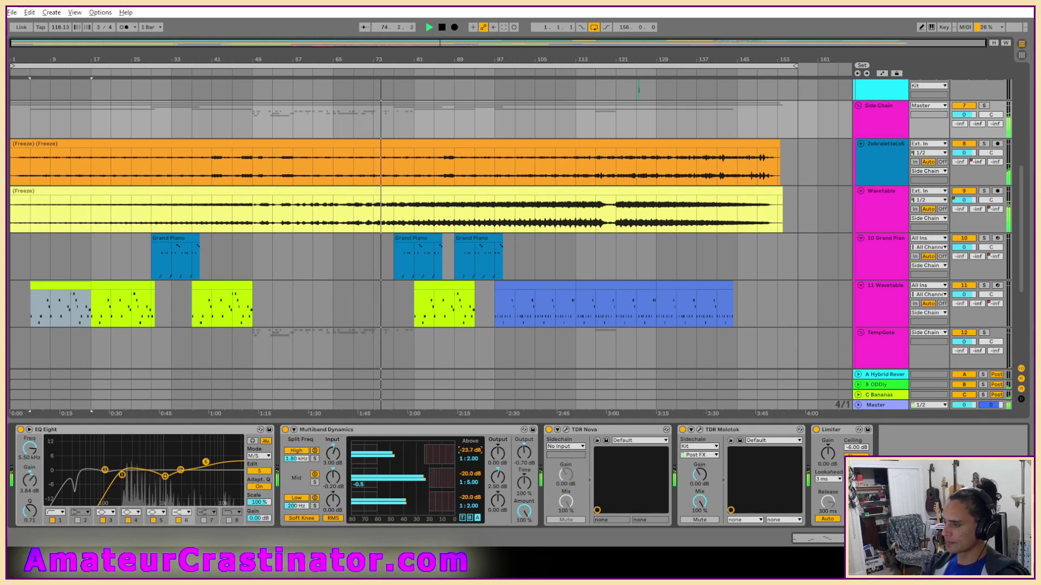
left_click_drag(474, 451, 497, 448)
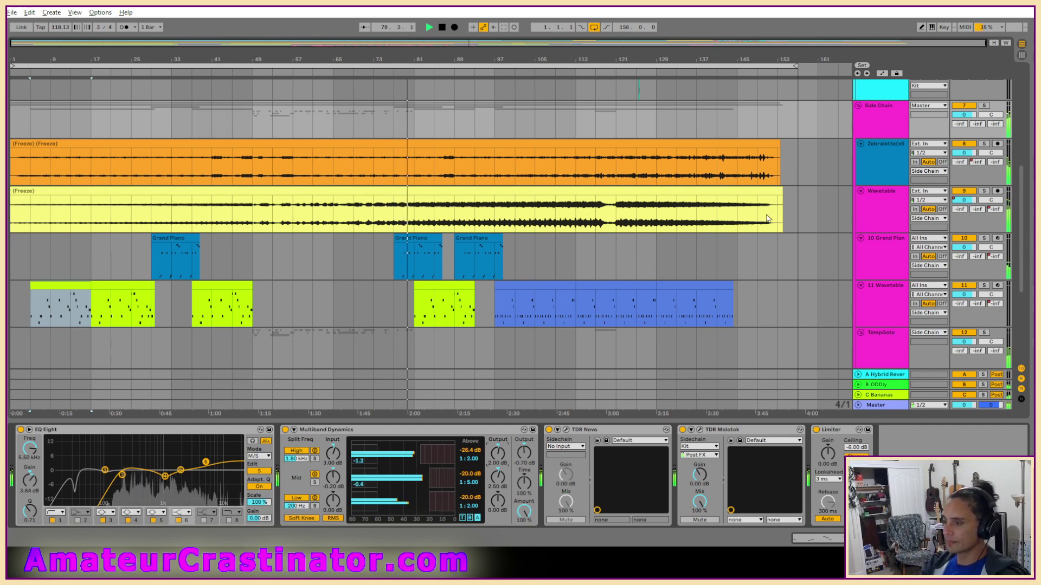
Inspect the Kit group's effect chain and examine the frozen audio clips in the TempGate group around bar 49
scroll(877, 116, "up", 6)
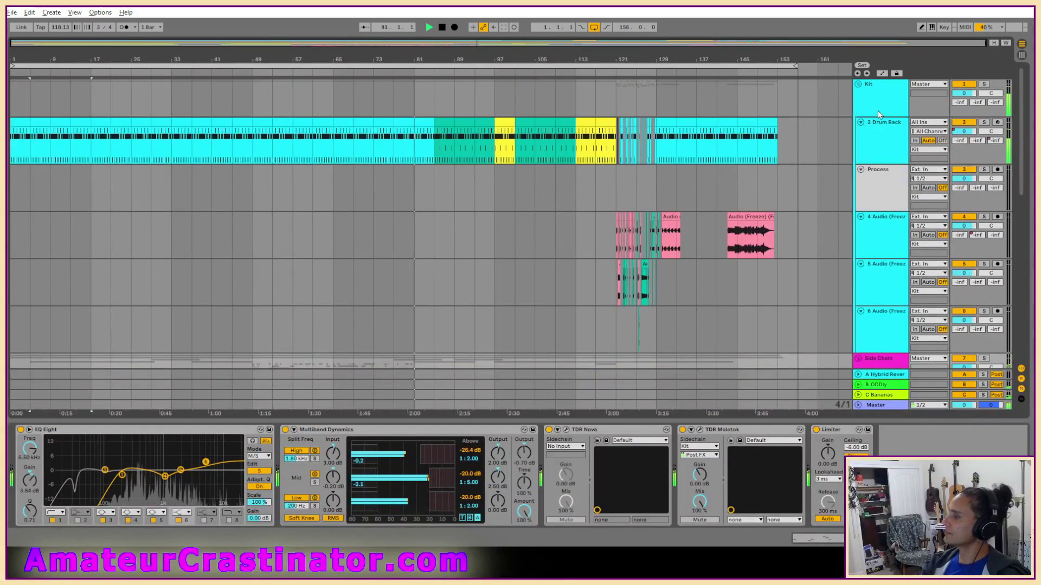
left_click(879, 114)
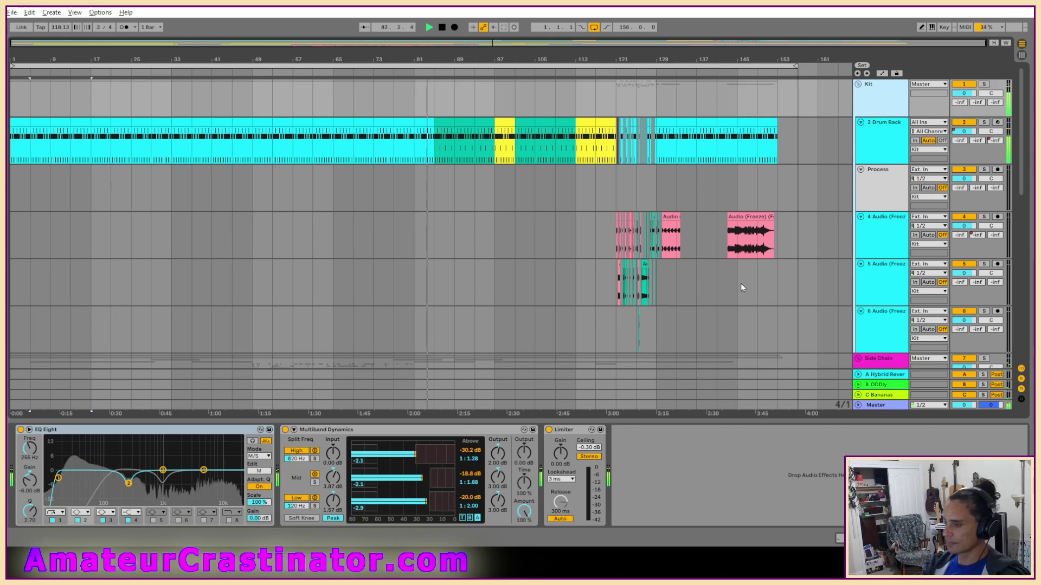
scroll(863, 222, "down", 6)
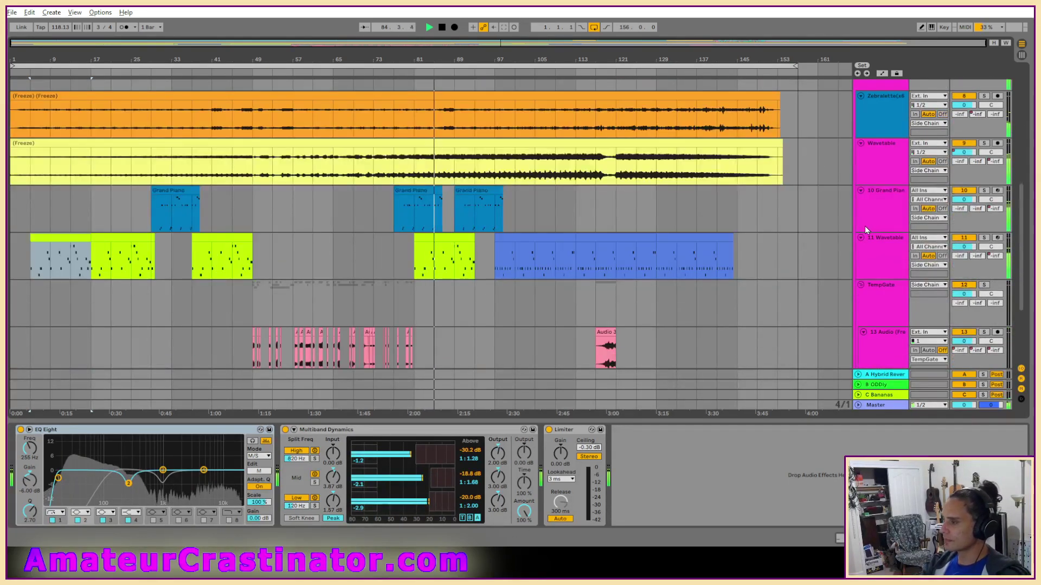
scroll(864, 219, "down", 4)
scroll(862, 219, "up", 2)
scroll(258, 338, "down", 1)
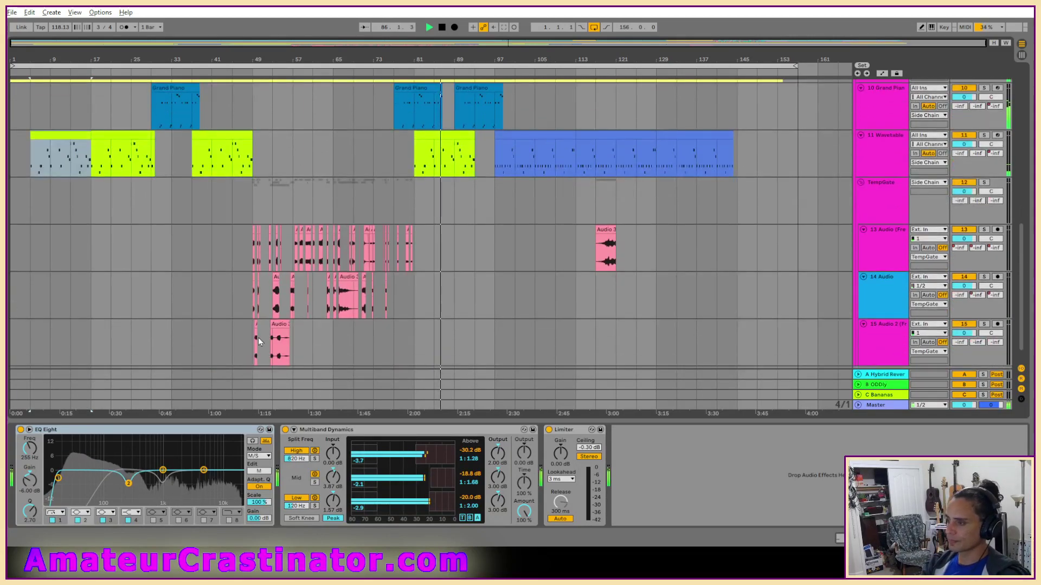
scroll(258, 337, "up", 2)
scroll(262, 356, "up", 6)
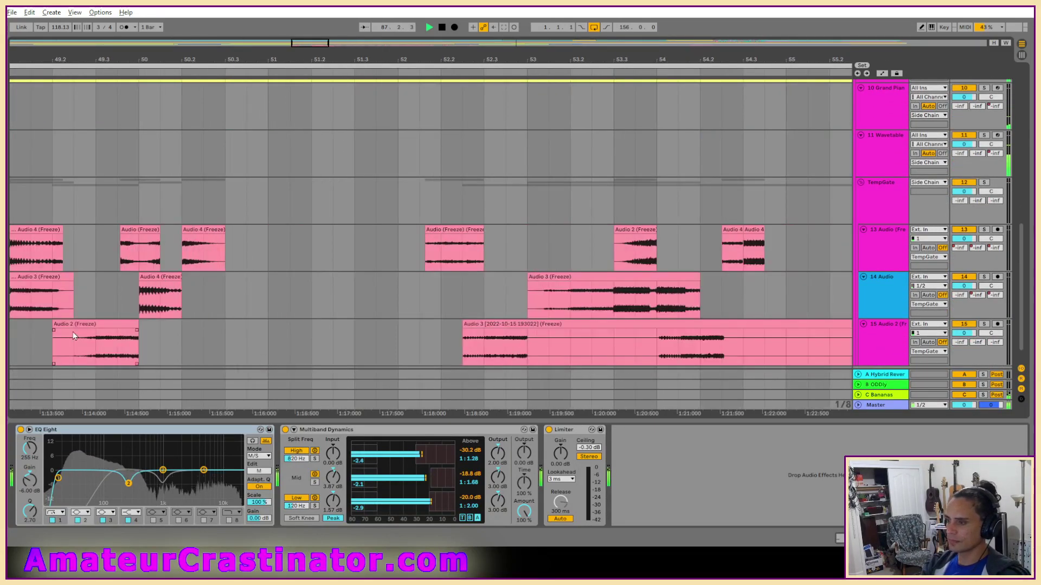
scroll(87, 335, "down", 3)
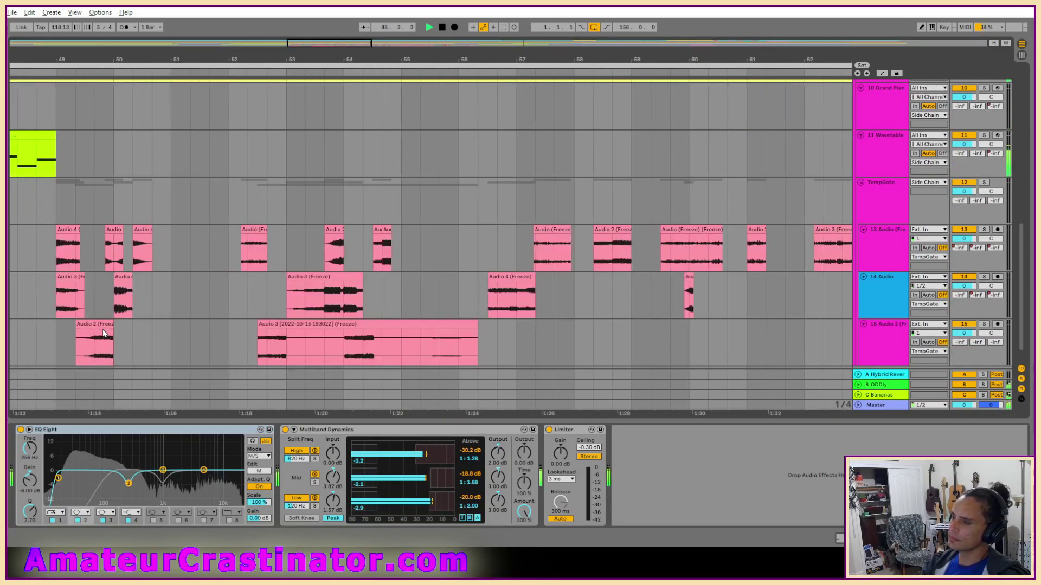
scroll(106, 330, "up", 3)
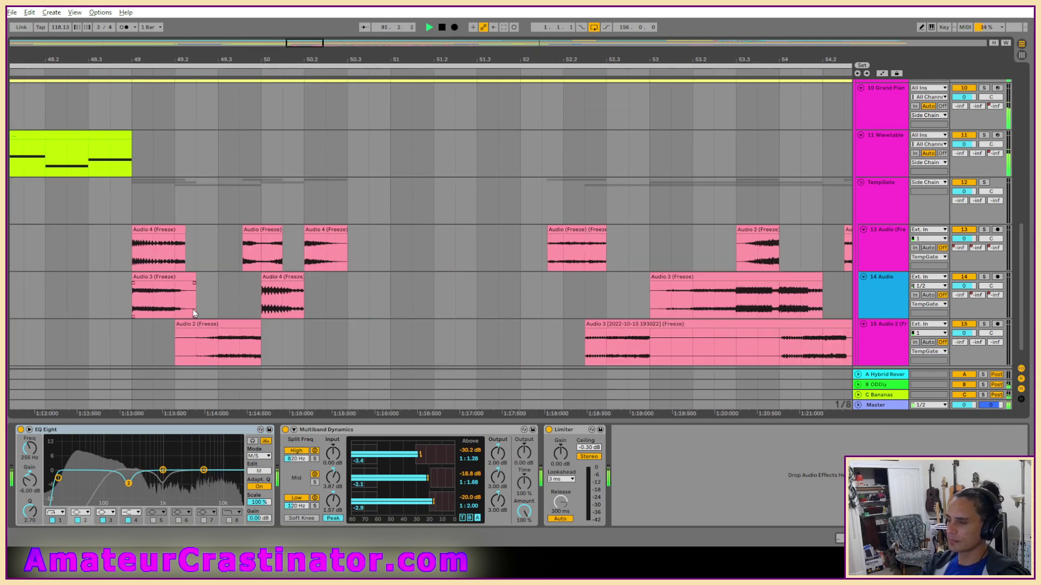
scroll(472, 268, "down", 10)
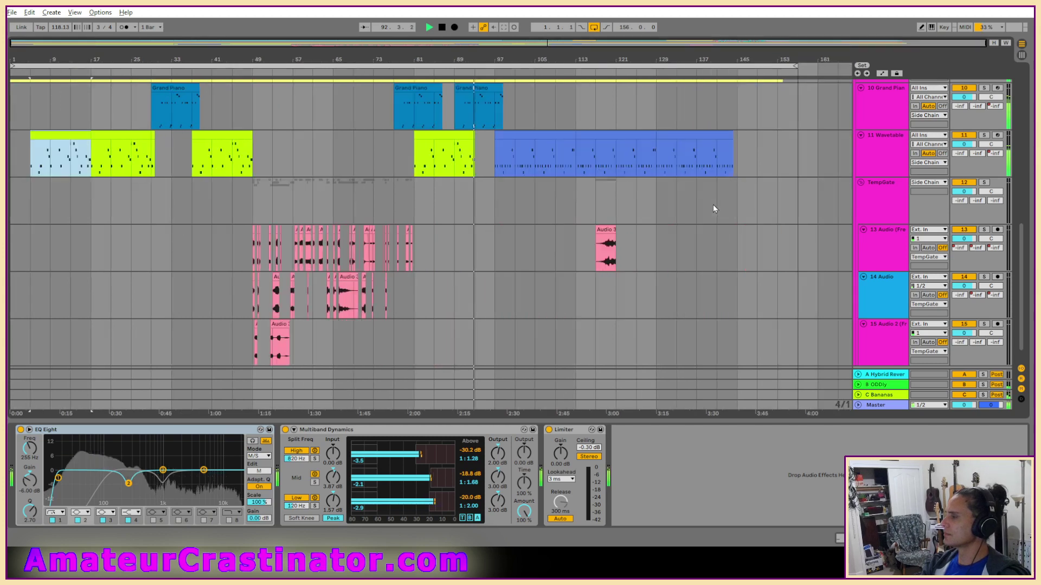
Play the Kit group's frozen clips from just before bar 121, and move track 5's green clip at 122.2 onto the soloed Process track
scroll(691, 203, "up", 10)
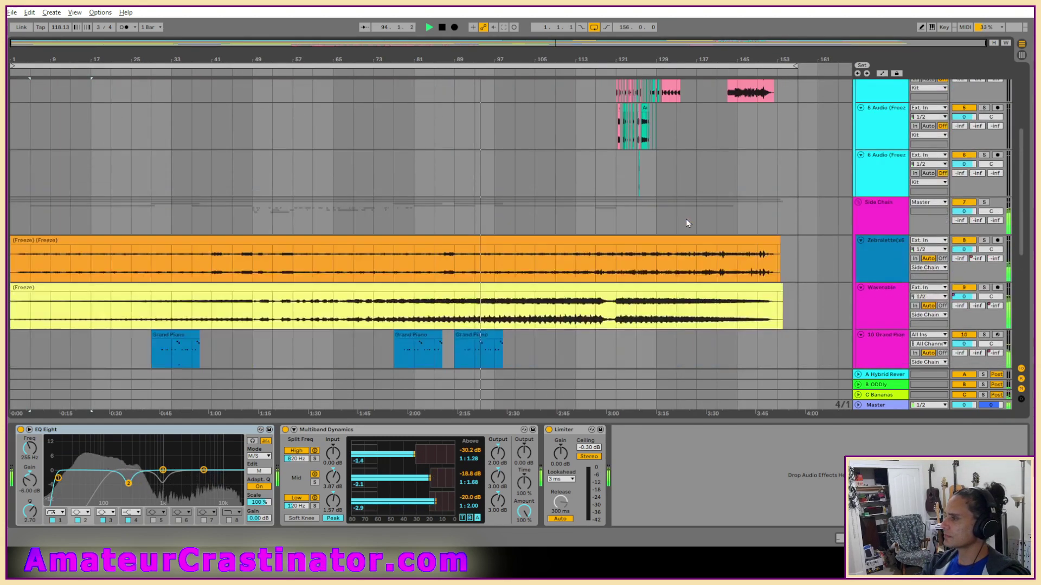
scroll(685, 219, "up", 5)
scroll(223, 188, "left", 10)
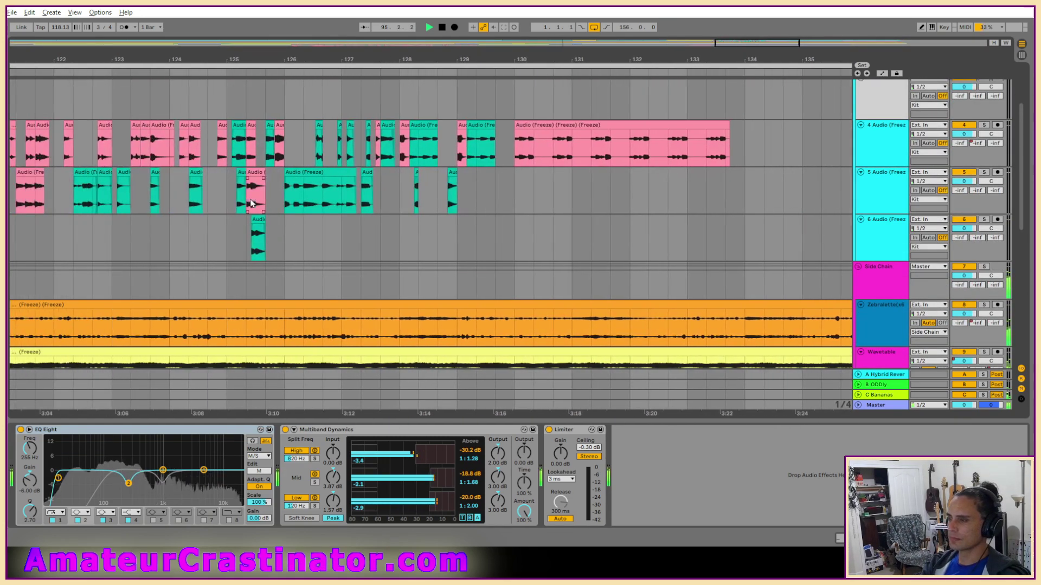
scroll(292, 197, "down", 4)
scroll(301, 197, "down", 3)
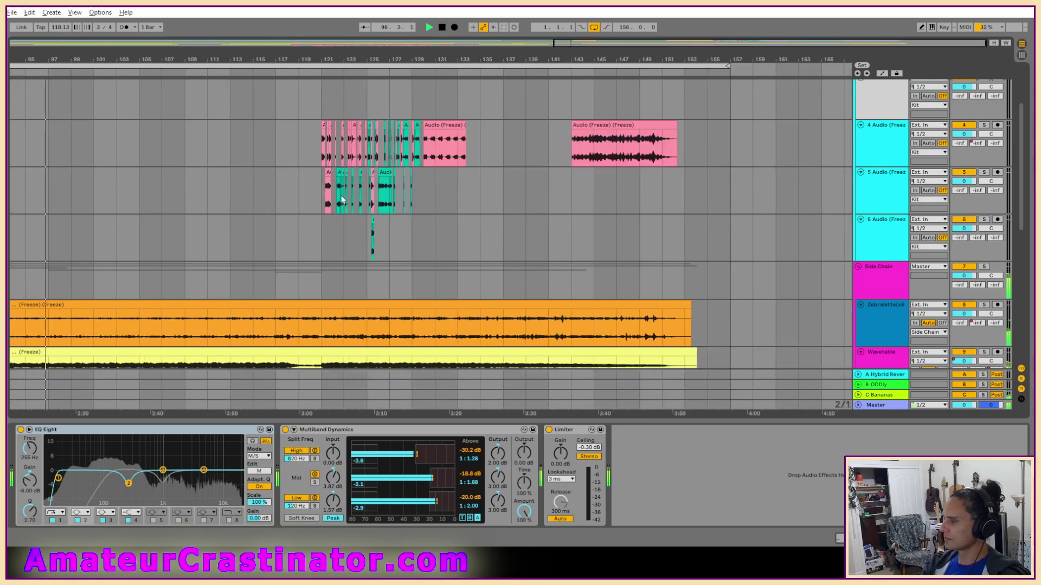
scroll(352, 198, "left", 1)
scroll(397, 199, "up", 2)
scroll(409, 200, "up", 1)
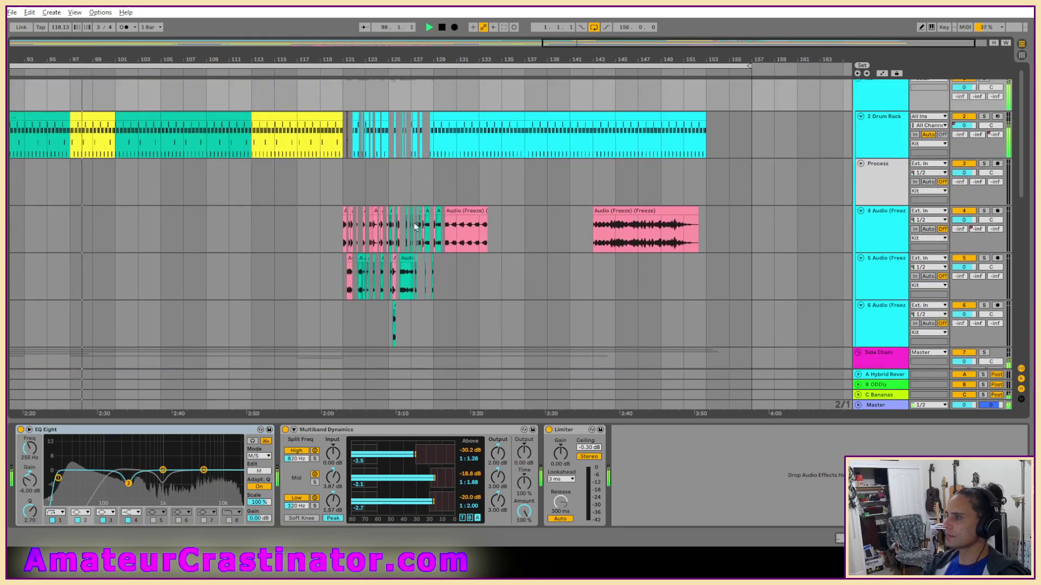
scroll(391, 277, "up", 4)
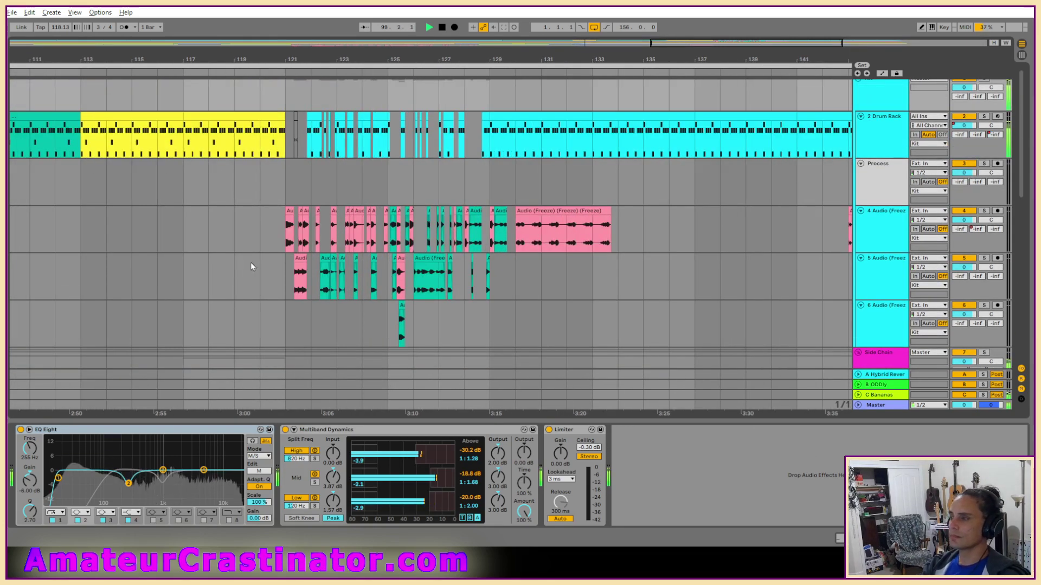
left_click(262, 287)
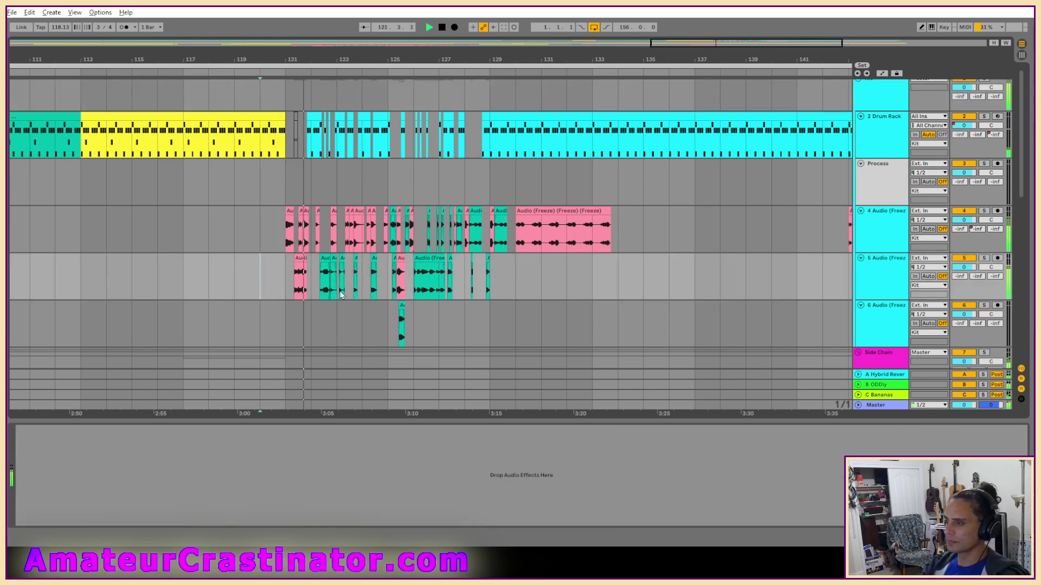
scroll(379, 288, "up", 6)
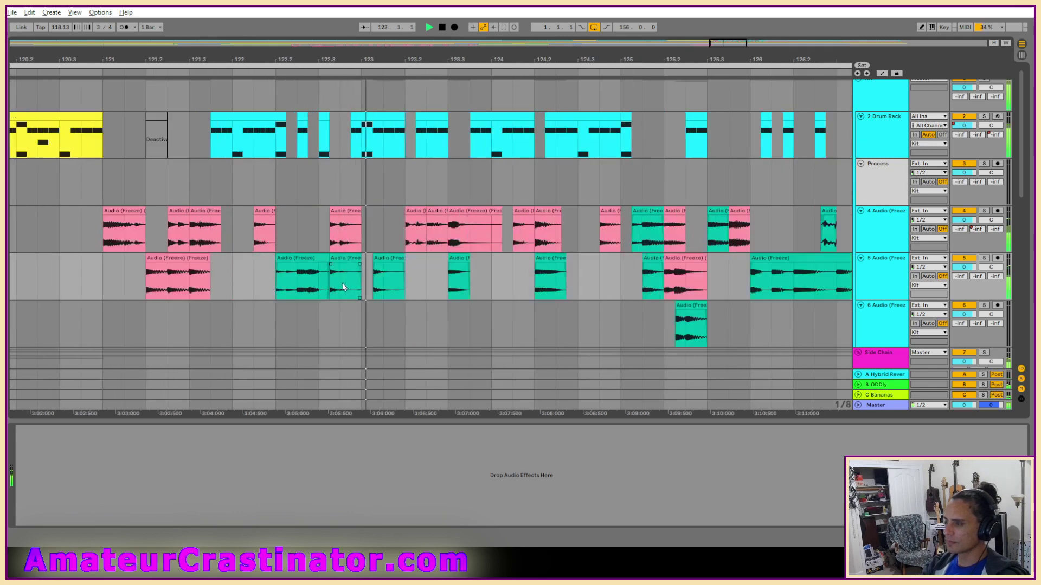
left_click_drag(298, 258, 299, 172)
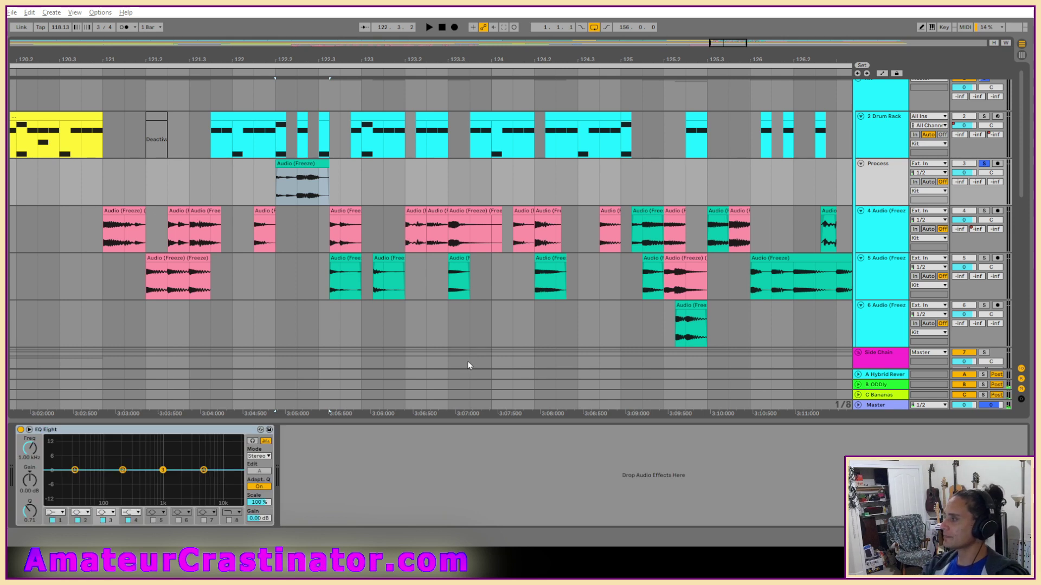
Change band 1 of the Process track's EQ Eight to a low cut at about 38 Hz while the clip plays
left_click(54, 512)
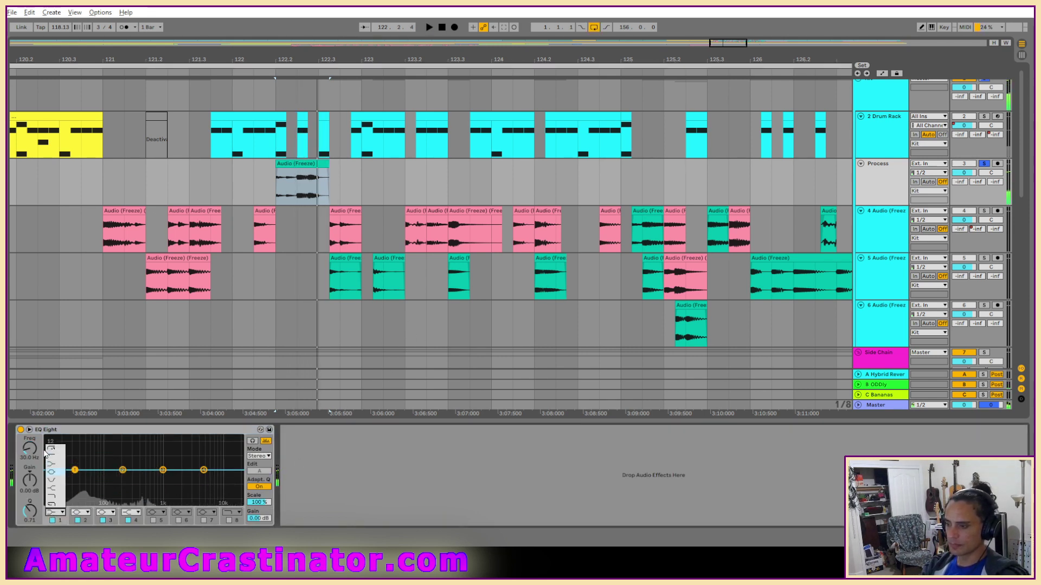
left_click_drag(30, 449, 29, 453)
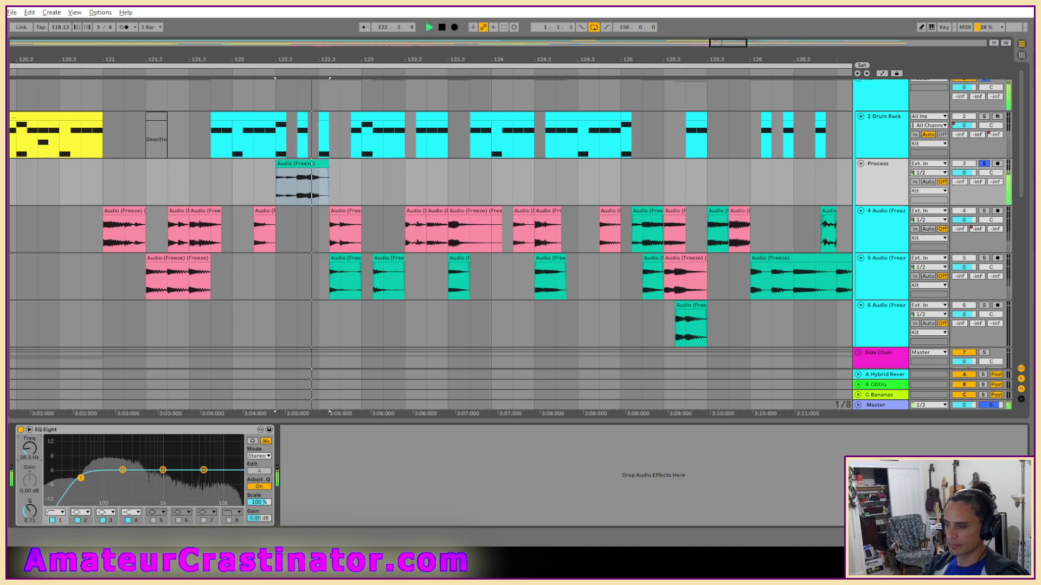
key("space")
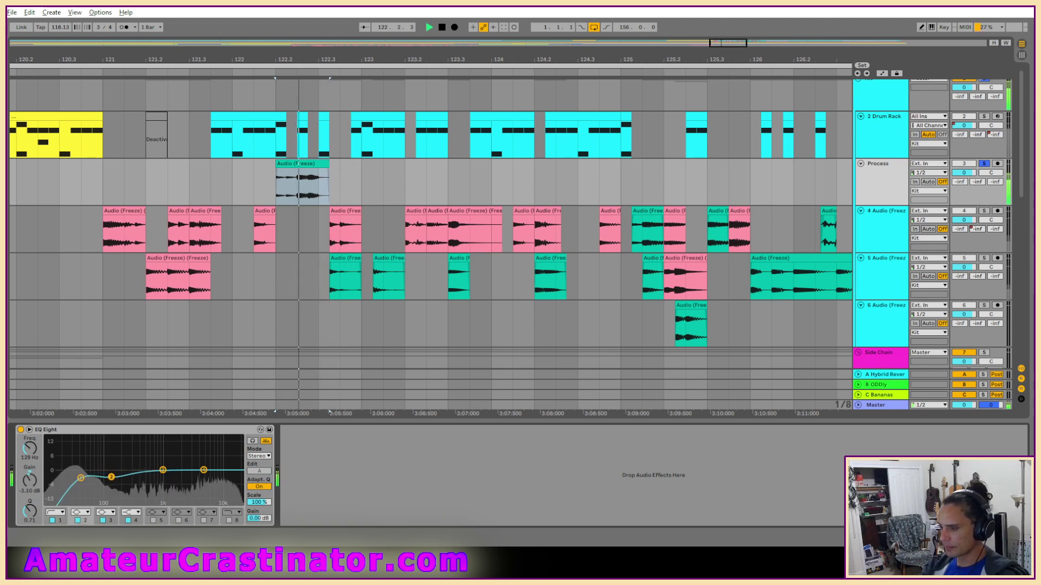
Dip the Process EQ's band 2 to -4.83 dB at 107 Hz, lower band 3 slightly below 1 kHz, and set band 4 to 4.64 kHz
left_click_drag(108, 480, 106, 481)
key("space")
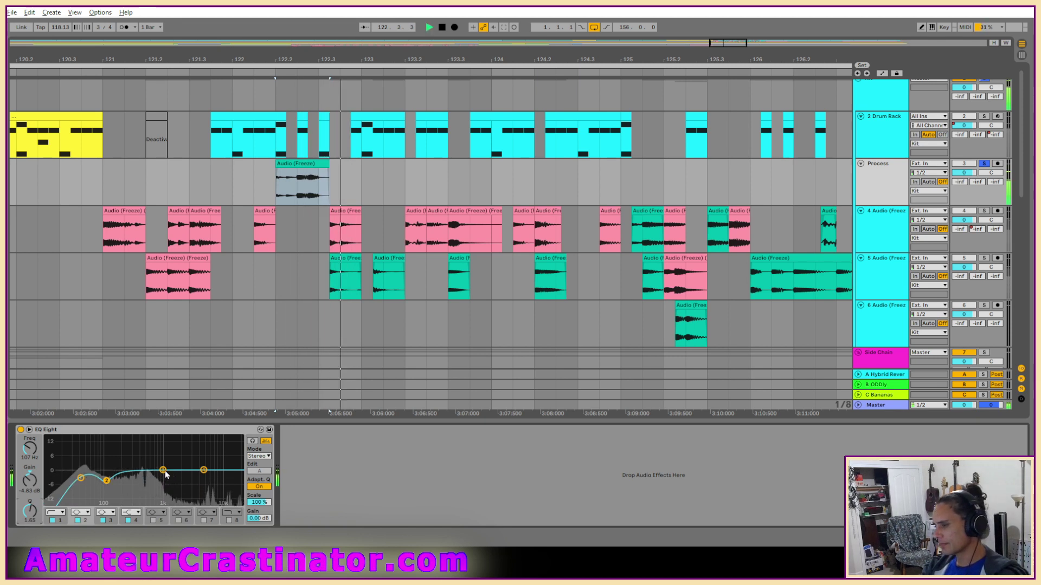
left_click_drag(160, 470, 198, 477)
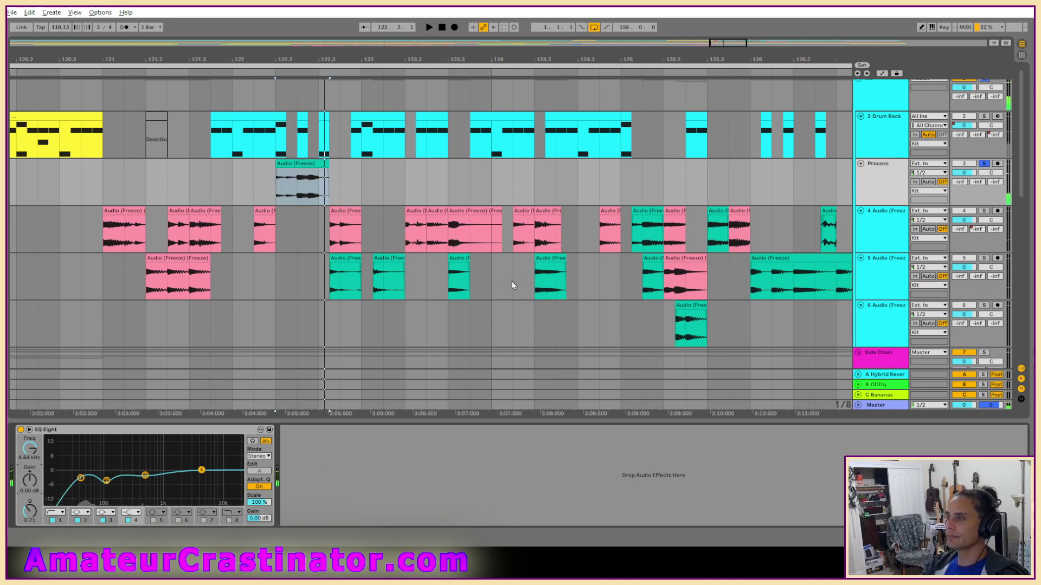
Take the Process track out of solo and play the equalized clip in the full mix
left_click(984, 164)
key("space")
key("space")
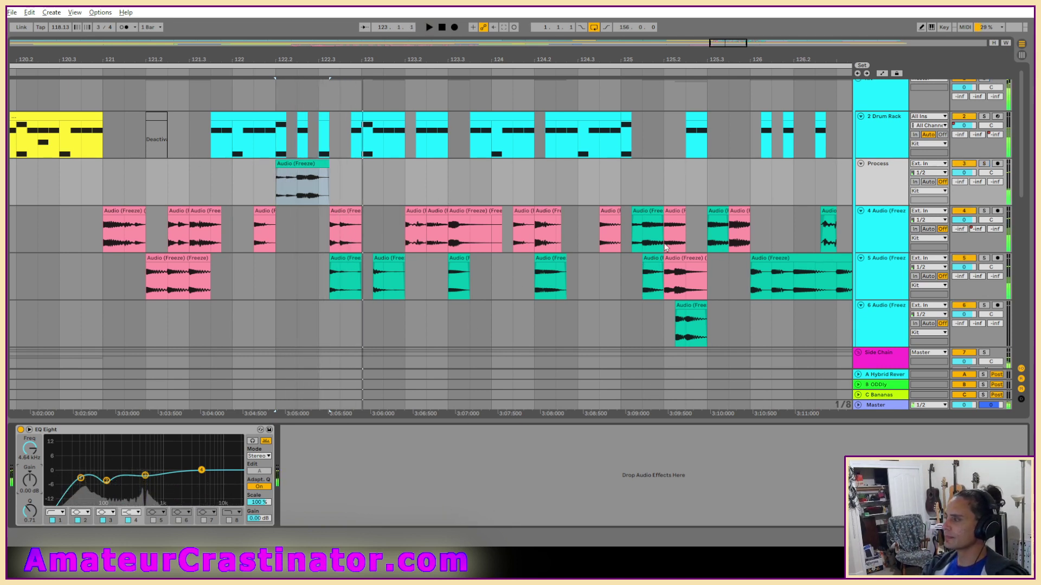
key("space")
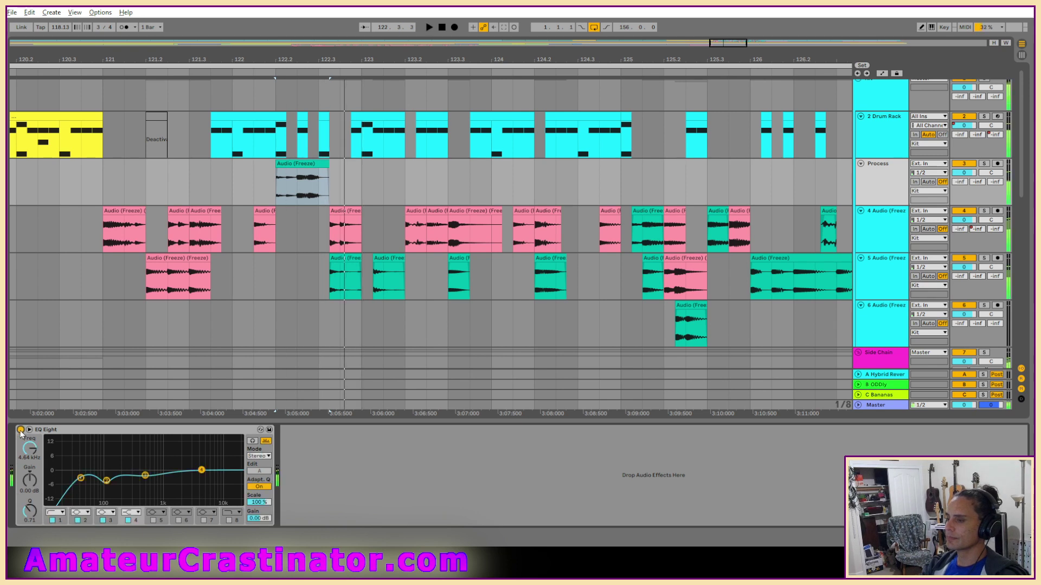
Freeze and flatten the Process track to render the EQ into its clip at 122.2
right_click(882, 174)
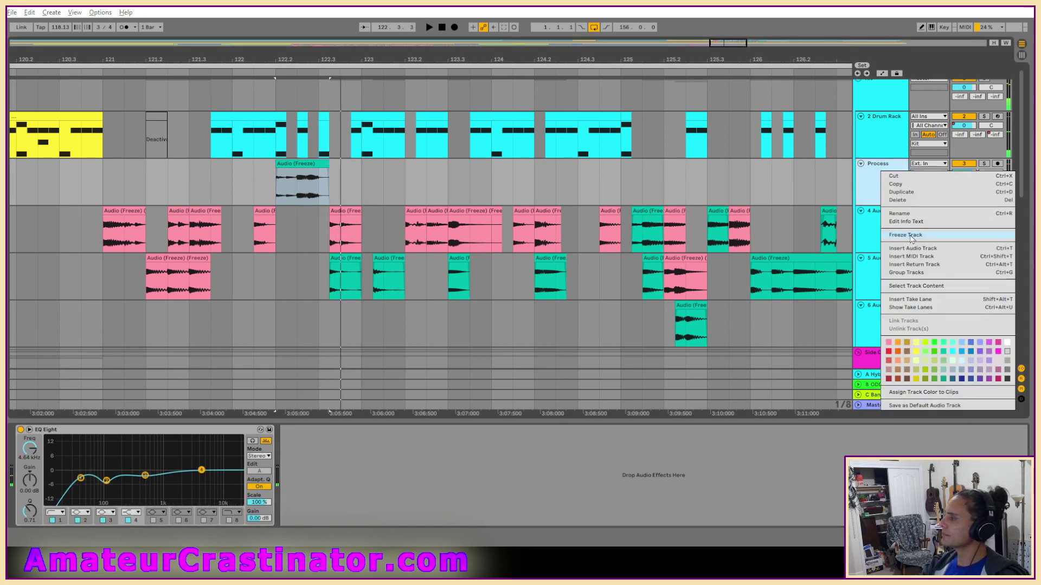
left_click(912, 237)
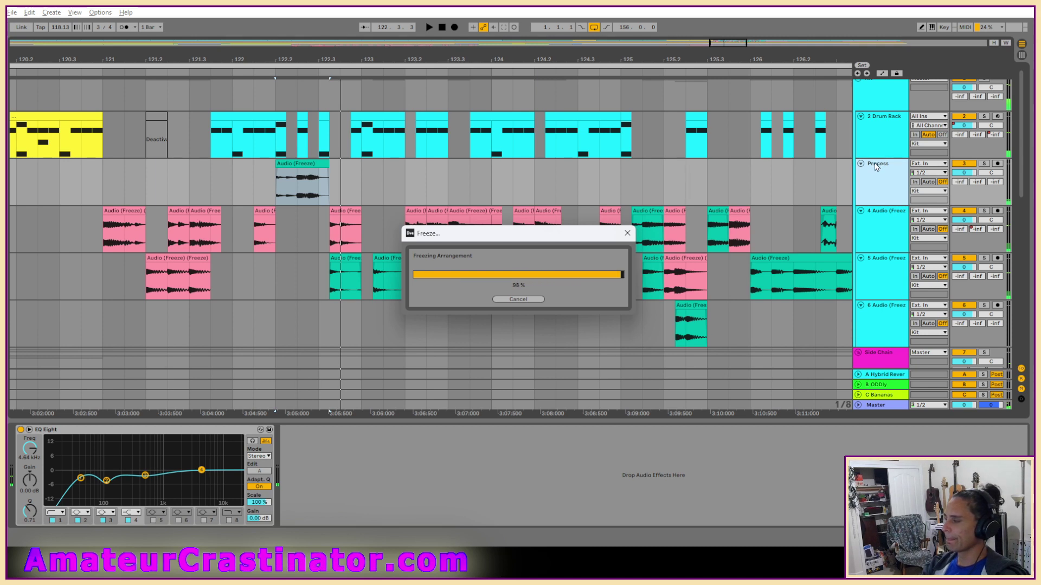
right_click(875, 164)
left_click(900, 234)
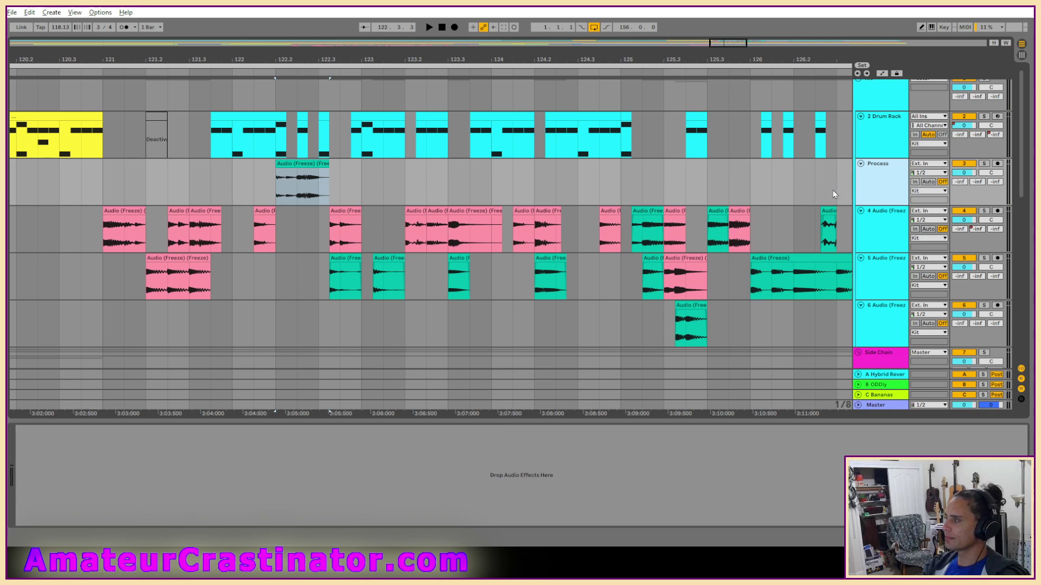
Move the flattened clip at 122.2 from the Process track to 4 Audio and color it pink
right_click(876, 183)
left_click(900, 253)
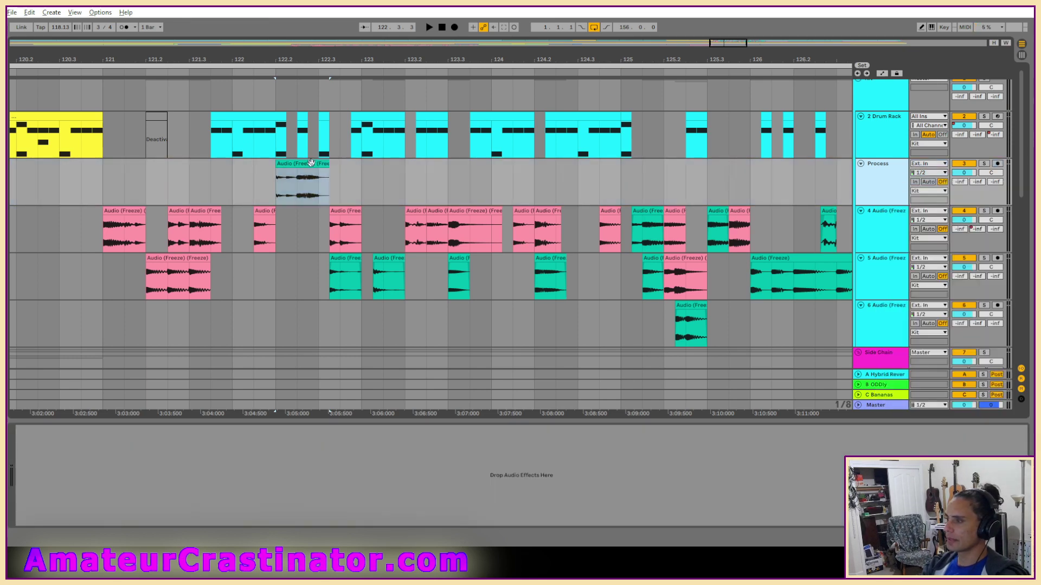
left_click_drag(310, 162, 310, 211)
right_click(304, 210)
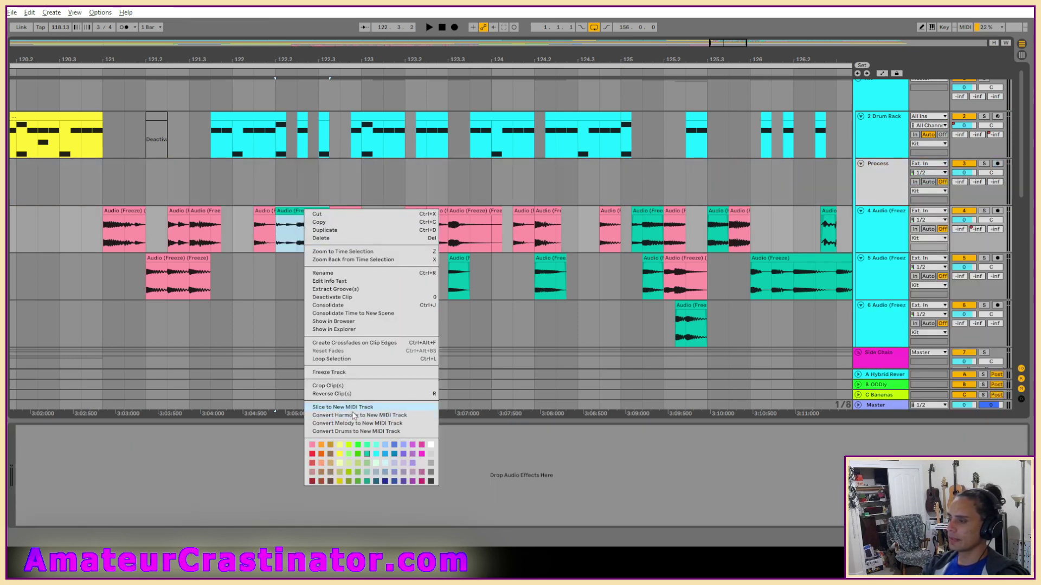
left_click(312, 446)
Move the 5 Audio clip just after 122.3 onto the Process track and trim its end back by one sixteenth
left_click(869, 189)
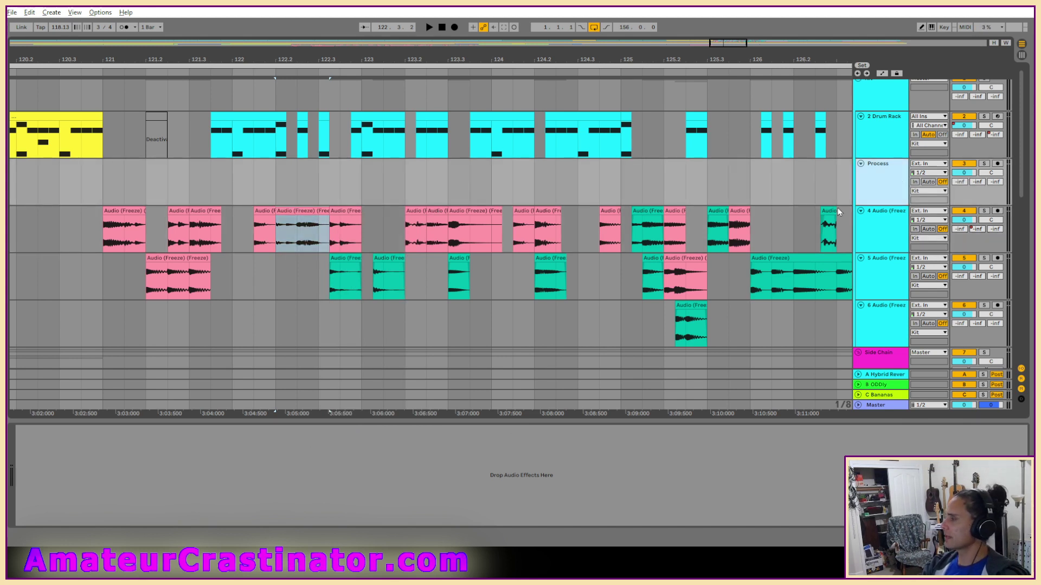
left_click(335, 261)
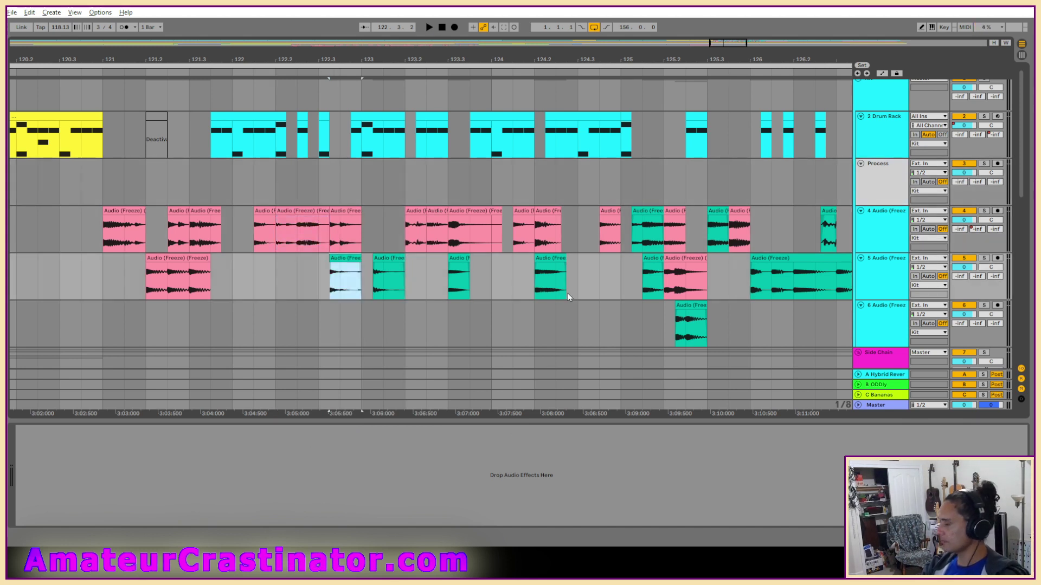
left_click_drag(345, 278, 345, 182)
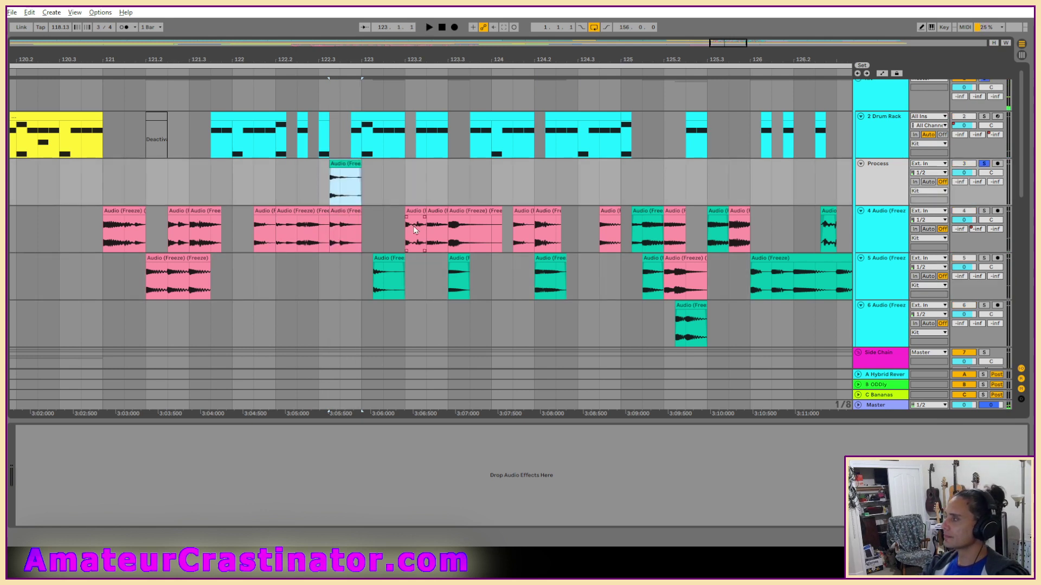
scroll(353, 174, "up", 2)
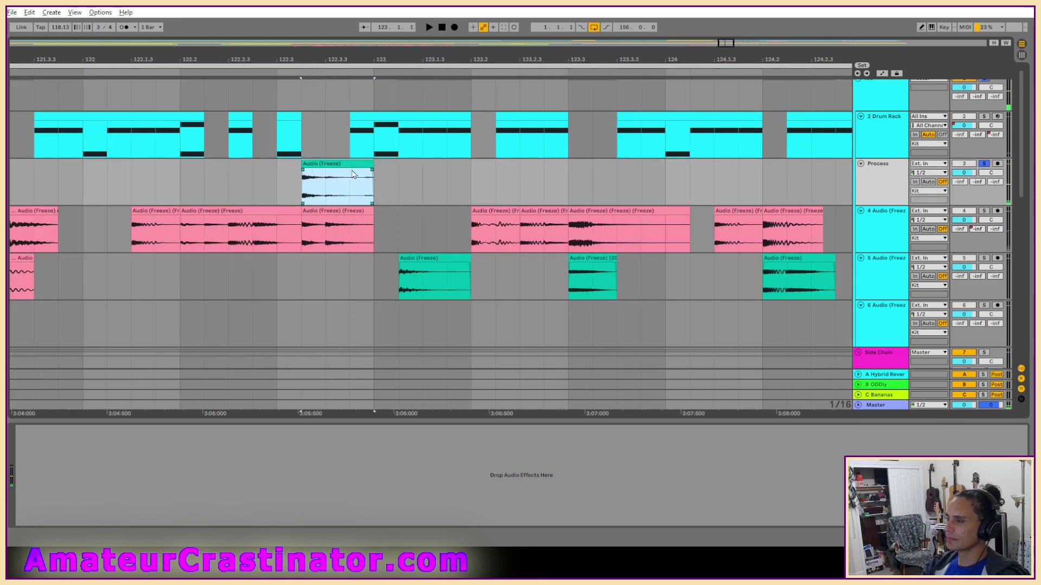
left_click_drag(366, 169, 355, 167)
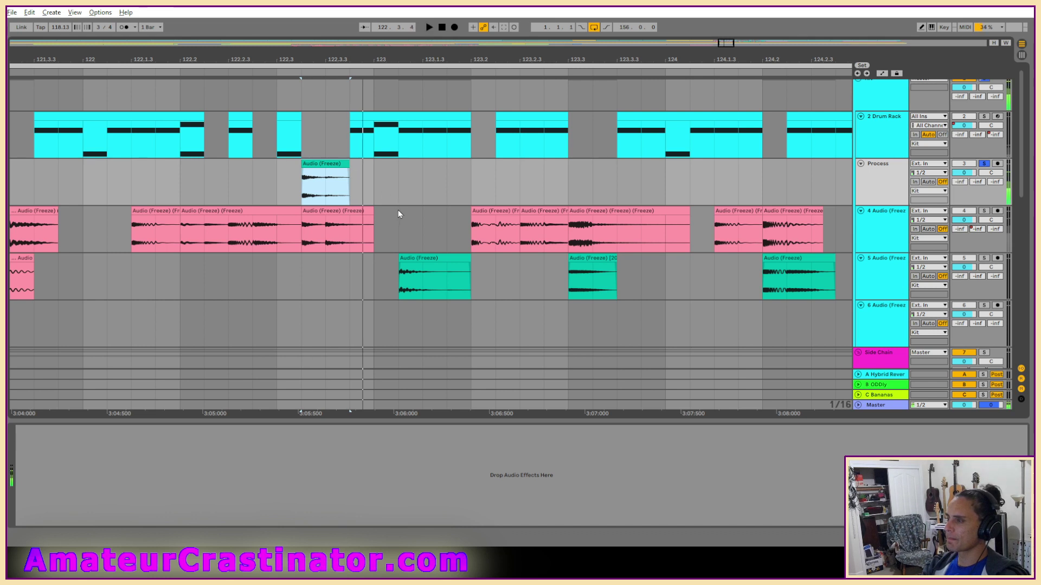
Compare the trimmed Process clip with the 4 Audio clip below it, listen without it, and delete it from the Process track
left_click(338, 212)
key("space")
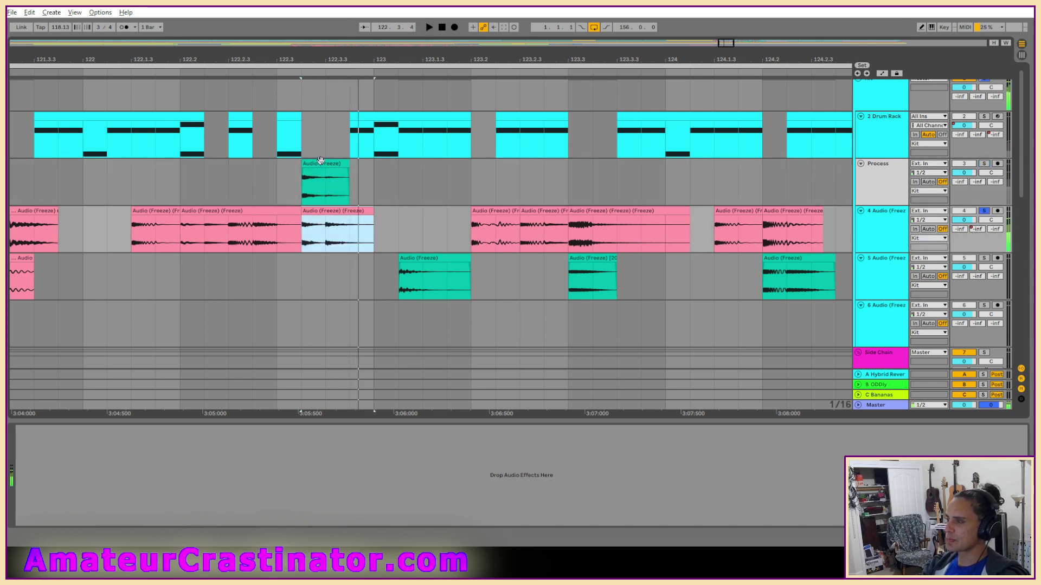
left_click(337, 164)
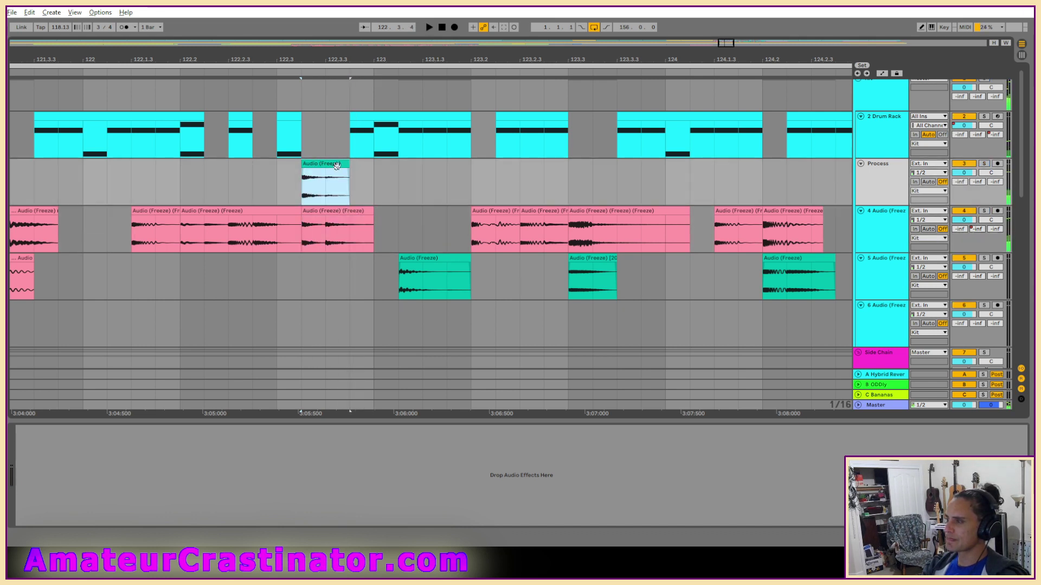
left_click(970, 164)
left_click(970, 164)
key("space")
left_click_drag(309, 176, 382, 178)
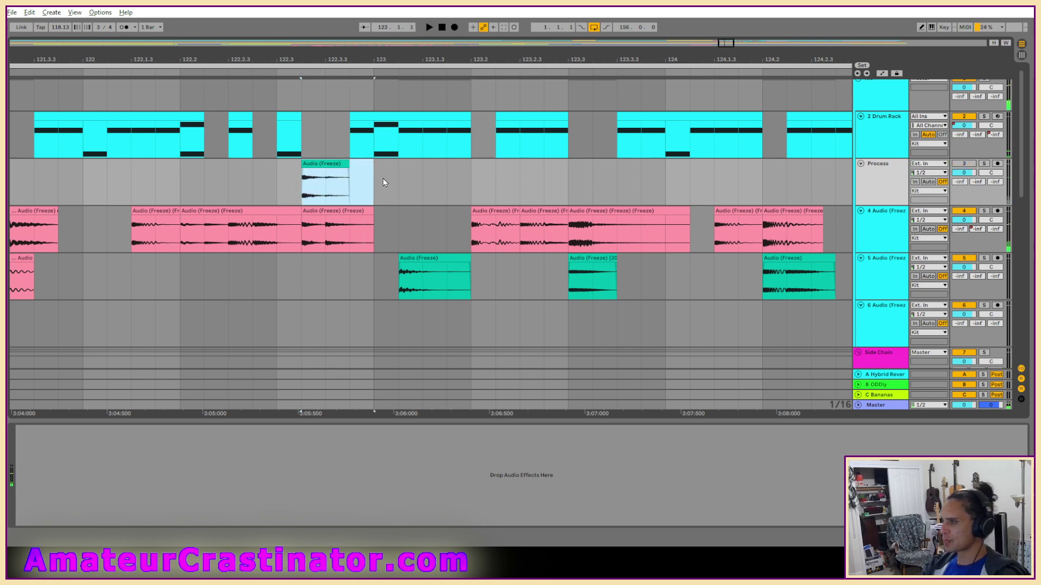
key("Delete")
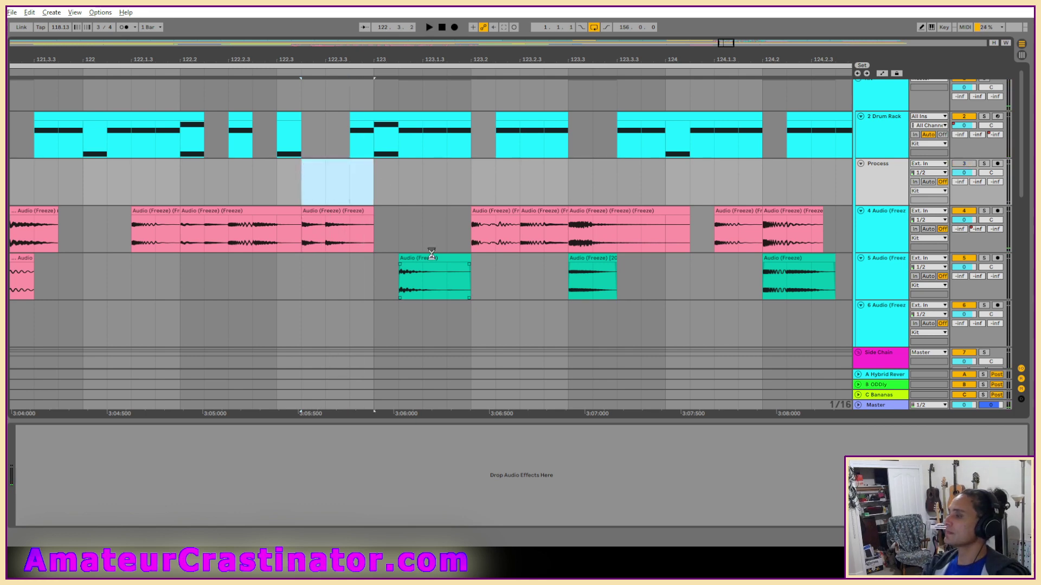
Move the 5 Audio clip after bar 123 onto the Process track and make band 1 of its EQ Eight a low cut
left_click_drag(432, 254, 429, 194)
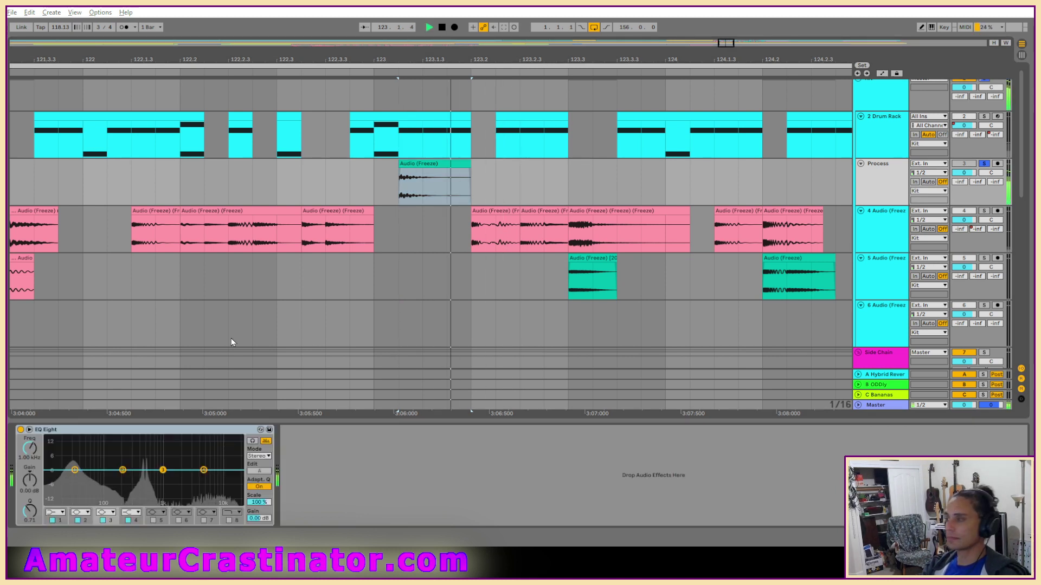
left_click(61, 513)
left_click(47, 458)
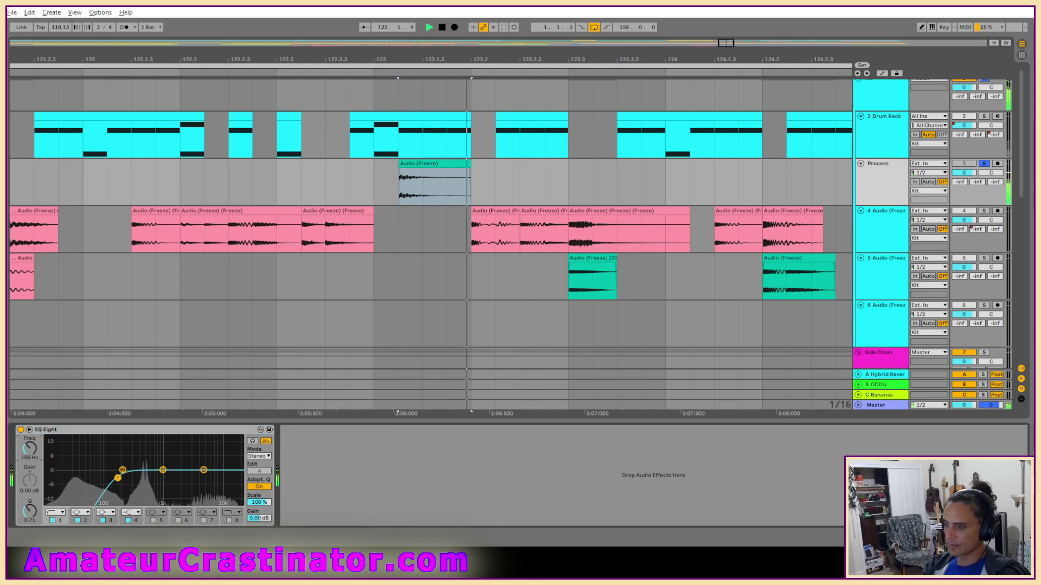
Raise the low cut past 188 Hz and set band 2's frequency to 440 Hz while auditioning the soloed Process clip
left_click_drag(70, 473, 146, 471)
key("space")
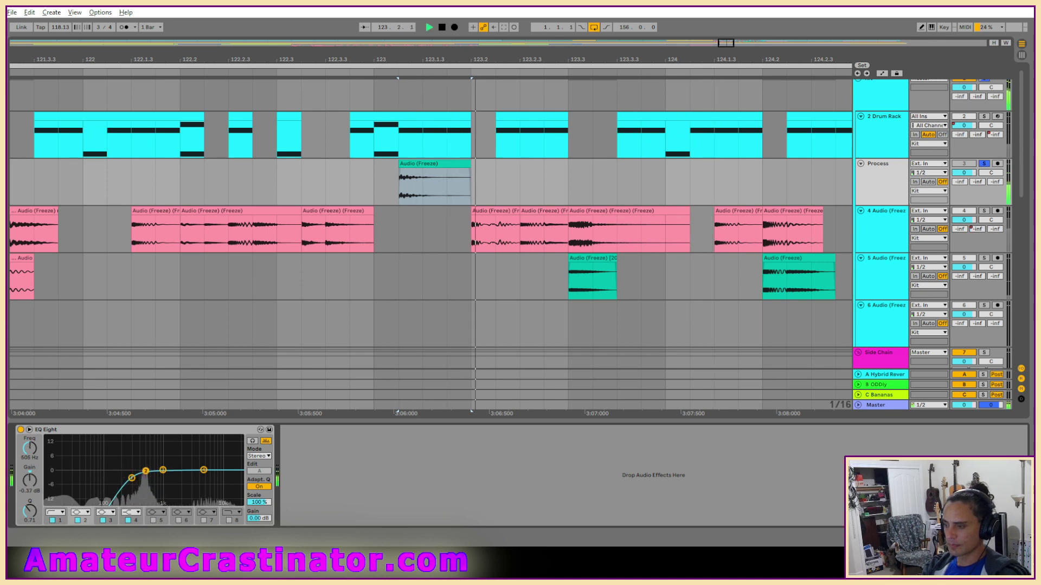
key("space")
key("space")
key("space")
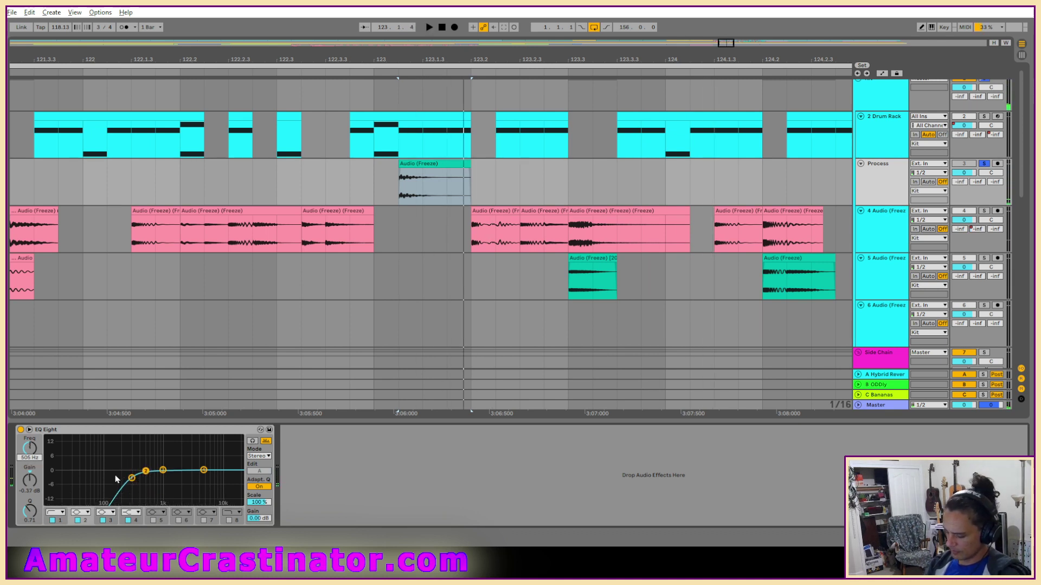
type("440")
key("Return")
key("space")
key("space")
key("space")
key("space")
key("space")
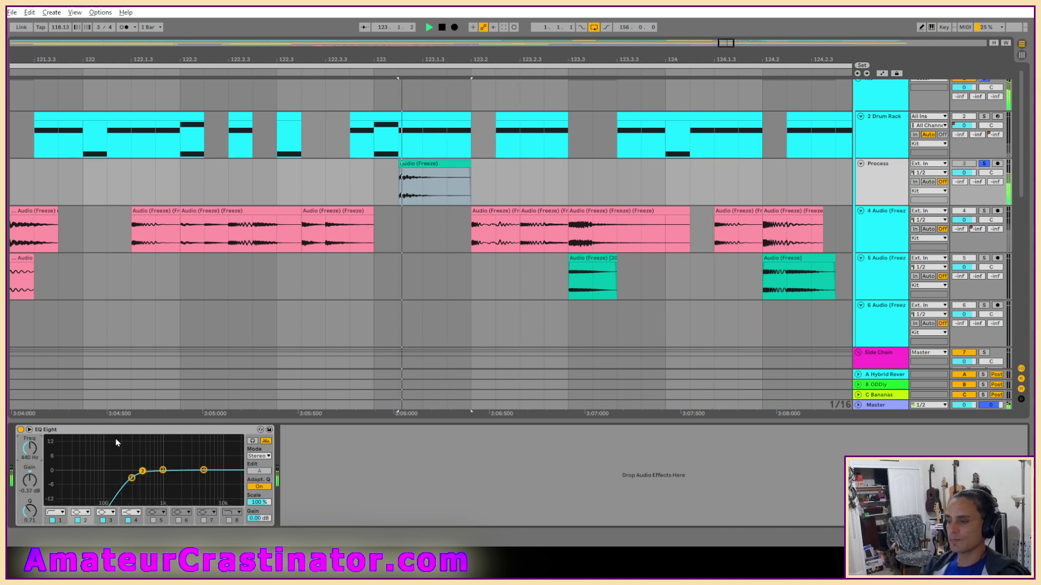
Set the Process EQ's band 2 gain to -3.00 dB with a Q of about 5 while replaying the clip
key("space")
key("space")
key("space")
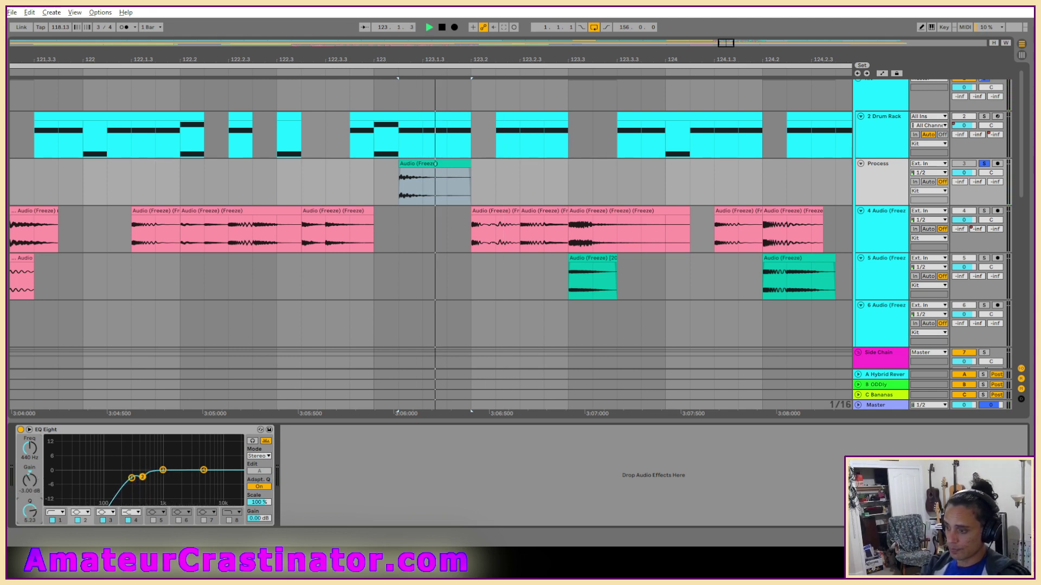
left_click_drag(30, 512, 30, 514)
key("space")
key("space")
key("space")
key("space")
key("space")
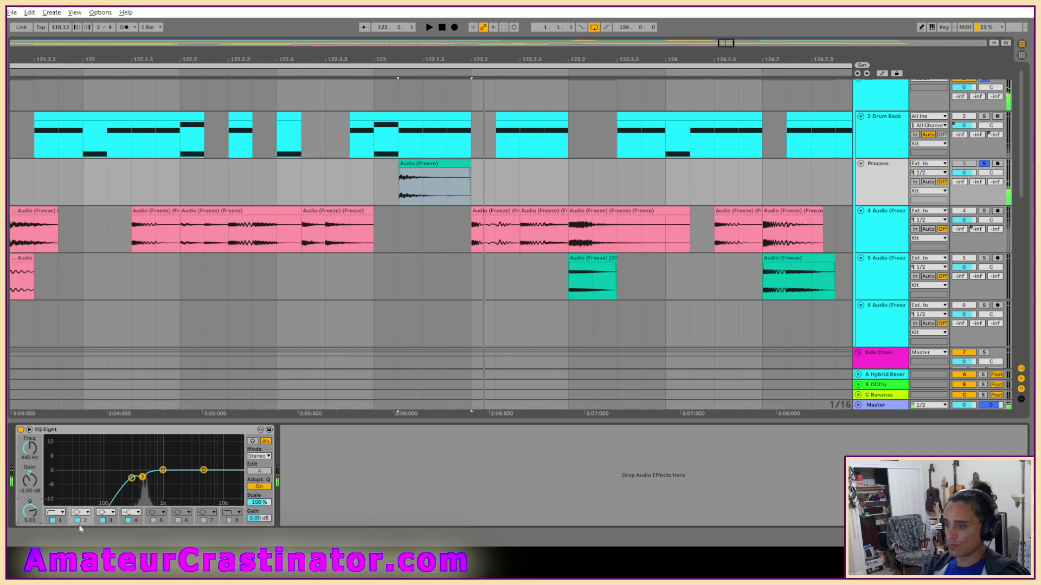
key("space")
key("space")
key("space")
Raise the band 1 low cut to about 325 Hz while replaying the Process clip
left_click(60, 521)
key("space")
key("space")
key("space")
key("space")
key("space")
left_click_drag(30, 449, 29, 446)
key("space")
key("space")
key("space")
key("space")
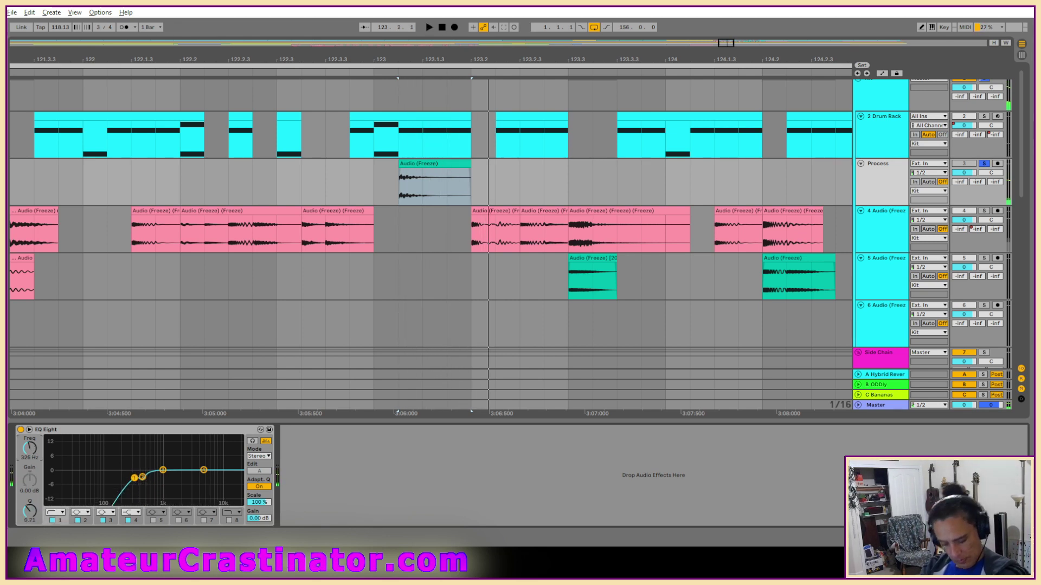
Check the Hybrid Reverb and delay returns, and raise the Process track's A-Hybrid Reverb send automation across the clip after bar 123
left_click(892, 379)
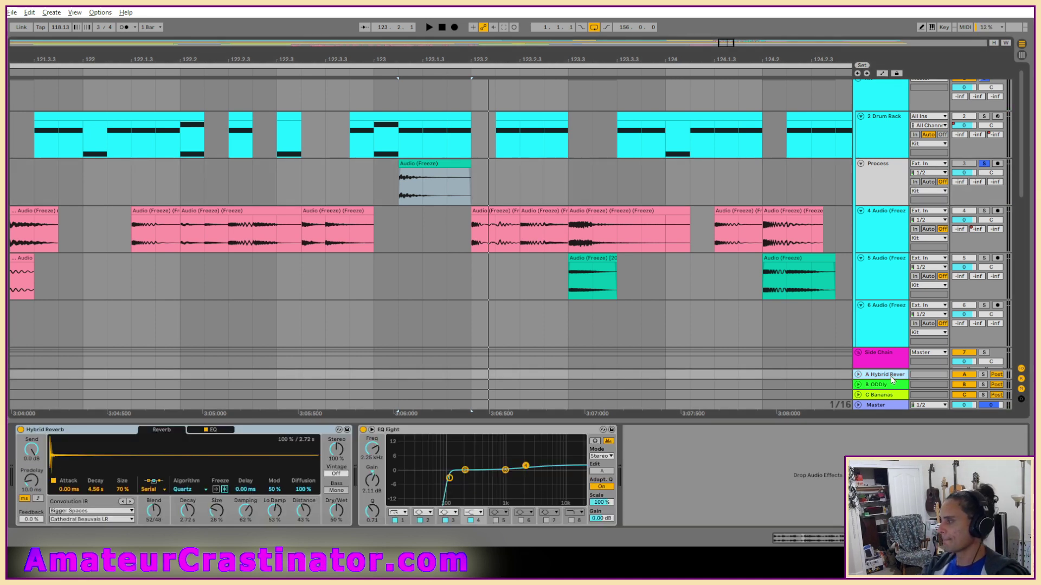
left_click(890, 383)
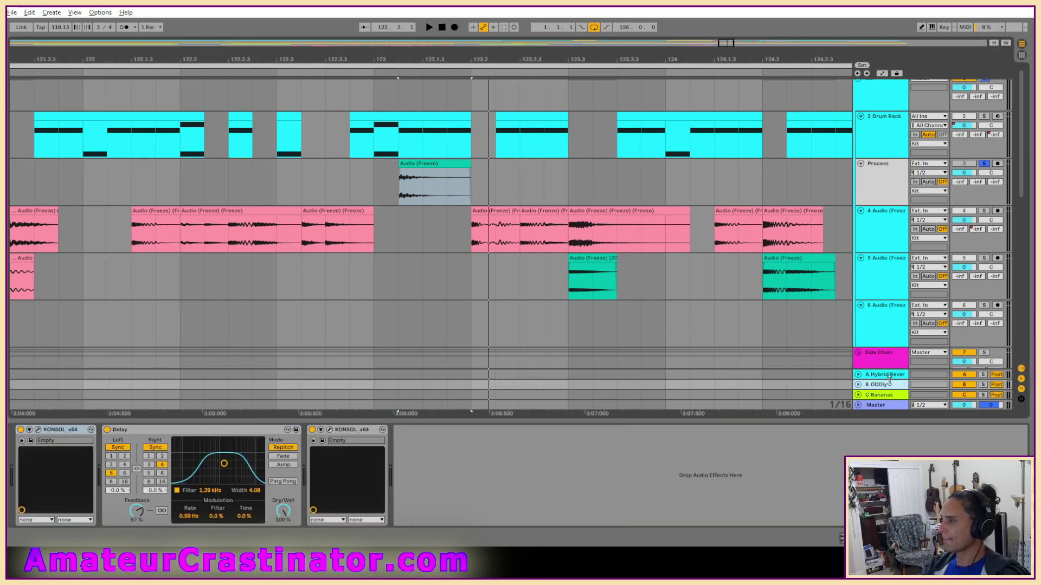
left_click(420, 163)
left_click(957, 181)
key("a")
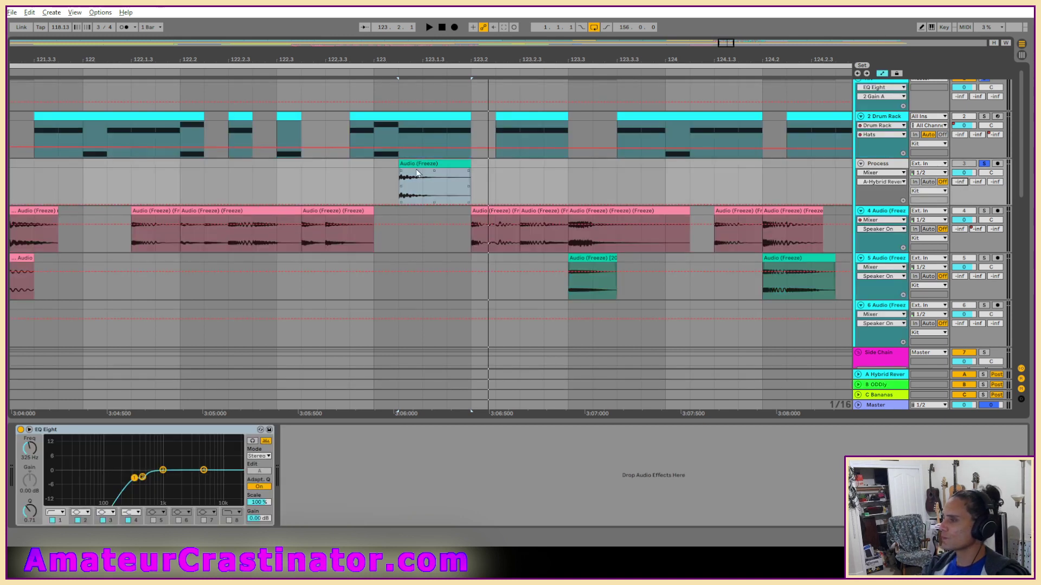
left_click_drag(424, 200, 423, 169)
key("space")
key("space")
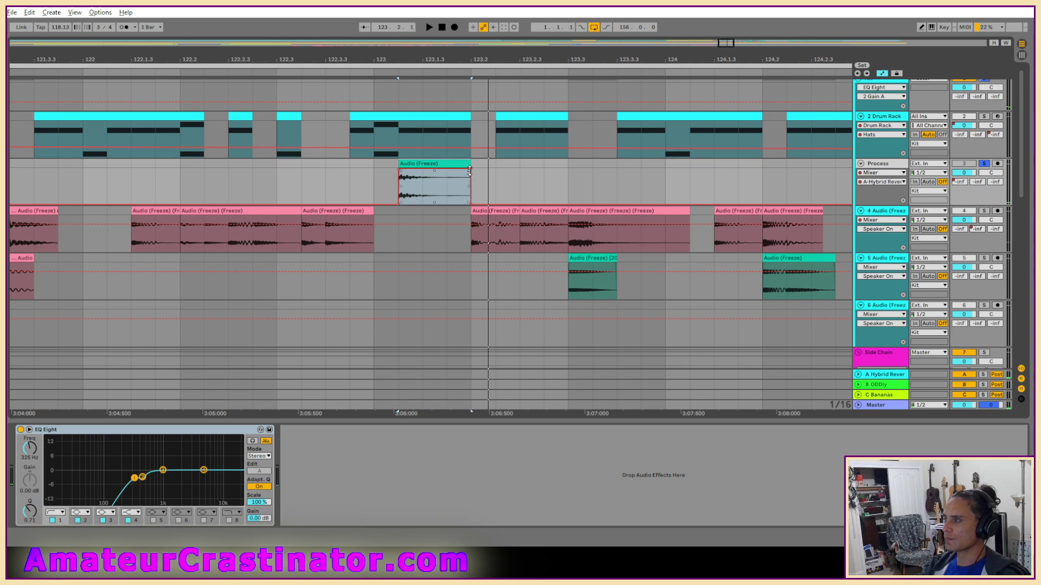
Shape the Process track's reverb send automation into a curved fall across the clip and play it
left_click_drag(469, 170, 420, 195)
key("space")
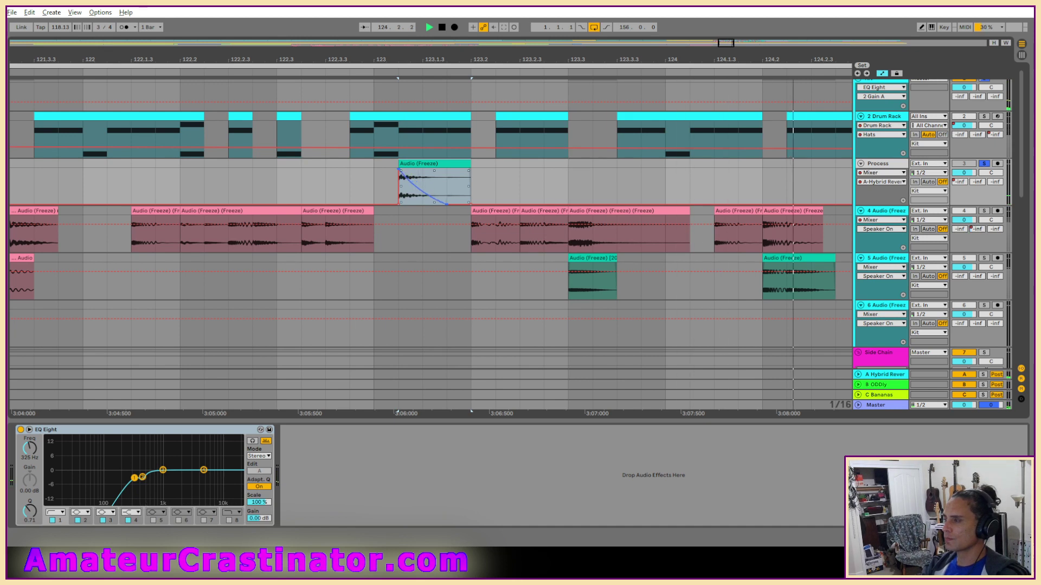
key("space")
key("space")
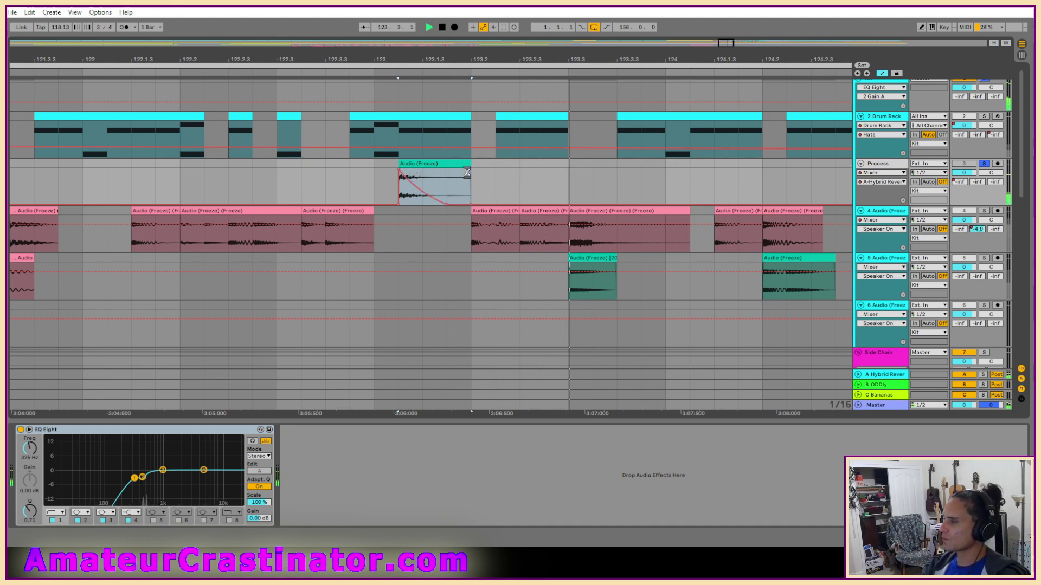
Play the full mix from bar 121 to hear the Process clip with its reverb send
scroll(471, 178, "down", 3)
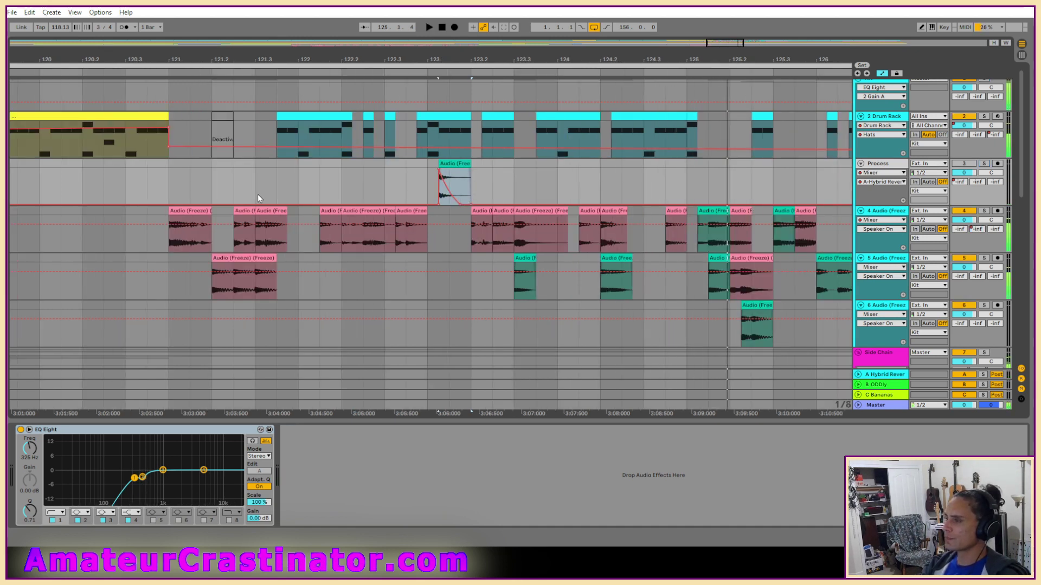
left_click(163, 181)
key("space")
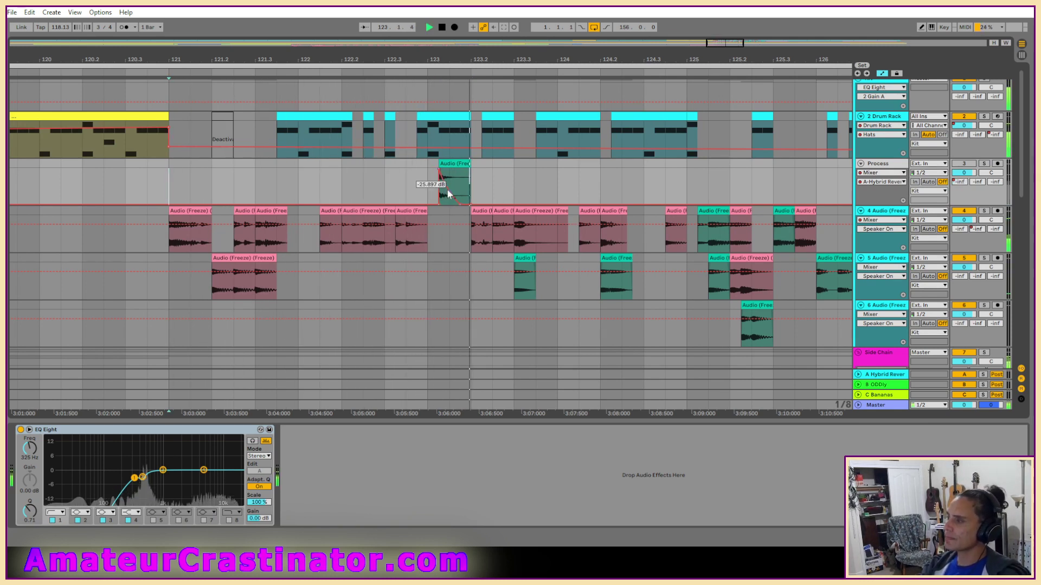
key("space")
Bring back the Process track's A-Hybrid Reverb send automation and bend its fall into an outward-bulging curve starting at 0.0 dB
left_click(964, 164)
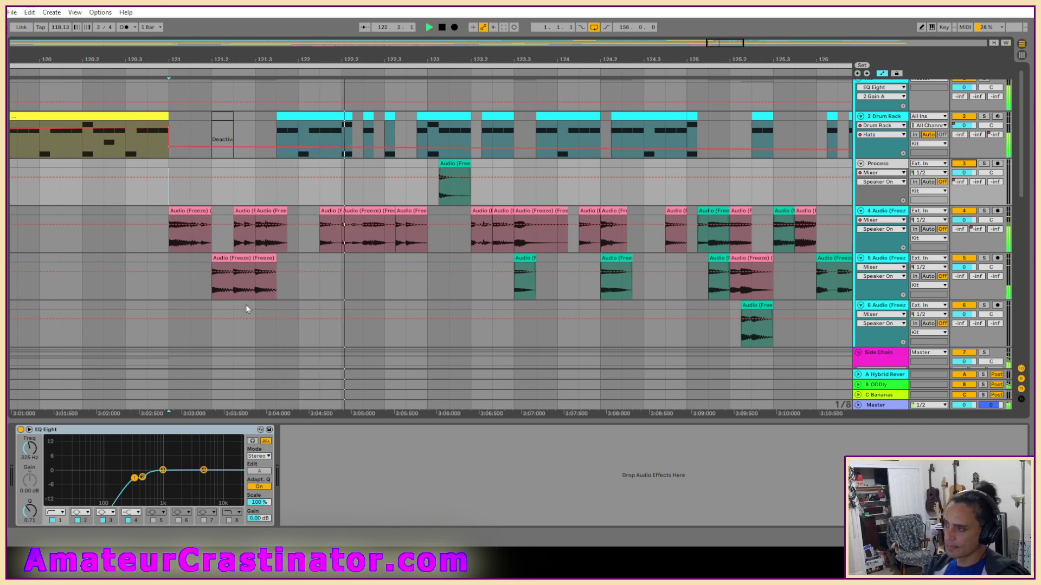
left_click(959, 182)
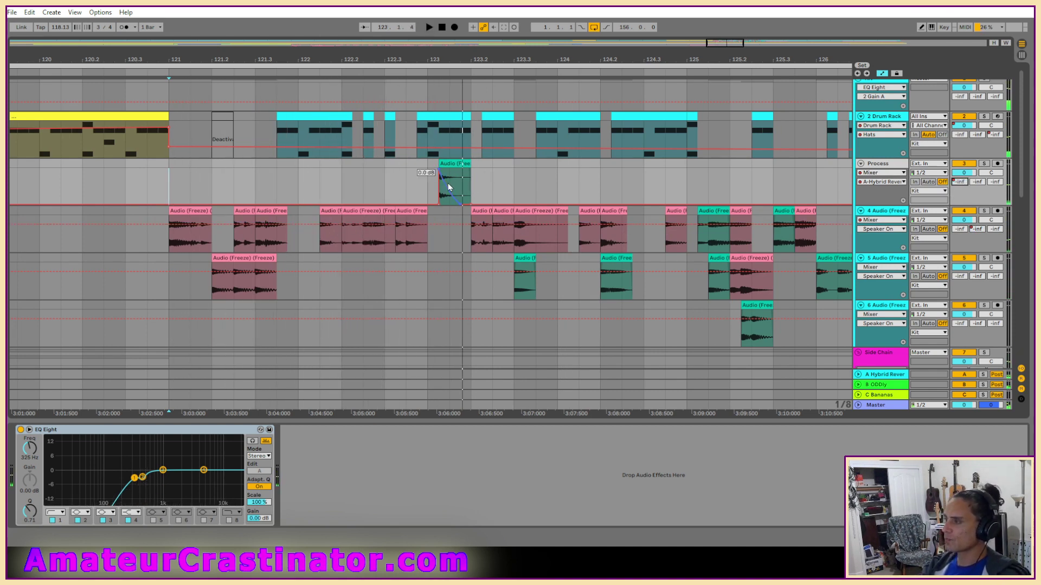
key("space")
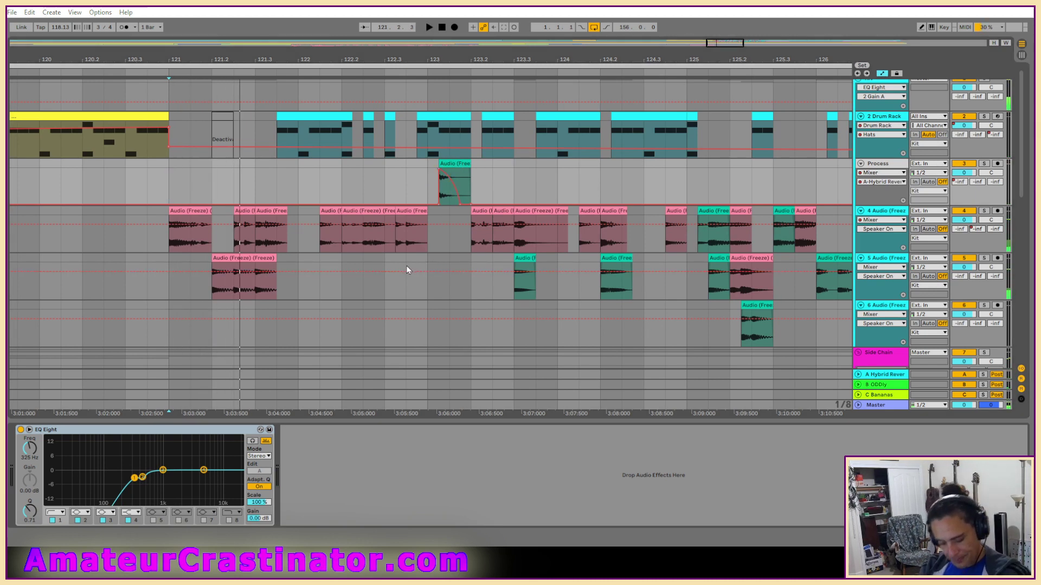
Add a Saturator ahead of the Process track's EQ Eight and play the clip from just before bar 123
key("ctrl+z")
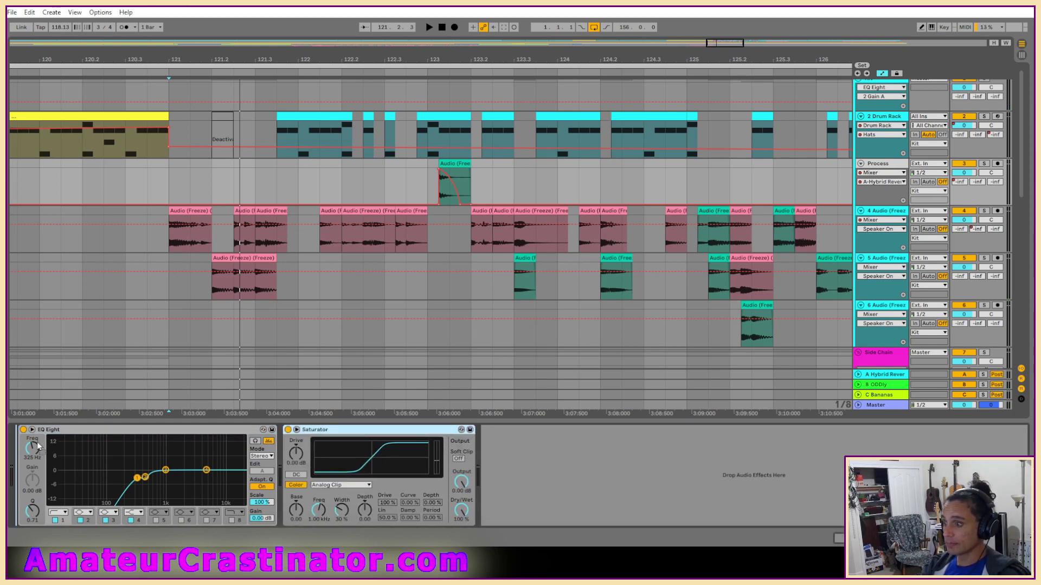
left_click_drag(38, 446, 37, 444)
left_click(425, 183)
key("space")
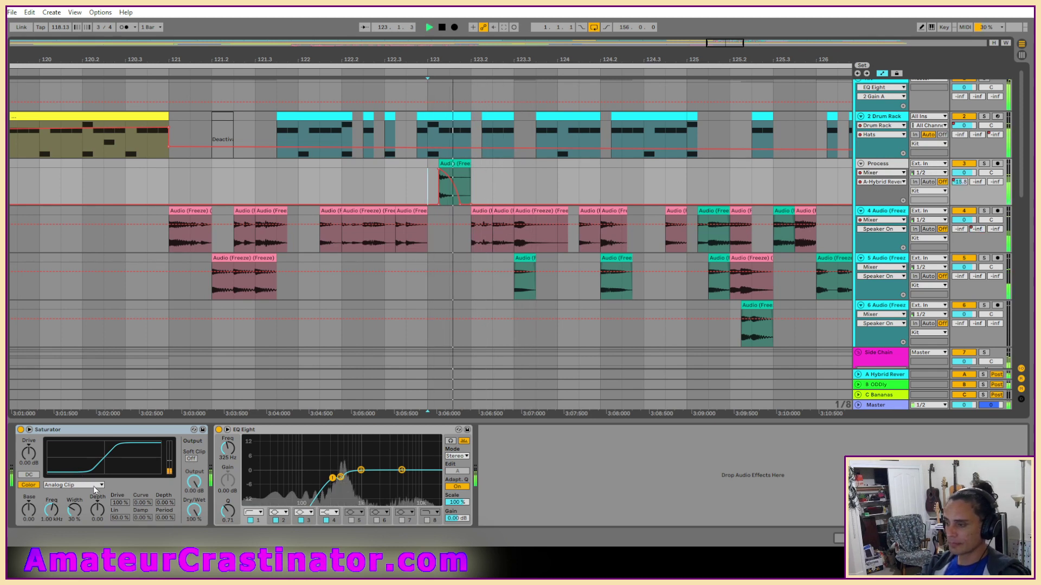
key("space")
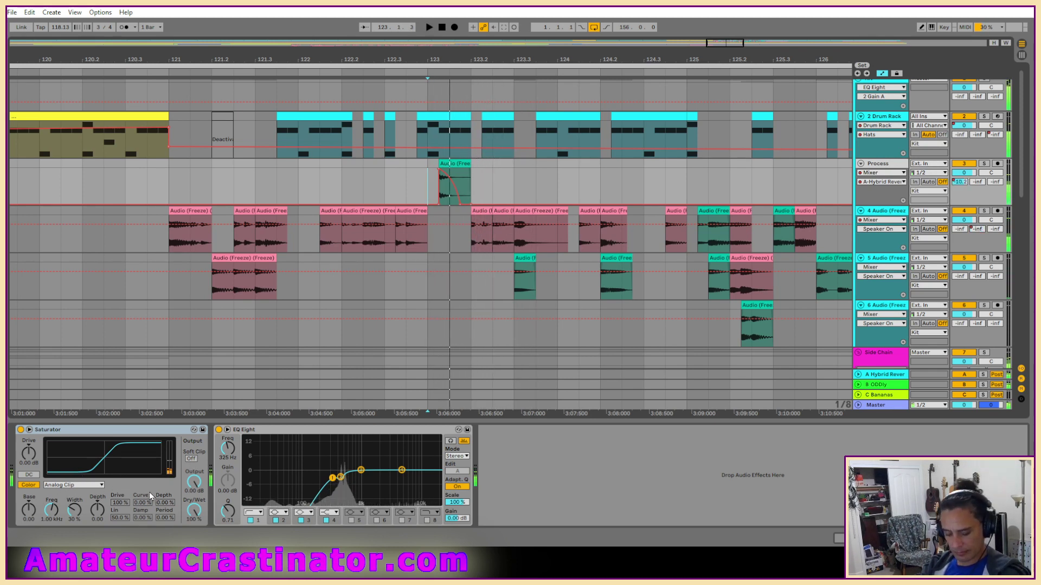
Add FatDrive_x64 to the Process track and place it between the Saturator and the EQ Eight
key("space")
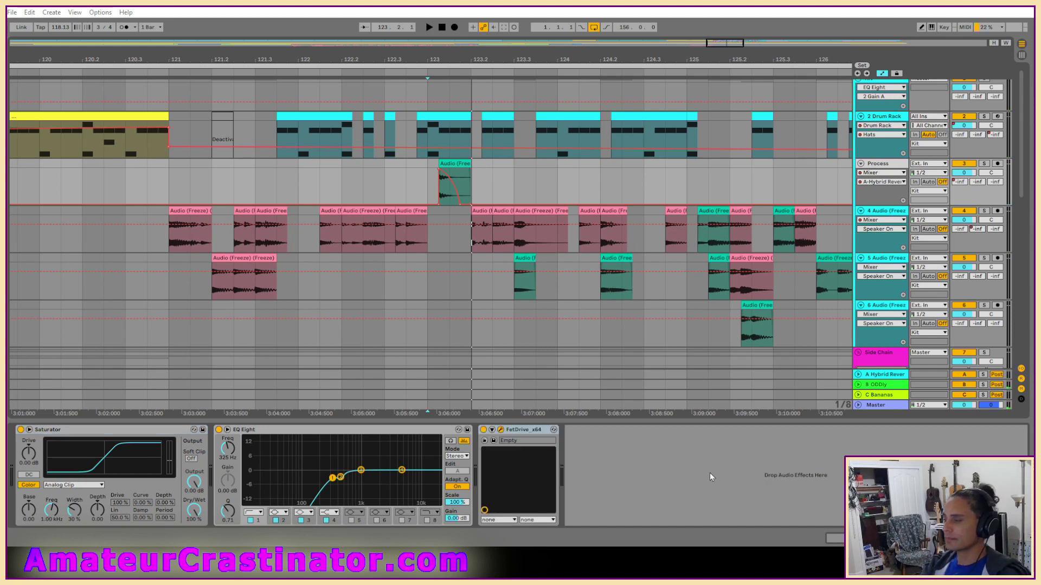
left_click_drag(525, 430, 215, 432)
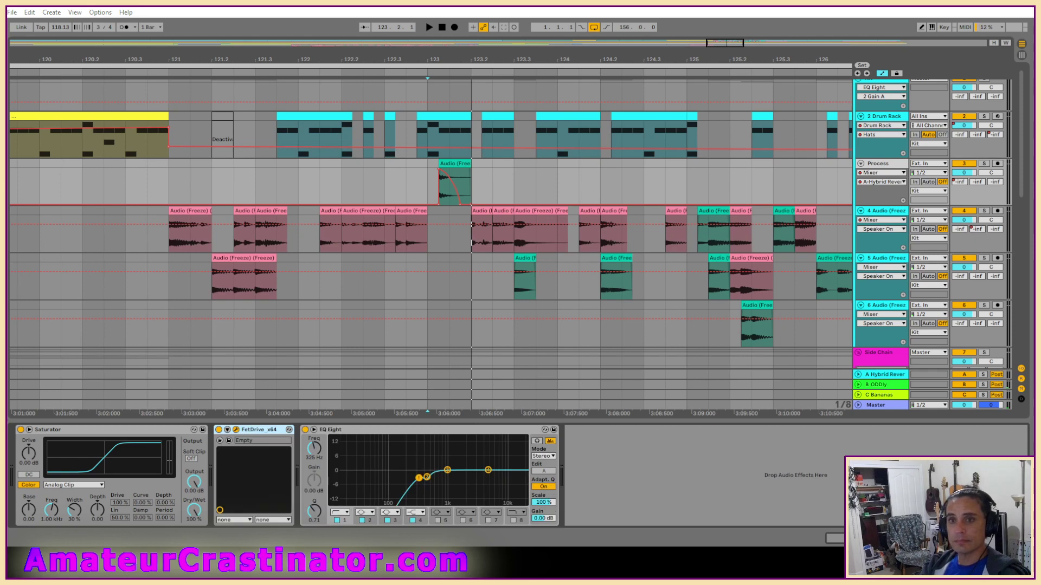
Set FetDrive's drive to about 14 dB and its tone to about 87 % toward bright while playing the Process clip
left_click_drag(537, 77, 614, 189)
key("space")
left_click_drag(590, 253, 591, 237)
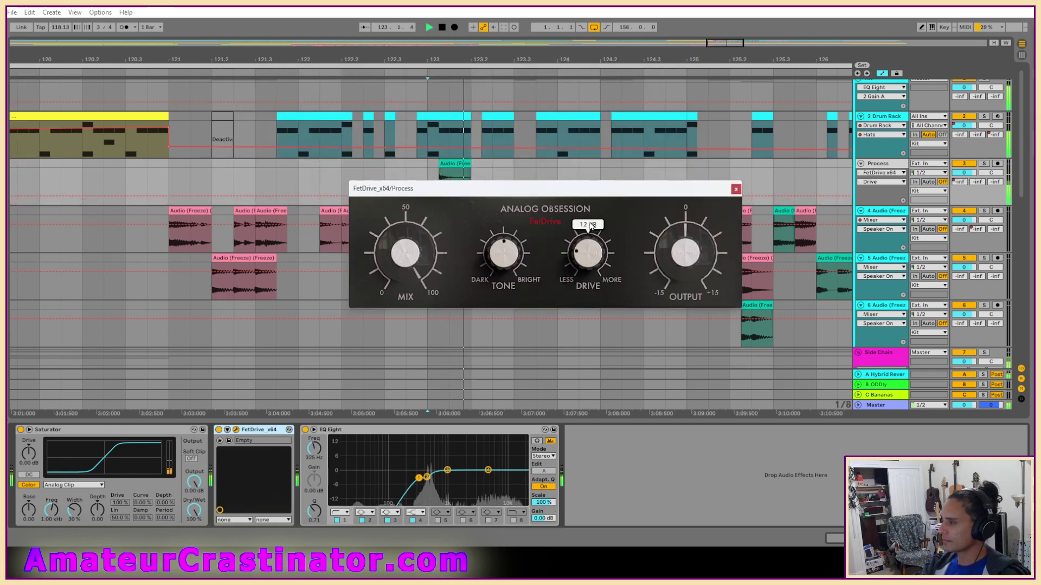
left_click_drag(512, 243, 527, 199)
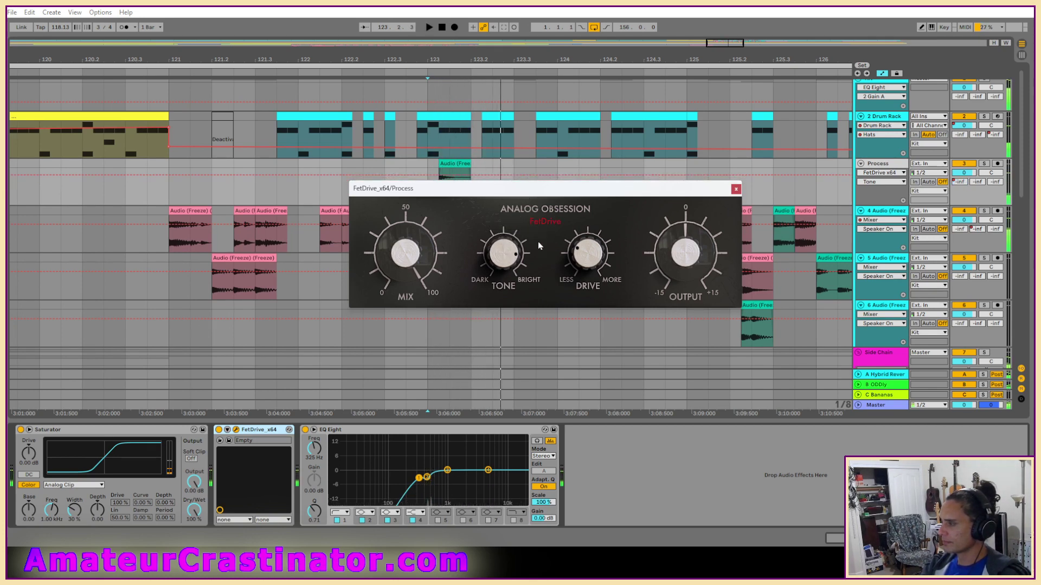
left_click_drag(512, 250, 510, 243)
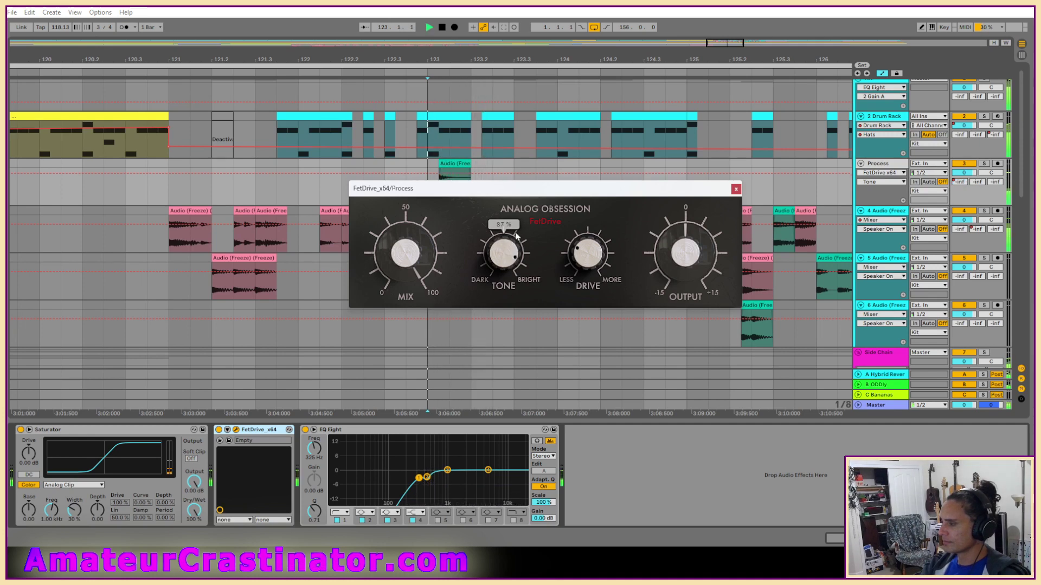
Compare playback of the Process clip with FetDrive bypassed and active, and close the plug-in window
key("space")
key("space")
left_click(541, 221)
left_click(541, 222)
key("space")
key("space")
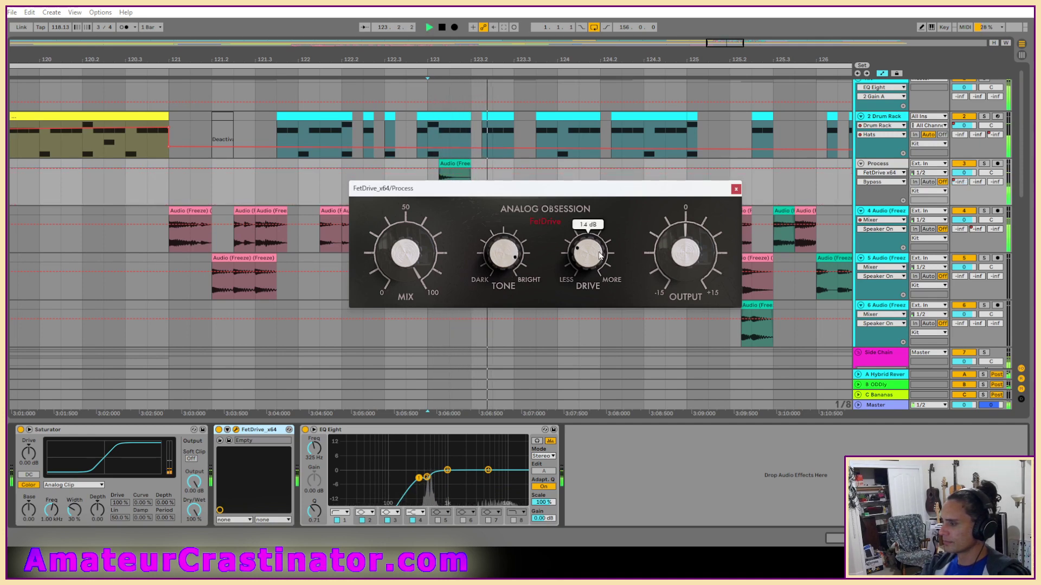
key("space")
key("space")
key("space")
left_click(735, 189)
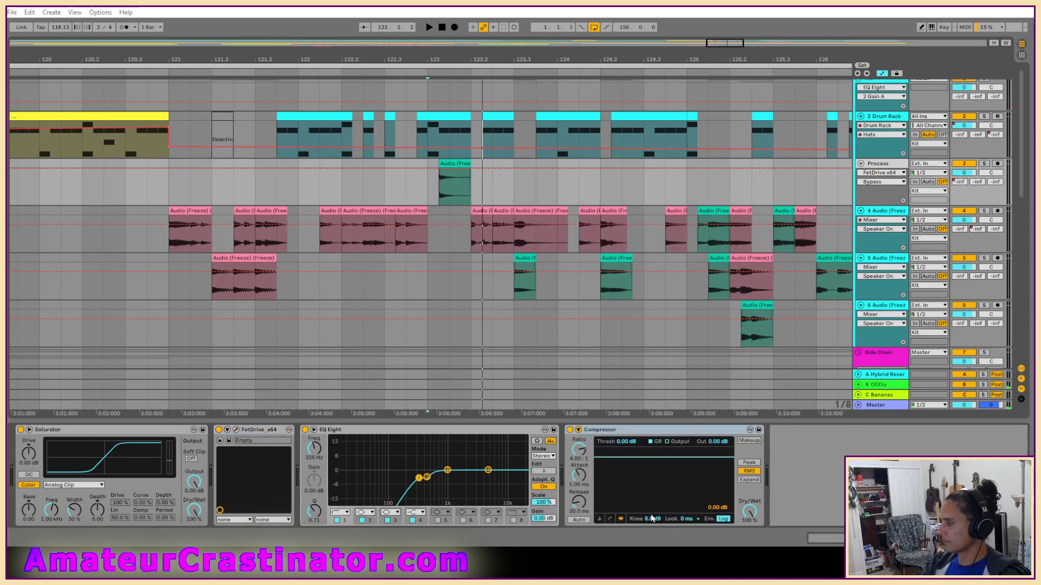
Set the Process track's Compressor to a 0.0 dB knee, Peak mode, a 45 ms attack and a longer release
left_click_drag(640, 521, 661, 536)
left_click(750, 463)
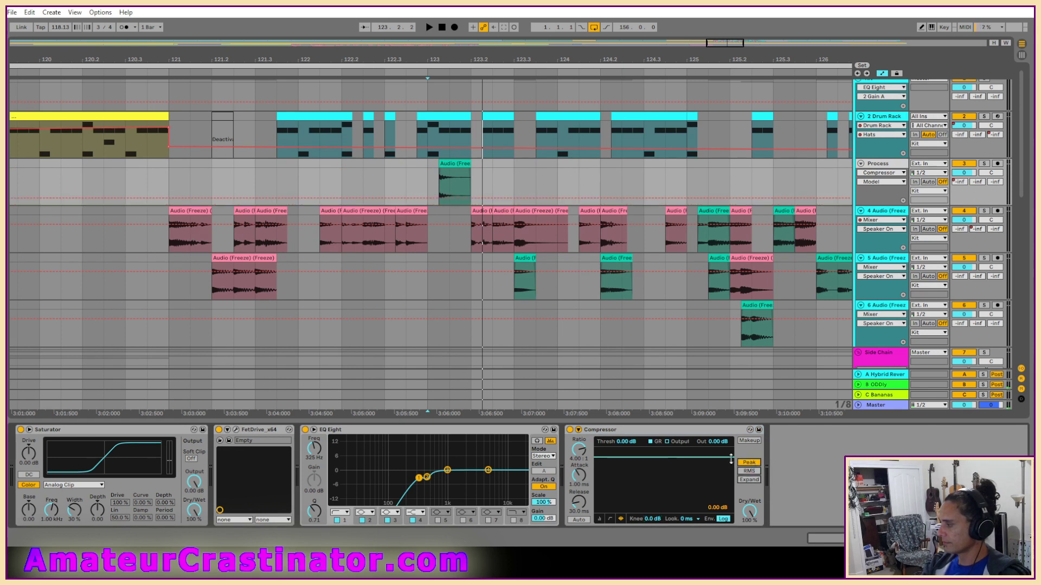
left_click(579, 453)
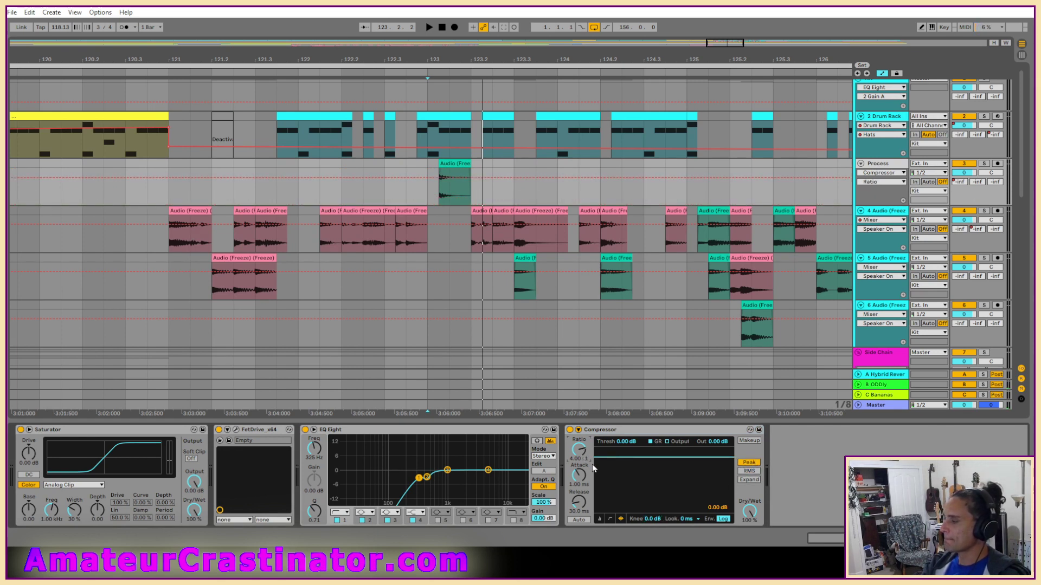
type("45")
key("Return")
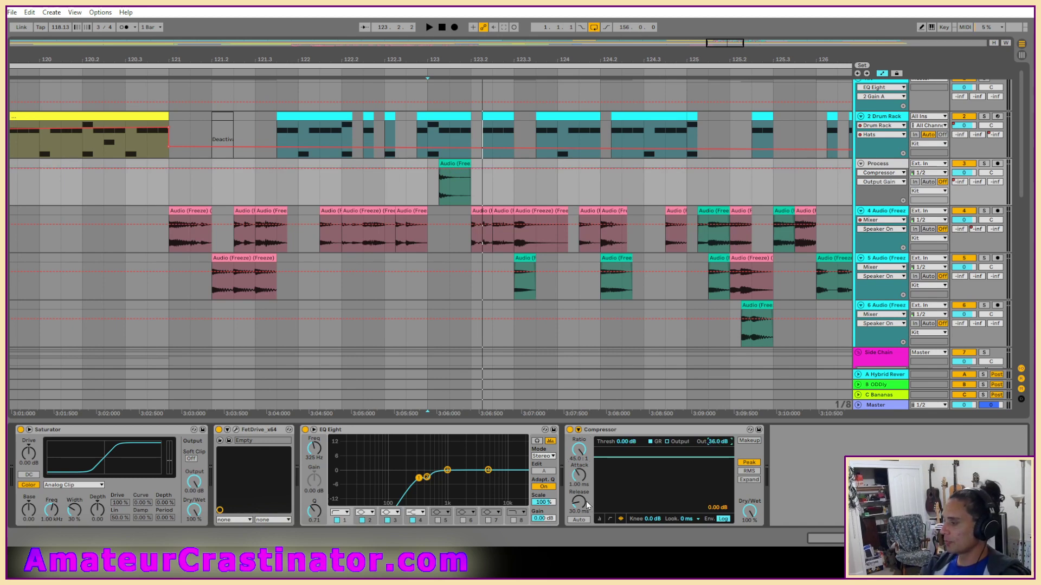
left_click_drag(583, 509, 581, 466)
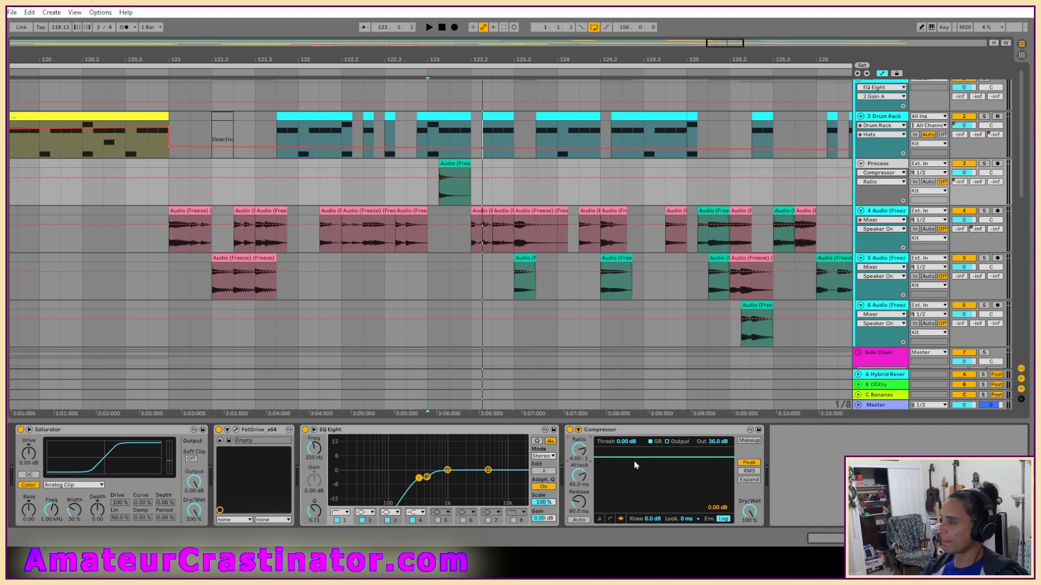
Lower the Compressor's threshold to -26.5 dB during playback, set its output gain to 3.00 dB and listen again
key("space")
left_click_drag(619, 443, 619, 477)
left_click(713, 443)
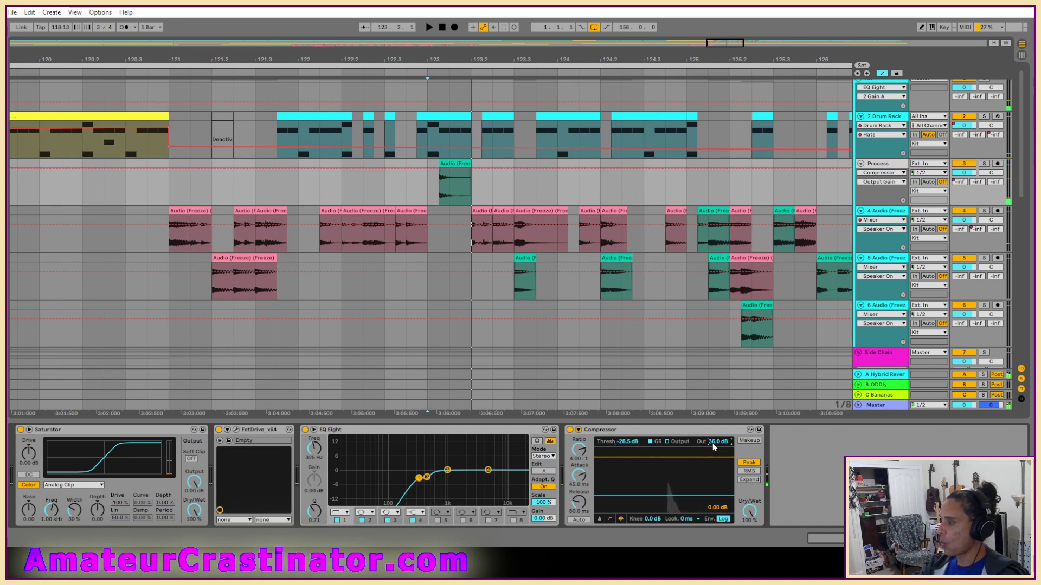
key("Delete")
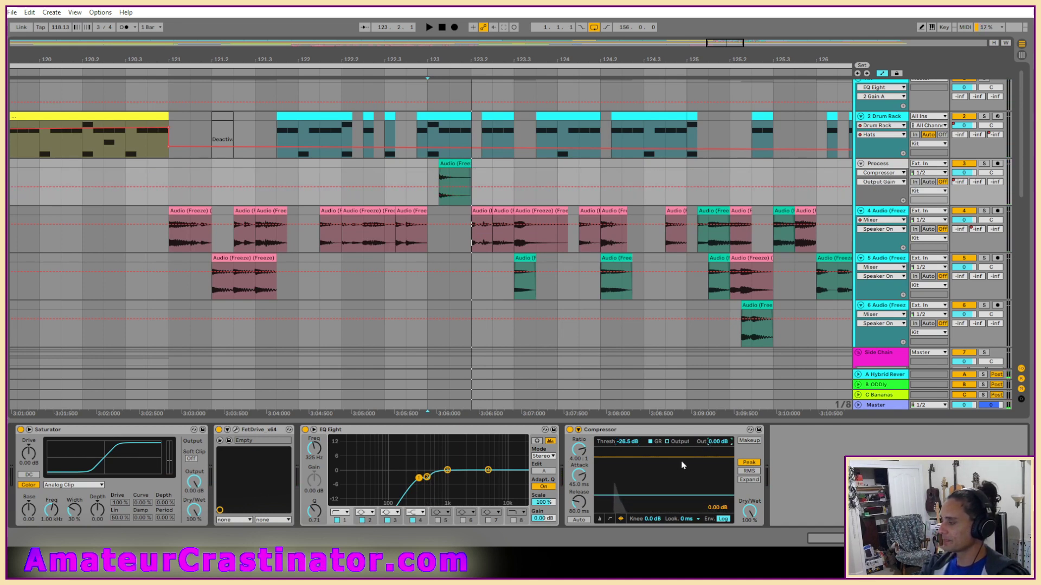
key("space")
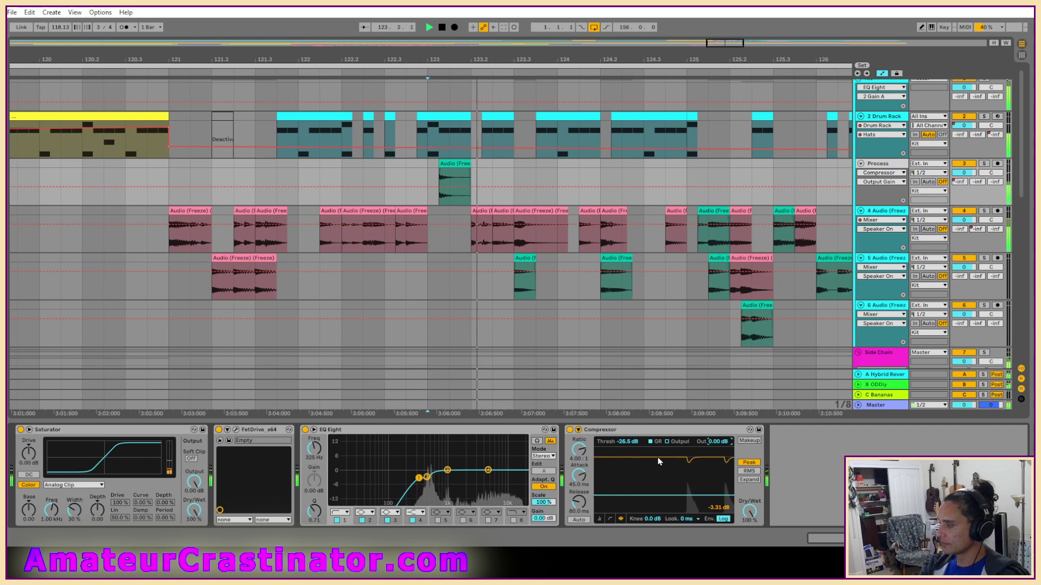
key("space")
type("3")
key("Return")
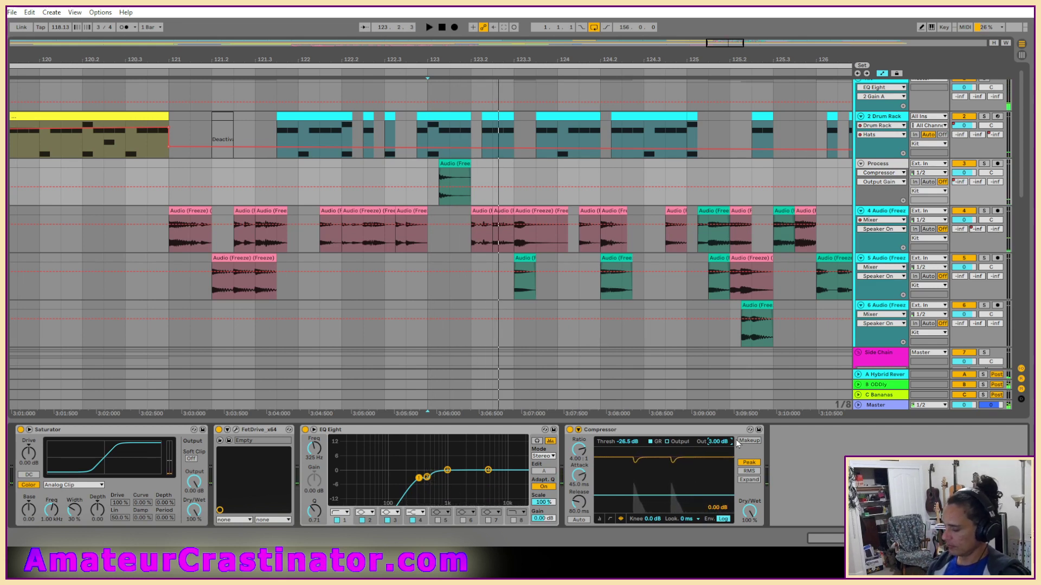
key("space")
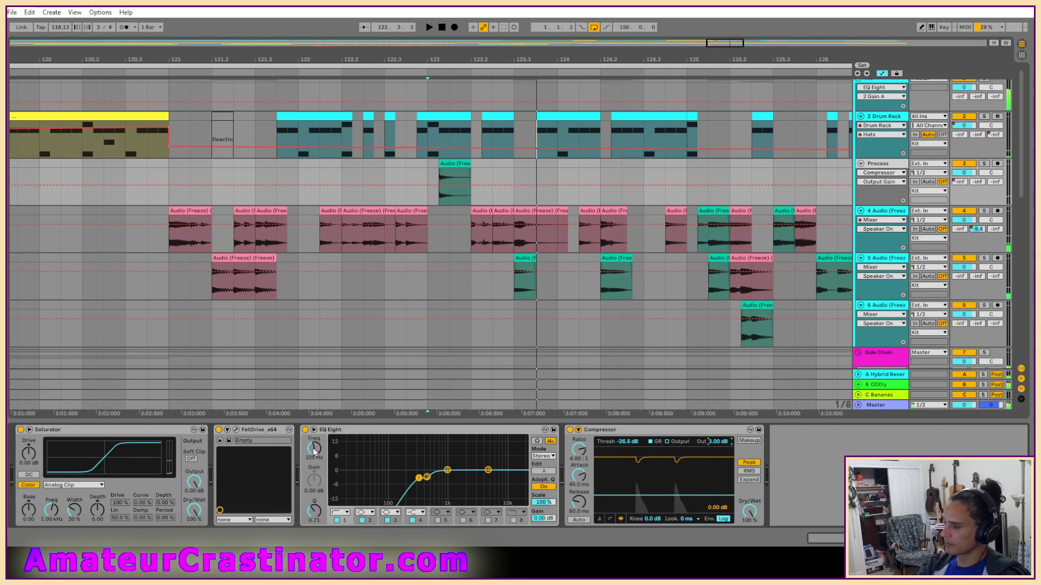
Duplicate the Process track's EQ Eight and place the copy ahead of the Saturator
left_click(428, 431)
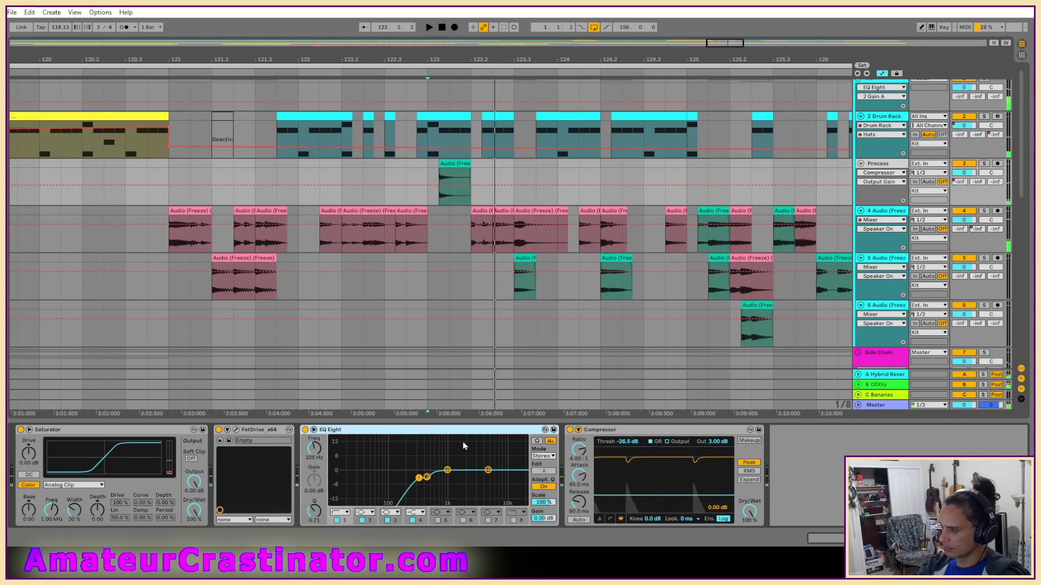
key("ctrl+d")
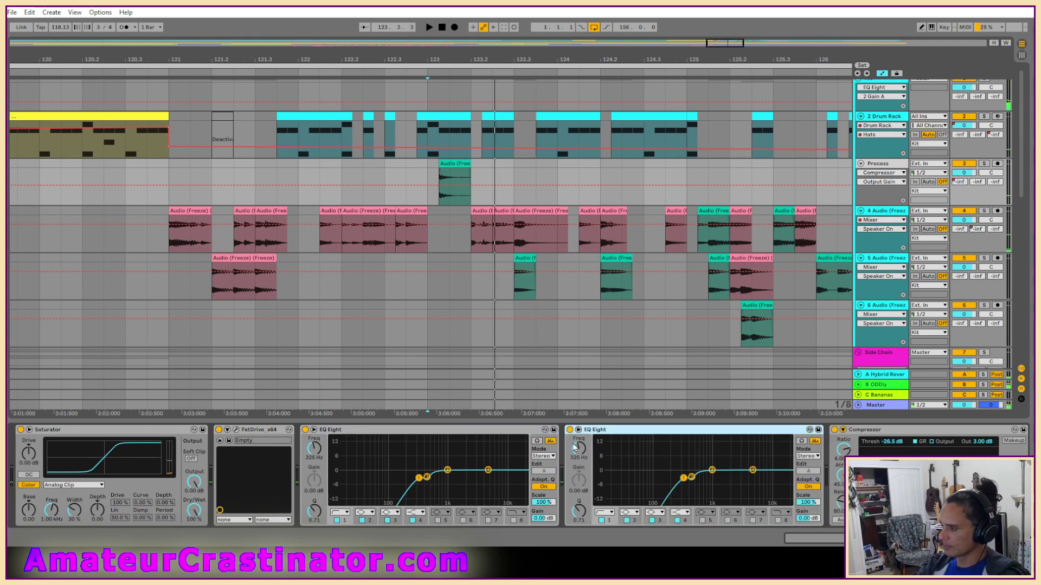
left_click(470, 437)
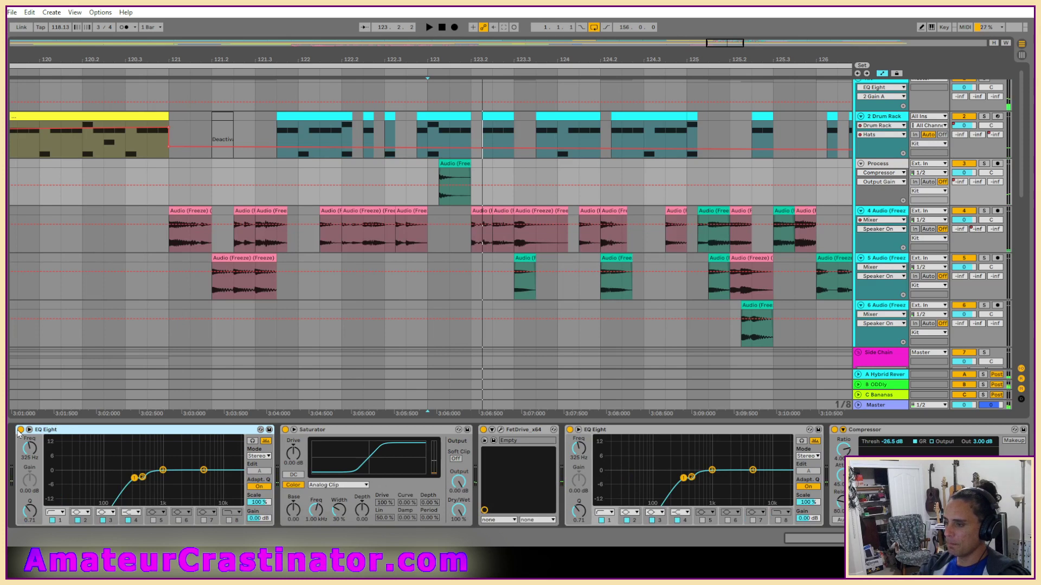
Compare playback with the first EQ Eight, ahead of the Saturator, switched off and on
left_click(20, 430)
key("space")
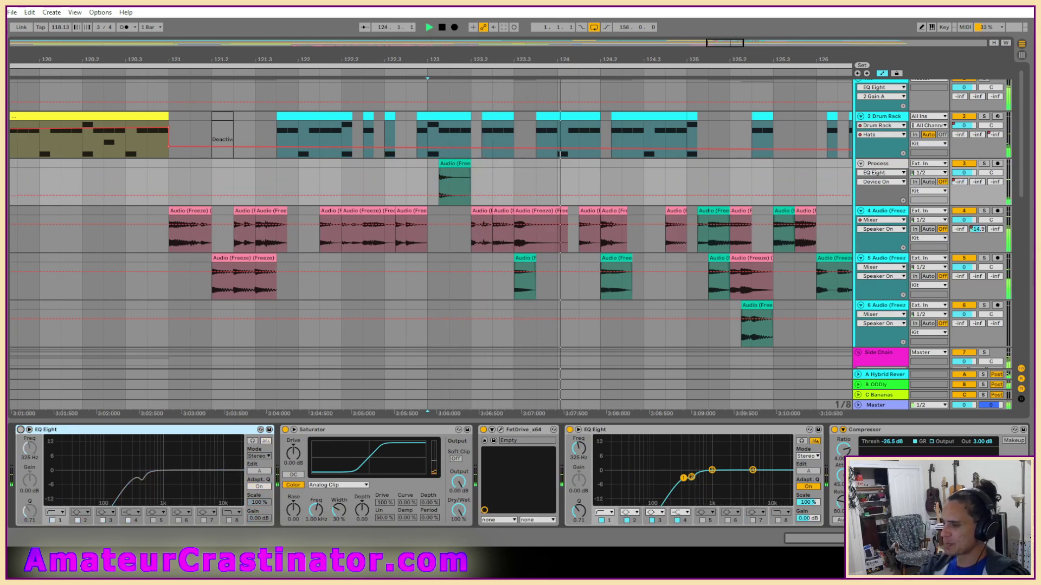
left_click(20, 430)
key("space")
key("space")
Compare the Process clip with the Compressor switched off and on, and hide the arrangement's automation
scroll(834, 495, "down", 2)
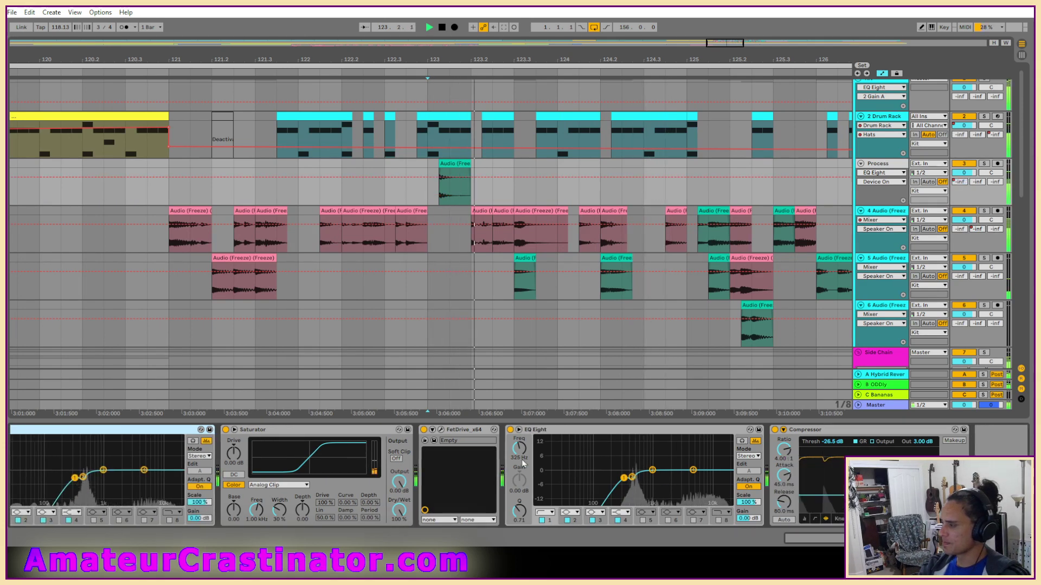
left_click(775, 430)
left_click(775, 430)
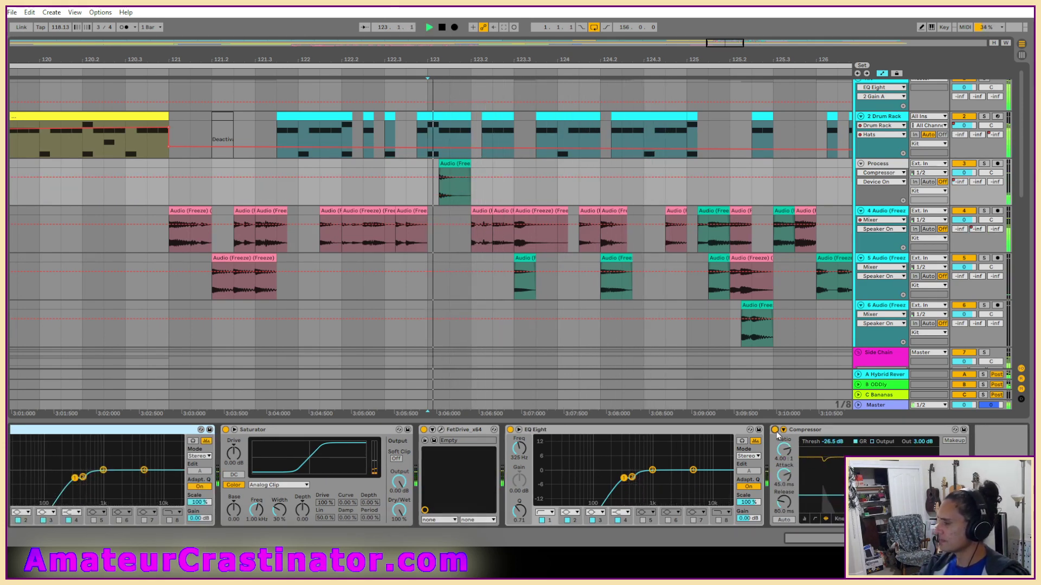
key("space")
key("a")
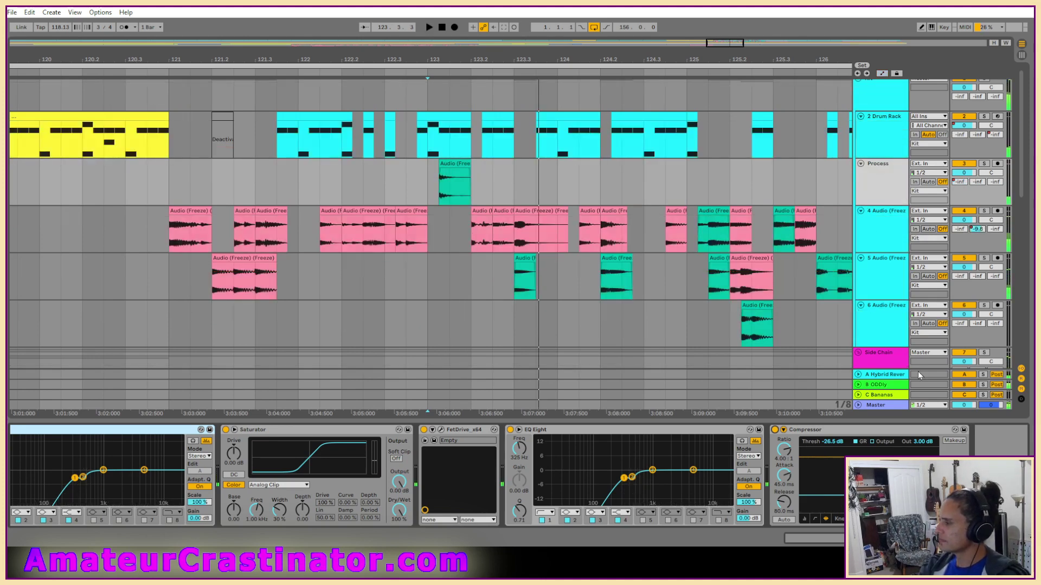
right_click(903, 201)
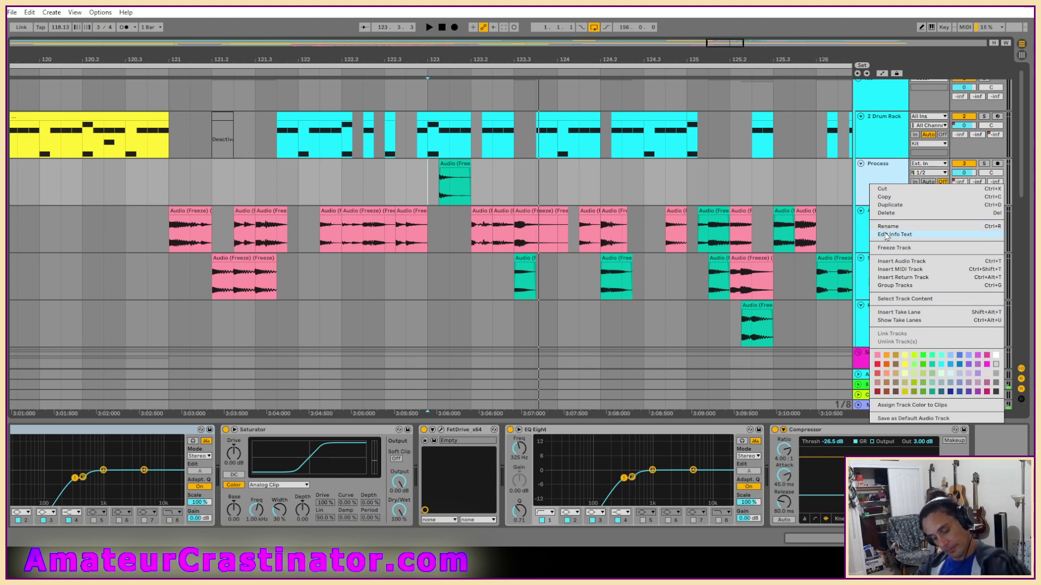
left_click(674, 434)
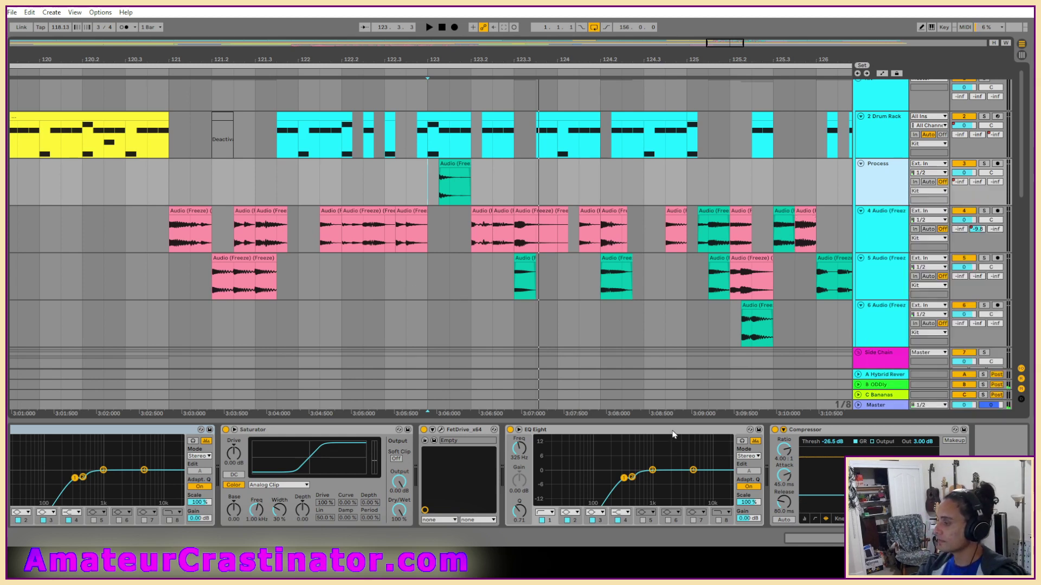
key("ctrl+d")
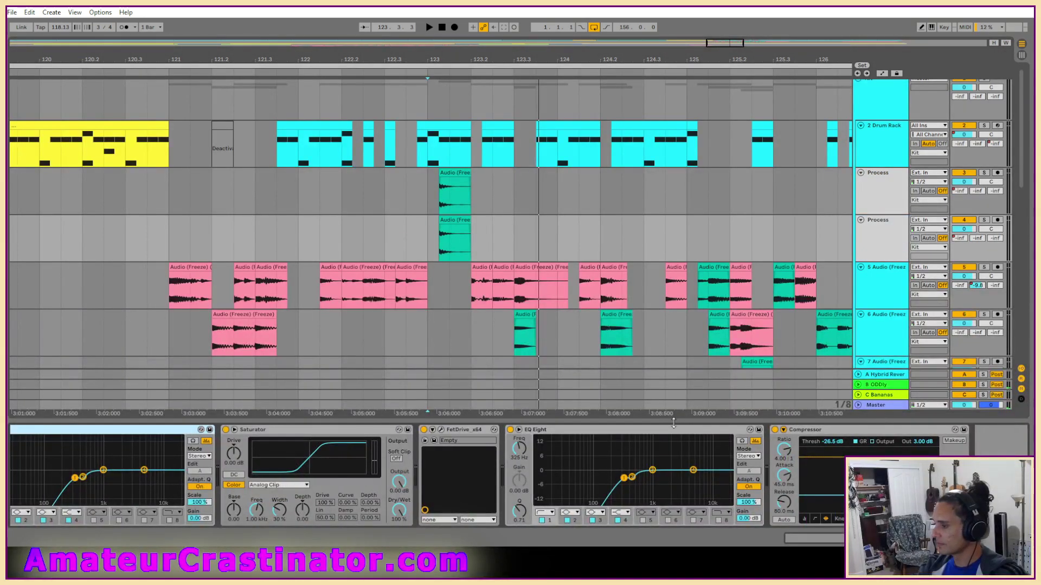
key("ctrl+z")
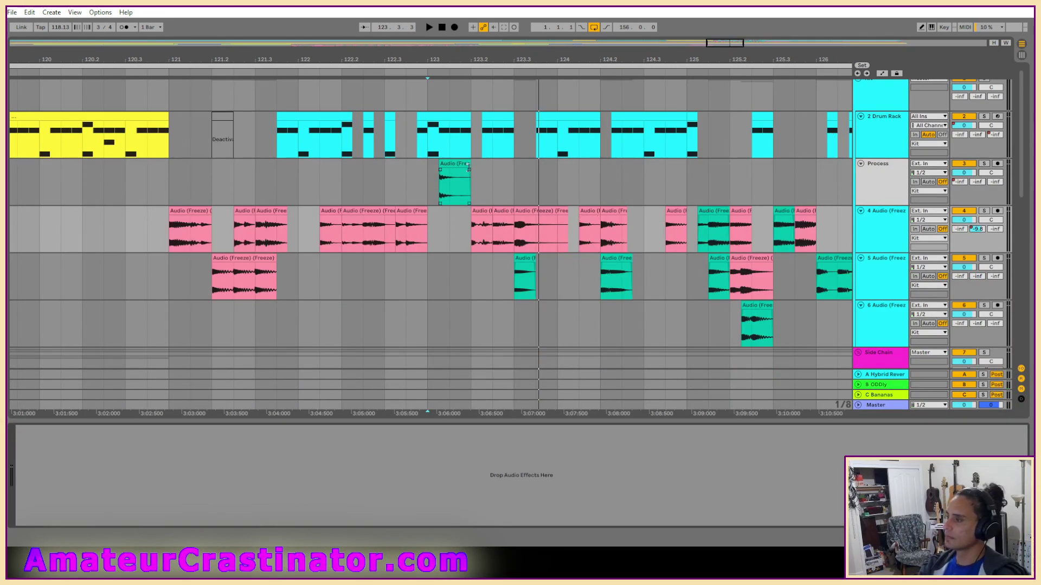
Duplicate the EQ Eight ahead of the Compressor and move the Compressor between the two copies
left_click(627, 202)
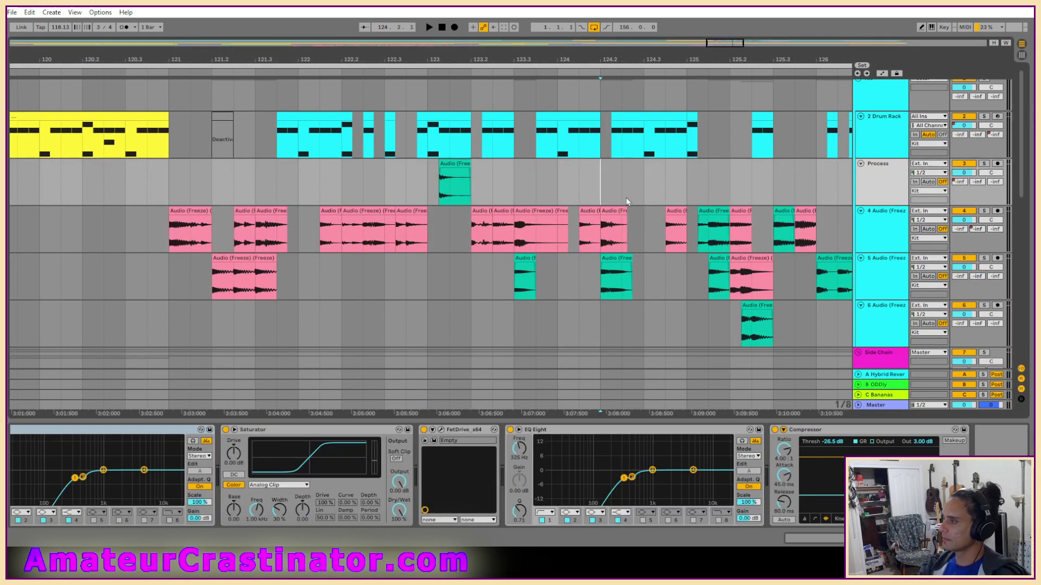
left_click(591, 433)
key("ctrl+d")
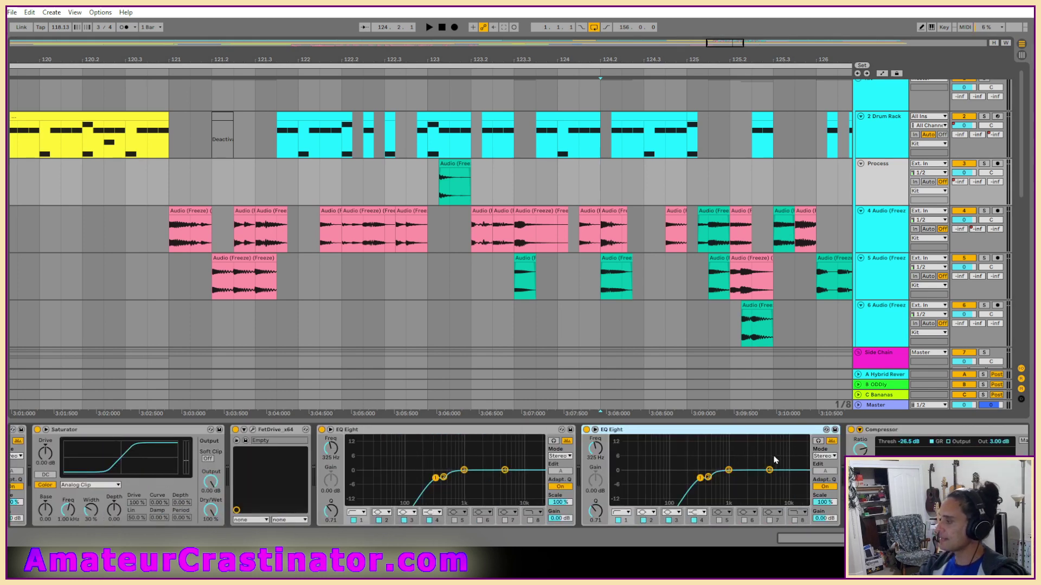
scroll(774, 460, "down", 2)
left_click_drag(882, 432, 549, 459)
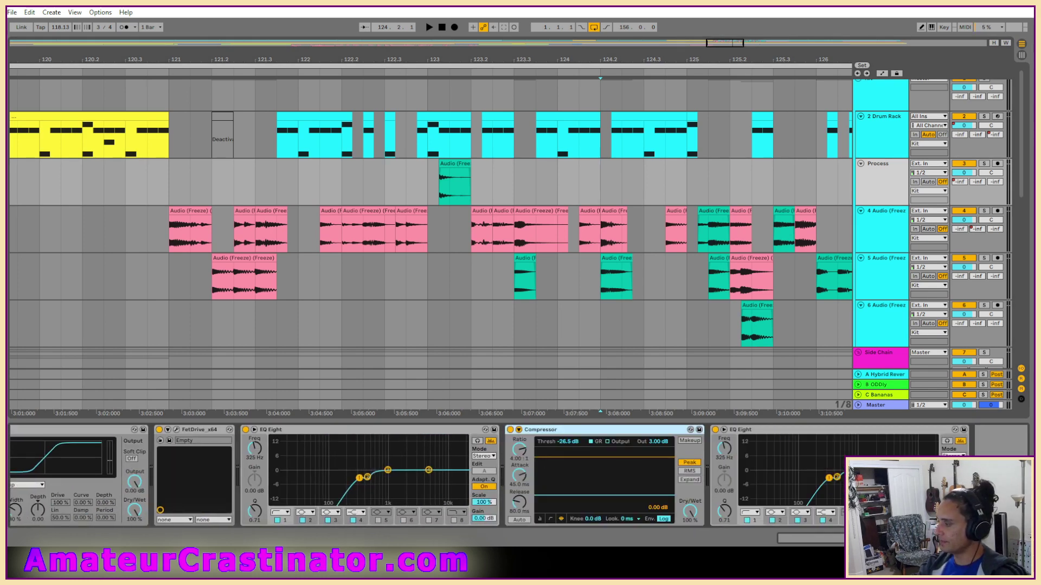
left_click(798, 434)
Compare playback from bar 123 with the EQ Eight after the Compressor on and off, and delete that EQ Eight
key("space")
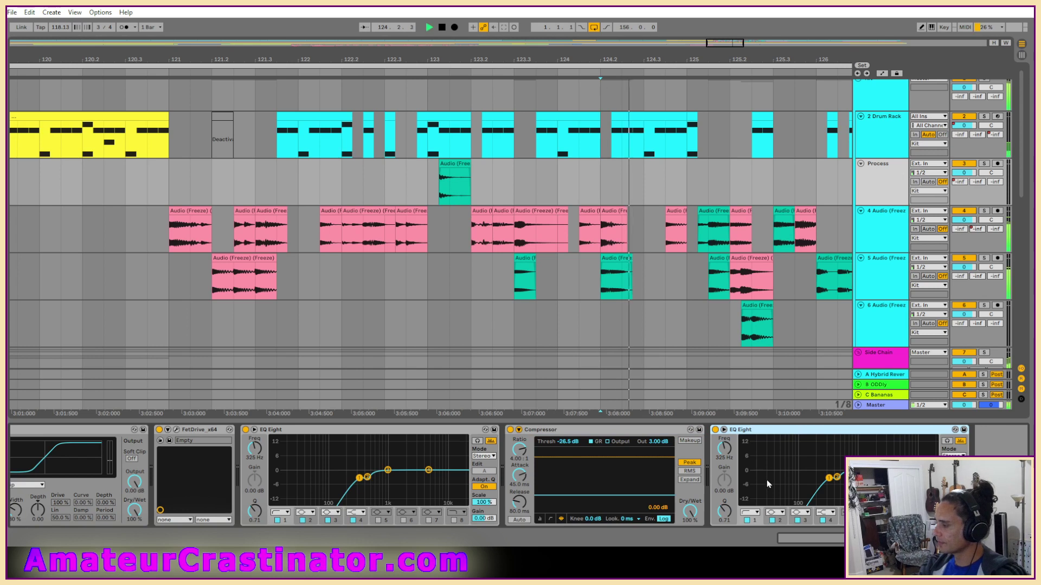
key("space")
left_click(428, 190)
key("space")
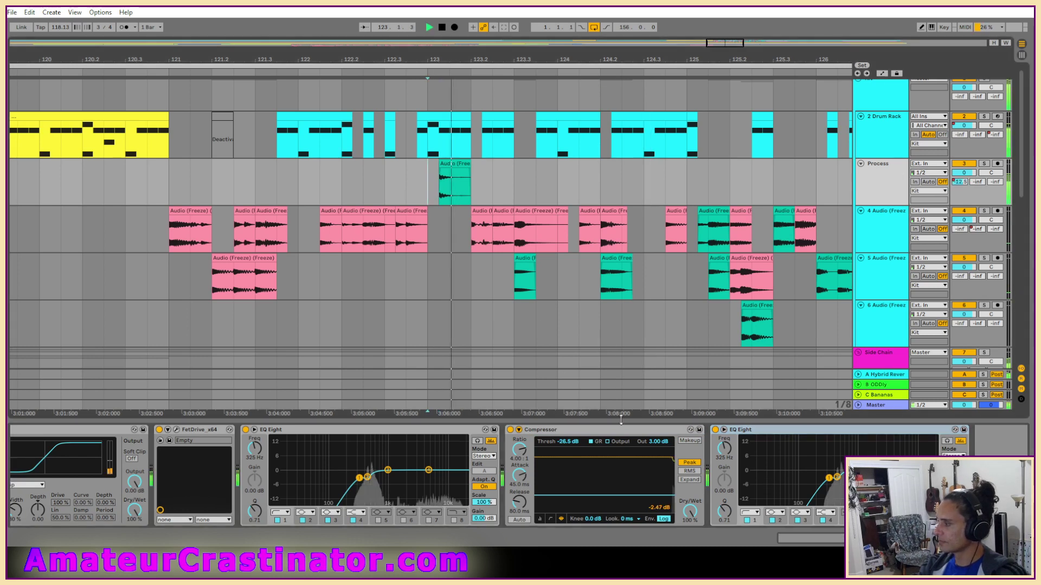
left_click(715, 430)
key("space")
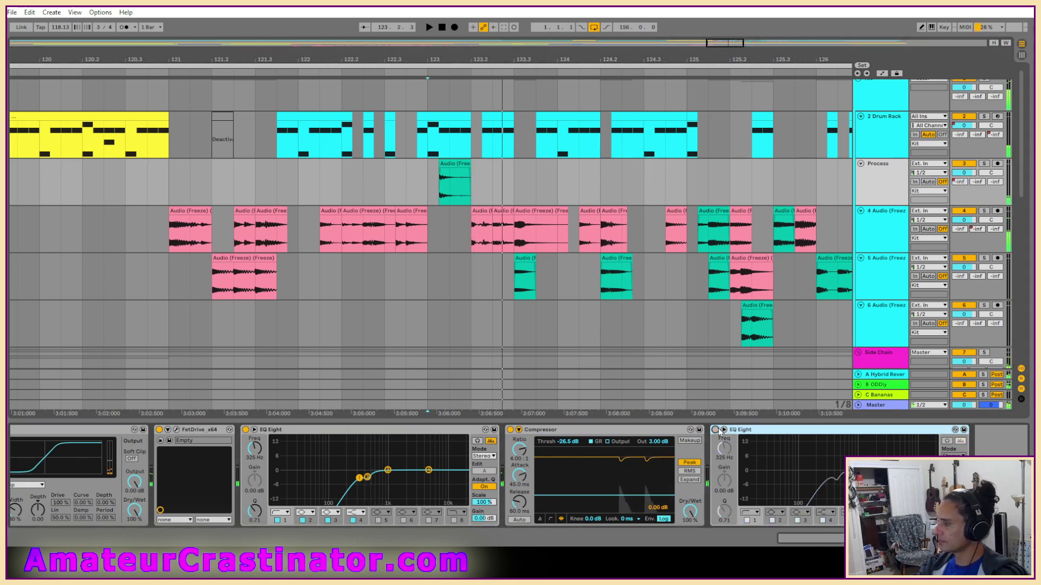
left_click(715, 430)
key("space")
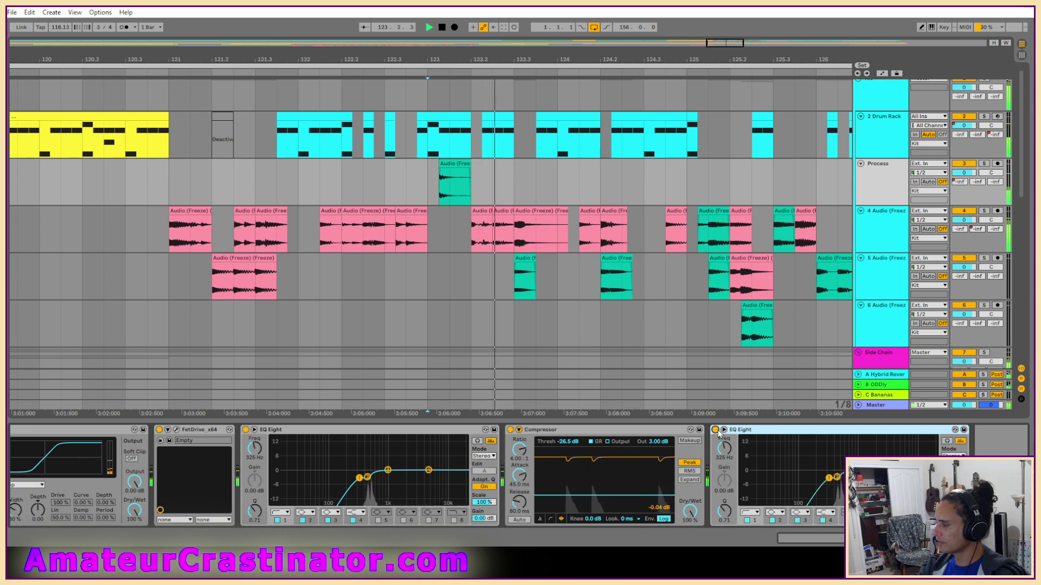
key("space")
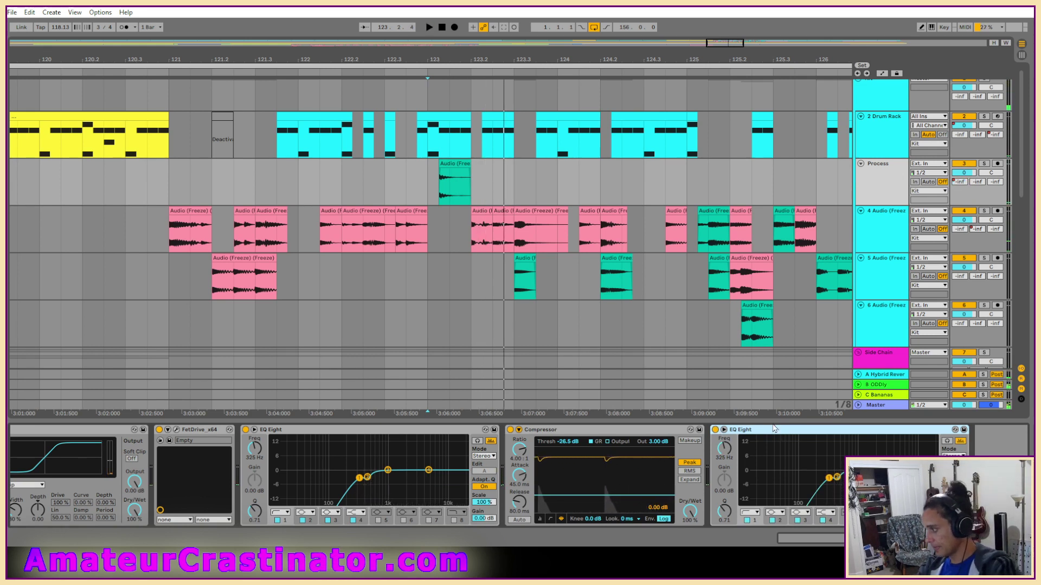
key("Delete")
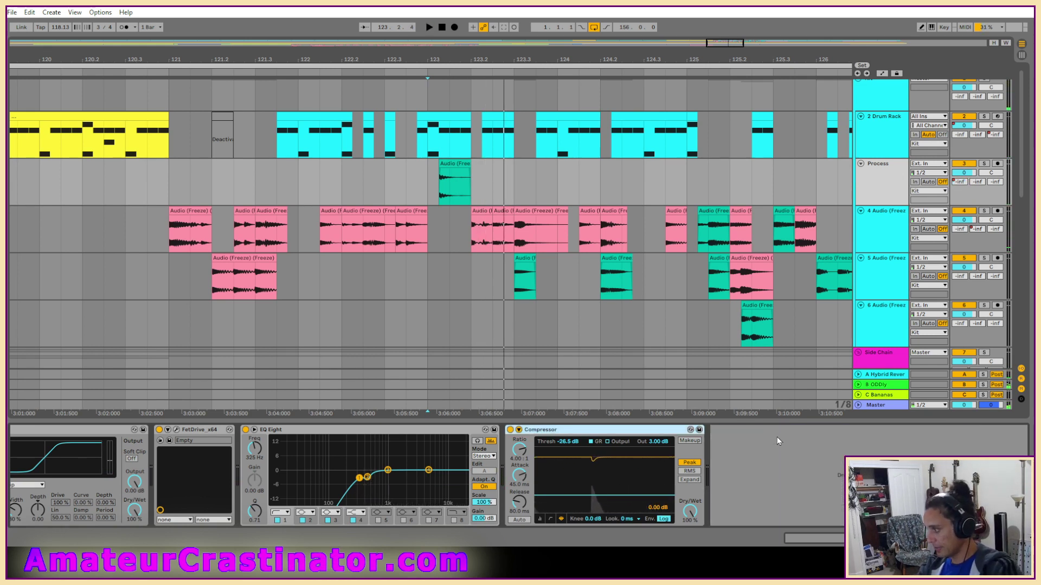
Freeze the Process track with its finished effects chain
right_click(886, 181)
left_click(916, 242)
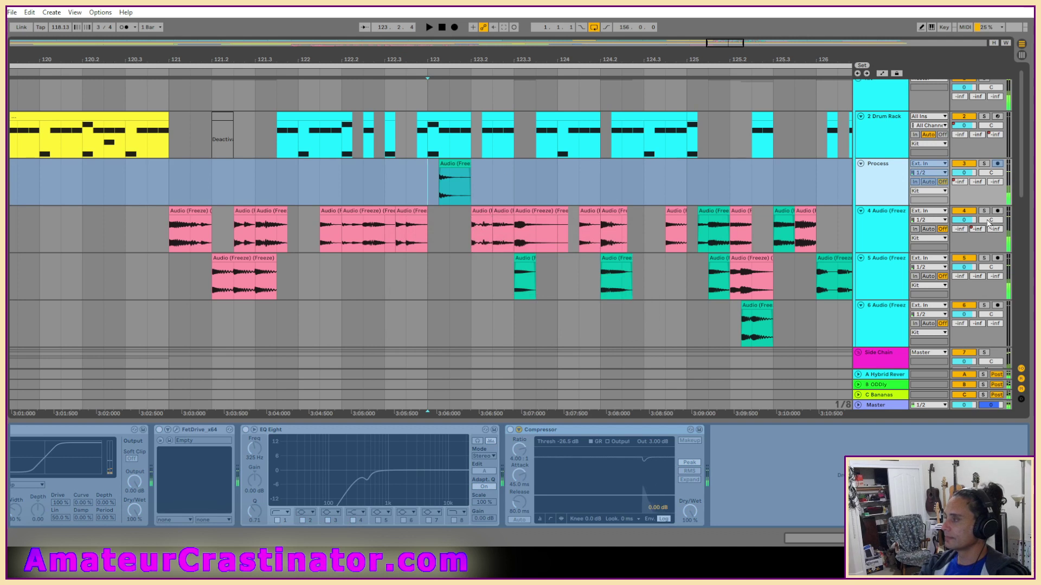
Flatten the Process track, then return its clip, coloured pink, to the 4 Audio track
right_click(877, 189)
left_click(916, 265)
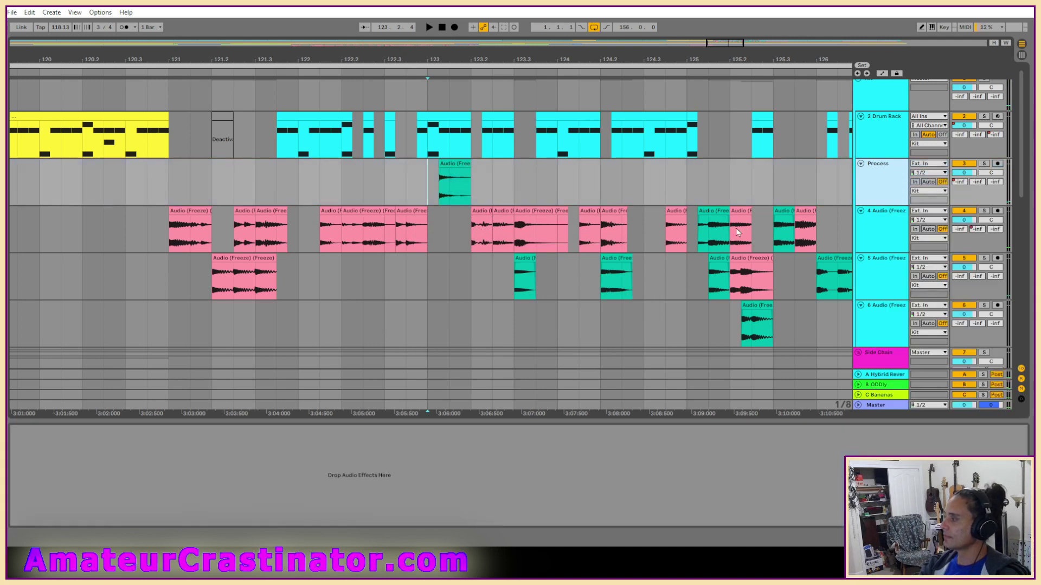
right_click(451, 161)
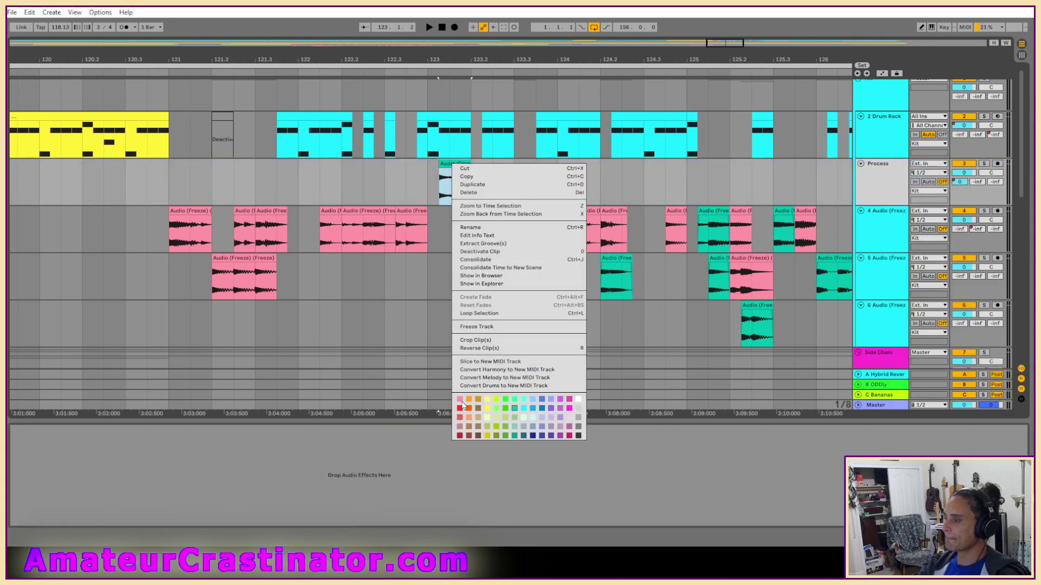
left_click(461, 400)
left_click_drag(457, 163, 456, 233)
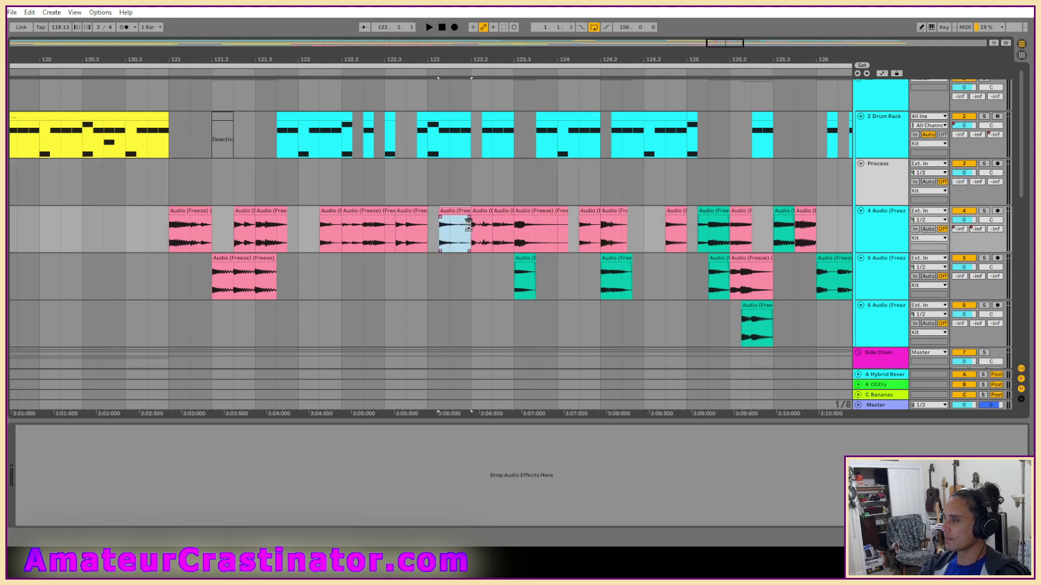
Move the green clip at 123.3 from the 5 Audio track up to the Process track
scroll(553, 242, "right", 3)
scroll(541, 238, "down", 3)
scroll(537, 237, "up", 3)
scroll(535, 237, "right", 5)
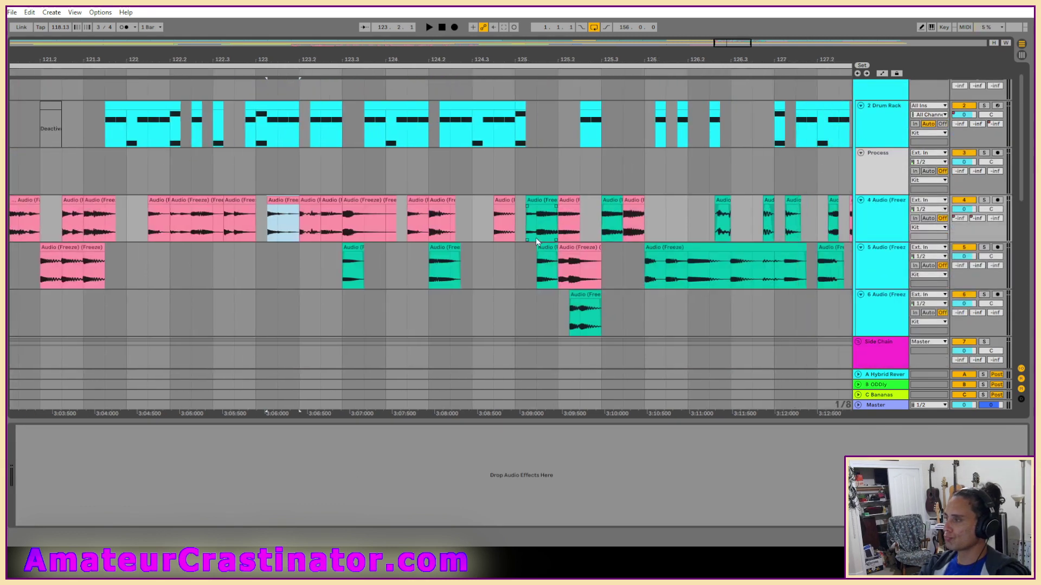
scroll(534, 245, "right", 1)
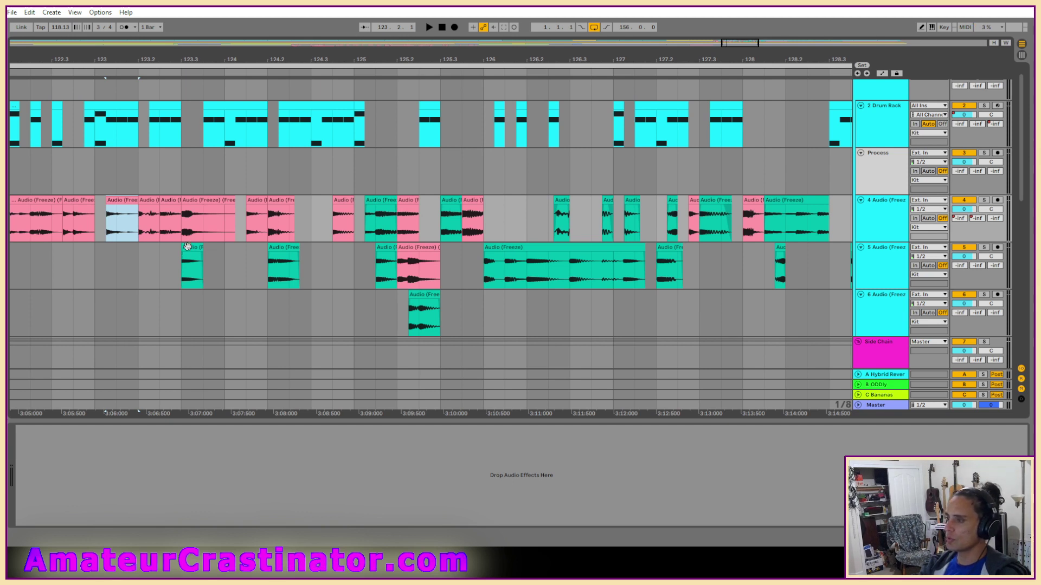
left_click_drag(187, 247, 187, 154)
Compare playback from 123.3 with the Process track switched on and off
key("space")
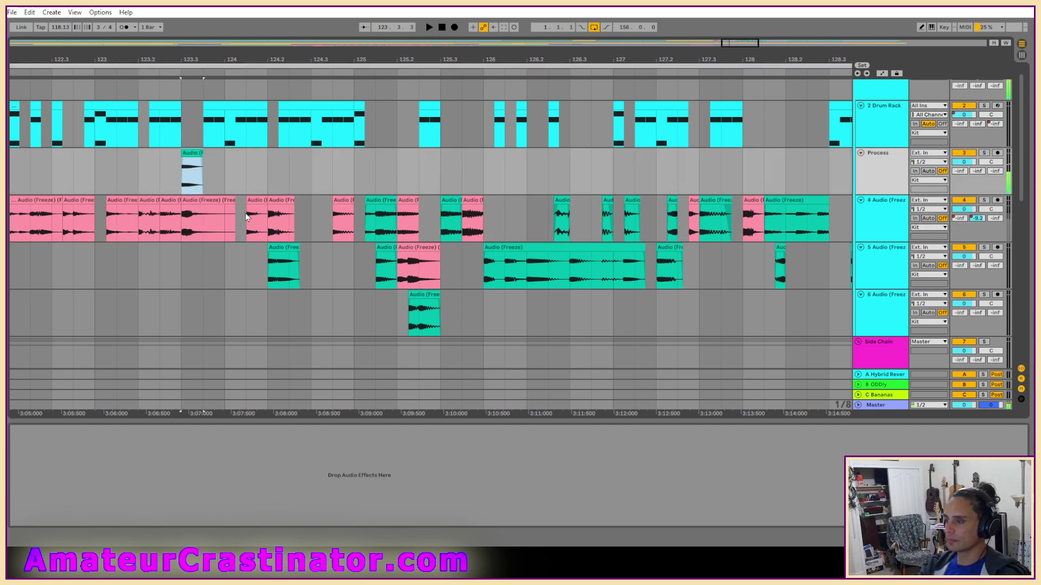
key("space")
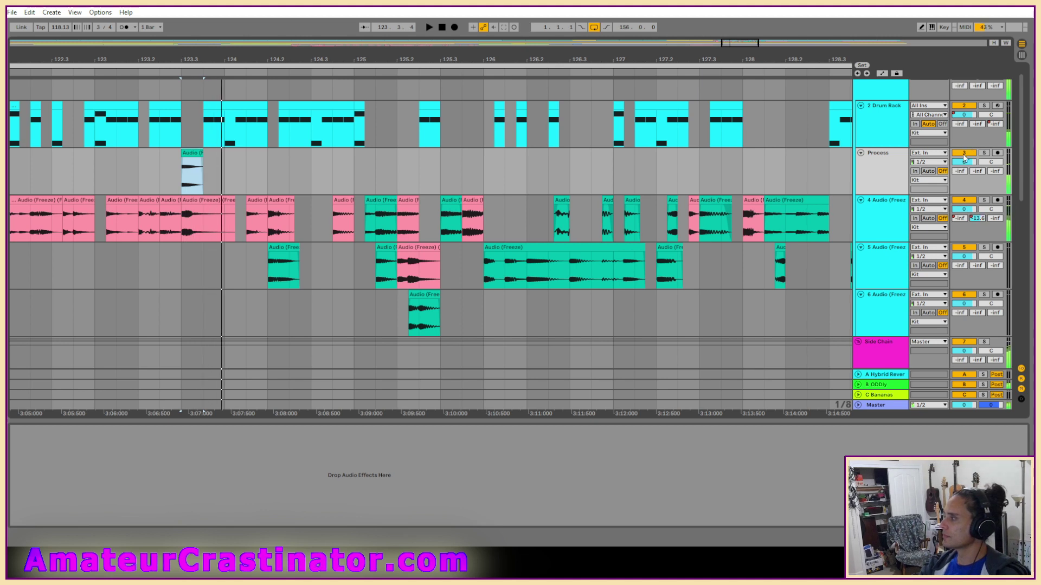
left_click(963, 155)
left_click(963, 155)
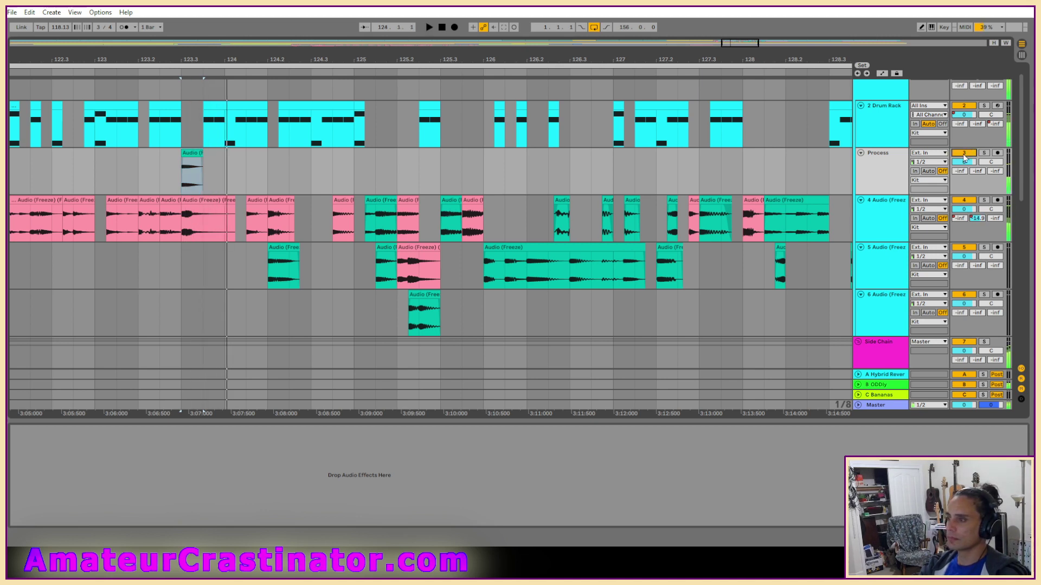
left_click(964, 155)
key("space")
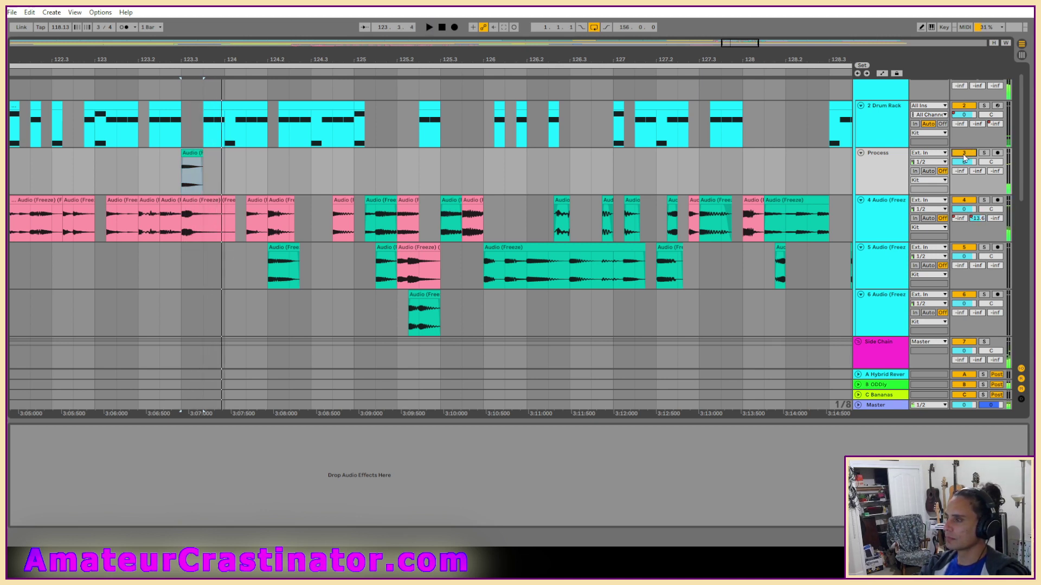
left_click(964, 157)
Solo the Process track and add an EQ Eight whose band 1 cuts the lows below 325 Hz
key("s")
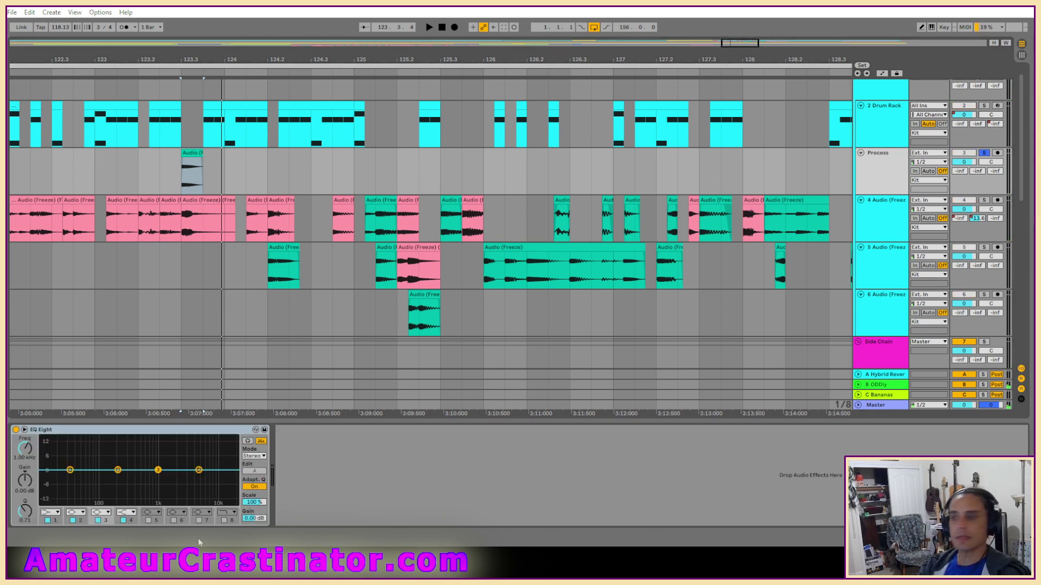
key("space")
key("space")
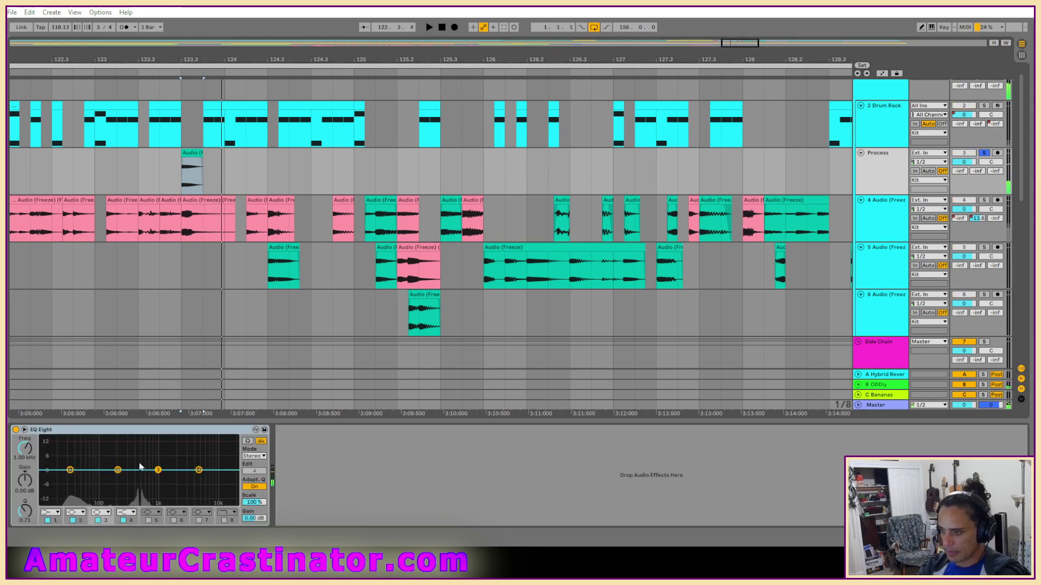
left_click(49, 512)
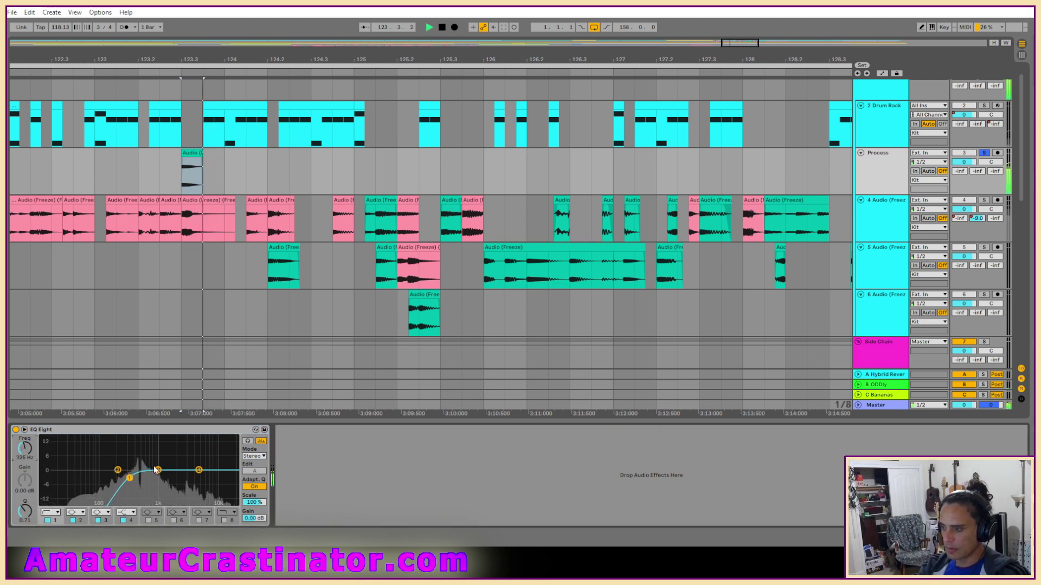
Lower EQ Eight band 3 by about 4.3 dB at 1.32 kHz and narrow it to a Q of about 2
mouse_move(159, 470)
left_mouse_down()
mouse_move(200, 486)
mouse_move(165, 479)
left_mouse_up()
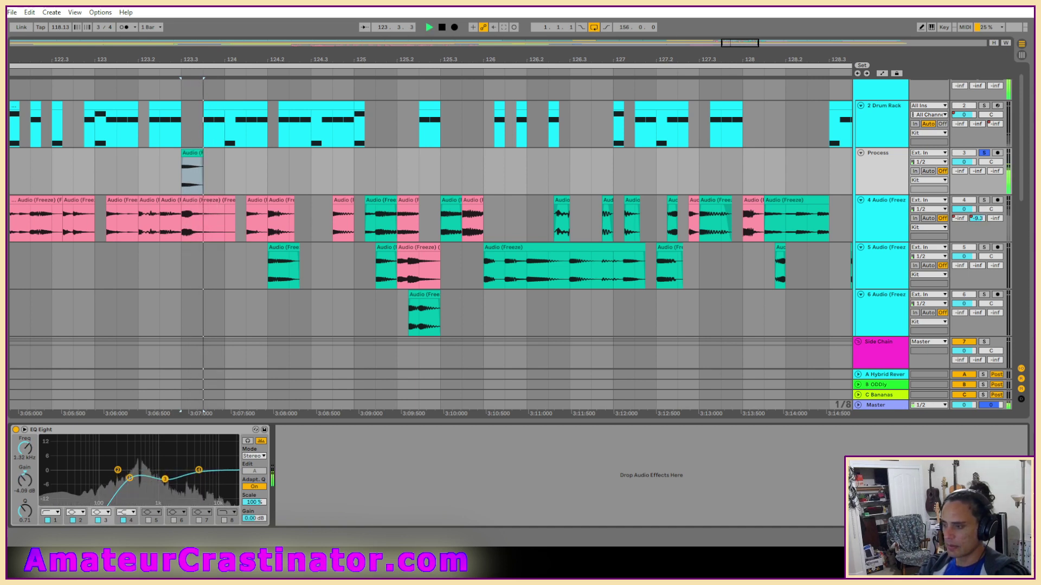
key("space")
key("space")
key("space")
left_click_drag(25, 511, 25, 493)
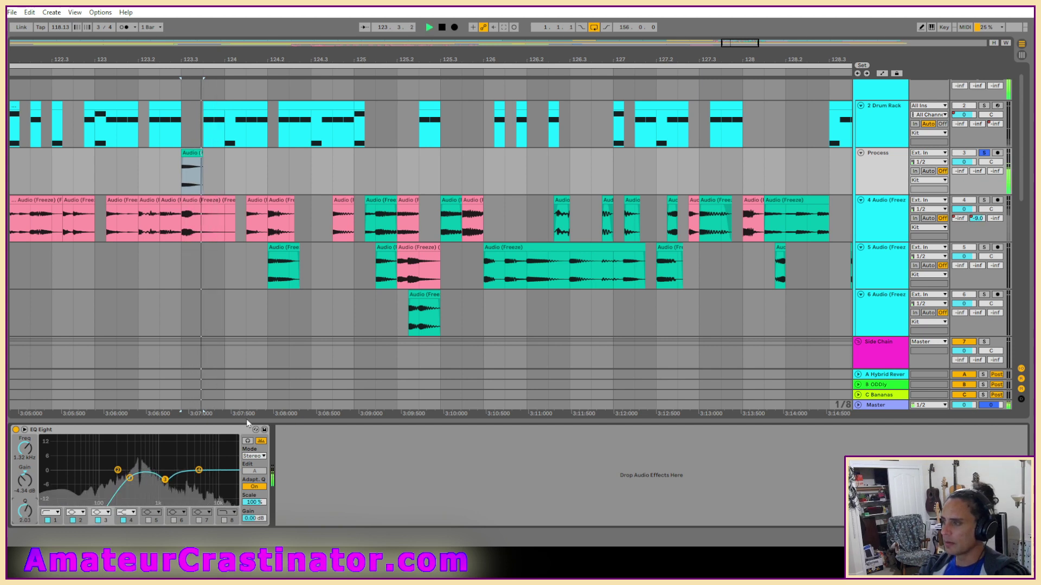
Unsolo the Process track and compare playback from 123.3 with the EQ Eight on and off
key("space")
key("s")
key("space")
key("space")
key("space")
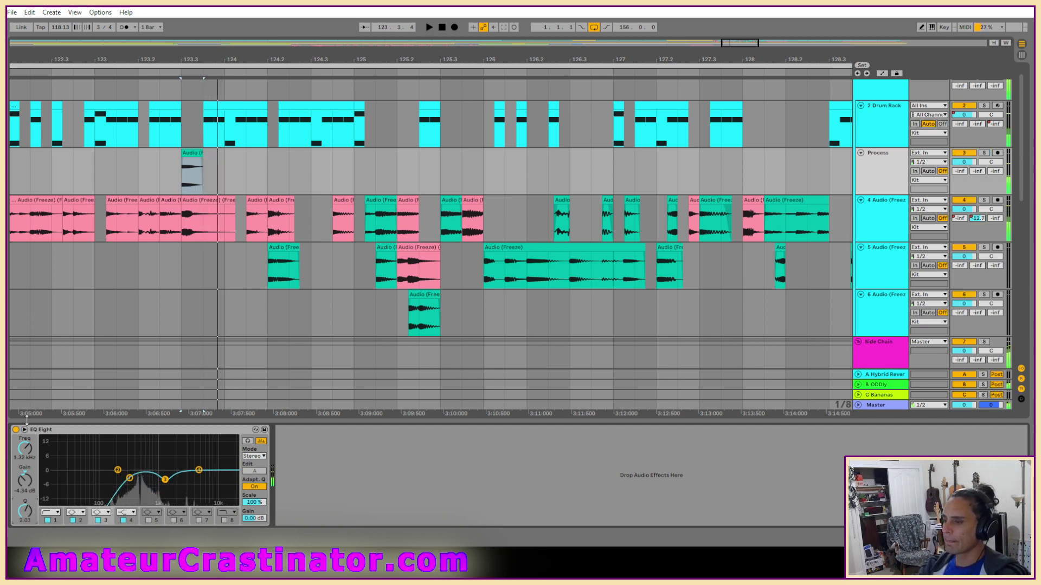
key("space")
key("space")
left_click(17, 430)
key("space")
left_click(16, 431)
key("space")
key("space")
key("space")
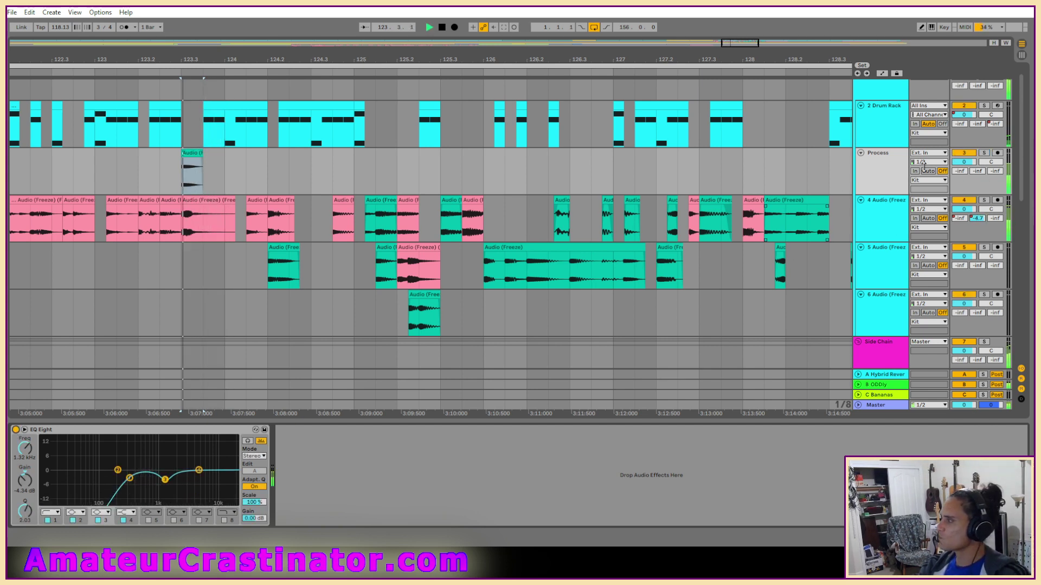
Compare the equalized clip in the full mix with the Process track muted and active
key("space")
left_click(965, 154)
key("space")
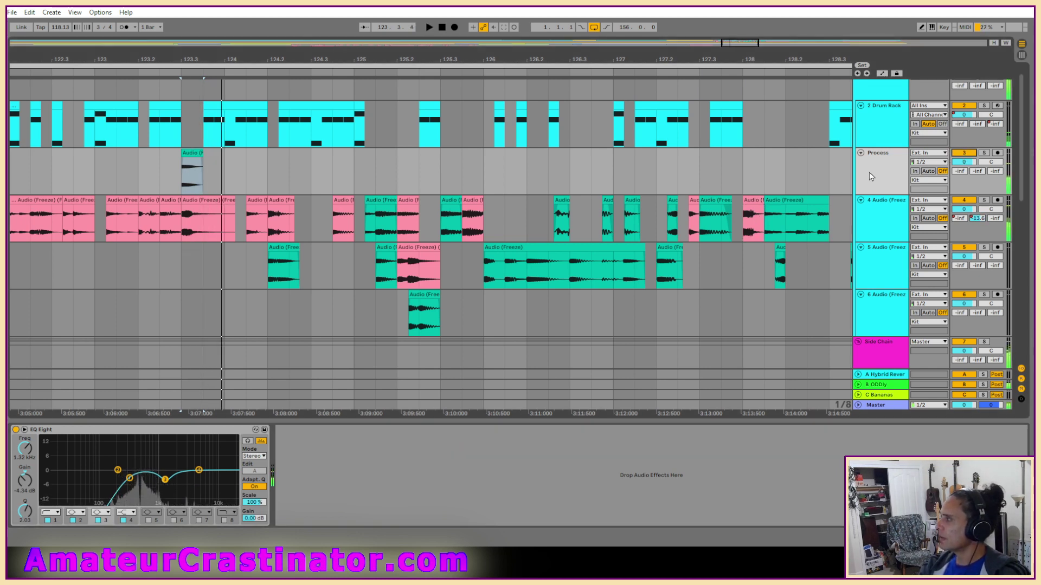
key("space")
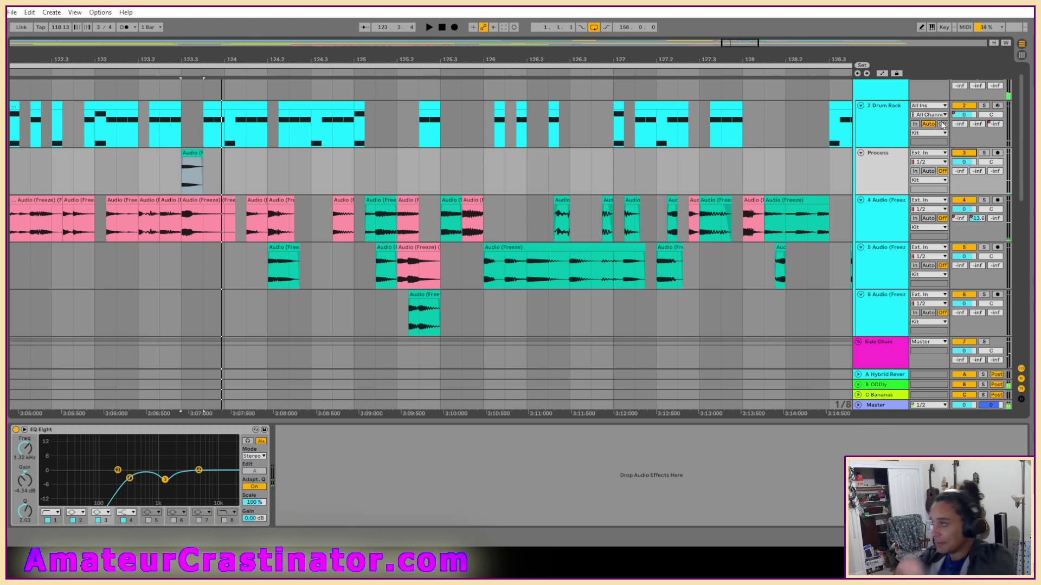
Freeze and flatten the Process track with its EQ Eight
right_click(881, 170)
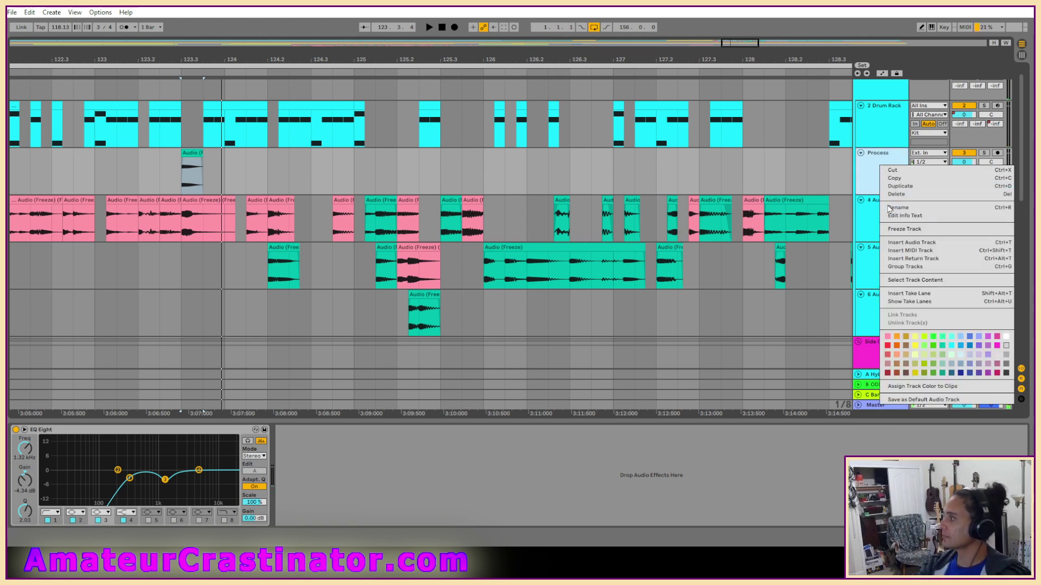
left_click(904, 231)
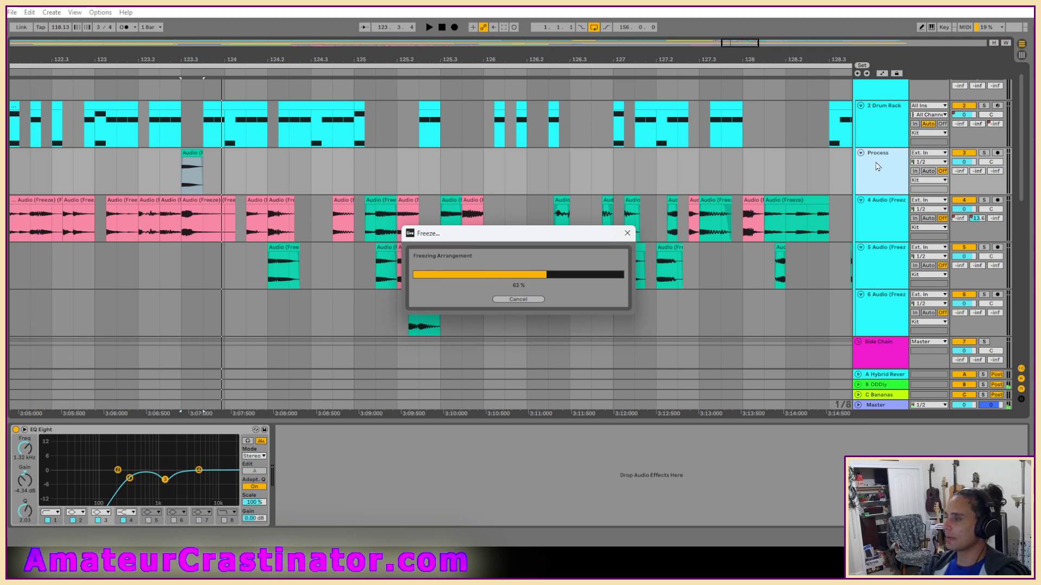
right_click(878, 168)
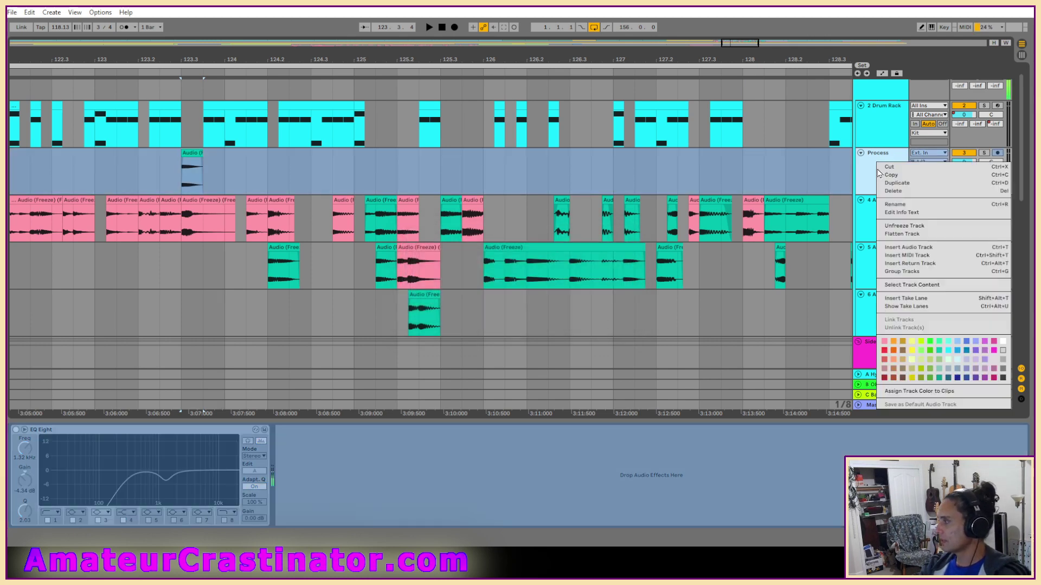
left_click(903, 235)
Colour the flattened clip at 123.3 pink and move it back to the 5 Audio track
right_click(194, 155)
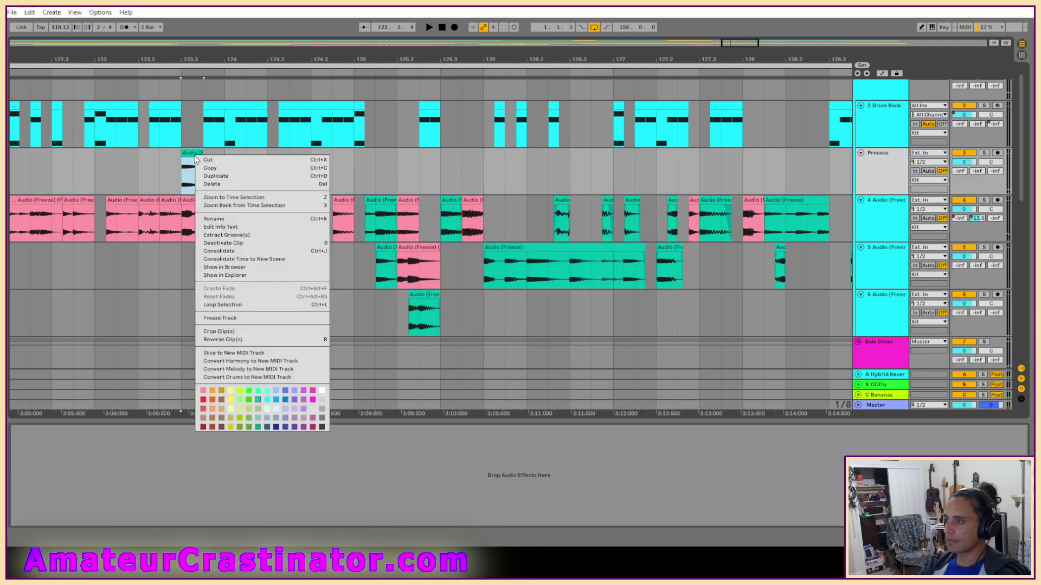
left_click(202, 391)
left_click_drag(196, 163, 195, 260)
Move the green clip at 124.2 from the 5 Audio track up to the Process track and play the passage around it
left_click_drag(281, 249, 292, 184)
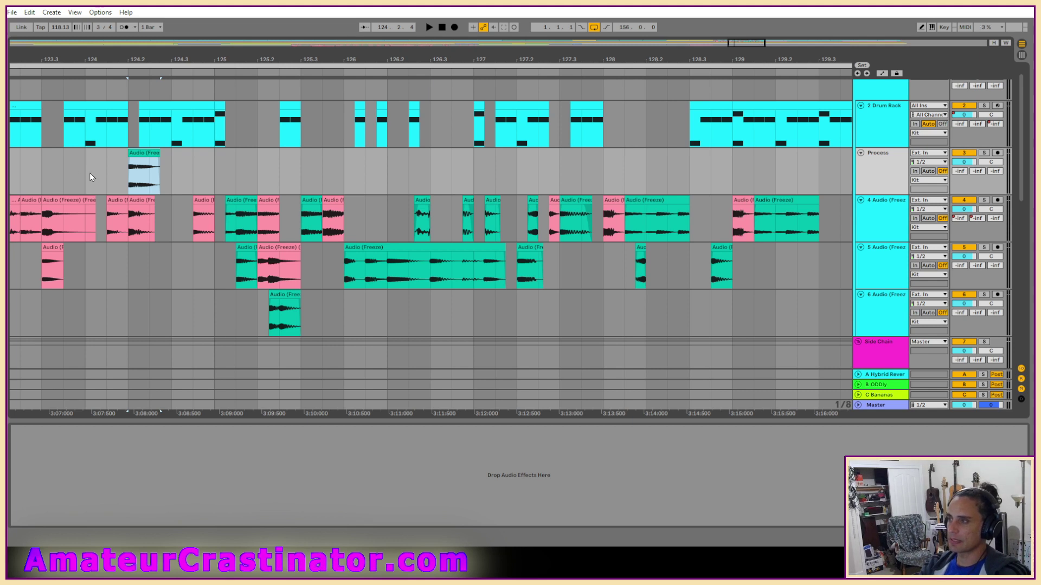
left_click(90, 173)
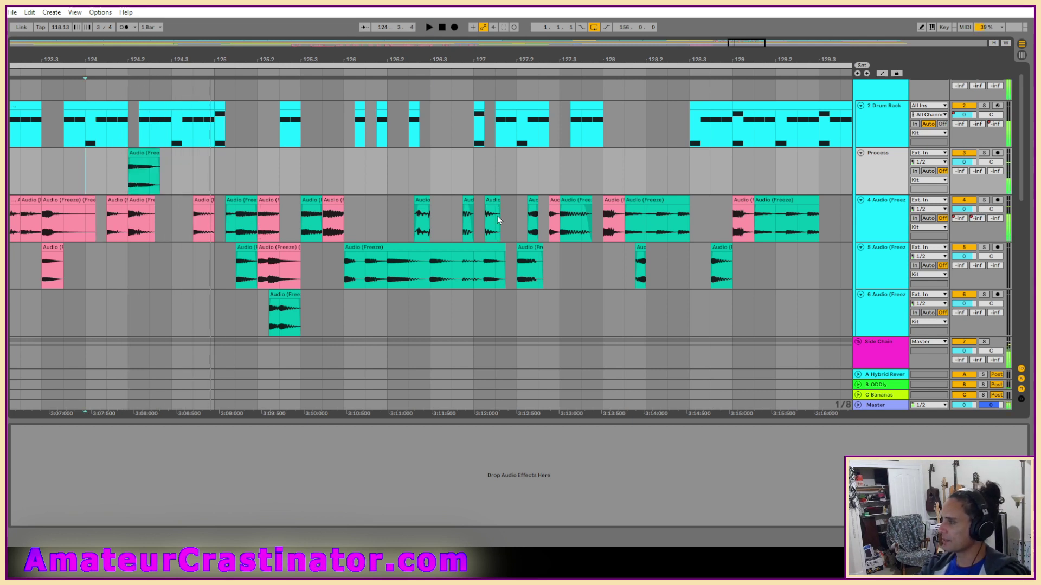
Audition the Process clip at 124.2 soloed and in the mix, and solo the 4 Audio clip beneath it
left_click(142, 155)
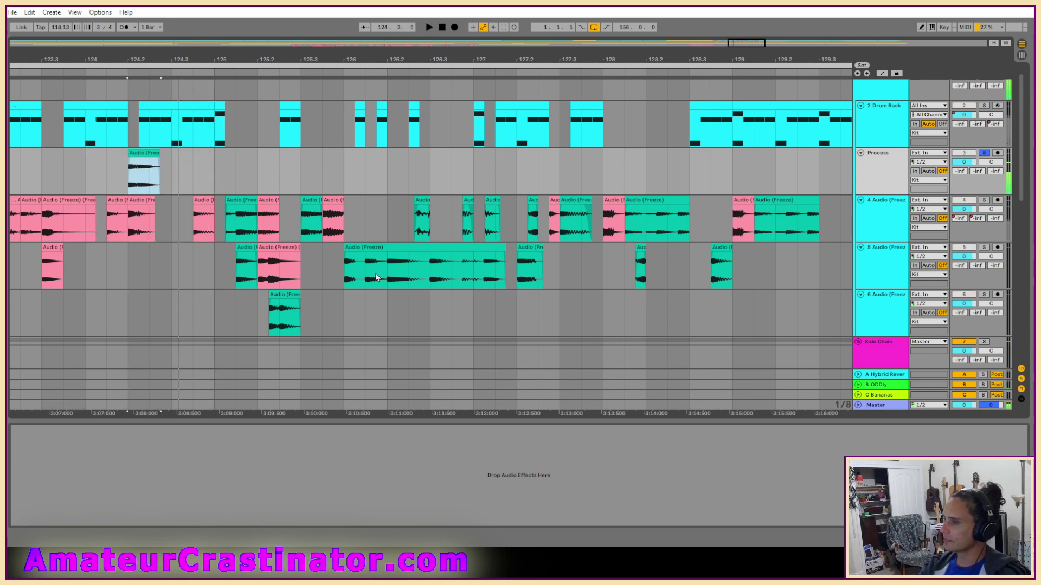
key("space")
key("s")
key("space")
key("space")
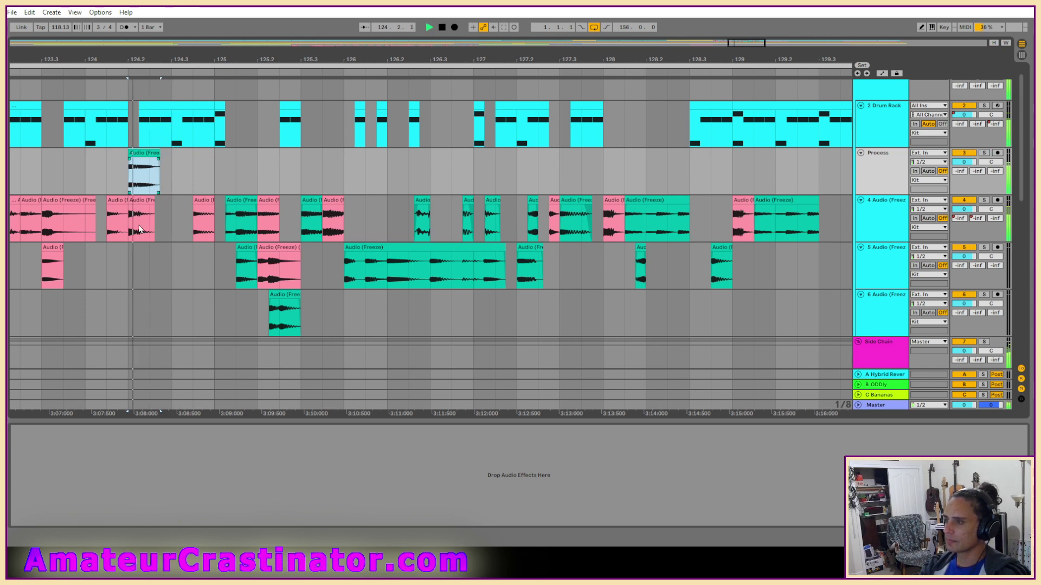
key("space")
key("space")
left_click(139, 198)
key("s")
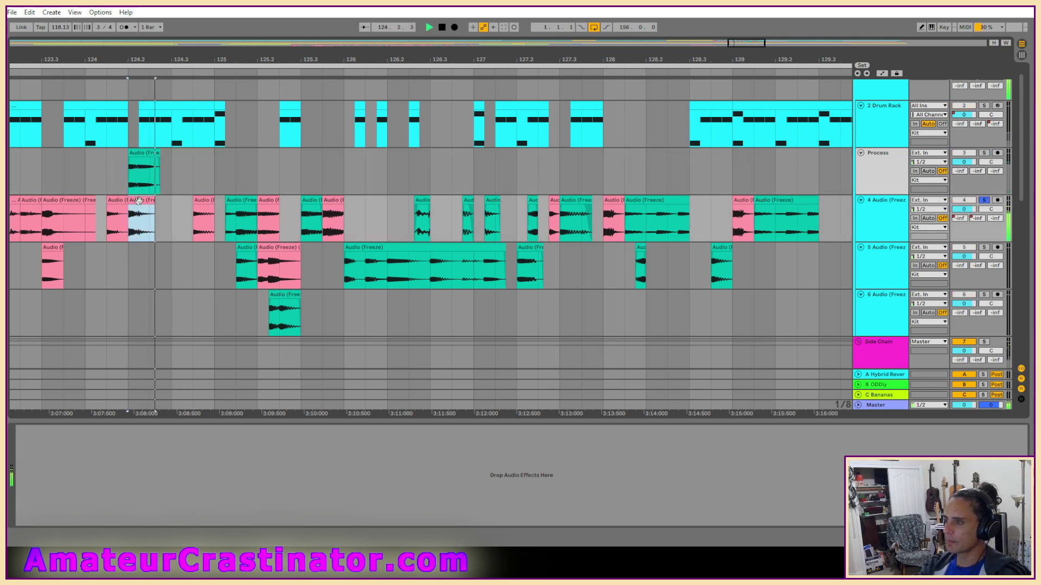
Play the passage from 124.2 in the full mix with the Process track on and muted
left_click(136, 155)
key("s")
key("space")
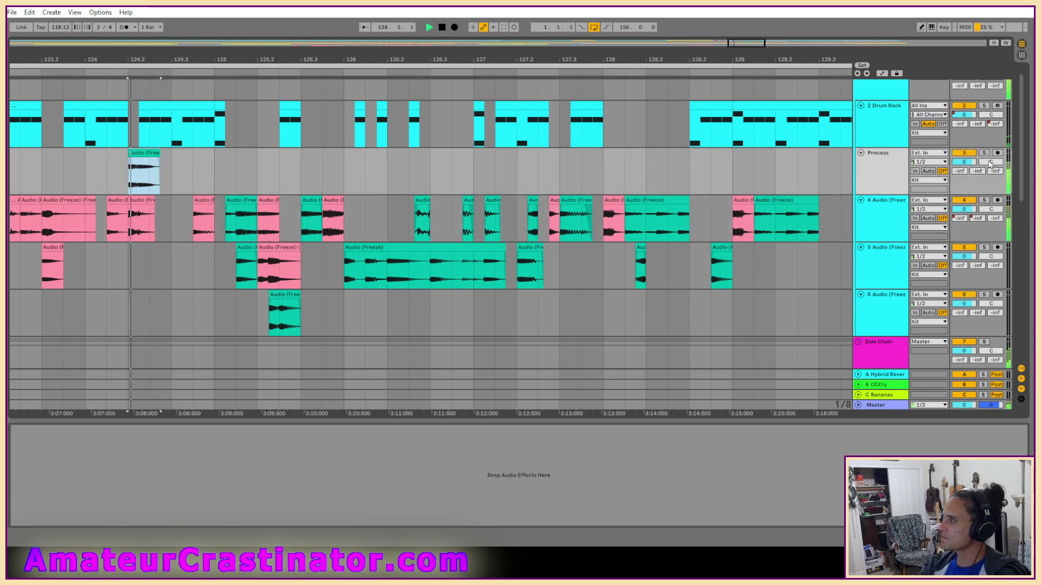
left_click(966, 154)
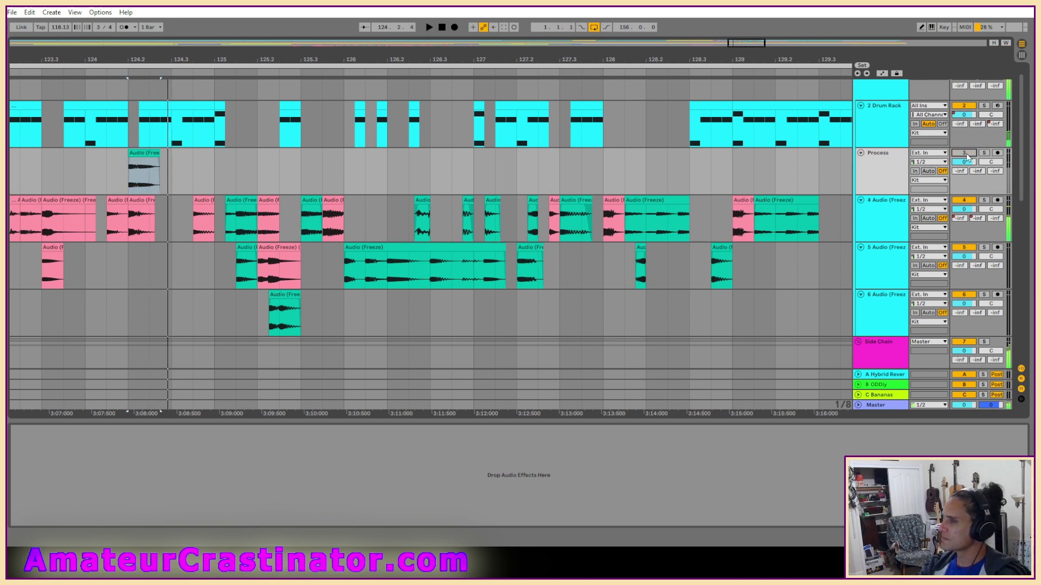
Trim one sixteenth note off the start of the Process clip at 124.2 and listen to it soloed
scroll(140, 166, "up", 2)
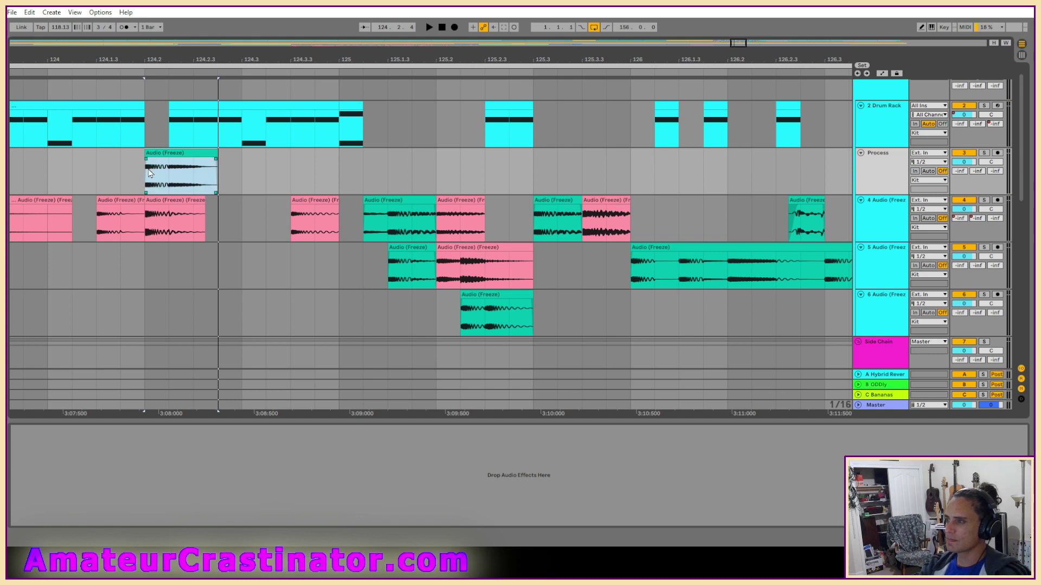
left_click_drag(146, 182, 169, 155)
key("s")
key("space")
Play from 124.2 in the full mix and compare the trimmed clip with the Process track on and off
left_click(147, 171)
key("space")
left_click(984, 153)
key("space")
key("space")
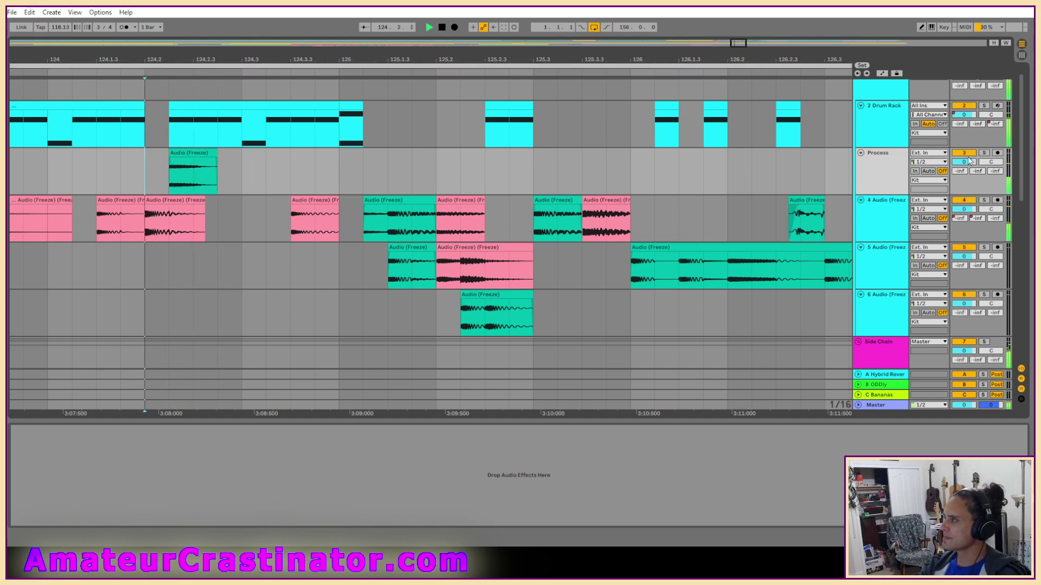
left_click(966, 155)
key("space")
key("space")
key("space")
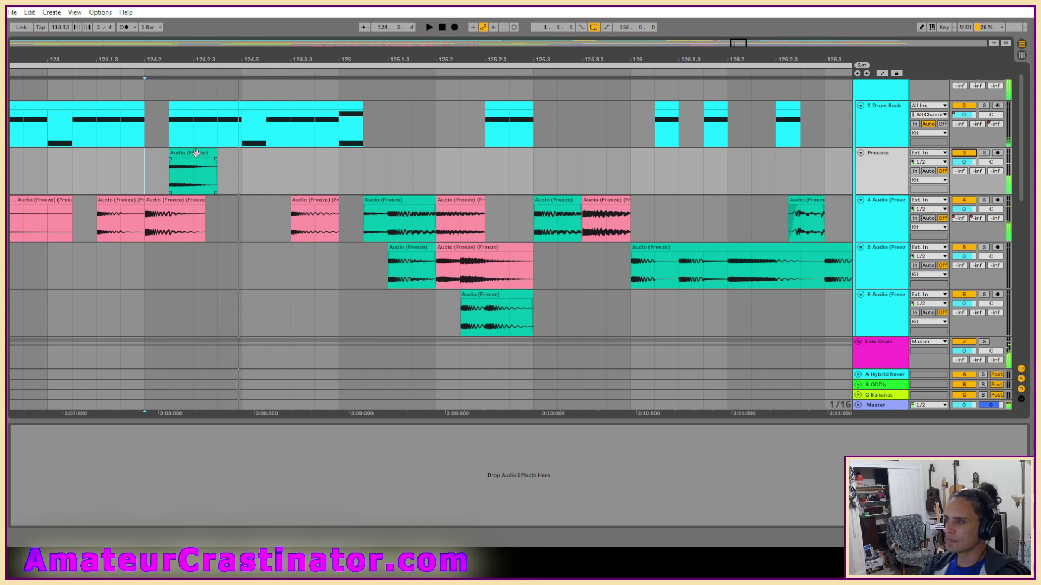
Solo the 4 Audio track and listen to its pink clip just before 124.2
scroll(158, 173, "down", 3)
scroll(143, 202, "left", 8)
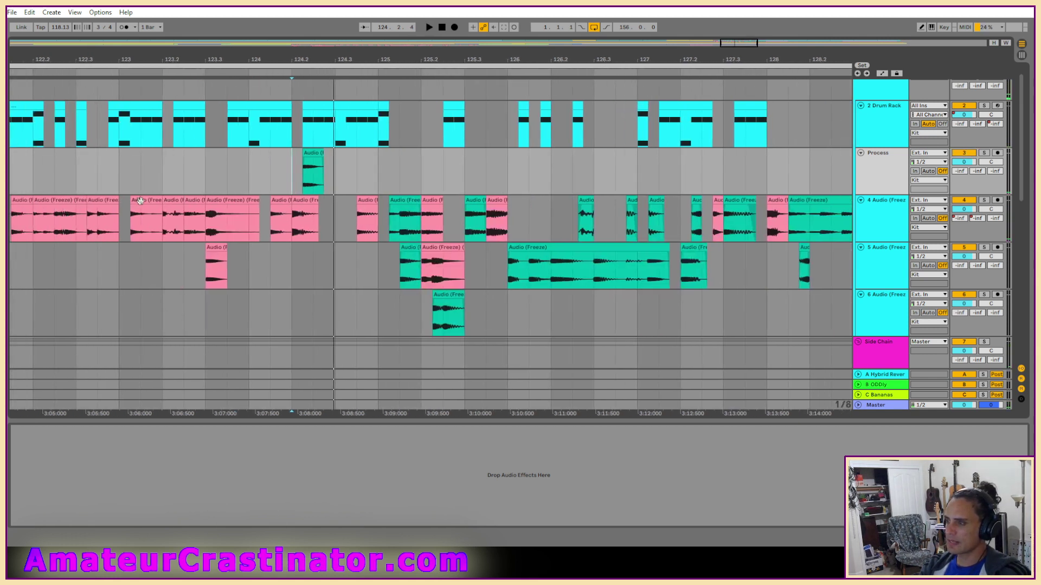
left_click(314, 202)
key("s")
key("space")
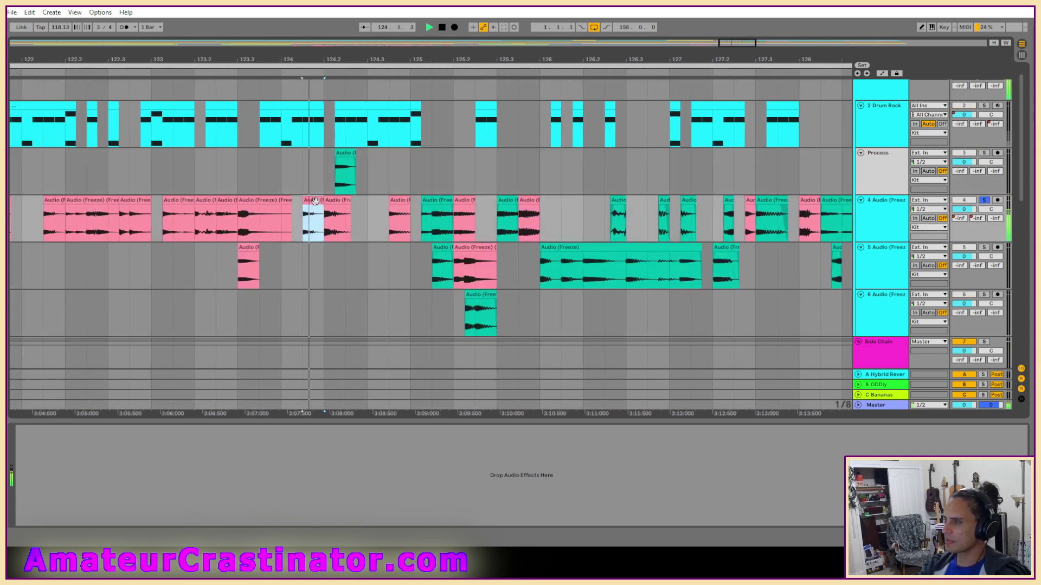
key("space")
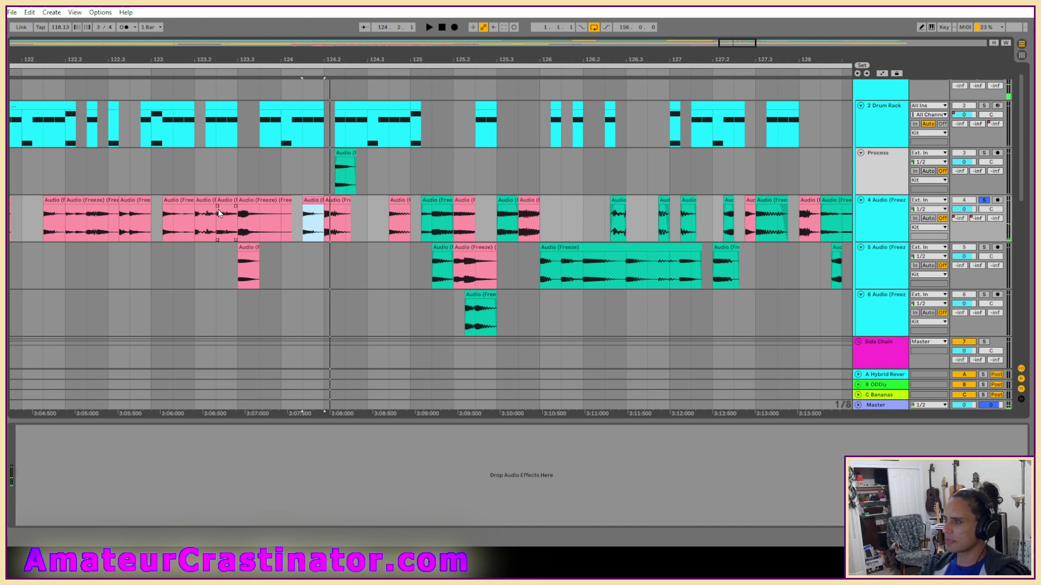
Solo the 5 Audio track to hear its pink clip at 123.3, and solo the Process track to hear the clip at 124.2
left_click(244, 247)
key("s")
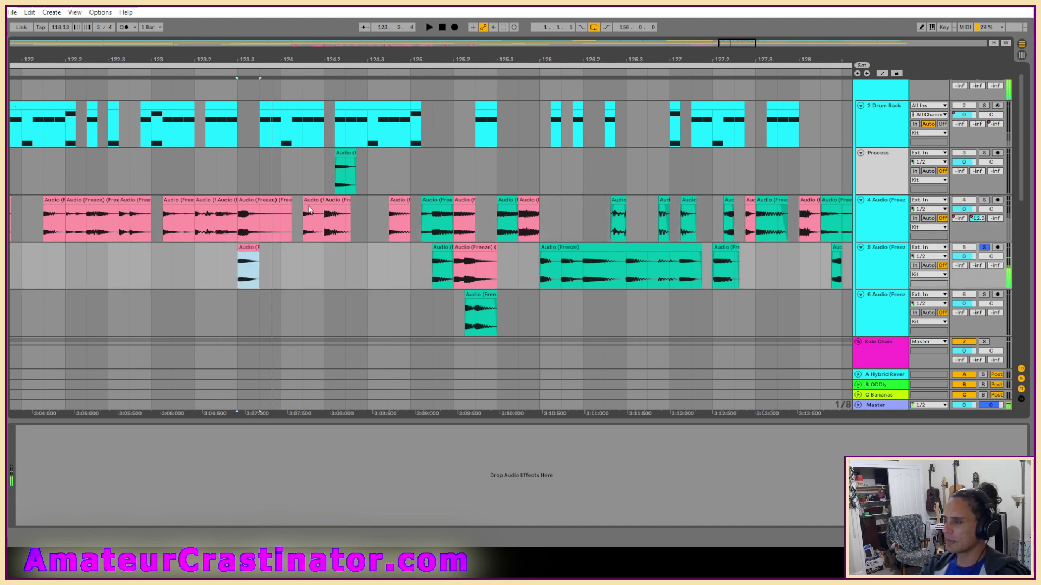
left_click(355, 174)
key("s")
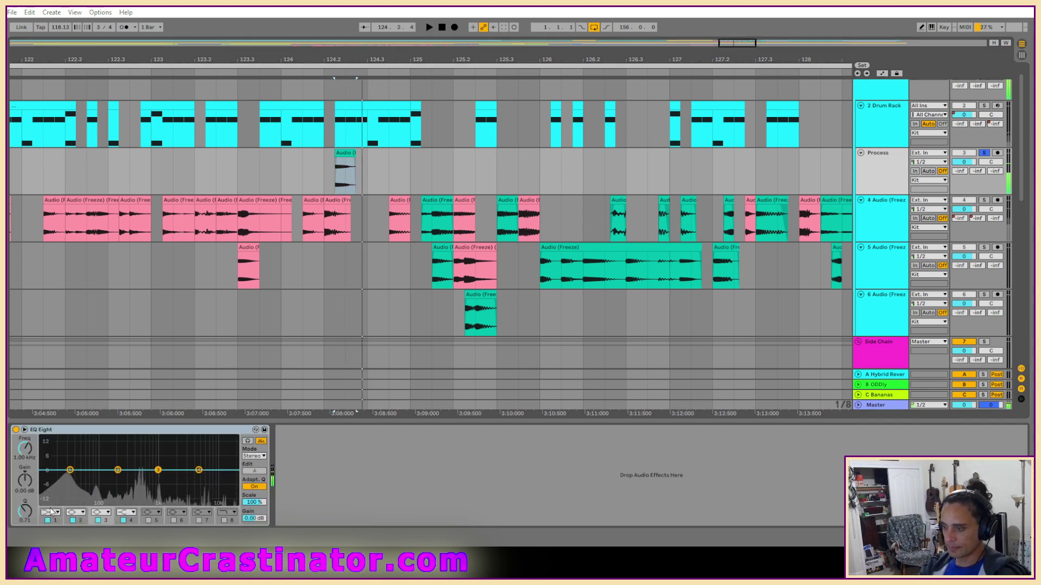
Make EQ Eight band 1 on the Process track a low cut at about 346 Hz with a Q of about 0.85
left_click(49, 512)
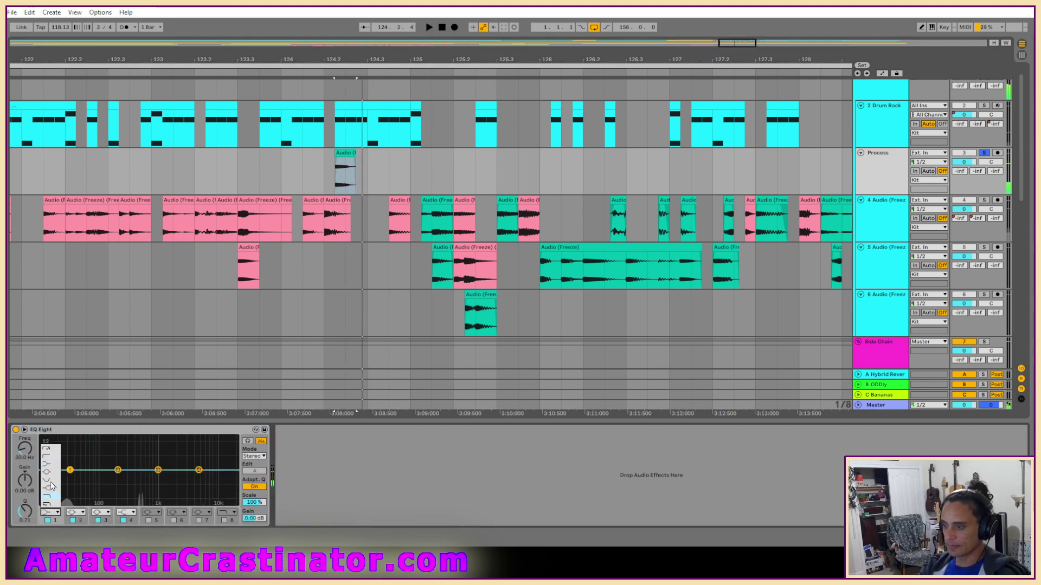
left_click(47, 457)
key("space")
left_click_drag(25, 449, 25, 416)
key("space")
key("space")
left_click_drag(27, 513, 27, 509)
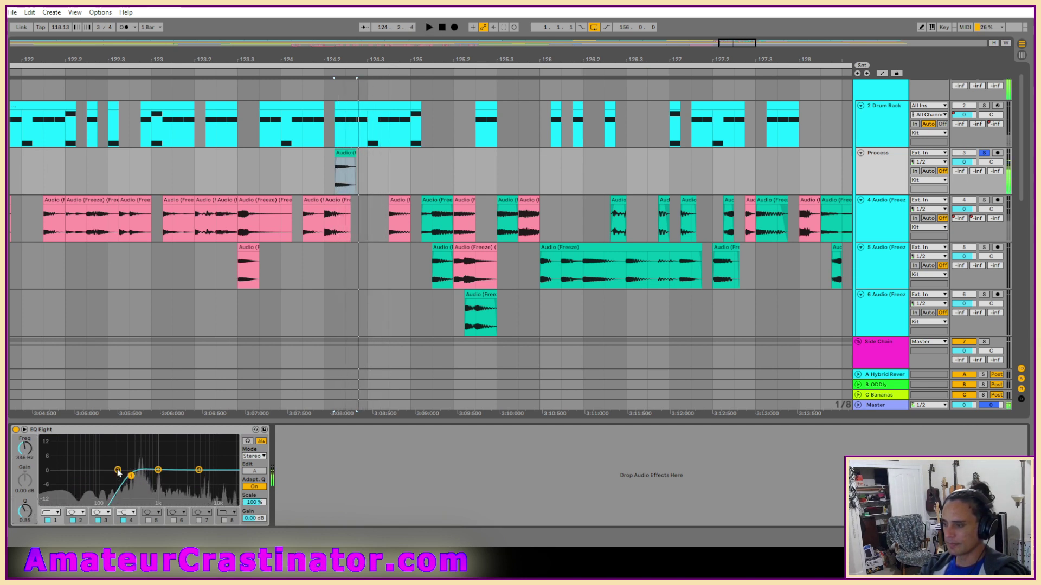
Cut EQ band 2 by about 4.29 dB at 440 Hz with a Q of about 8.98 while auditioning the soloed clip
left_click(80, 520)
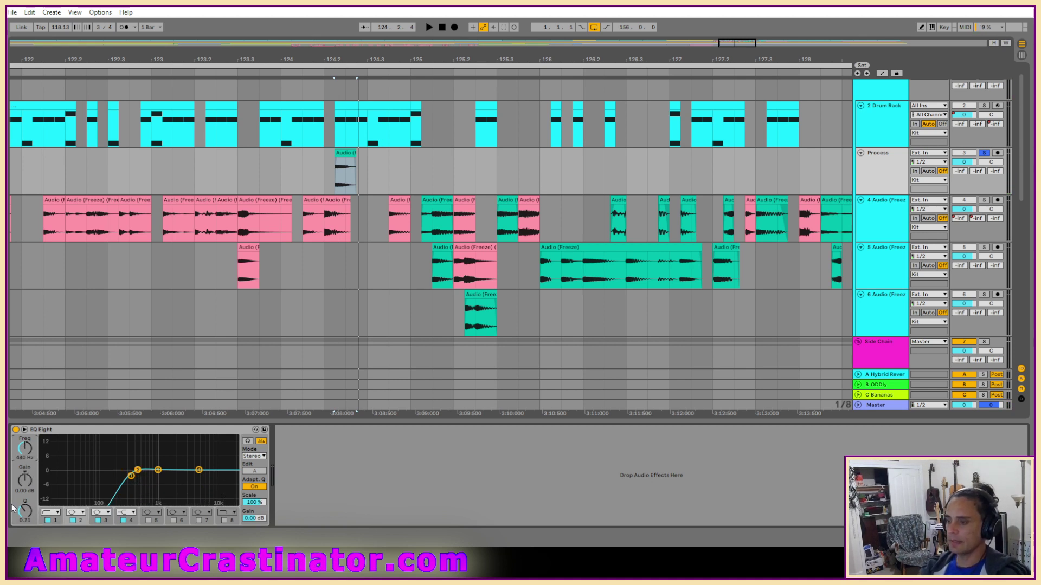
key("space")
key("space")
key("space")
key("space")
key("space")
key("space")
mouse_move(27, 479)
left_mouse_down()
mouse_move(27, 493)
mouse_move(25, 466)
left_mouse_up()
key("space")
key("space")
key("space")
key("space")
key("space")
key("space")
key("space")
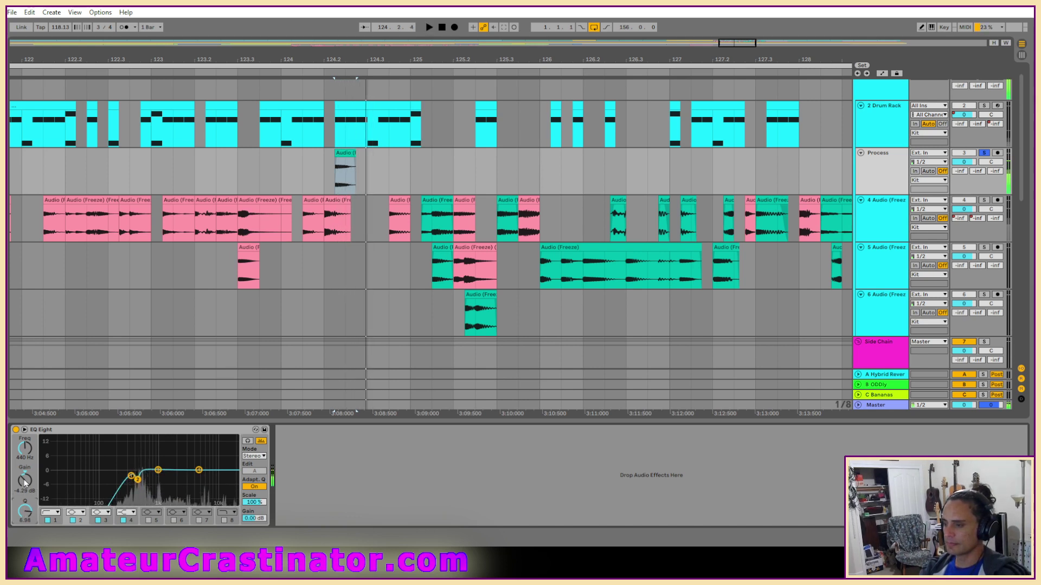
key("space")
key("space")
key("space")
key("space")
key("space")
key("space")
key("space")
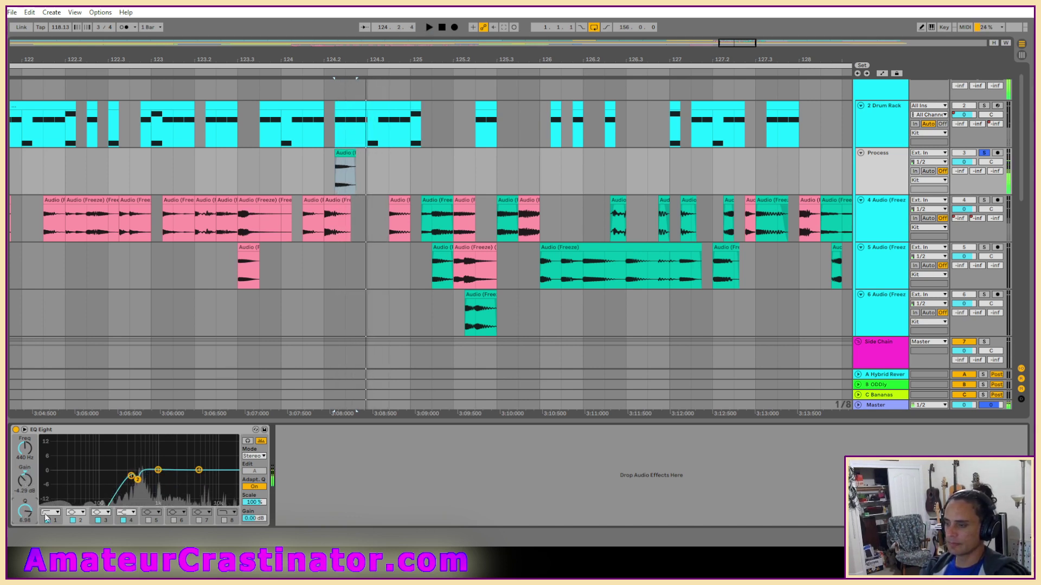
Fine-tune EQ band 2 to a Q of about 9.31 and a frequency of about 463 Hz while replaying the clip
left_click_drag(26, 511, 26, 506)
key("space")
key("space")
key("space")
key("space")
key("space")
key("space")
key("space")
key("space")
key("space")
key("space")
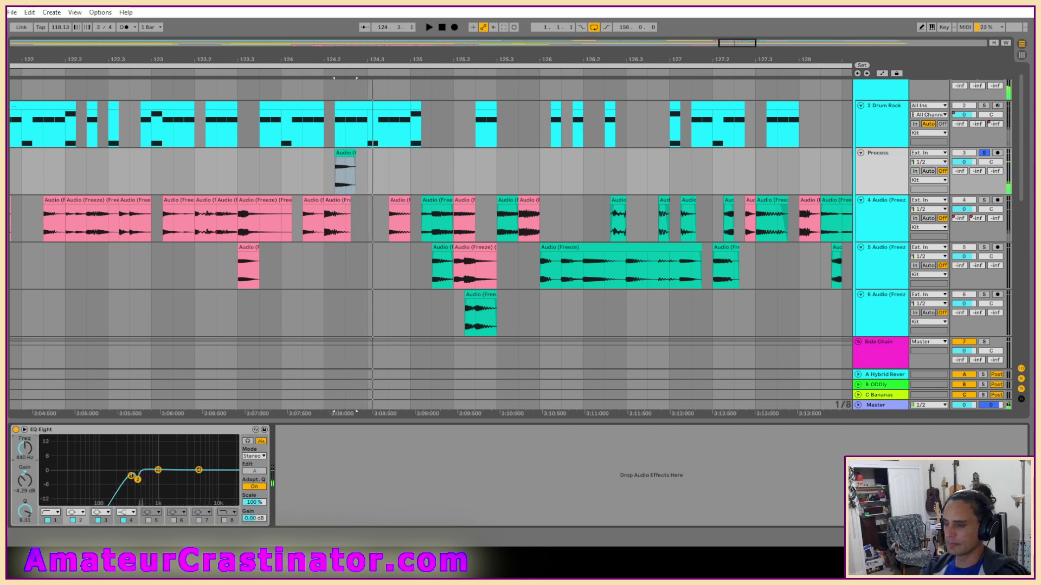
left_click_drag(26, 452, 26, 448)
key("space")
key("space")
key("space")
key("space")
key("space")
key("space")
key("space")
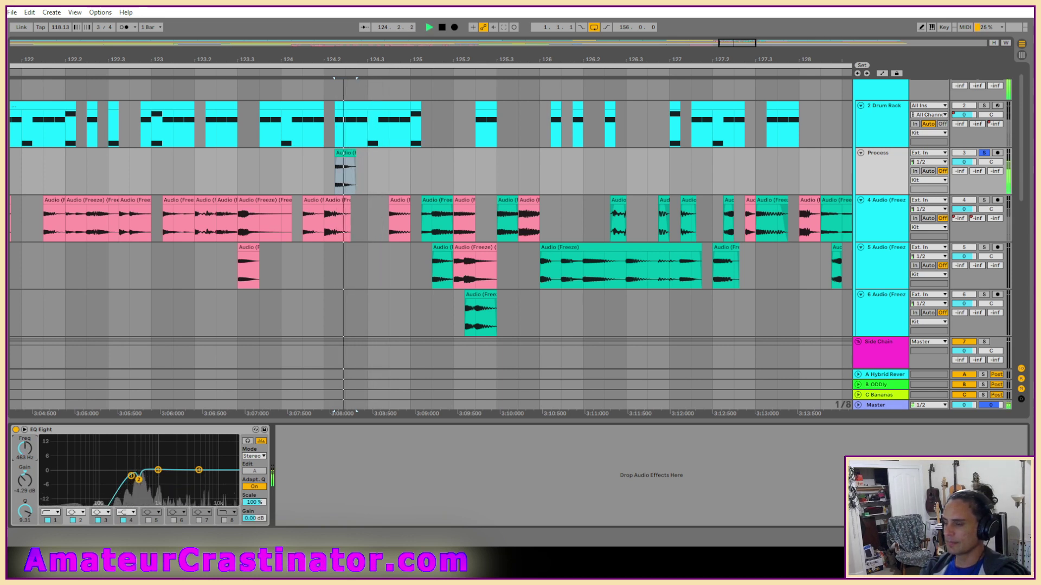
key("space")
Compare the soloed Process clip with EQ band 2 off and on
left_click(73, 521)
key("space")
key("space")
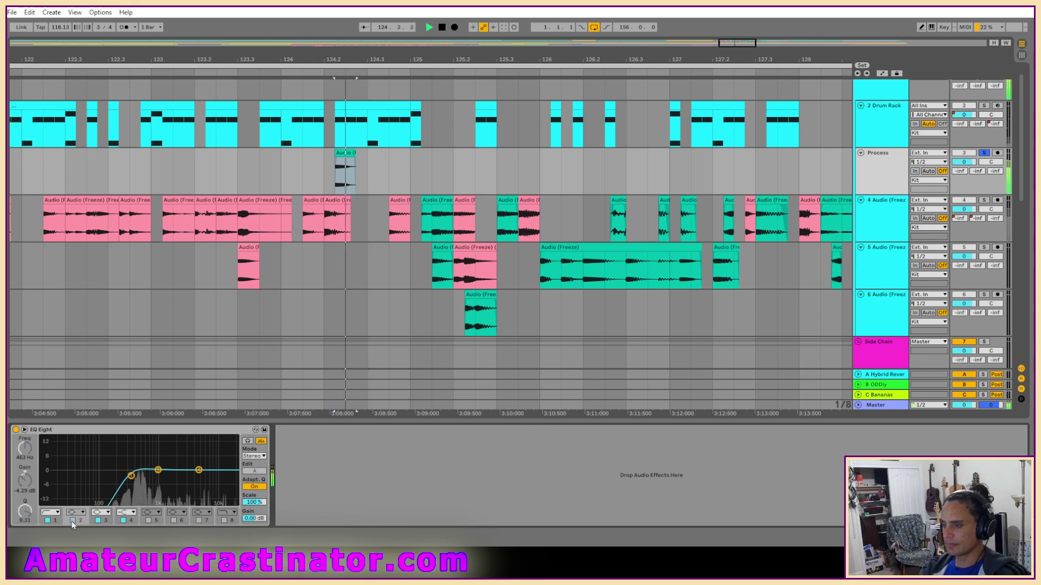
left_click(73, 521)
key("space")
key("space")
key("space")
key("space")
key("space")
key("space")
key("space")
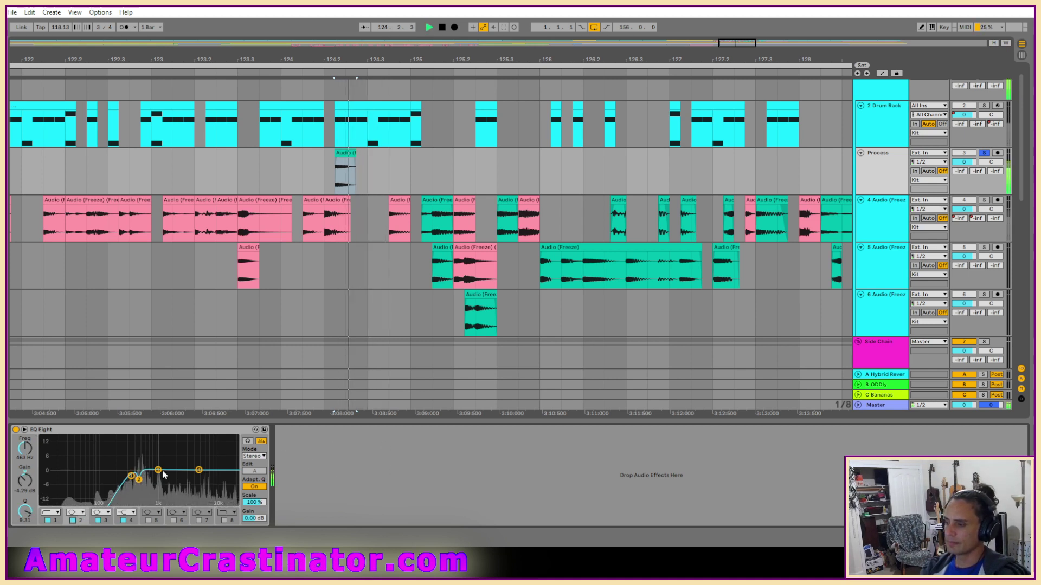
Cut EQ band 3 by about 4.59 dB at 1.70 kHz with a Q of about 1.79, and audition the result
left_click_drag(158, 470, 171, 480)
key("space")
key("space")
key("space")
key("space")
key("space")
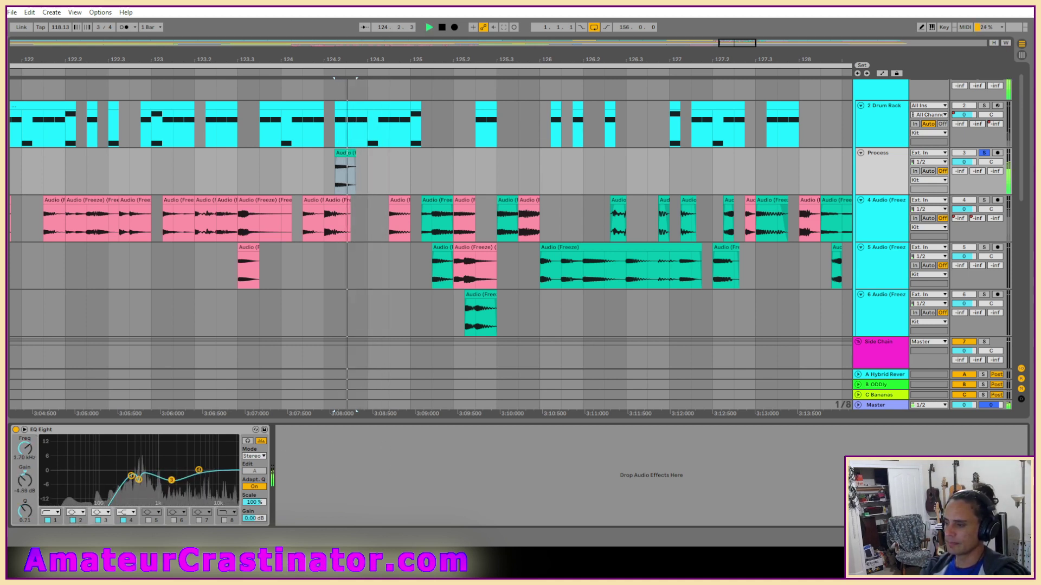
key("space")
key("space")
key("space")
mouse_move(25, 511)
left_mouse_down()
mouse_move(25, 475)
mouse_move(25, 492)
left_mouse_up()
key("space")
key("space")
key("space")
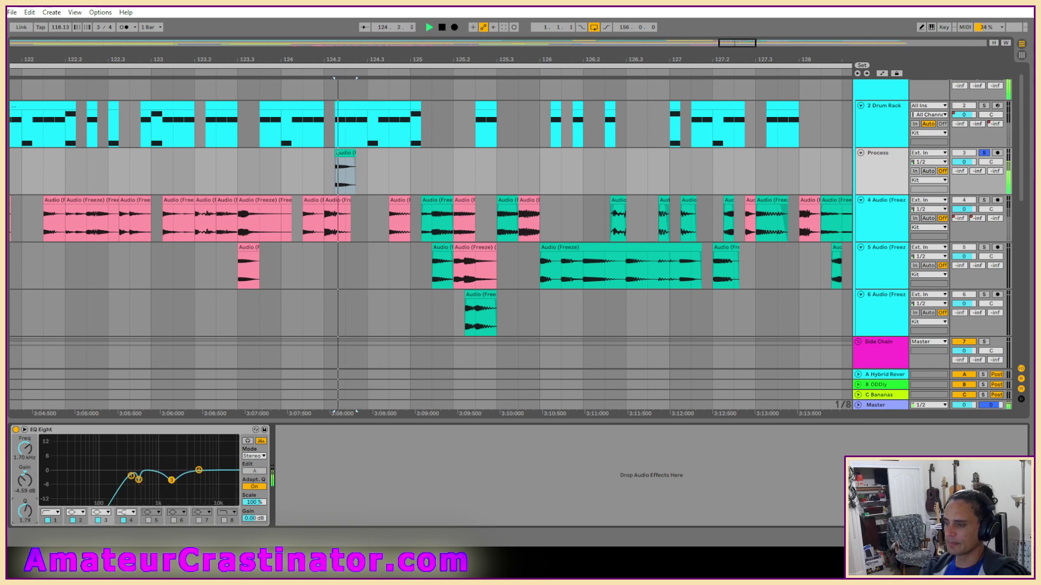
key("space")
key("space")
key("space")
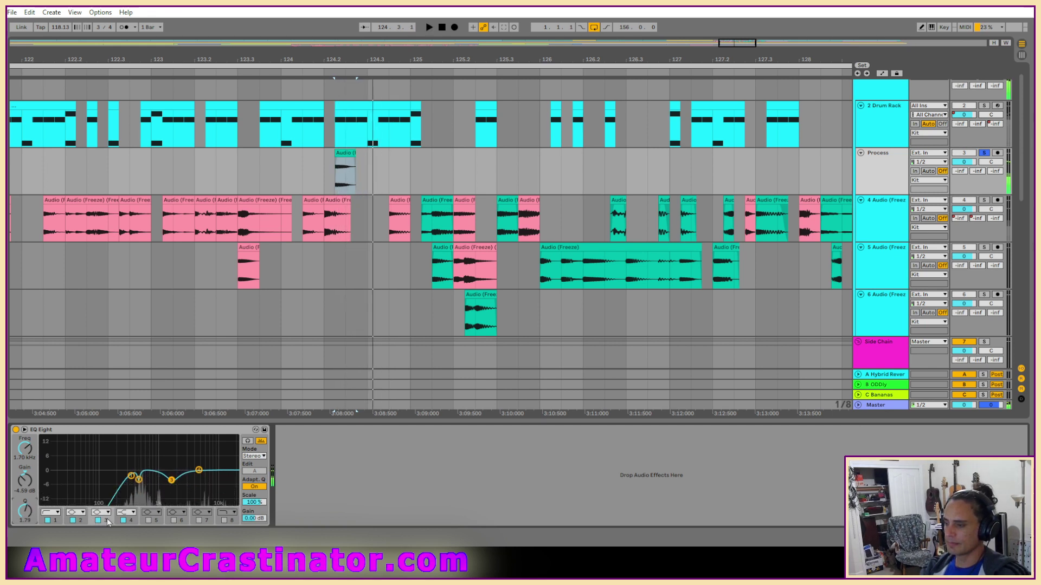
left_click(98, 521)
key("space")
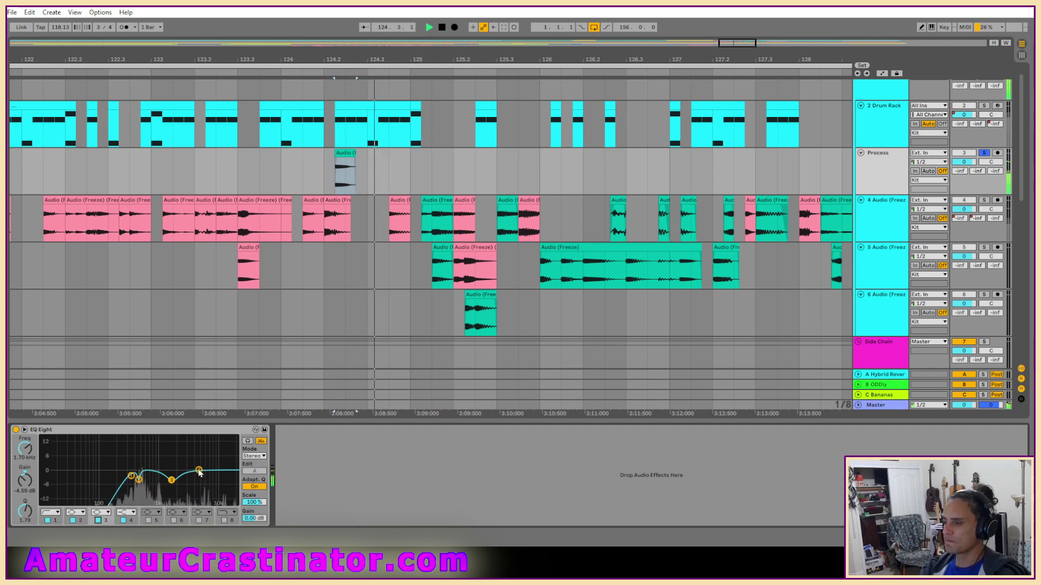
Make EQ band 4 a bell cutting about 5.58 dB at 4.35 kHz with a Q of about 2.59 while replaying the clip
left_click(126, 512)
left_click(124, 480)
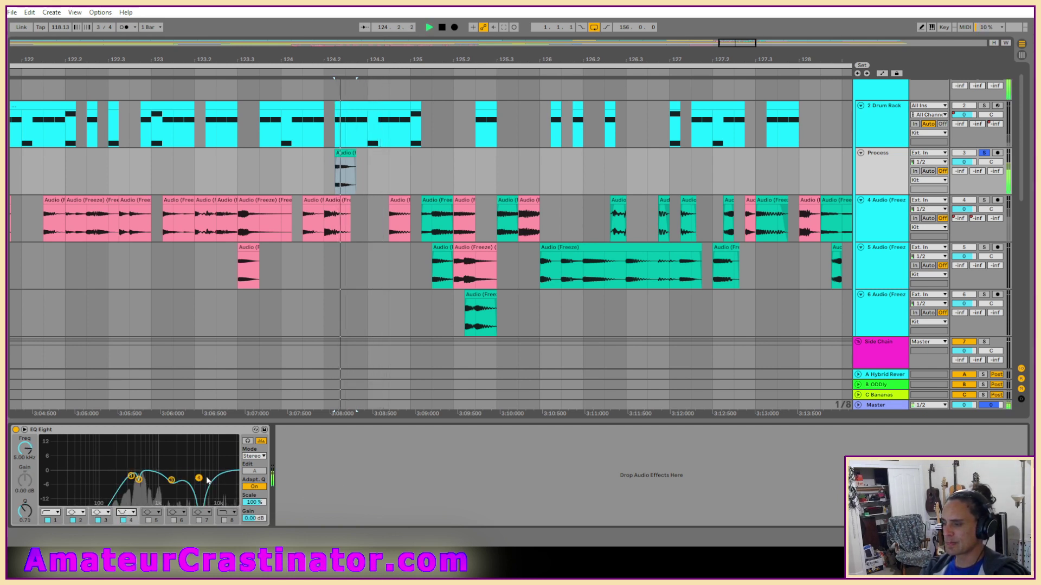
left_click(126, 514)
left_click(126, 473)
mouse_move(199, 471)
left_mouse_down()
mouse_move(205, 481)
mouse_move(218, 472)
mouse_move(195, 482)
left_mouse_up()
key("space")
key("space")
key("space")
key("space")
key("space")
key("space")
key("space")
key("space")
key("space")
key("space")
key("space")
key("space")
mouse_move(24, 513)
left_mouse_down()
mouse_move(23, 477)
mouse_move(24, 523)
left_mouse_up()
key("space")
key("space")
key("space")
key("space")
key("space")
Compare the Process clip with EQ band 4 off and on, and play the equalized clip in the full mix
left_click(123, 520)
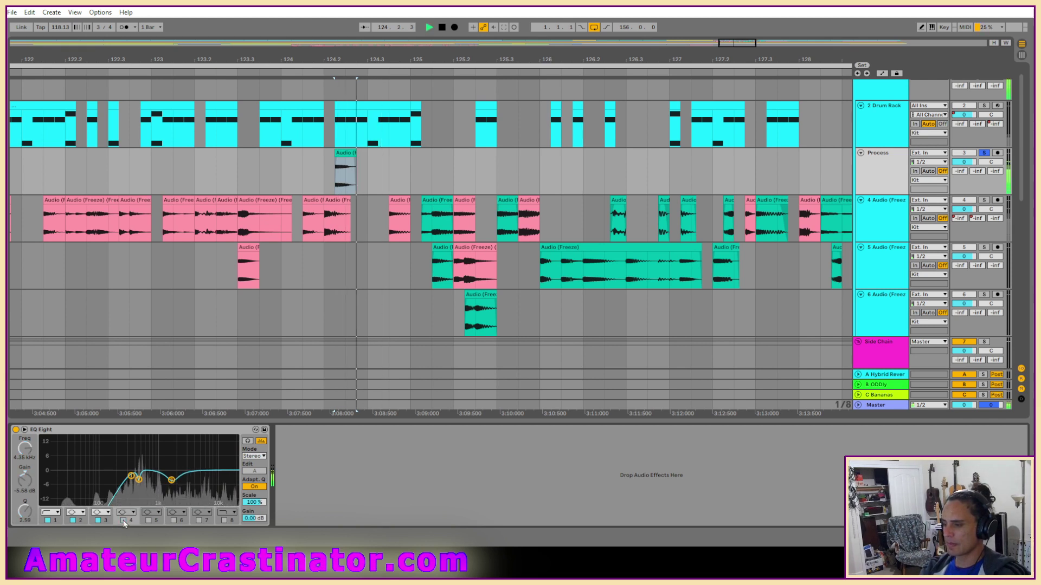
left_click(124, 521)
left_click(124, 520)
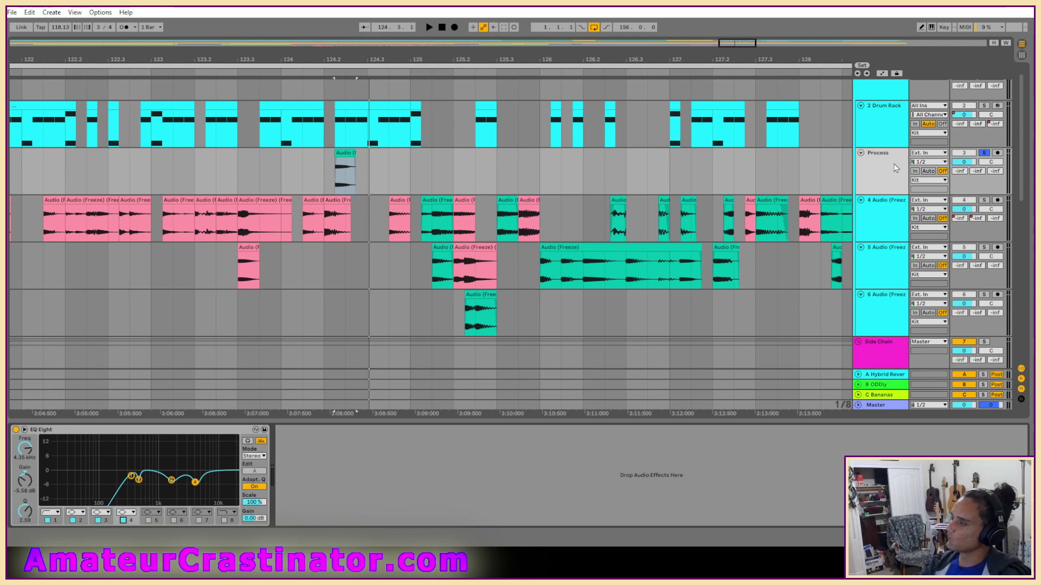
key("space")
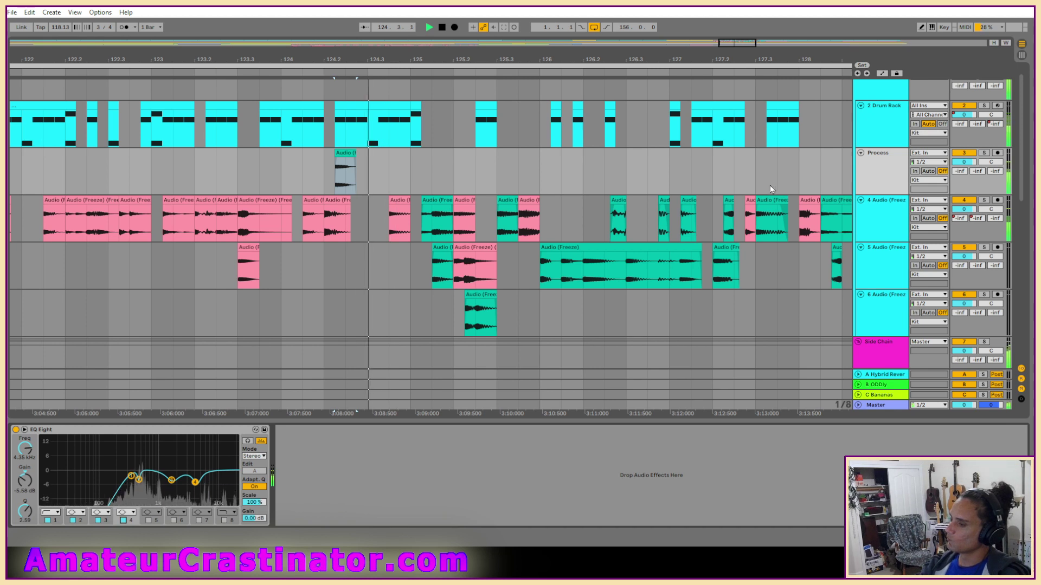
key("space")
Freeze and flatten the Process track to render its EQ into the clip at 124.2
right_click(879, 169)
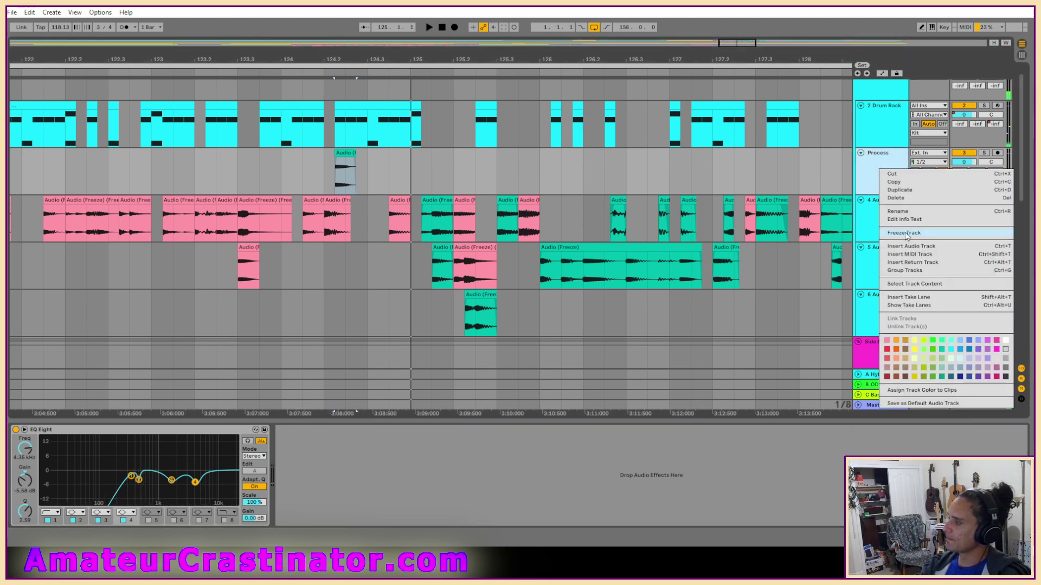
left_click(906, 234)
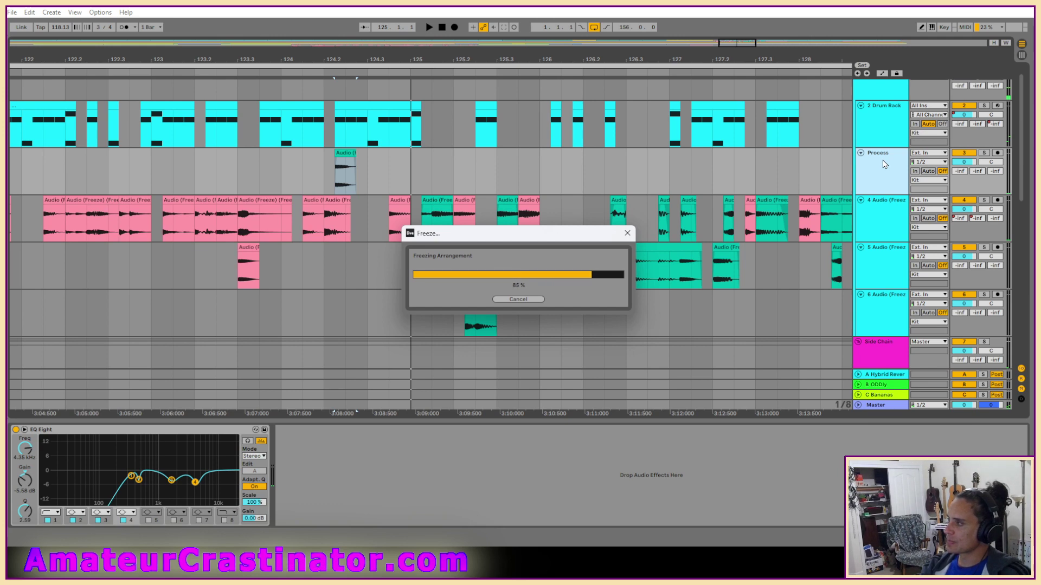
right_click(880, 169)
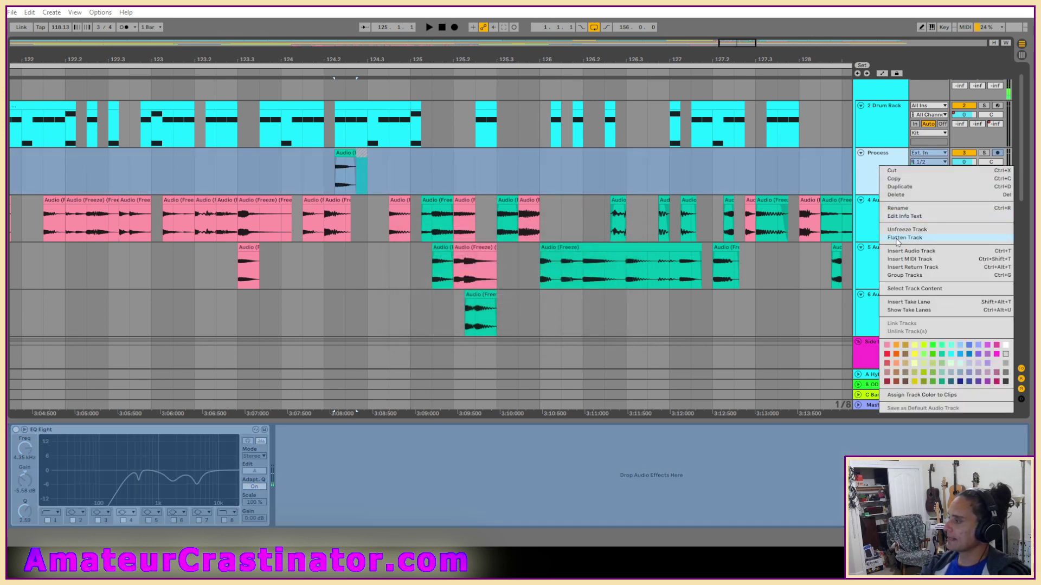
left_click(902, 238)
Colour the flattened Process clip at 124.2 pink
right_click(346, 155)
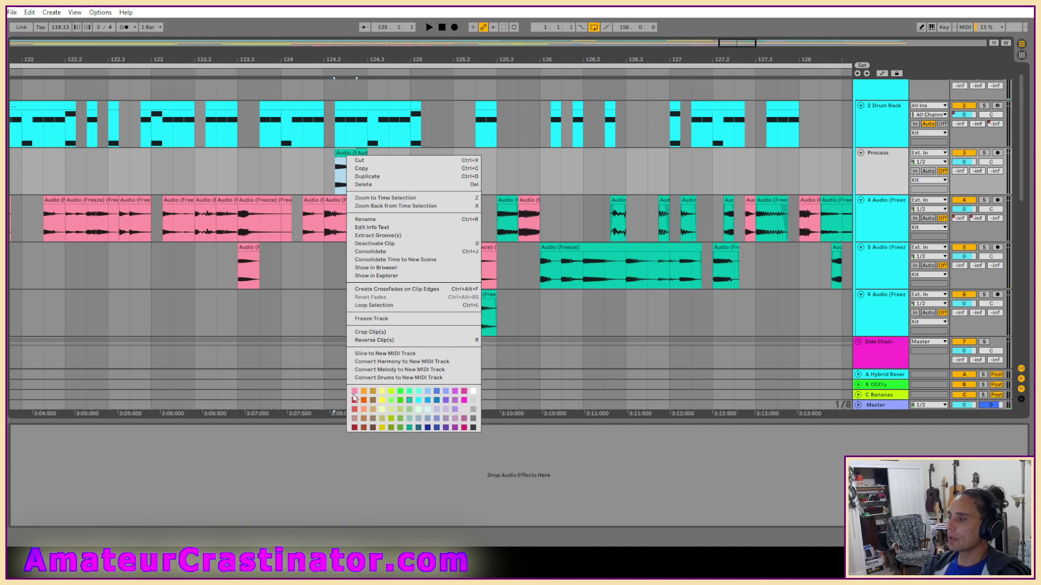
Recolour the Process track clip near 124.2 pink and move it to track 5, clearing the leftover green fragment
left_click(352, 401)
left_click_drag(347, 154, 347, 252)
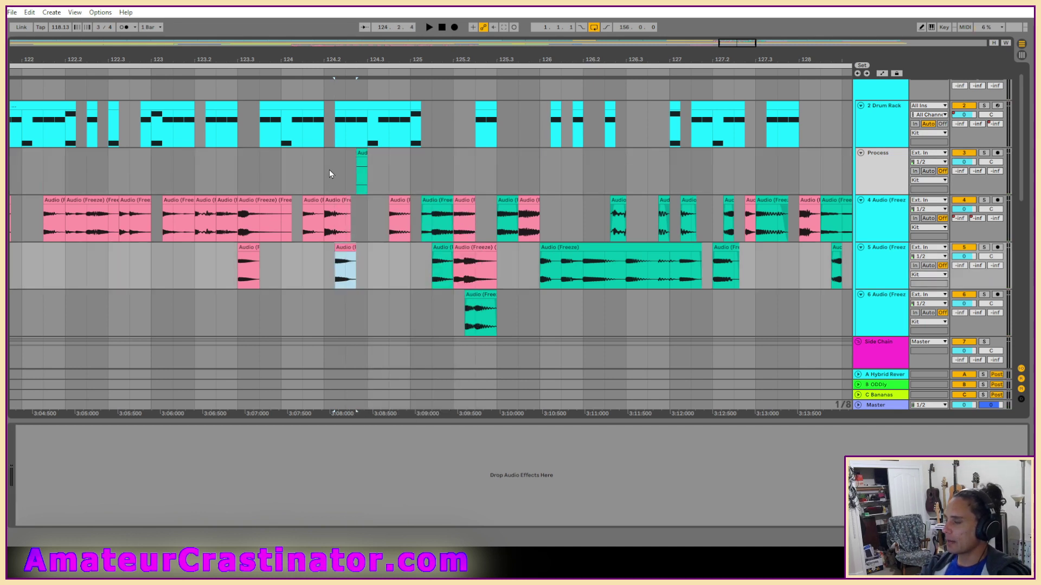
left_click_drag(337, 128, 351, 174)
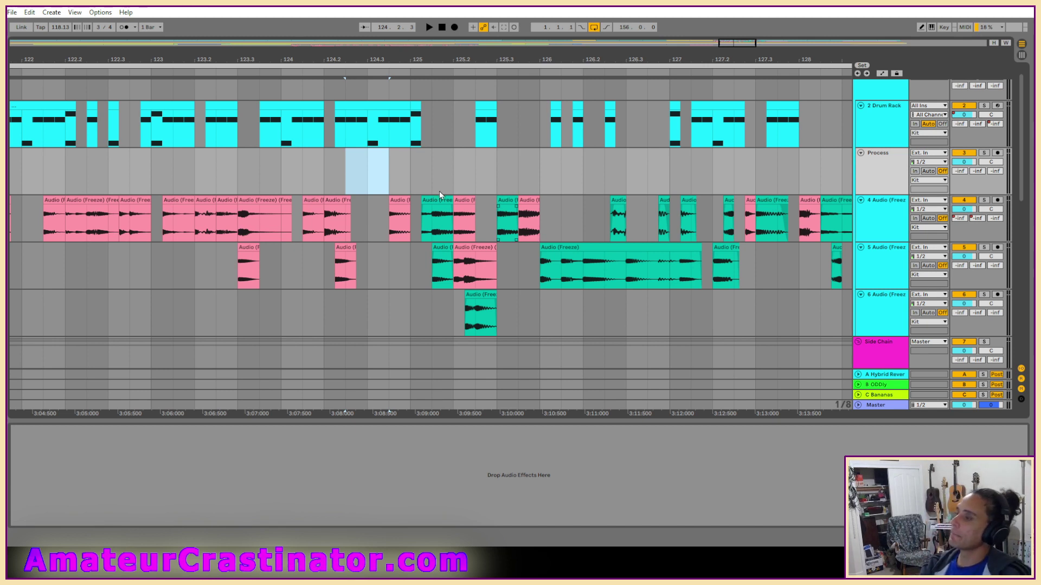
Move the green clip at 125.1.2 from track 4 up to the Process track and audition it soloed
left_click_drag(442, 202, 441, 155)
key("space")
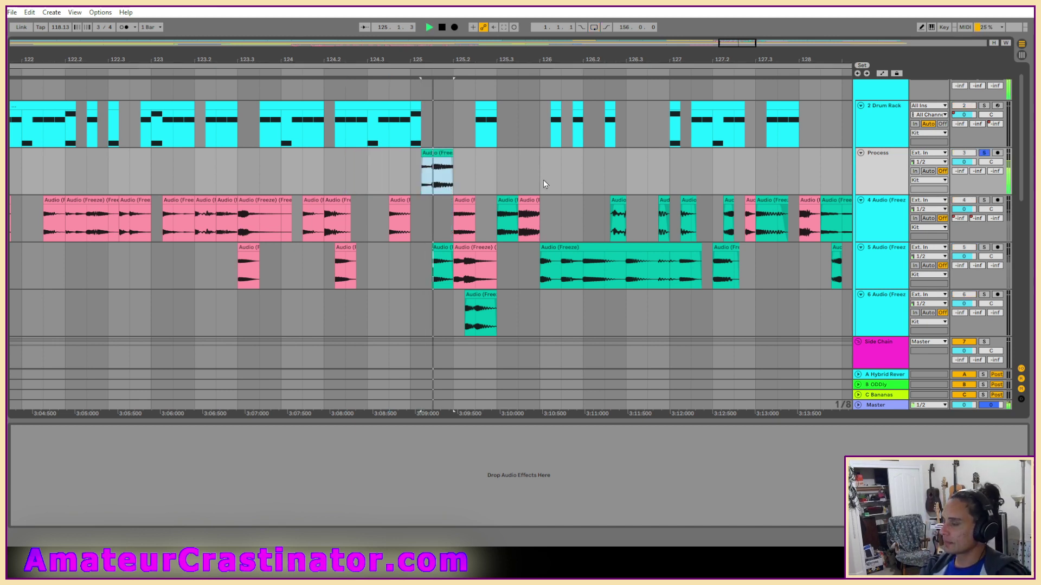
scroll(433, 166, "up", 5)
key("ctrl+space")
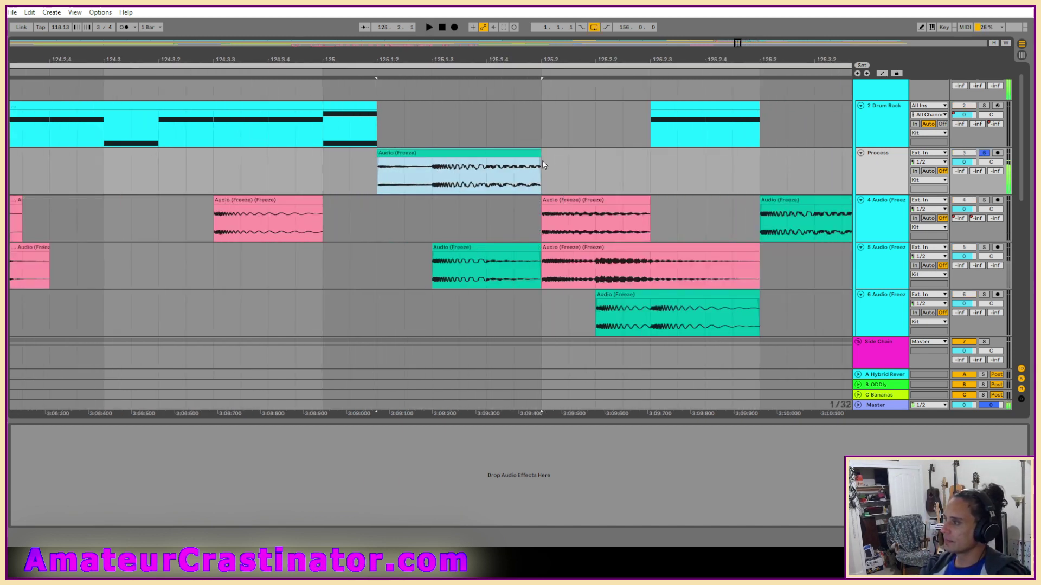
Delete the end of the Process clip from 125.1.4 to 125.2, auditioning before and after the cut
key("space")
left_click_drag(487, 174, 515, 174)
key("space")
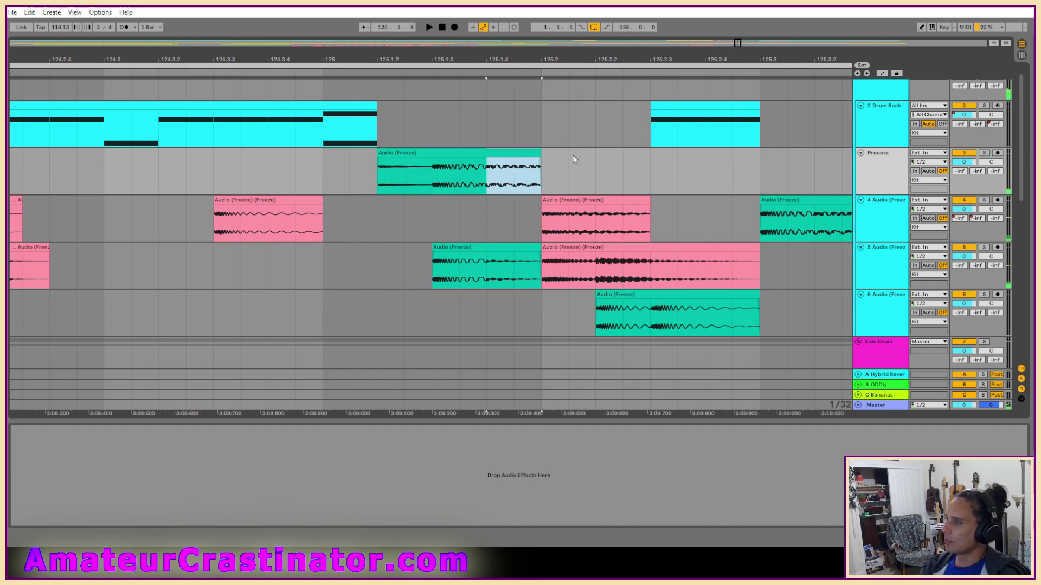
key("space")
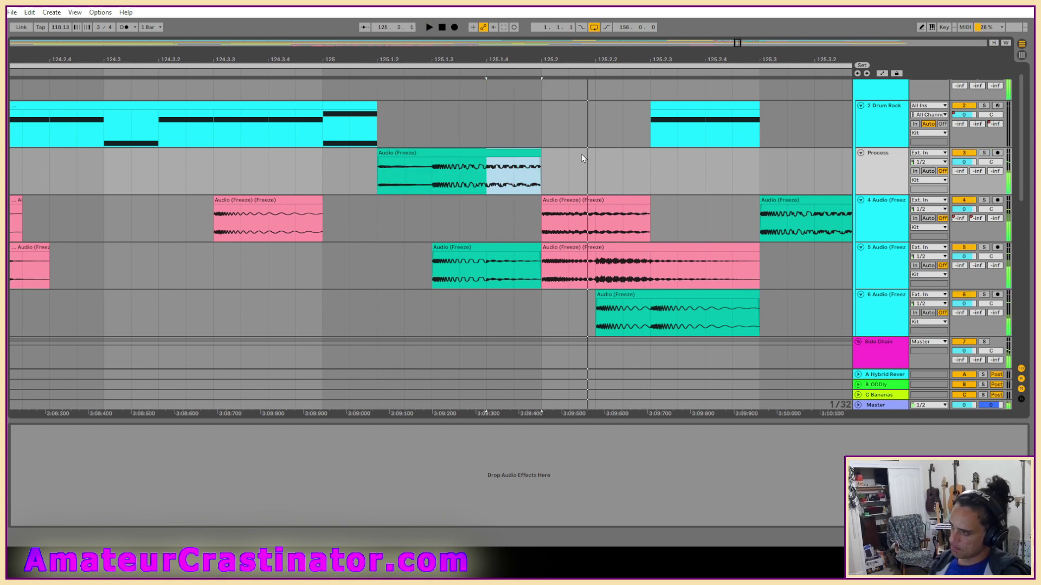
key("Delete")
key("space")
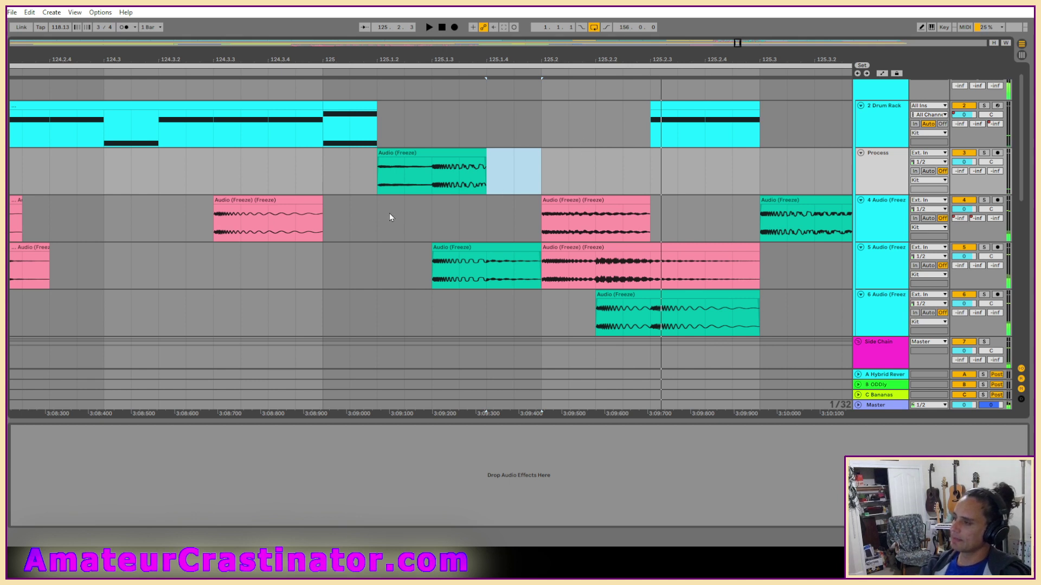
Play the passage from bar 125 and move the Process clip's section from 125.1.3 to 125.1.4 down to track 4
left_click(324, 179)
key("space")
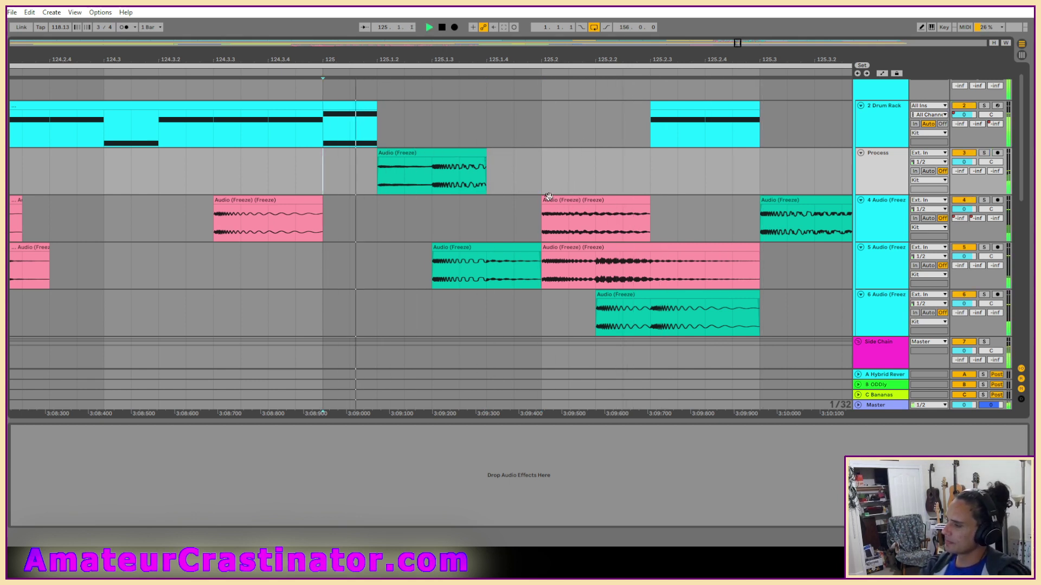
key("space")
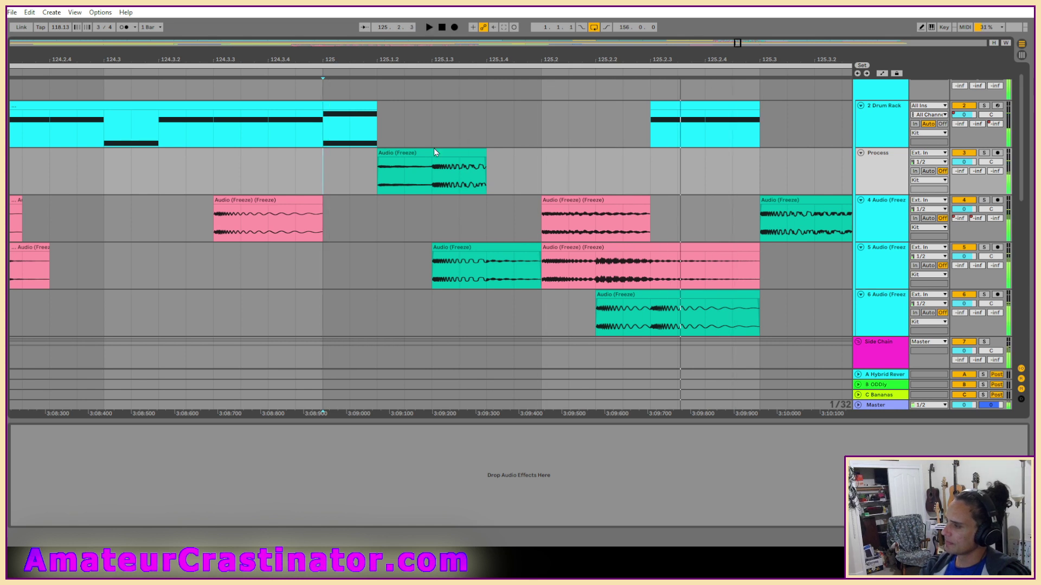
left_click(434, 153)
key("space")
key("space")
key("space")
left_click_drag(434, 182, 466, 201)
Audition the green track 5 clip at 125.1.3 soloed and move its tail from 125.1.4 to 125.2 onto the Process track
left_click(478, 258)
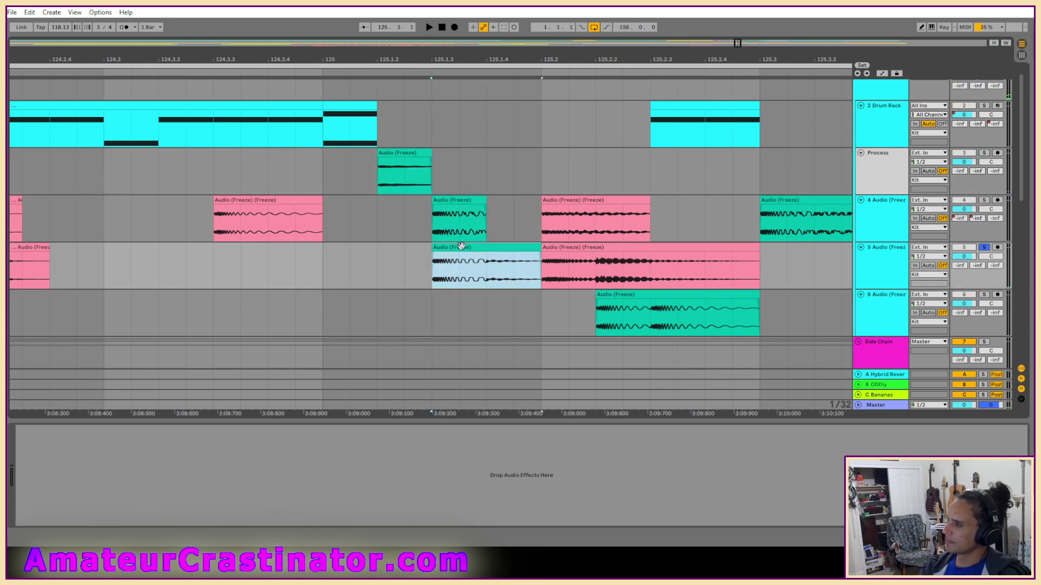
key("space")
key("ctrl+space")
key("ctrl+space")
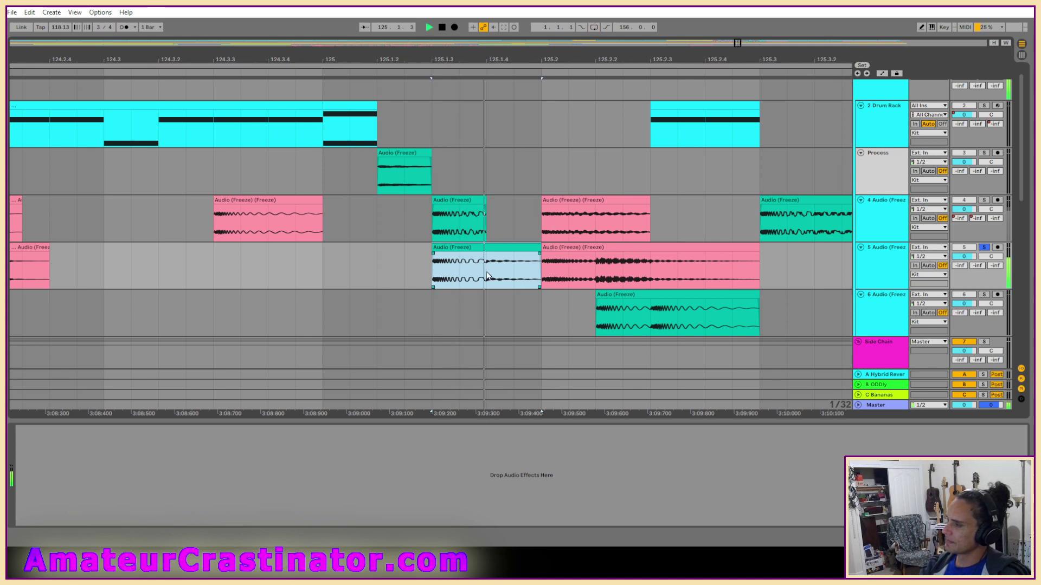
left_click_drag(487, 272, 523, 155)
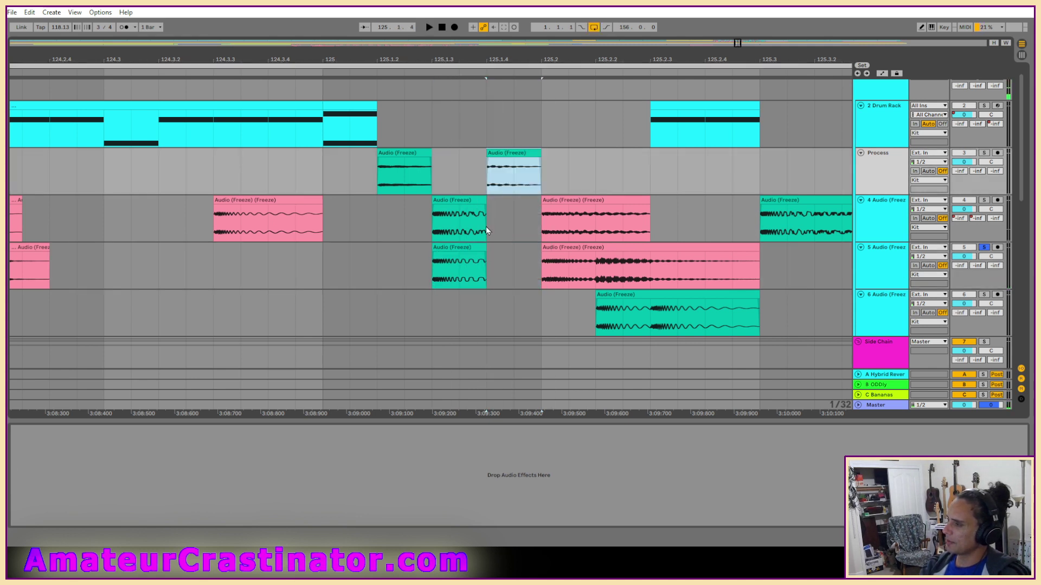
Compare the green clips at 125.1.3 on tracks 4 and 5 by playing them with each track muted in turn
left_click_drag(431, 161, 442, 167)
key("s")
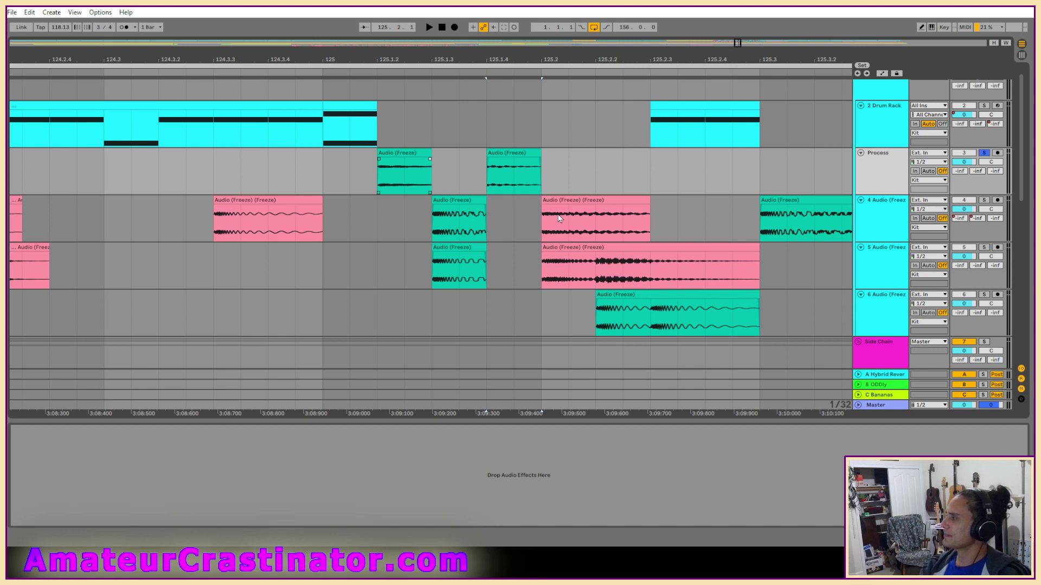
left_click(452, 204)
key("space")
left_click(957, 201)
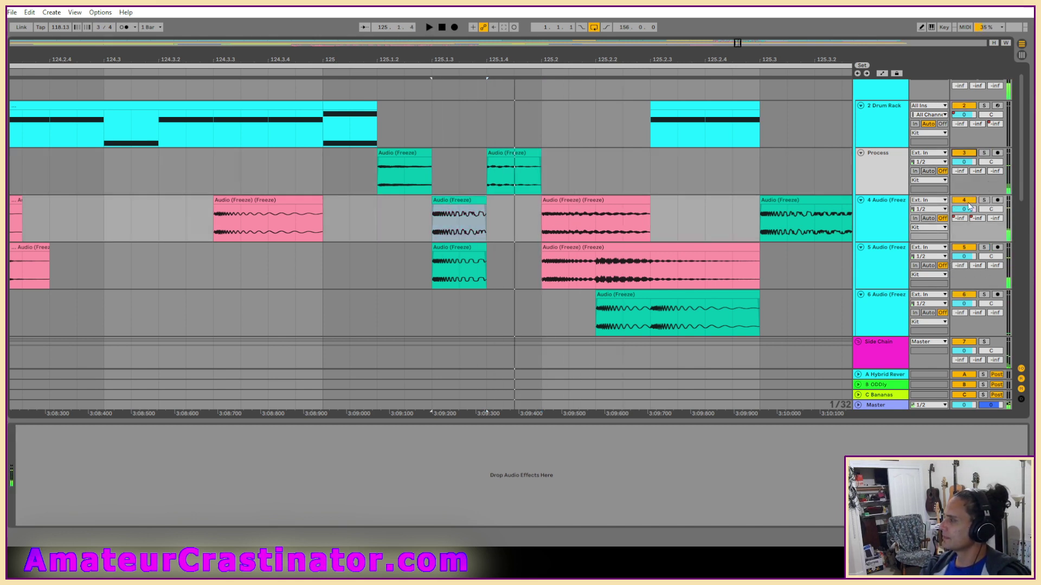
left_click(968, 202)
key("space")
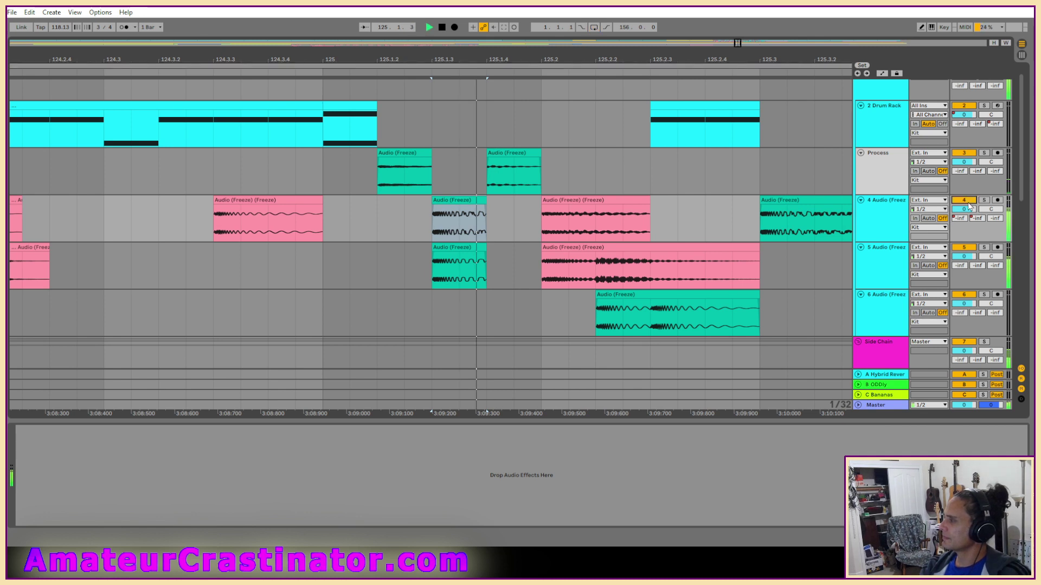
key("space")
key("space")
key("space")
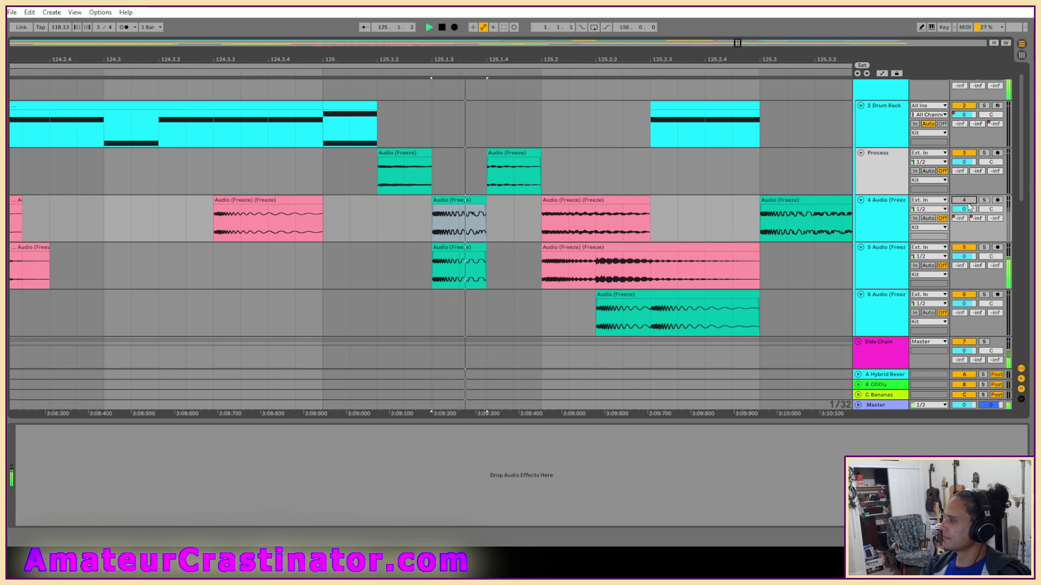
left_click(969, 247)
key("space")
key("space")
key("space")
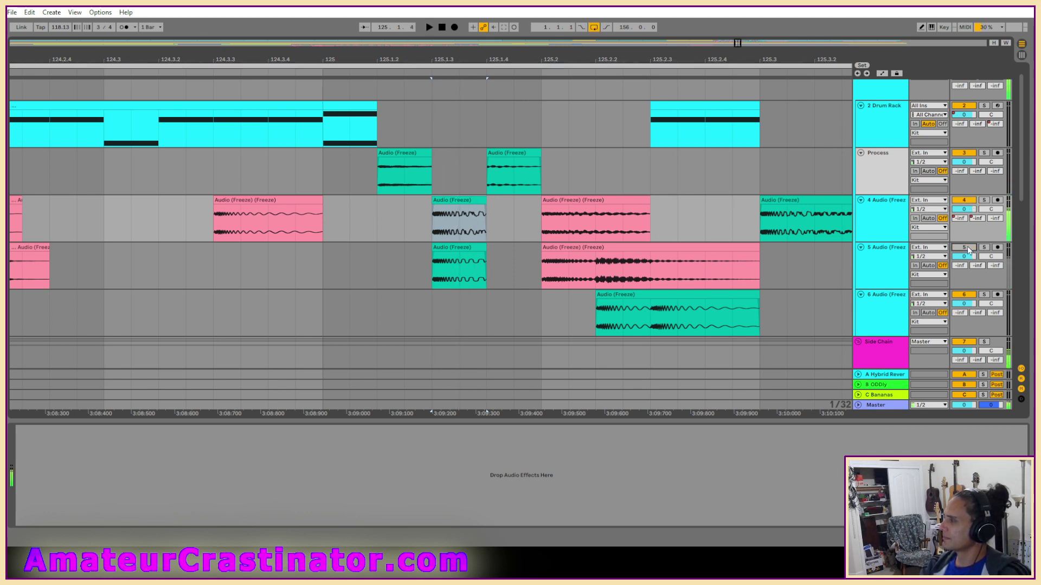
Replace the track 4 clip at 125.1.3 with the track 5 clip below it and unmute track 5
left_click(473, 264)
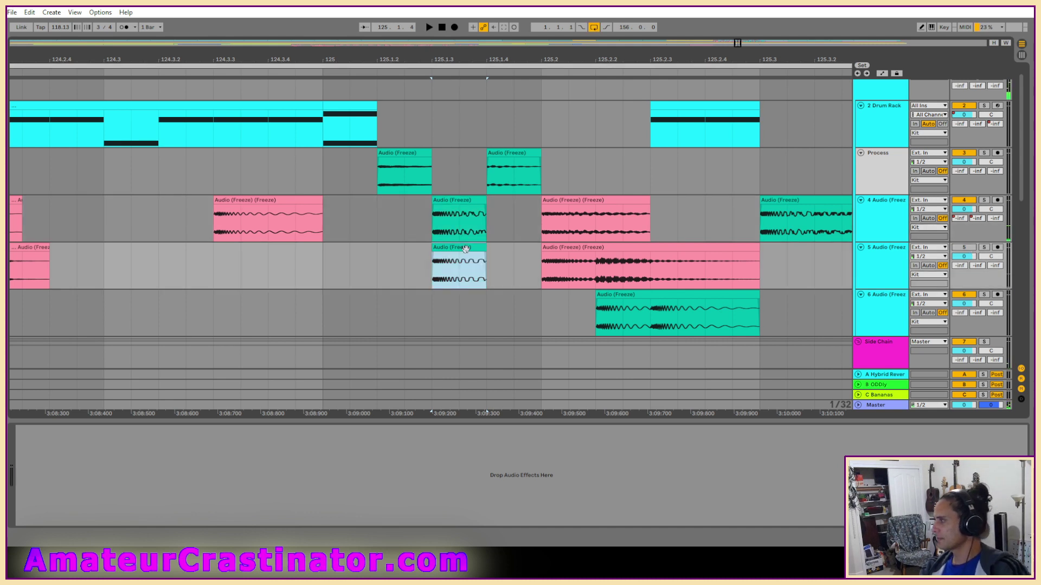
left_click(465, 201)
key("Delete")
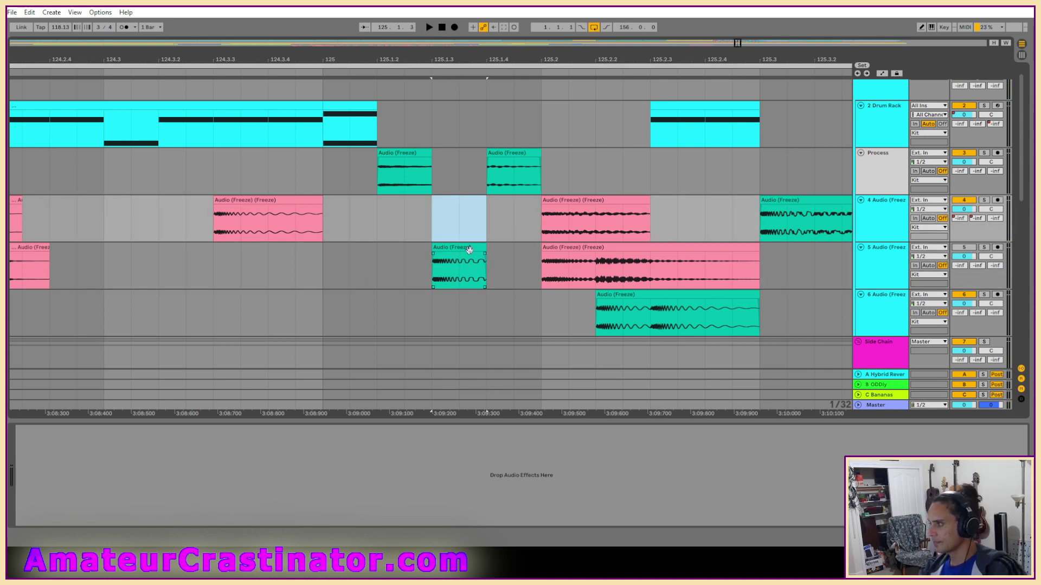
left_click_drag(467, 246, 467, 238)
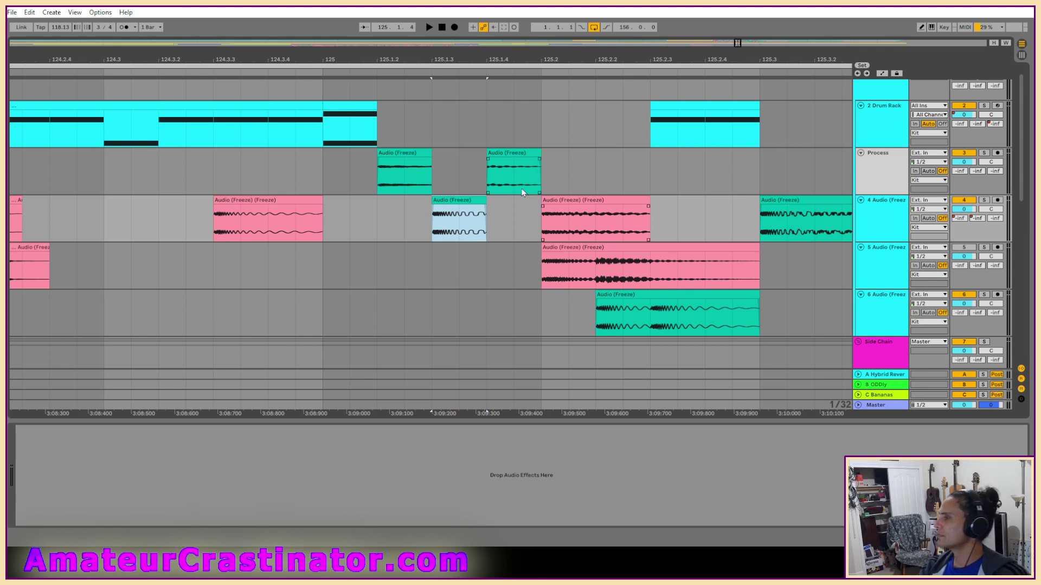
left_click(964, 248)
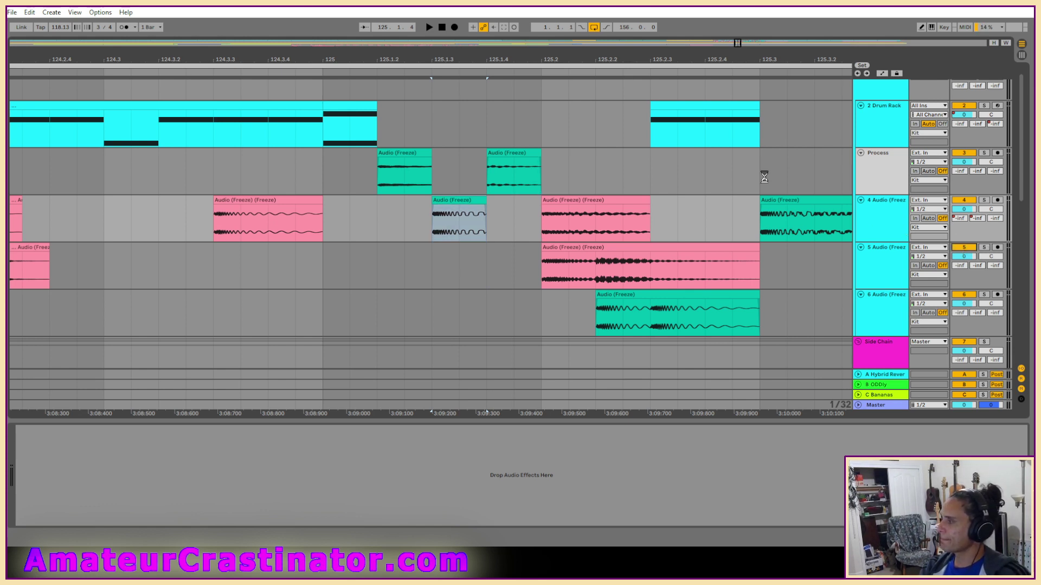
Solo the Process track, auditioning its clips from 125.1.2, and add an EQ Eight to the track
left_click(401, 163)
key("space")
key("s")
key("space")
key("space")
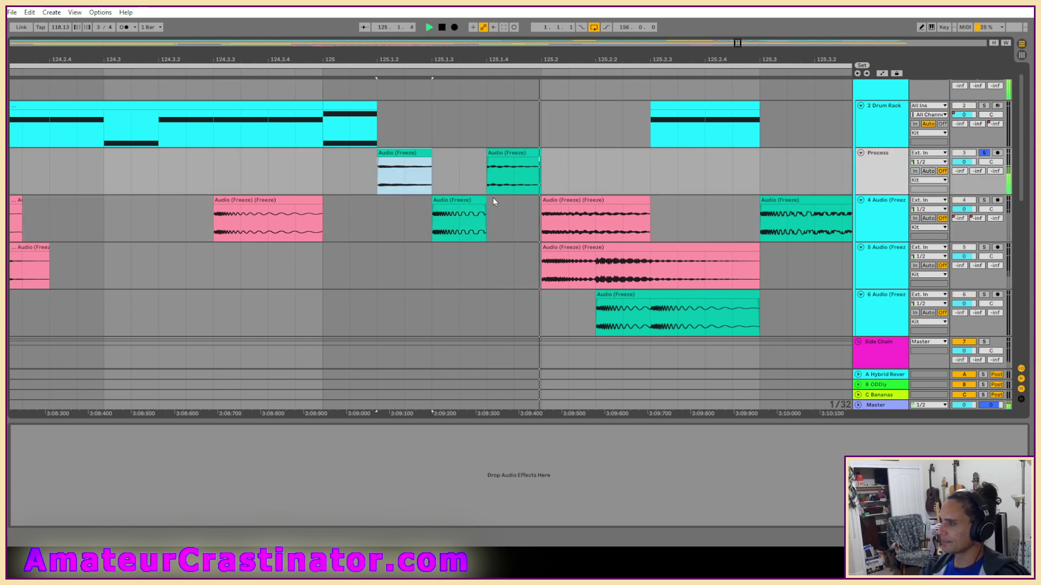
key("space")
key("space")
key("space")
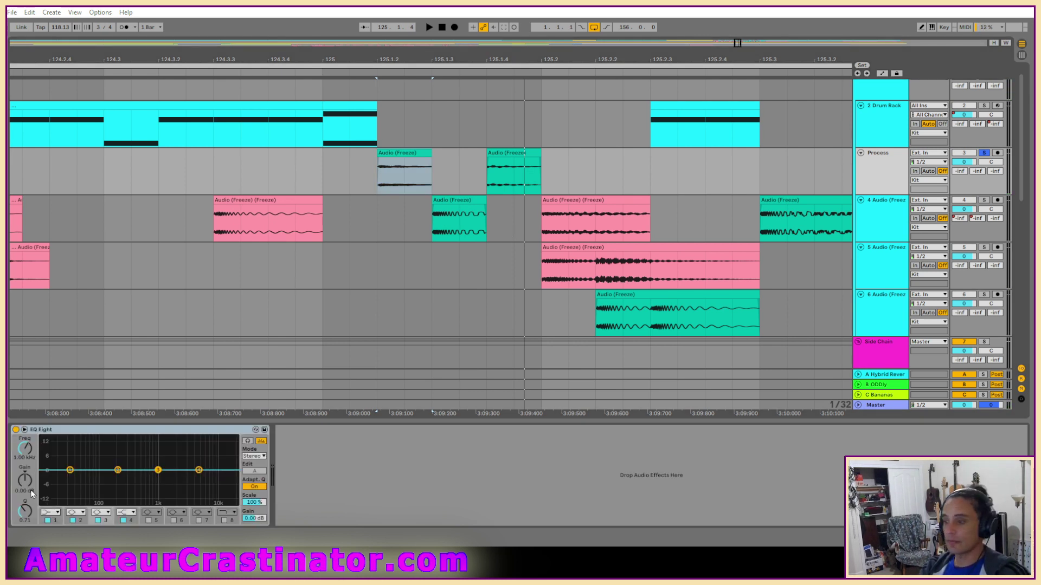
Set EQ Eight's band 1 to a low-cut filter at about 306 Hz while auditioning the Process clips
left_click(55, 514)
left_click(50, 457)
key("space")
left_click_drag(25, 449, 25, 417)
key("space")
key("space")
key("space")
key("space")
key("space")
key("space")
key("space")
key("space")
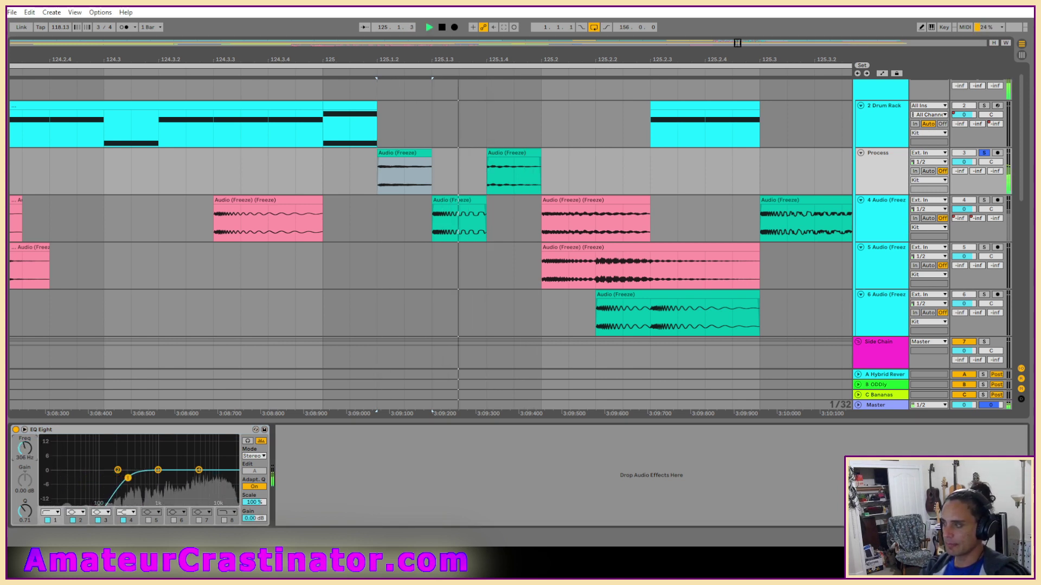
key("space")
key("space")
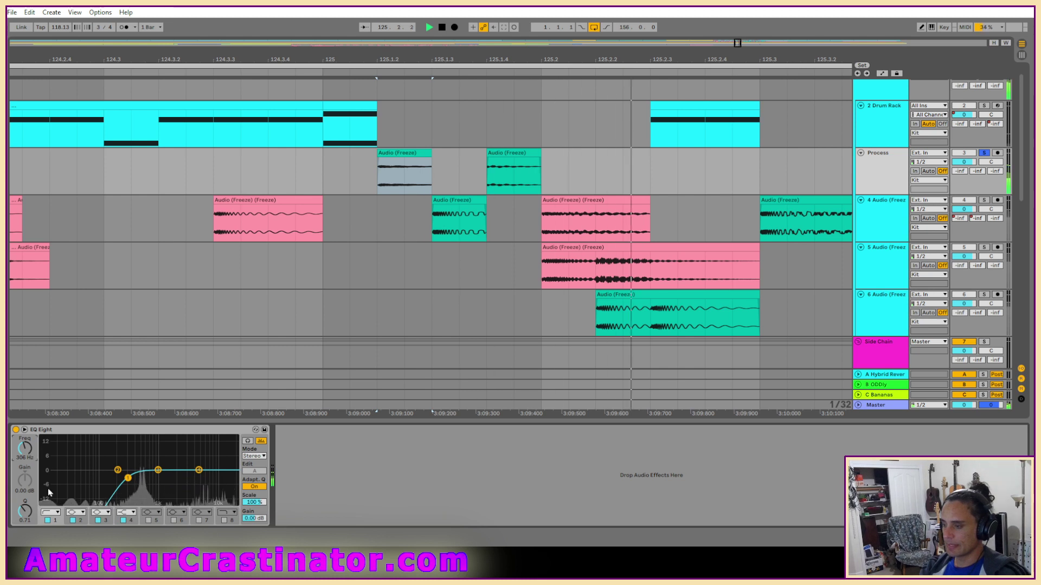
key("space")
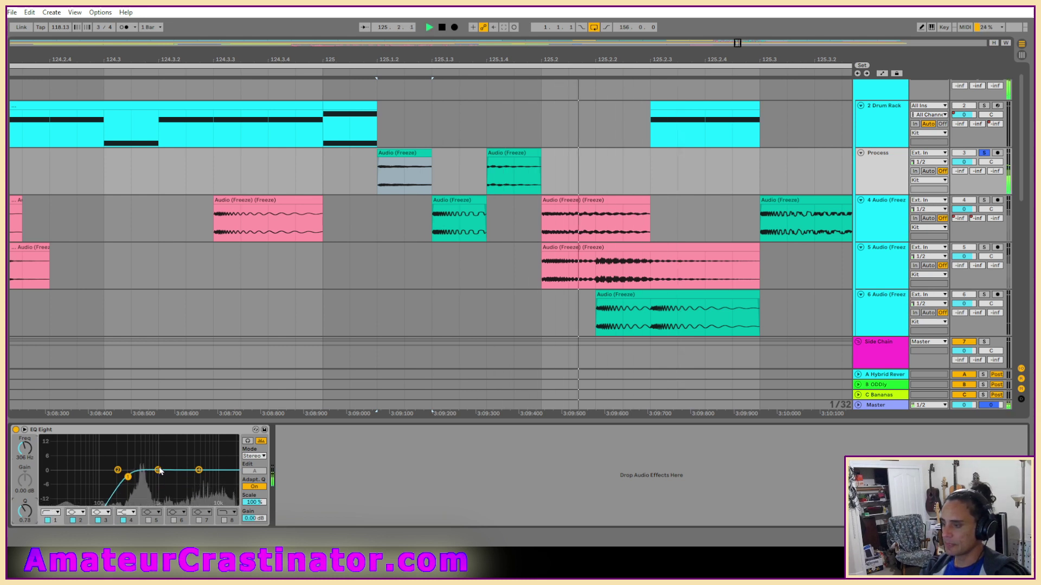
Cut EQ Eight's band 3 by 3.57 dB at 1.32 kHz with a Q of 3.19, checking the sound by playback
mouse_move(160, 471)
left_mouse_down()
mouse_move(176, 489)
mouse_move(166, 489)
left_mouse_up()
key("space")
key("space")
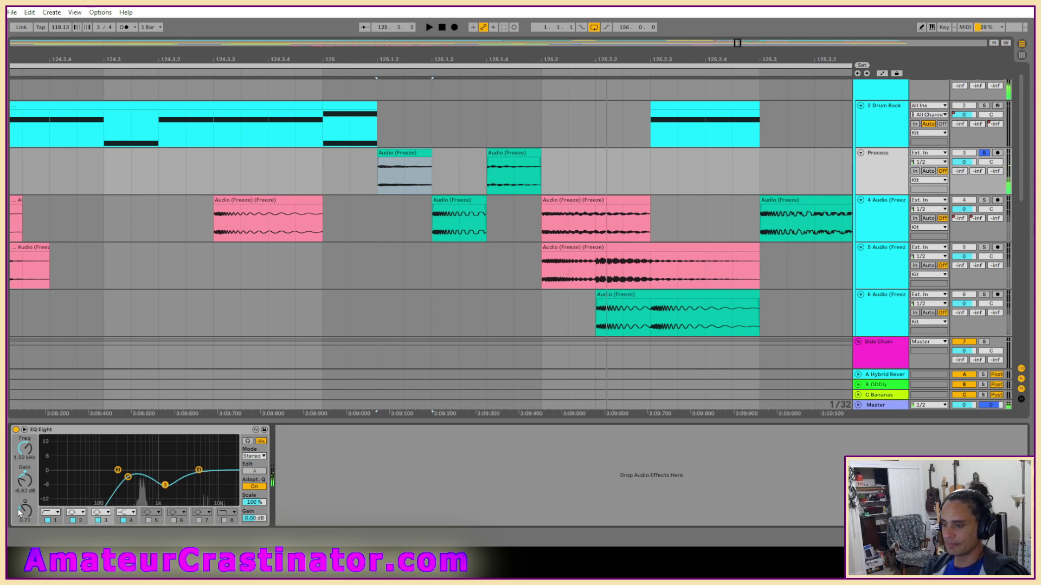
left_click_drag(19, 513, 26, 486)
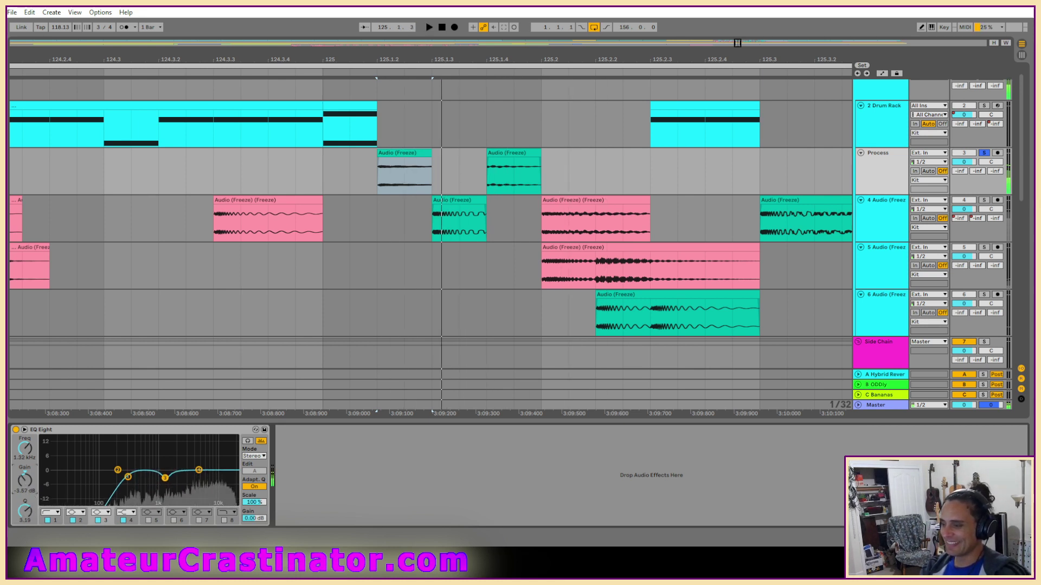
key("space")
key("space")
key("space")
key("space")
left_click_drag(25, 449, 27, 448)
key("space")
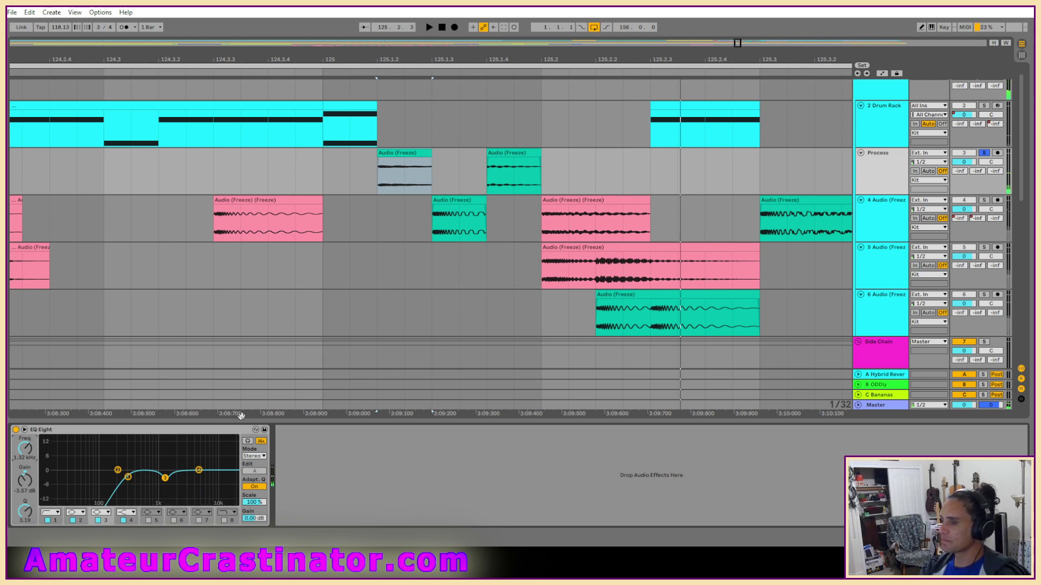
Add a Saturator after the EQ Eight with the Sinoid Fold curve and compare the sound with it bypassed
key("space")
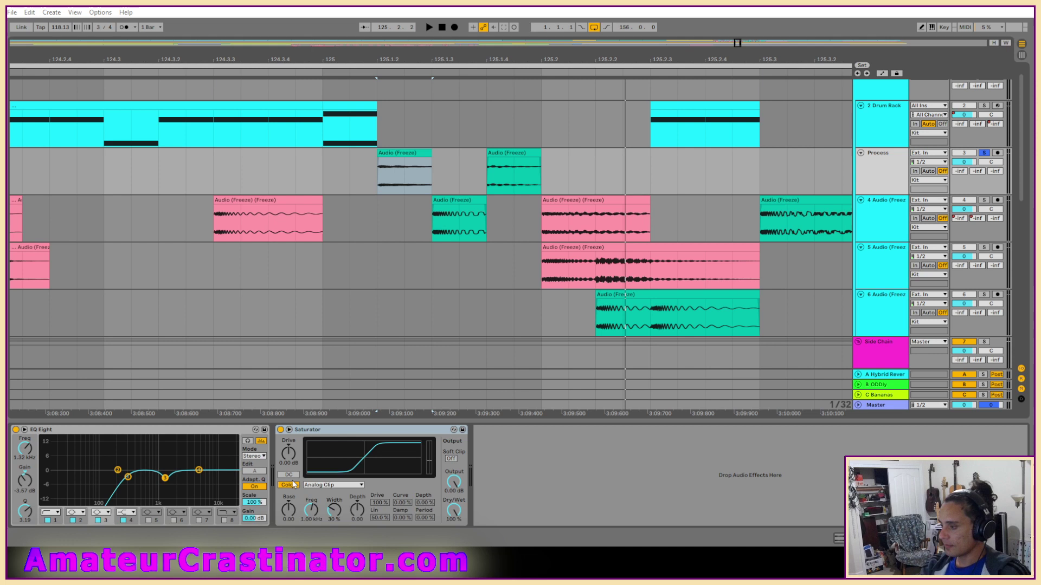
left_click(335, 486)
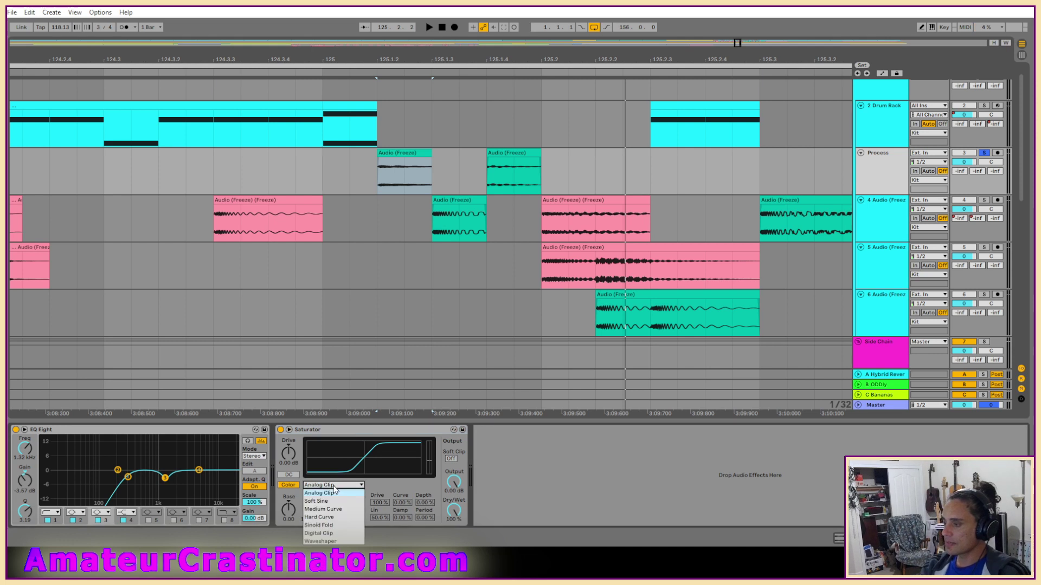
left_click(332, 525)
key("space")
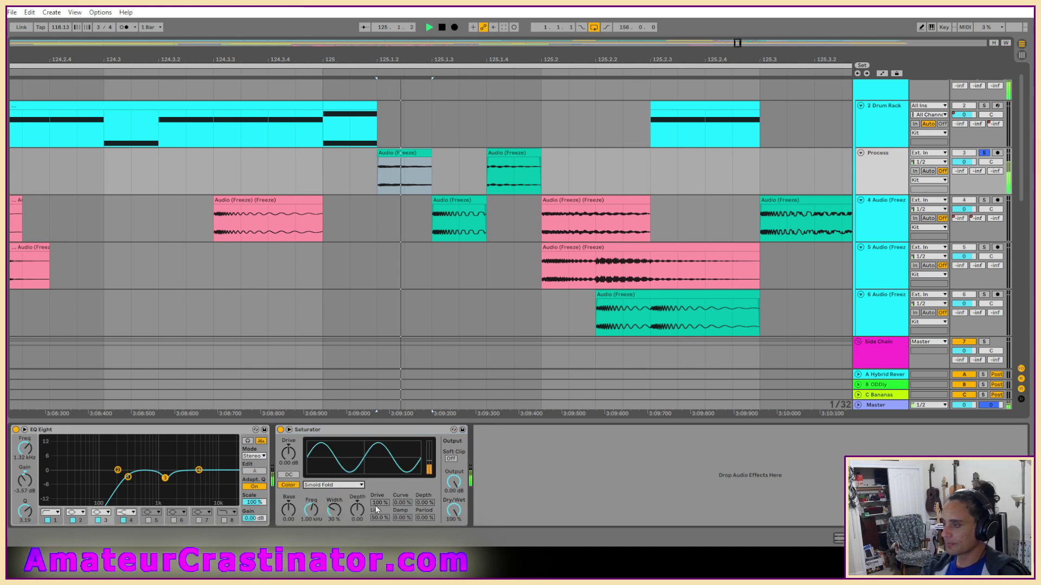
left_click(280, 429)
left_click(280, 430)
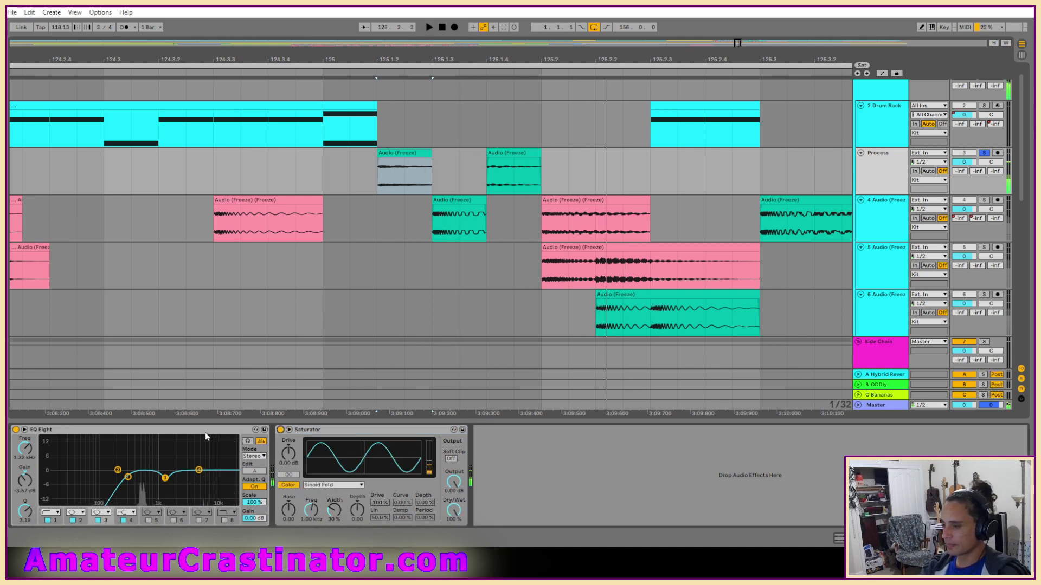
Duplicate the EQ Eight, place the Saturator between the two equalizers, and play the result
left_click(207, 432)
key("ctrl+d")
left_click_drag(676, 436, 274, 433)
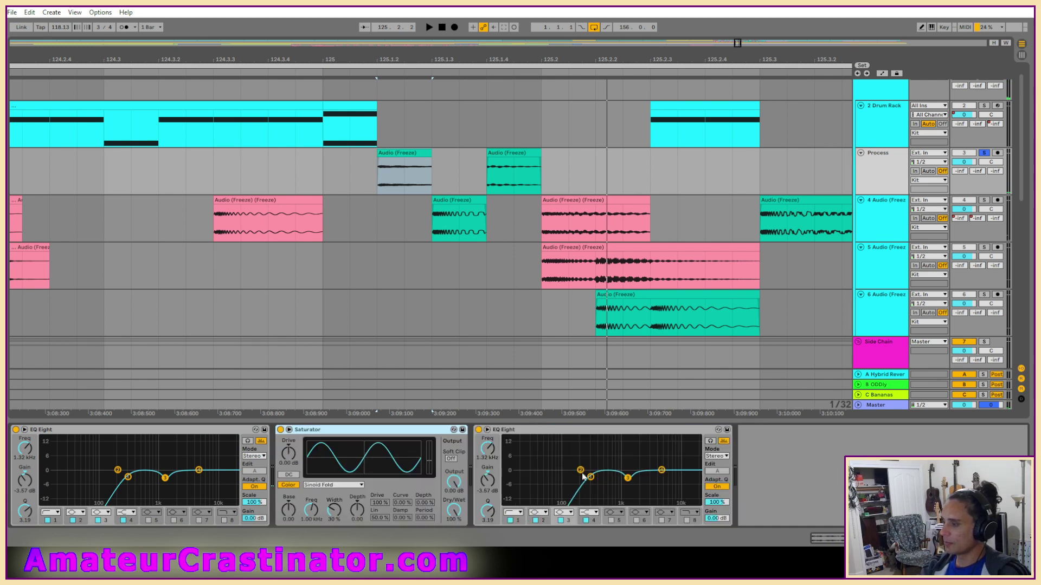
key("space")
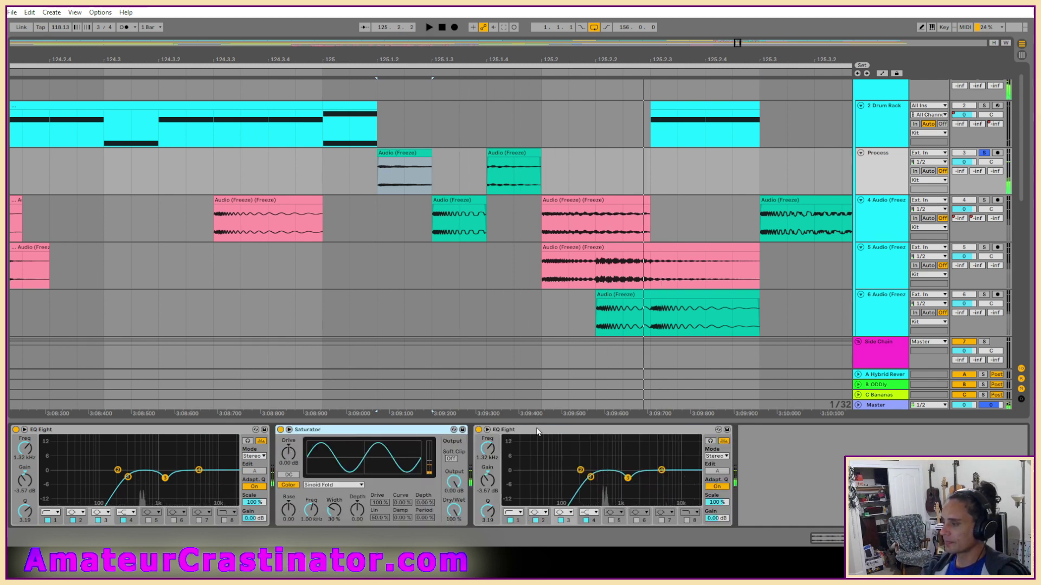
Play the clips on the Process track through the effect chain, both soloed and with the full mix from bar 125
left_click(494, 431)
key("space")
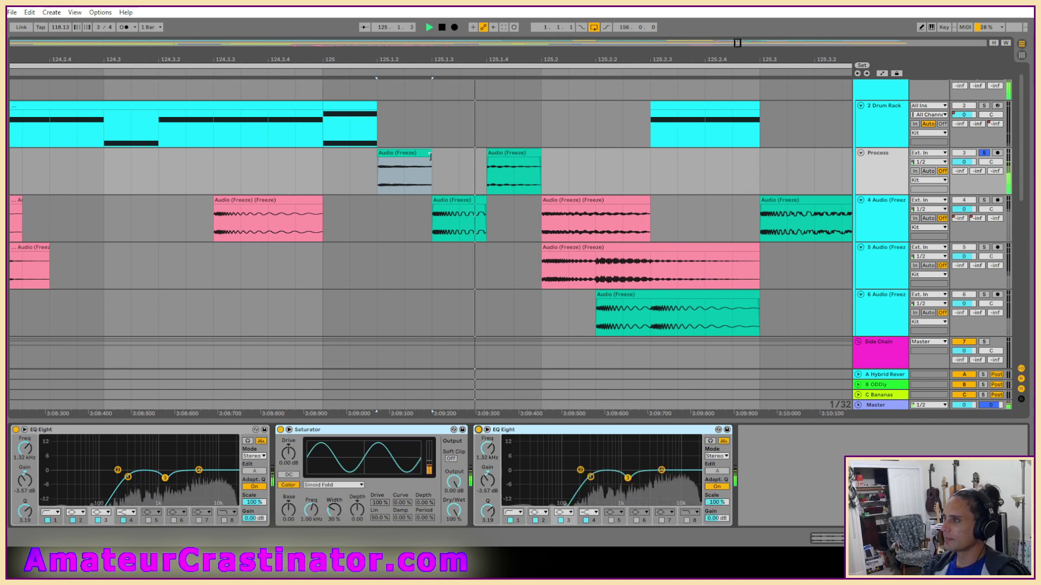
key("space")
left_click(322, 177)
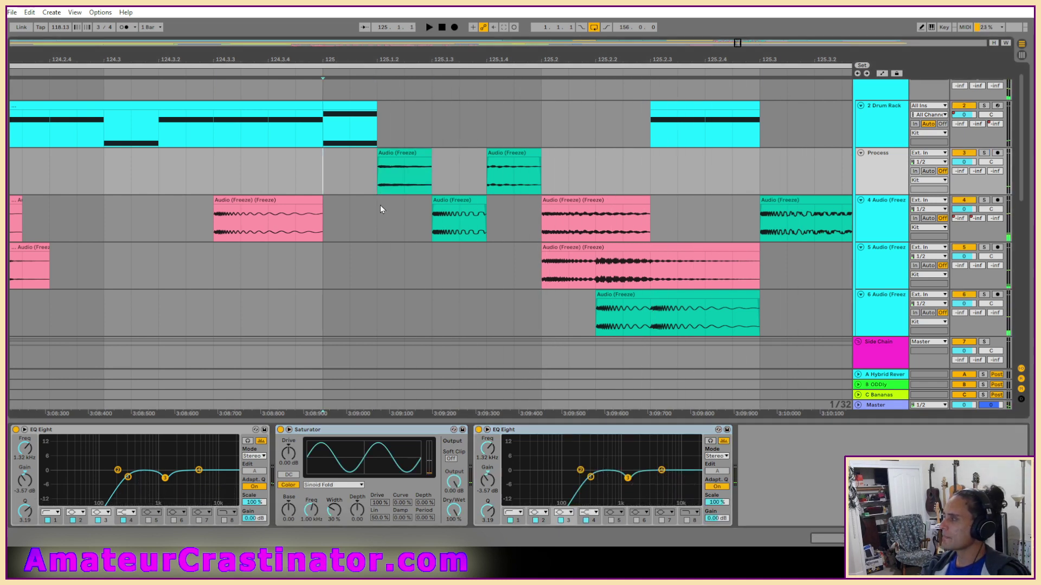
key("space")
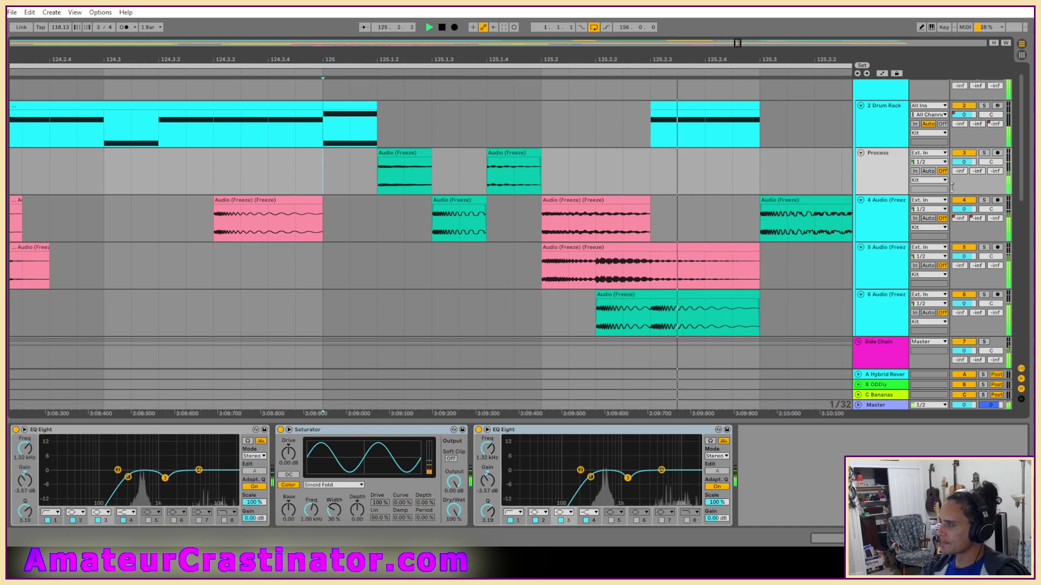
key("space")
Freeze and flatten the Process track to render its EQ and saturation into the audio clips
right_click(866, 179)
left_click(890, 240)
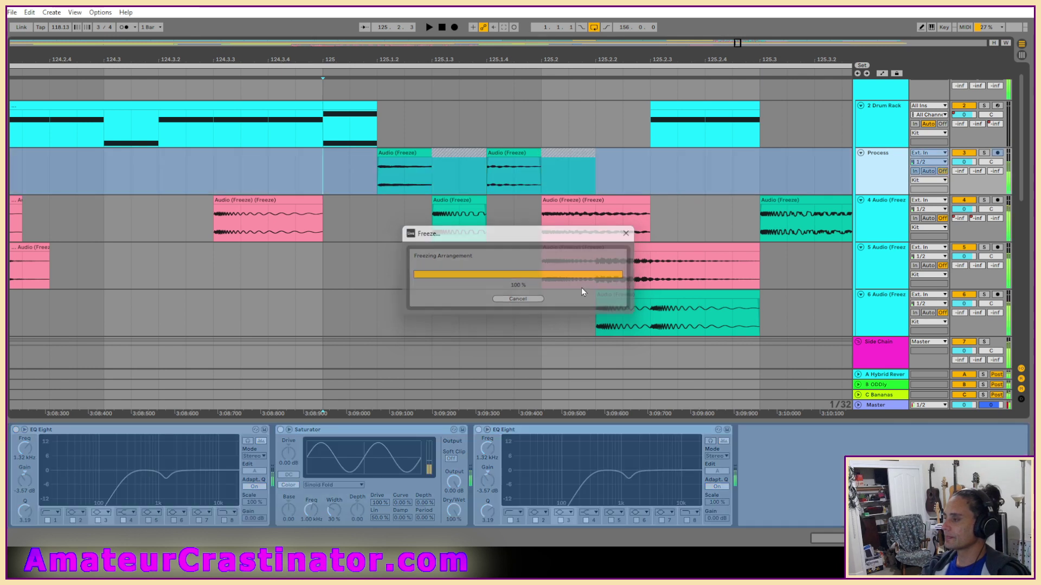
right_click(891, 165)
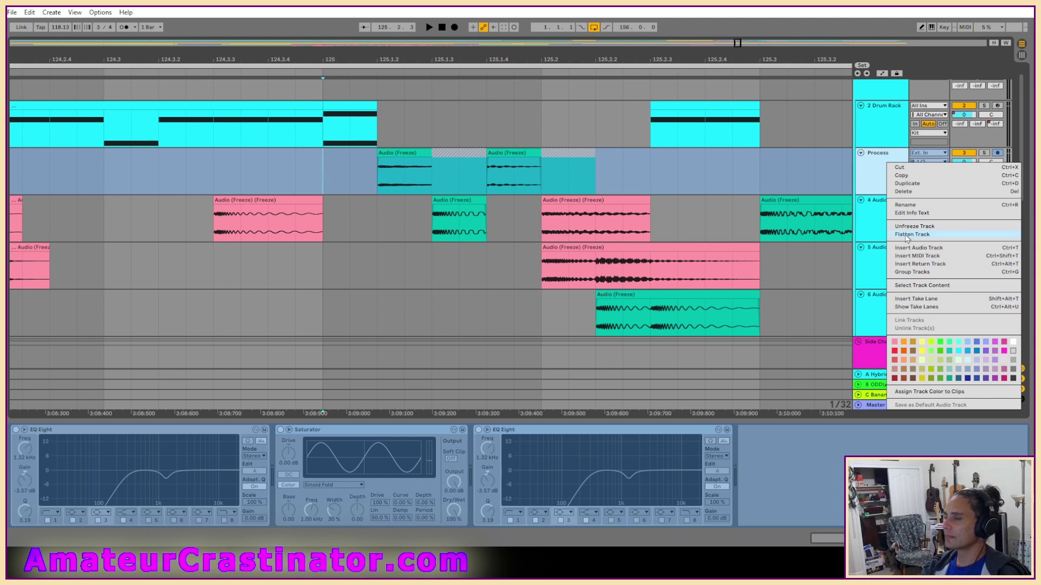
left_click(912, 235)
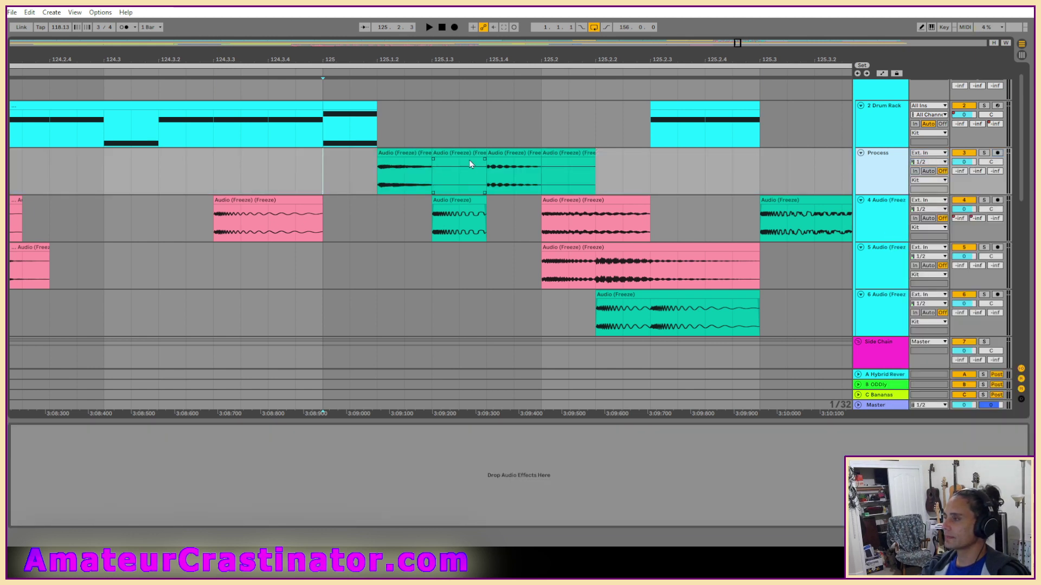
Delete the two silent tail clips at 125.1.3 and 125.2 on the Process track
left_click(469, 160)
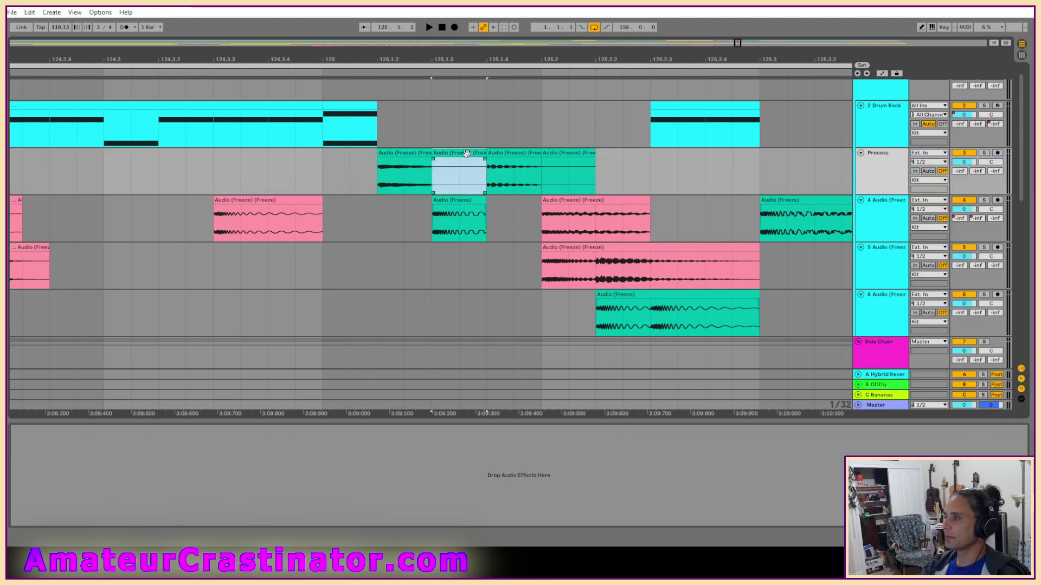
left_click(556, 155)
key("Delete")
Colour the two remaining flattened clips on the Process track pink
left_click(518, 157)
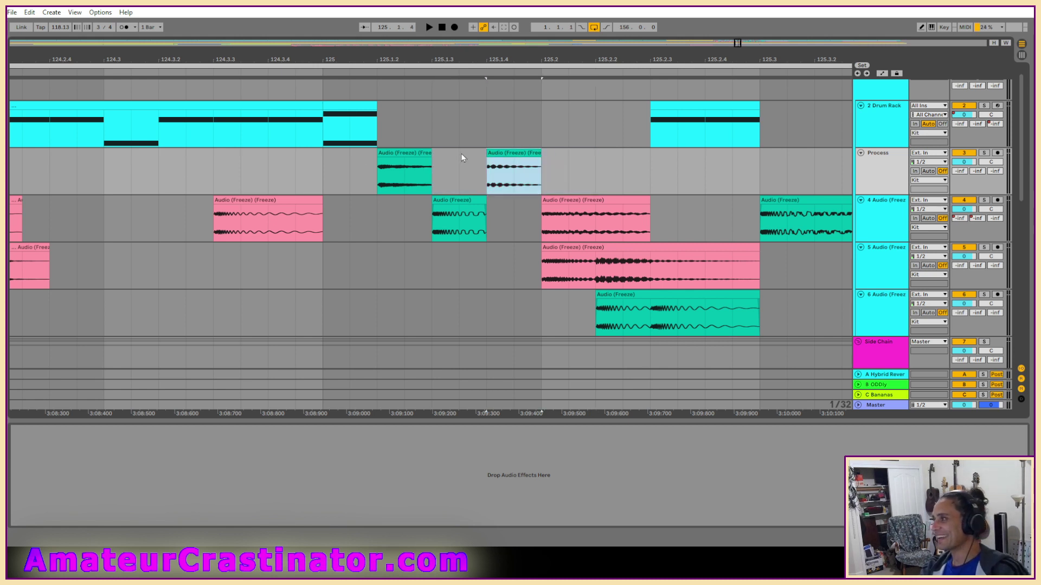
left_click(399, 167, "shift")
right_click(406, 155)
left_click(415, 327)
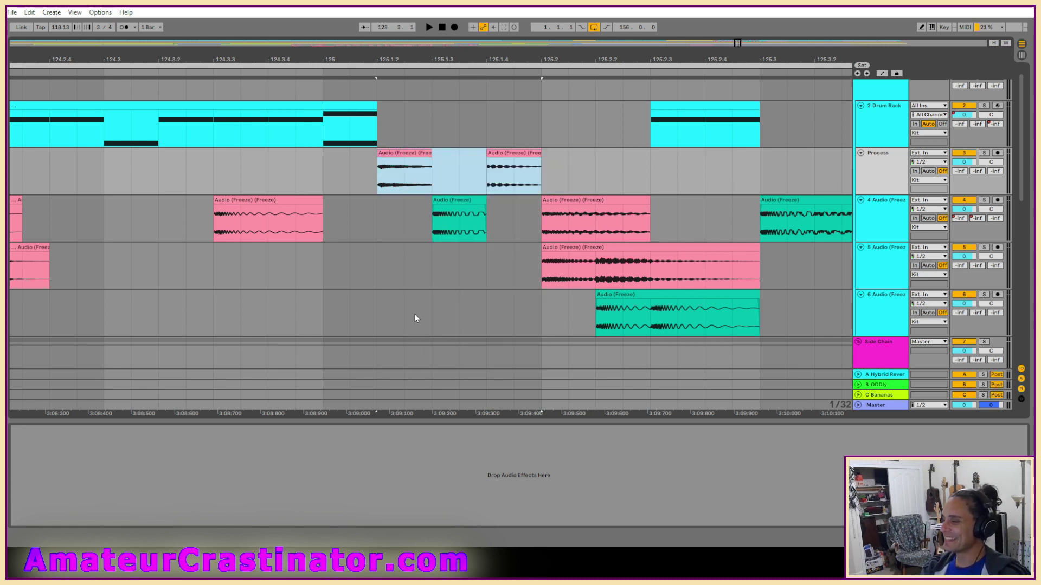
Move the two pink clips down to track 4, bring the green clip at 125.1.3 up to the Process track, and play it soloed
mouse_move(400, 155)
left_mouse_down()
mouse_move(456, 195)
mouse_move(462, 185)
mouse_move(455, 199)
mouse_move(461, 169)
mouse_move(450, 160)
left_mouse_up()
left_click(462, 186)
key("ctrl+z")
key("s")
key("space")
Give the green Process clip a fade-out, trim its end slightly shorter, and audition it in the full mix
key("space")
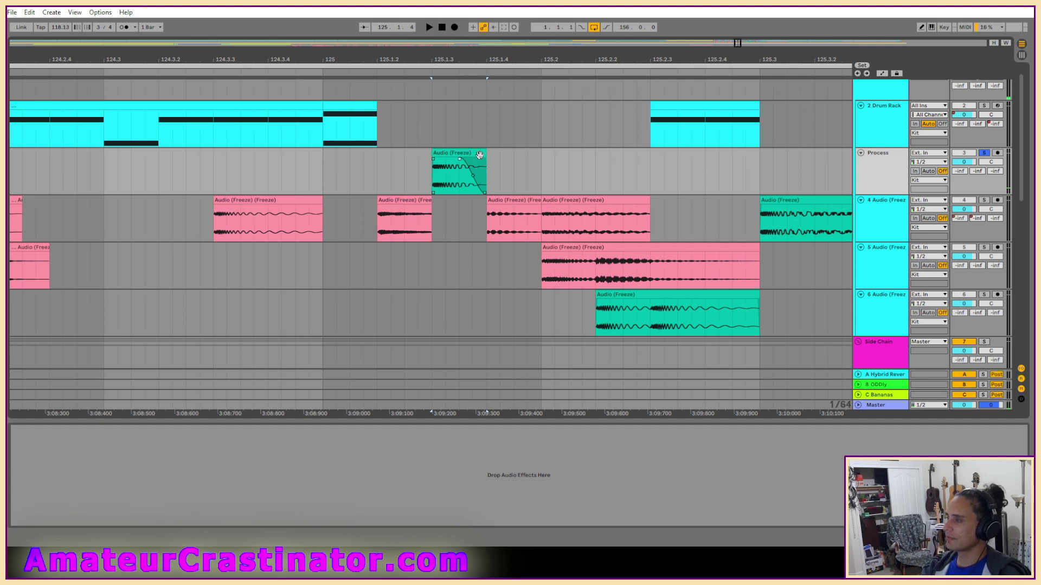
left_click_drag(480, 154, 443, 161)
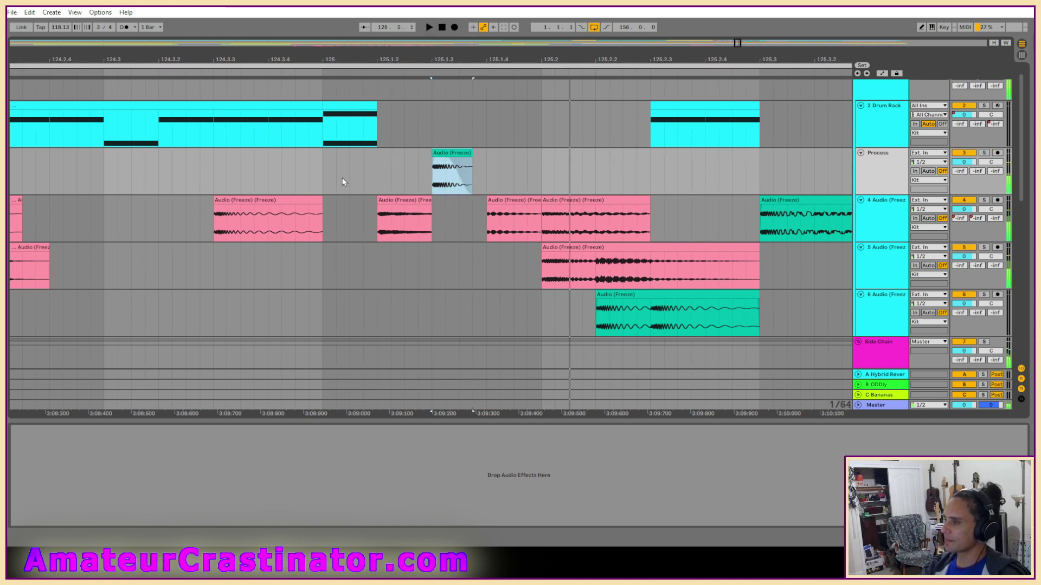
left_click(325, 183)
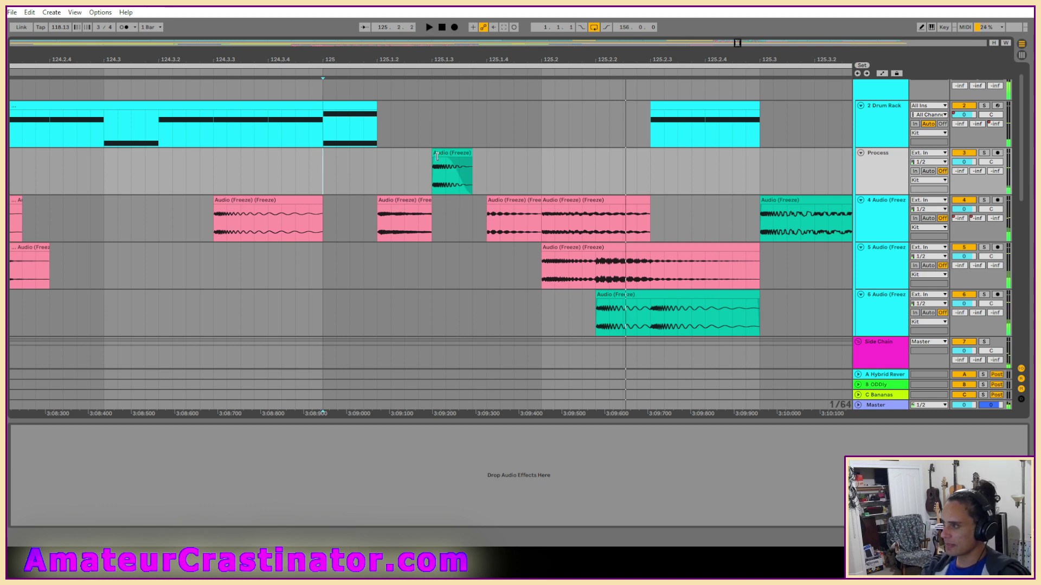
Add an EQ Eight for the green Process clip and set band 1 to a low-cut filter in the low bass
left_click(459, 184)
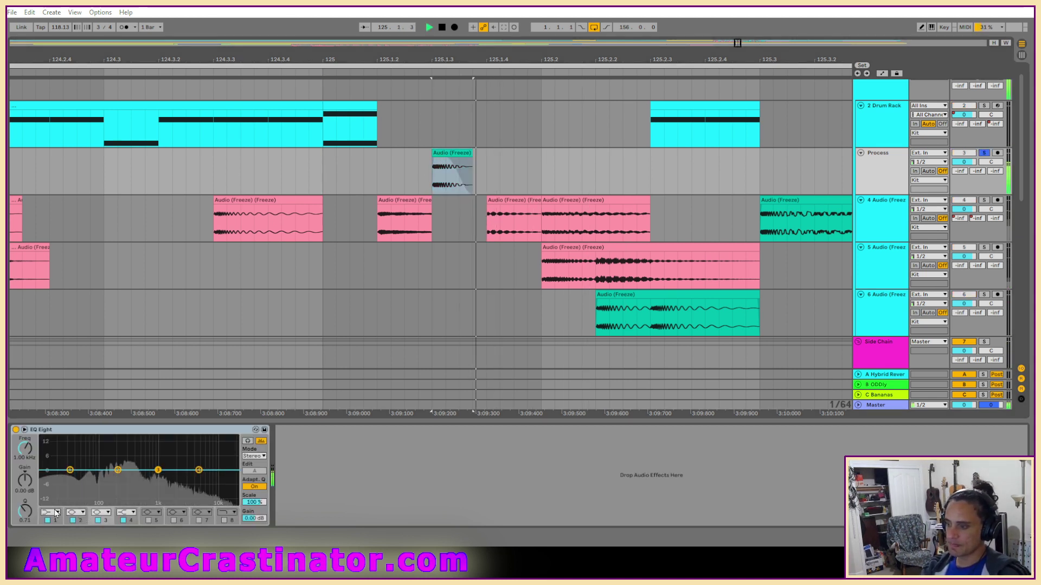
left_click(50, 512)
left_click_drag(13, 456, 13, 452)
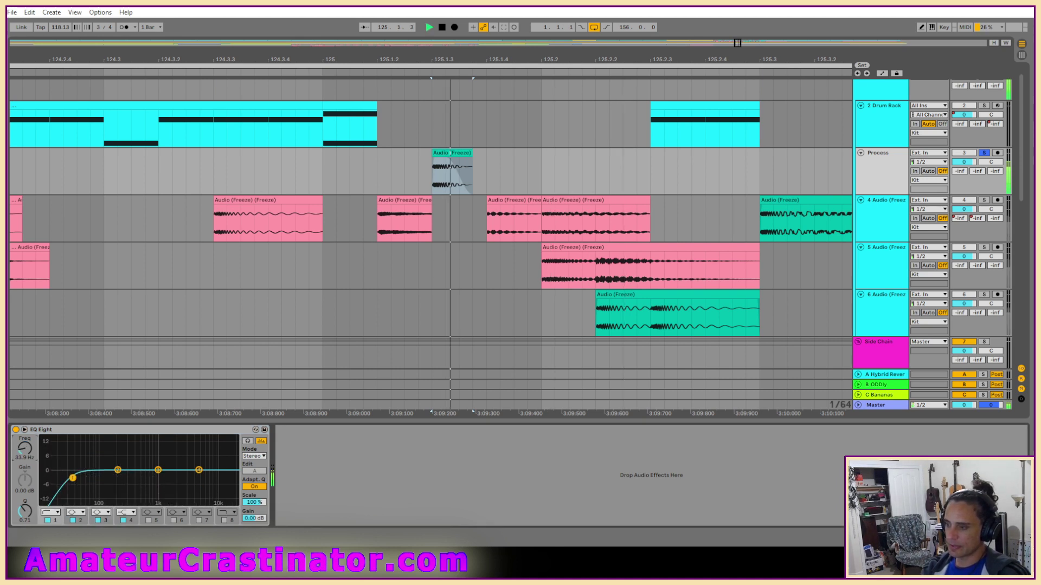
Cut EQ Eight's band 2 by 2.36 dB at 215 Hz with a Q of 4.43 and compare with the band off
left_click_drag(118, 470, 120, 476)
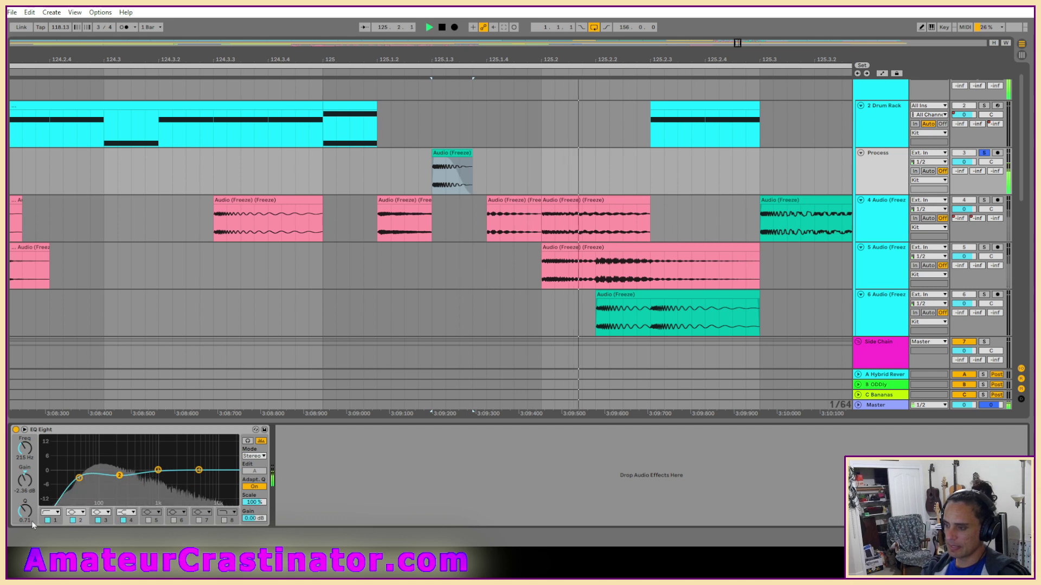
left_click_drag(25, 511, 25, 463)
key("space")
key("space")
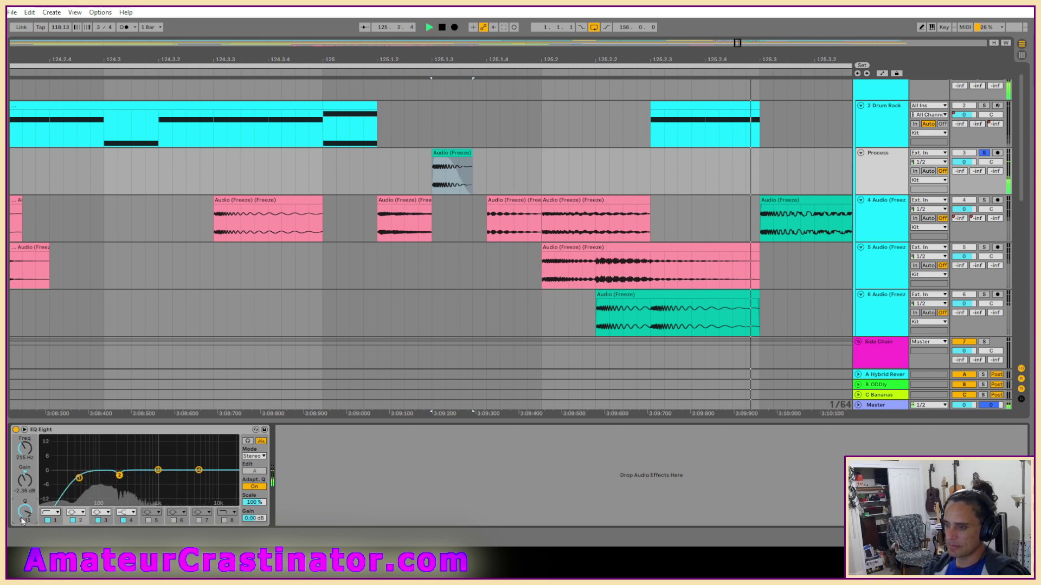
key("space")
left_click_drag(25, 511, 25, 522)
key("space")
key("space")
key("space")
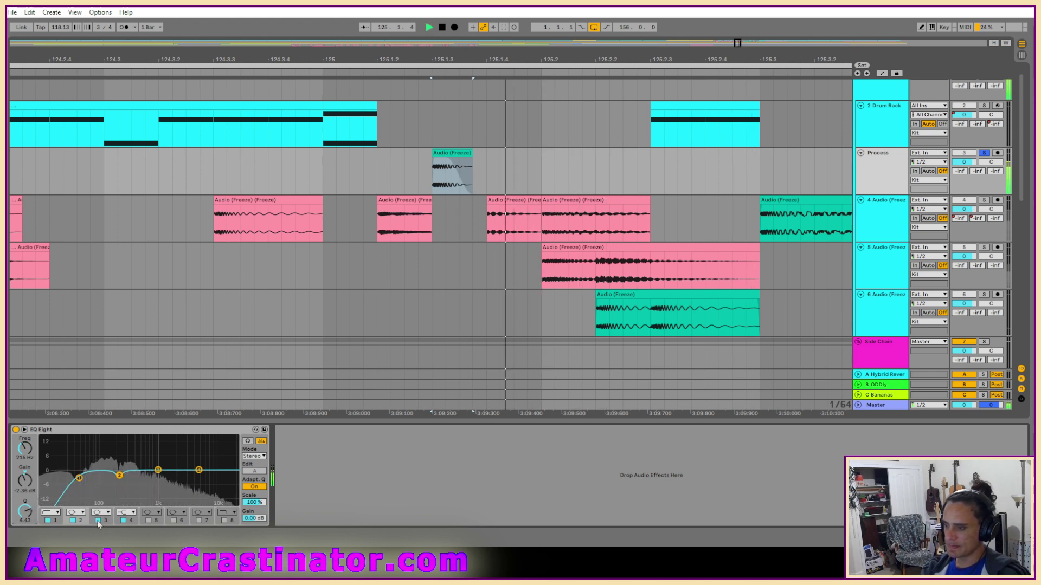
left_click(73, 520)
left_click(74, 520)
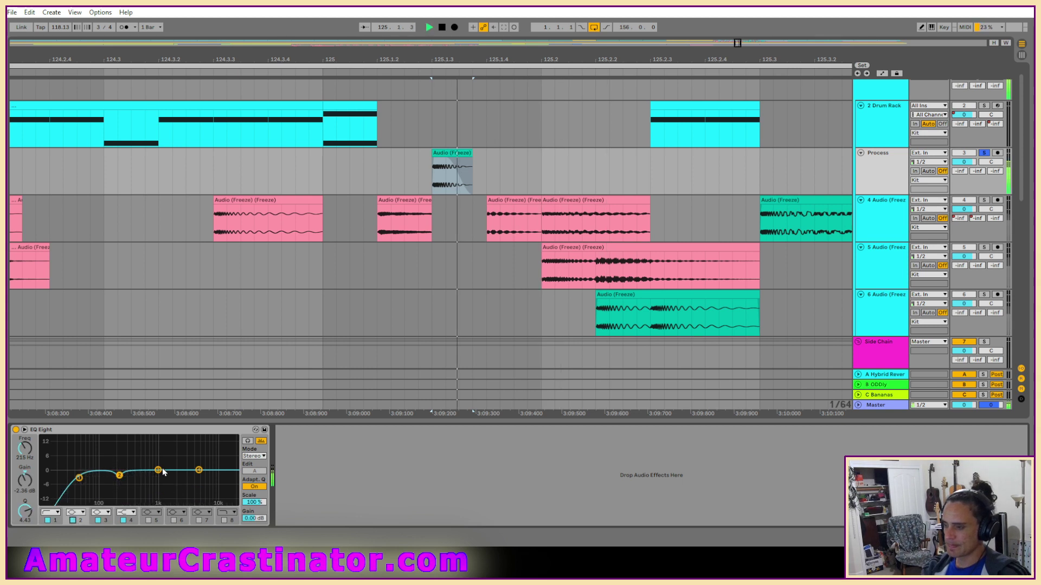
Cut EQ Eight's band 3 by 3.35 dB at 574 Hz with a Q of about 7, comparing the band on and off
left_click_drag(157, 470, 144, 478)
key("space")
key("space")
key("space")
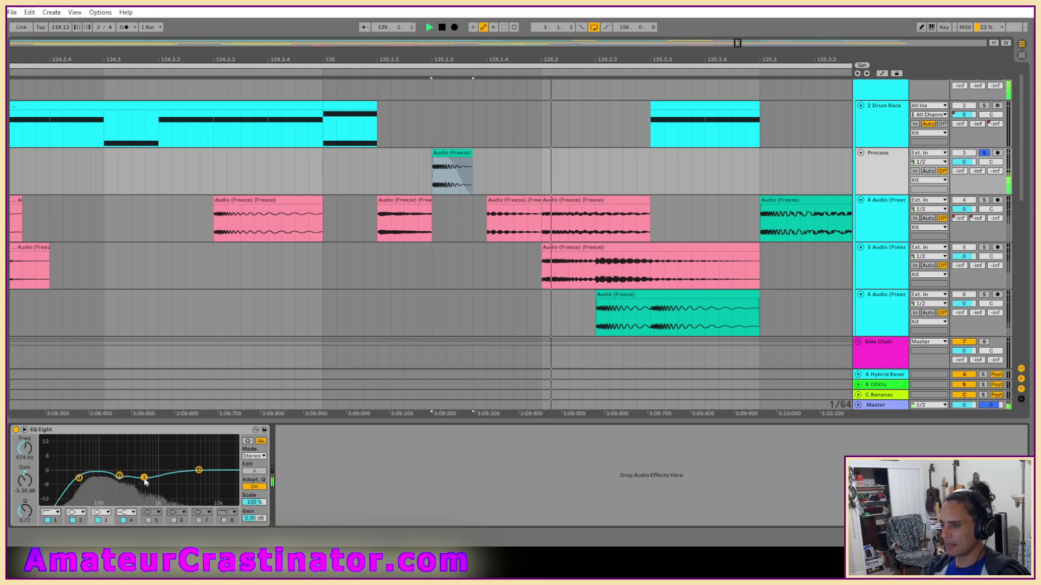
key("space")
key("space")
key("space")
key("space")
left_click_drag(25, 511, 25, 477)
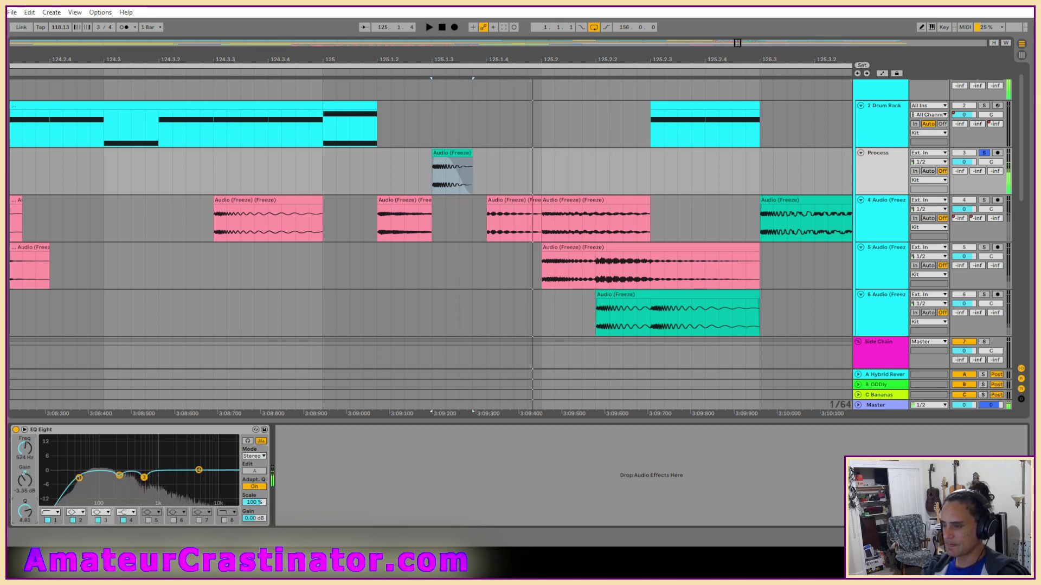
left_click(98, 521)
left_click(98, 521)
key("space")
key("space")
key("space")
key("space")
key("space")
key("space")
key("space")
key("space")
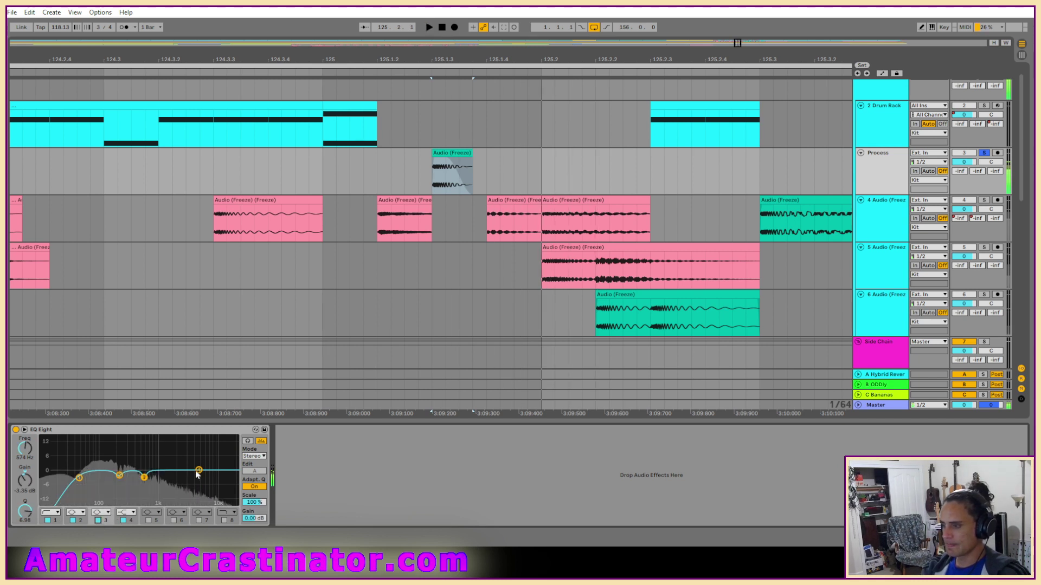
Set EQ Eight's band 4 to 4.17 kHz, and enable band 5 with a 4.09 dB cut at 1.09 kHz and a Q of 5.23
left_click_drag(198, 470, 194, 470)
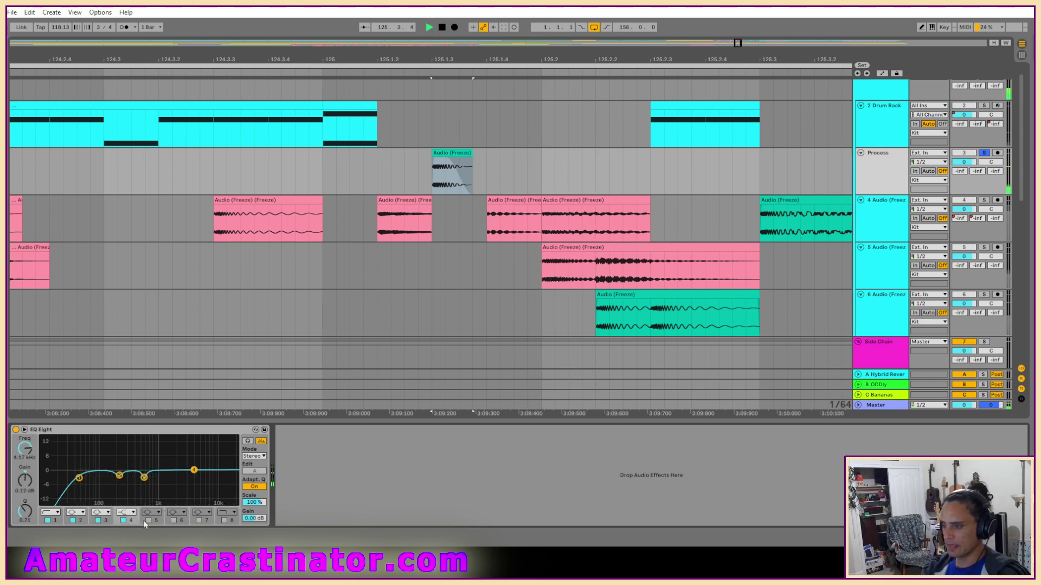
left_click_drag(100, 470, 160, 479)
key("space")
key("space")
key("space")
key("space")
key("space")
key("space")
key("space")
key("space")
key("space")
key("space")
key("space")
key("space")
key("space")
key("space")
key("space")
key("space")
key("space")
key("space")
key("space")
key("space")
key("space")
key("space")
key("space")
key("space")
key("space")
key("space")
key("space")
key("space")
key("space")
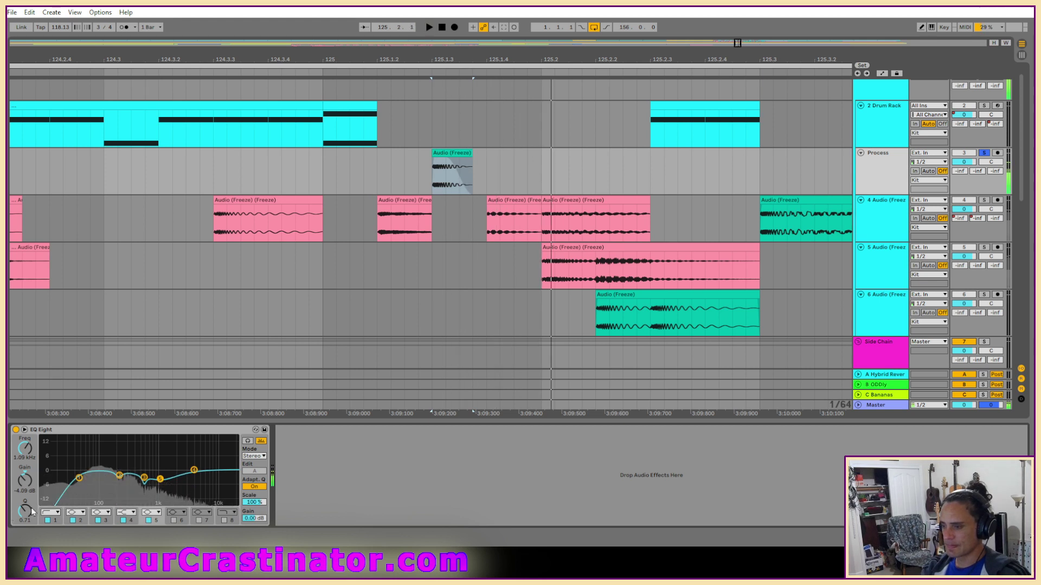
left_click_drag(25, 511, 25, 477)
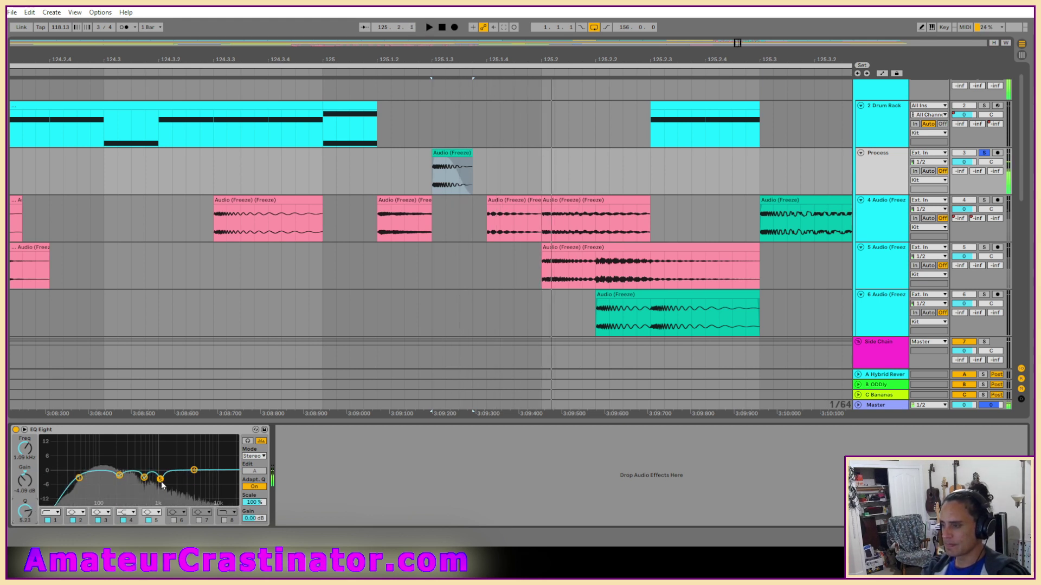
Add a Compressor after the EQ Eight in Peak mode with a 0 dB knee, 42 ms attack and 120 ms release
right_click(889, 187)
left_click(914, 237)
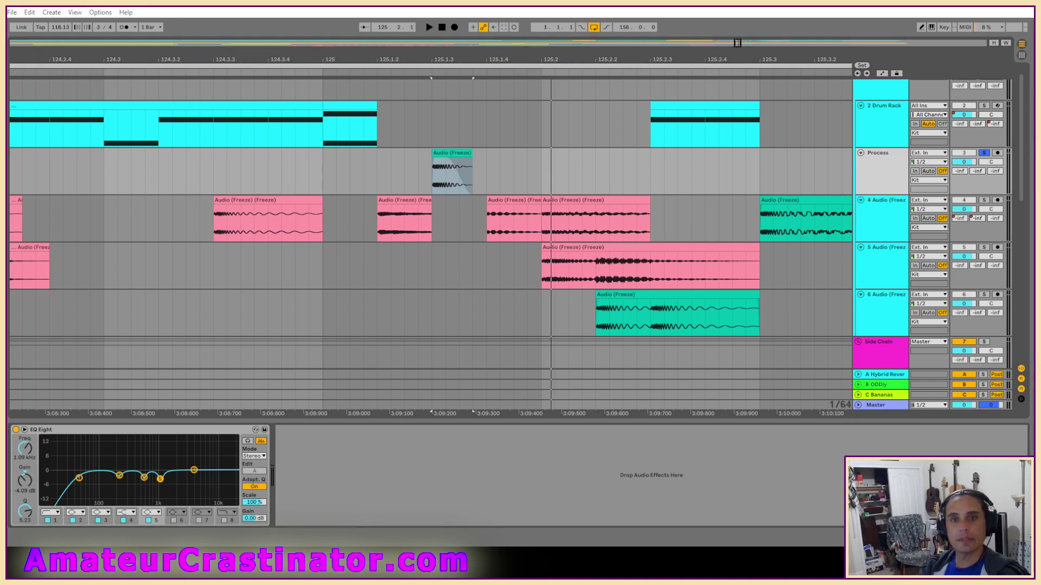
left_click_drag(364, 519, 364, 542)
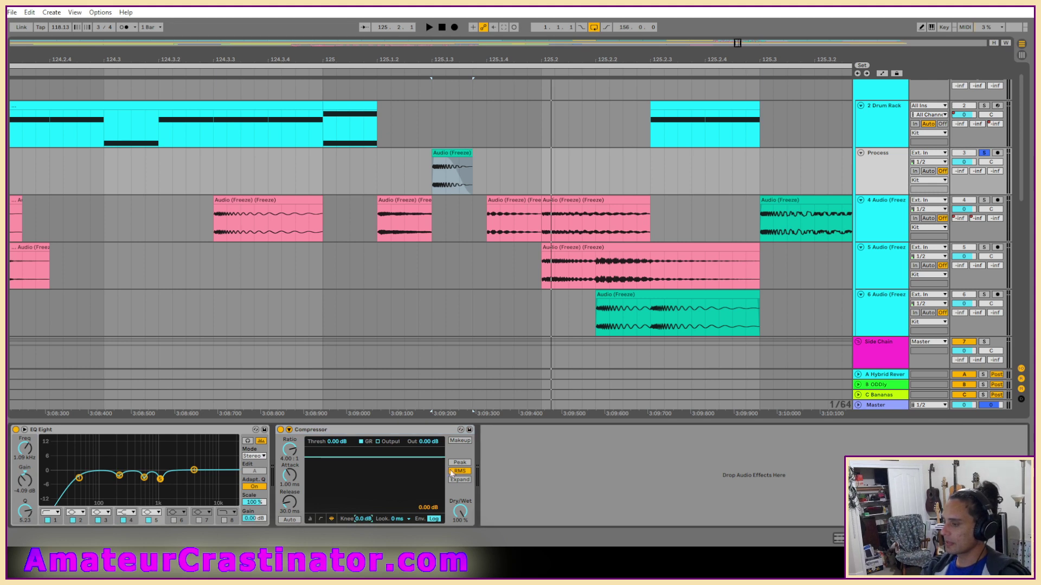
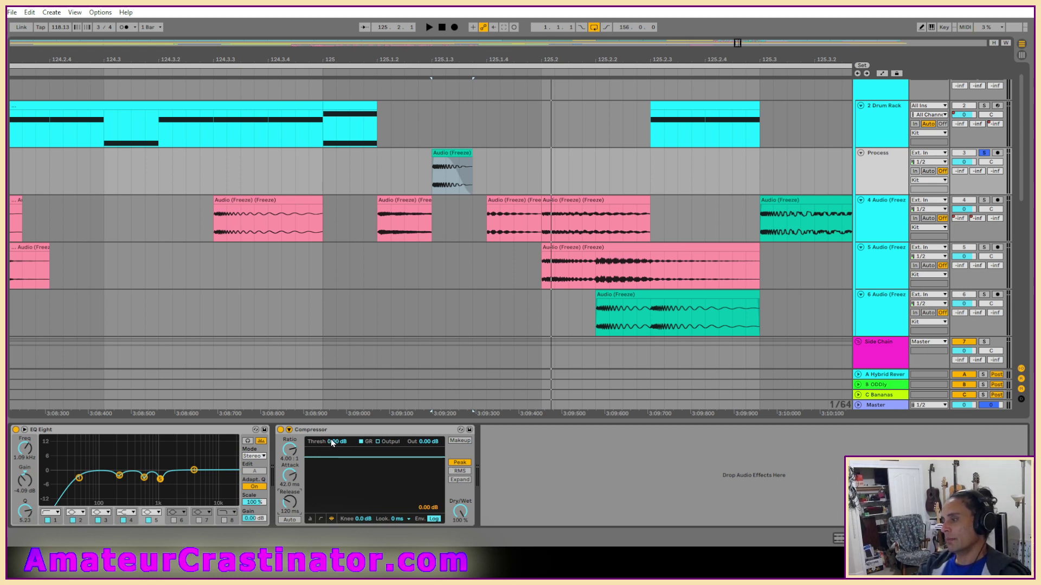
Lower the Compressor's threshold to -34 dB during playback and compare the sound with it bypassed
key("space")
left_click_drag(334, 442, 334, 488)
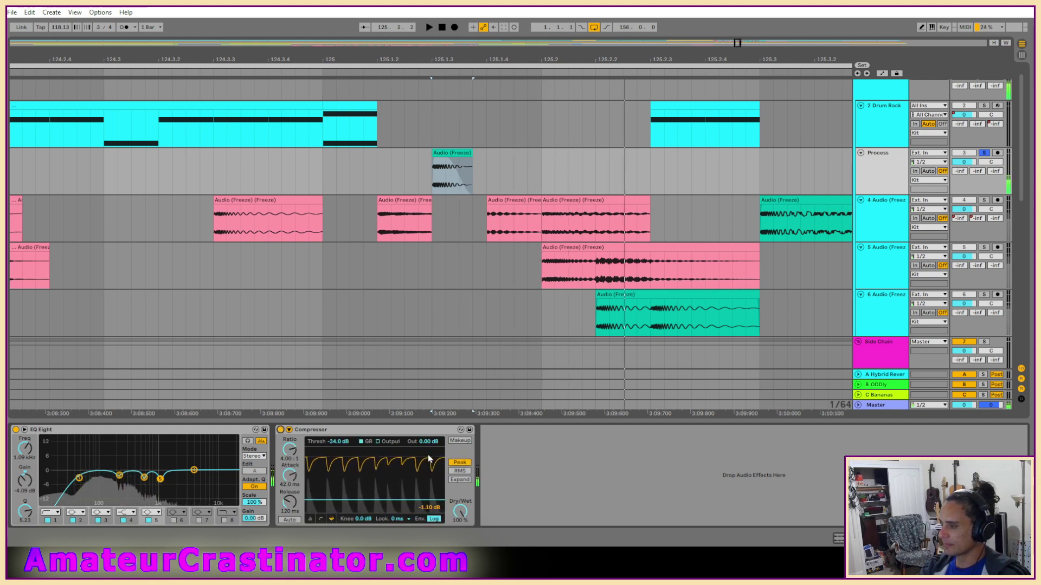
key("space")
key("space")
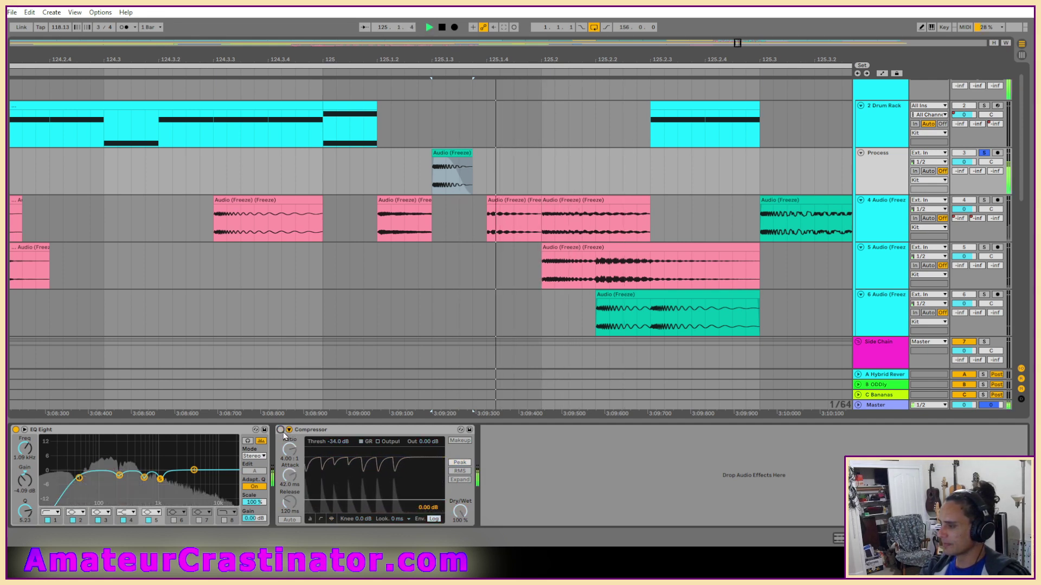
Set the Compressor's output gain to 2 dB and compare the looped clip with the Compressor on and bypassed
key("space")
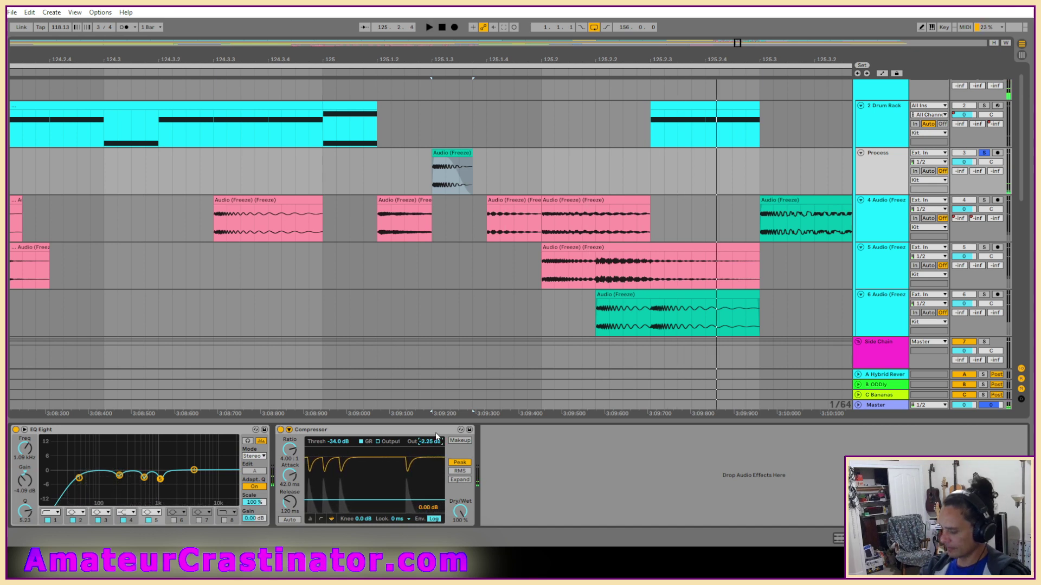
key("space")
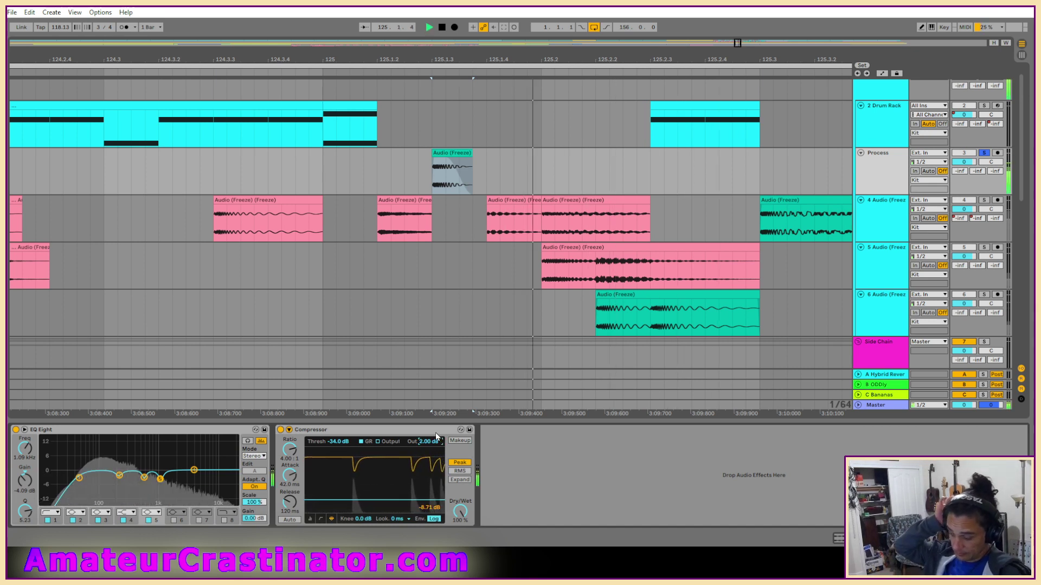
left_click(280, 429)
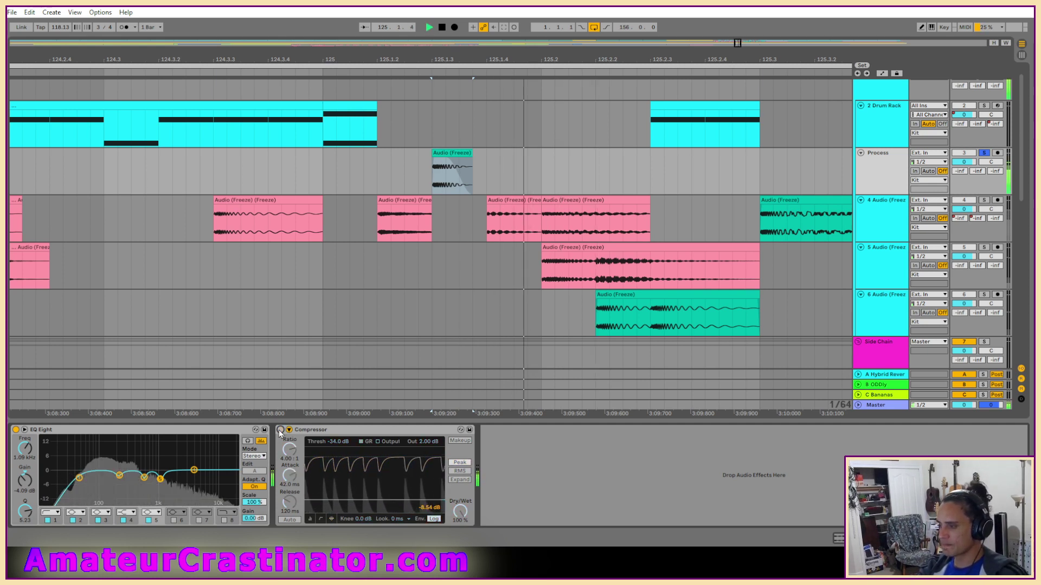
left_click(280, 429)
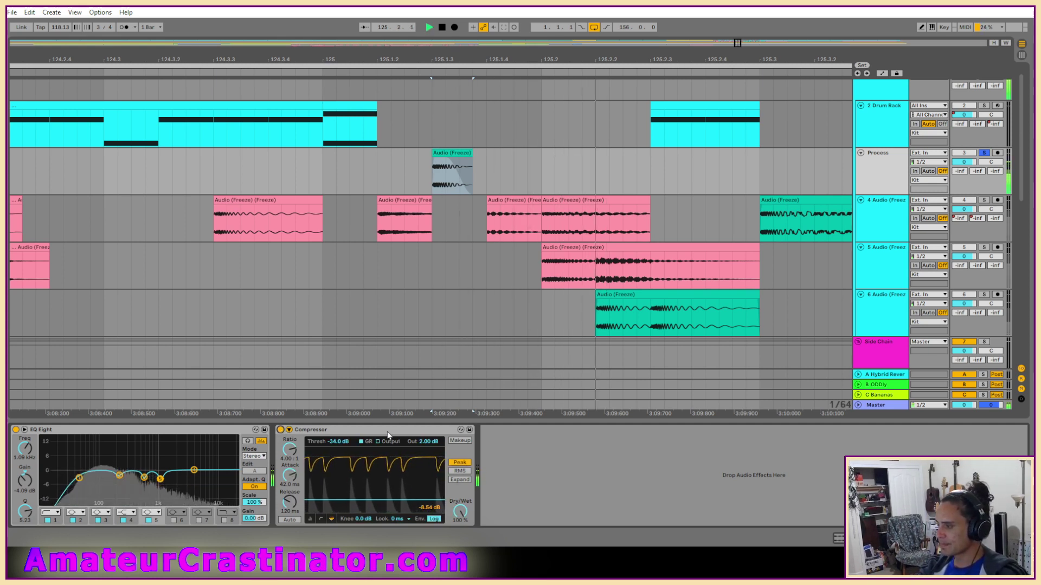
Set the Compressor's output gain to 2.5 dB, compare it with the effect bypassed, and unsolo the Process track
key("space")
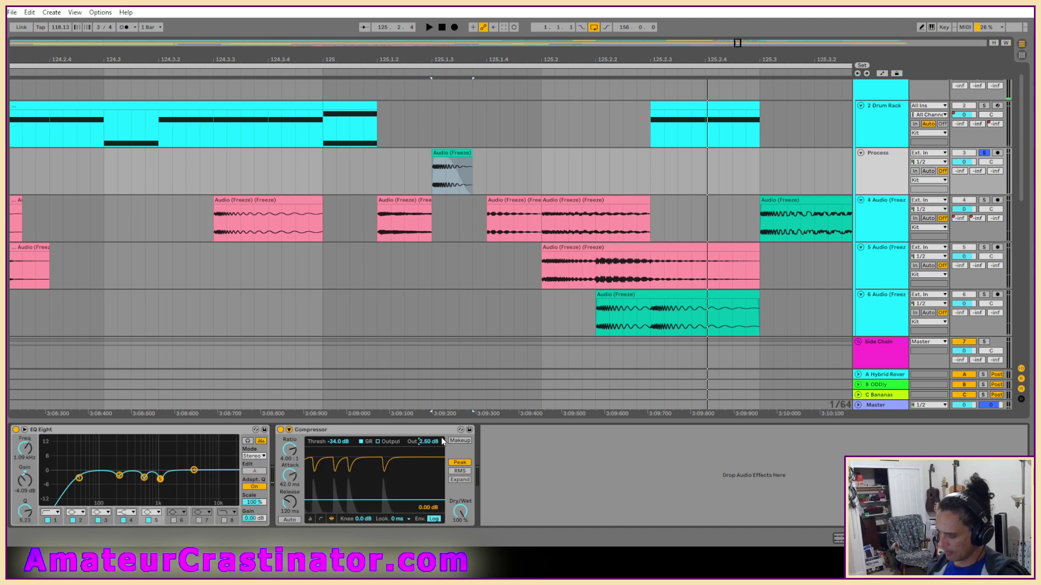
key("space")
left_click(281, 429)
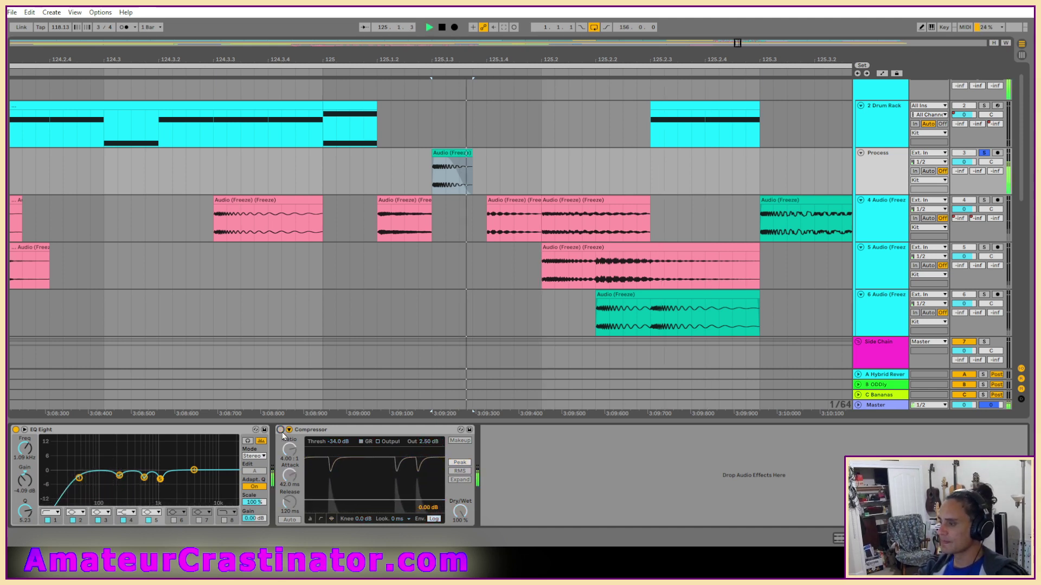
key("space")
left_click(281, 431)
key("space")
key("space")
left_click(282, 431)
key("space")
key("space")
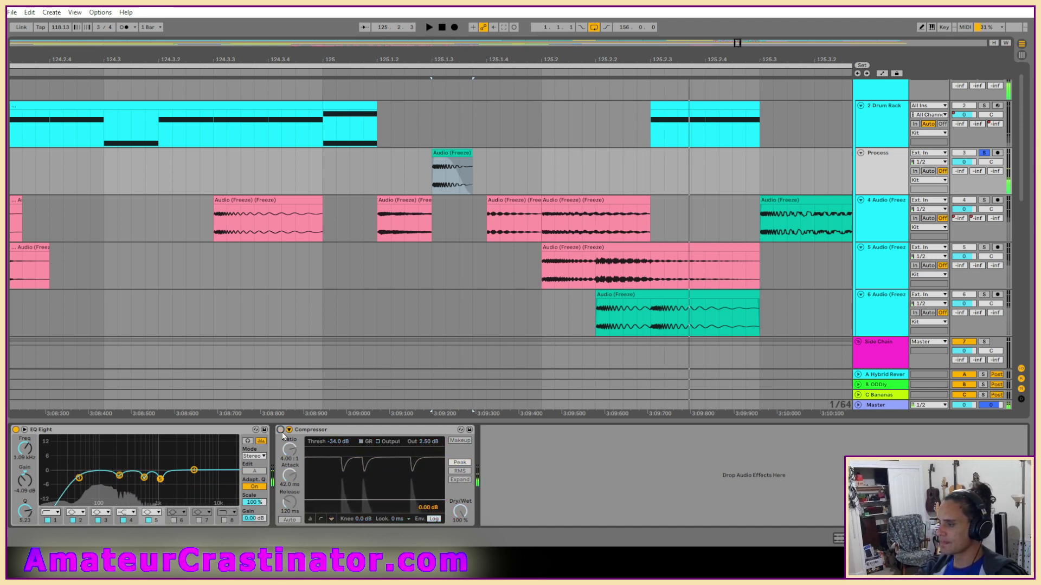
left_click(281, 430)
key("space")
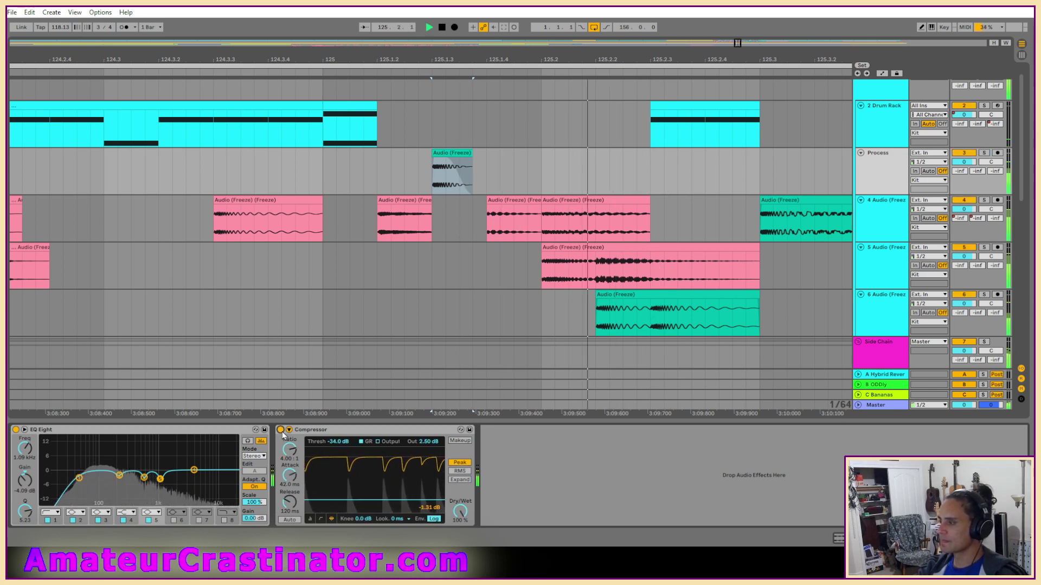
Try a 4 dB output gain on the Compressor and listen to it within the full mix
key("space")
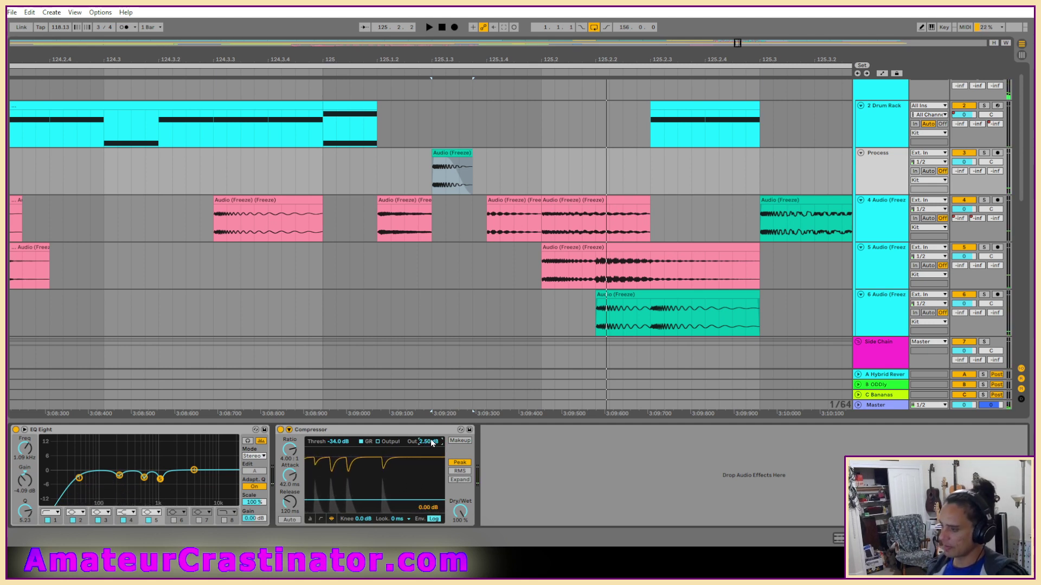
key("space")
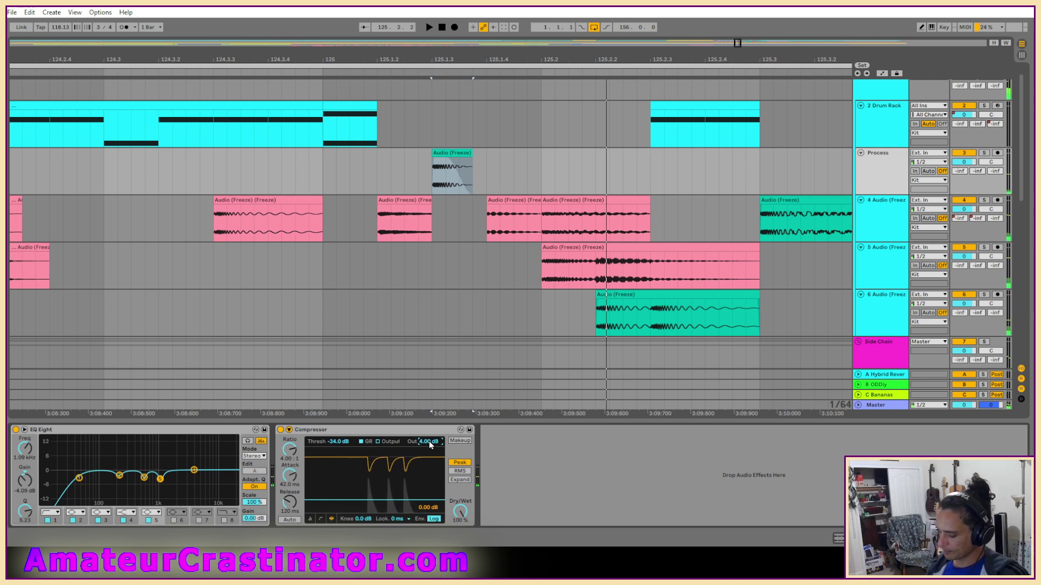
key("space")
key("space")
key("space")
key("space")
key("space")
Set the Compressor's output gain to 8 dB and compare the full mix with the Compressor bypassed and active
mouse_move(429, 444)
left_mouse_down()
mouse_move(430, 433)
mouse_move(432, 444)
left_mouse_up()
type("8")
key("Return")
key("space")
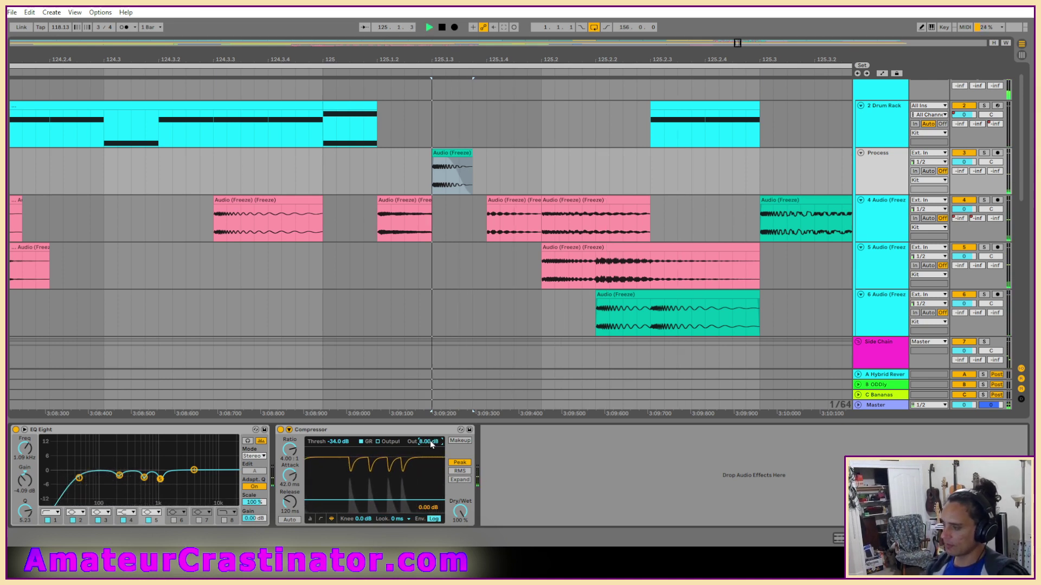
key("space")
key("space")
key("space")
key("space")
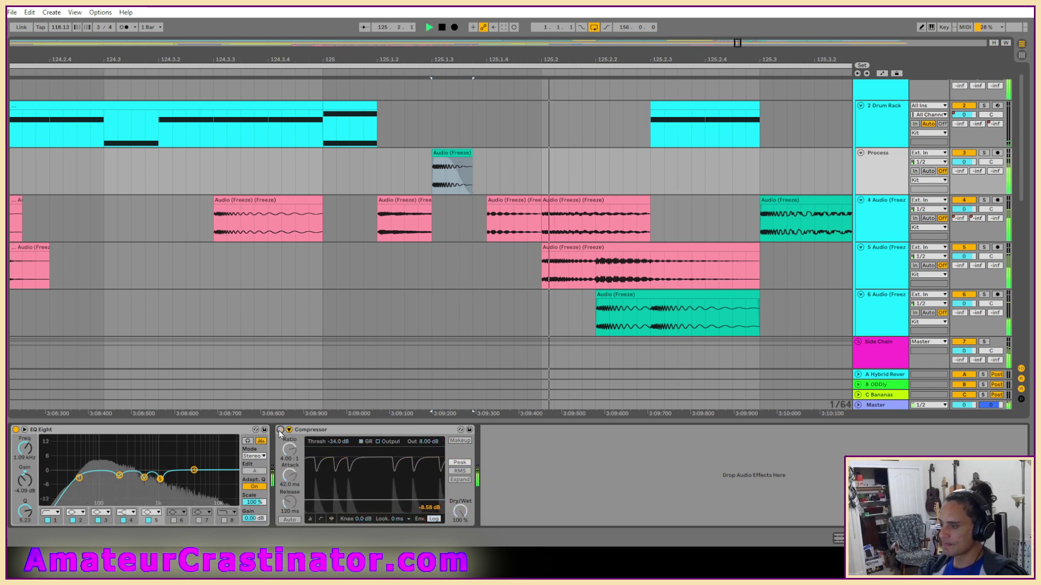
left_click(280, 430)
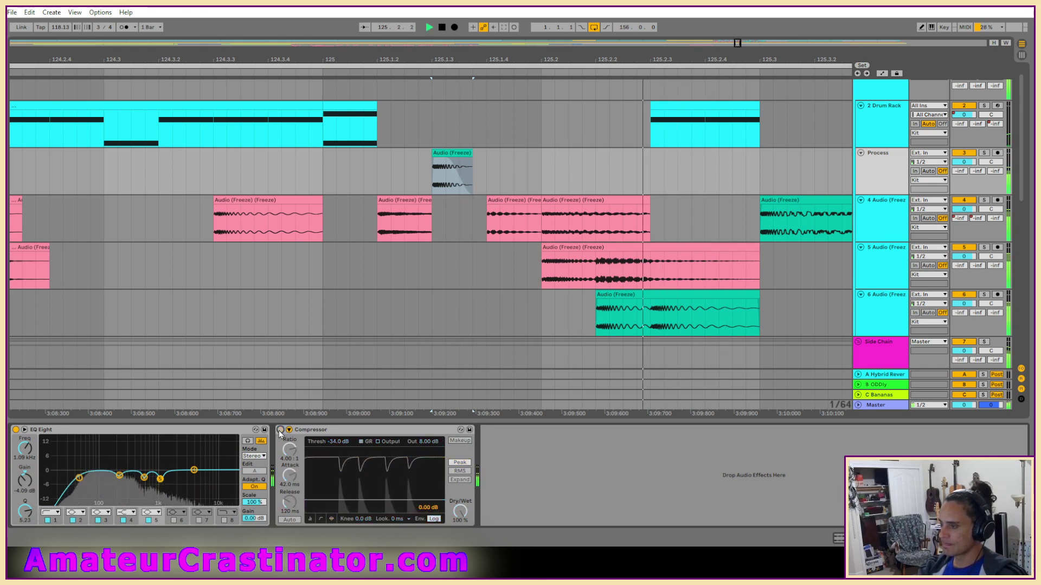
left_click(281, 430)
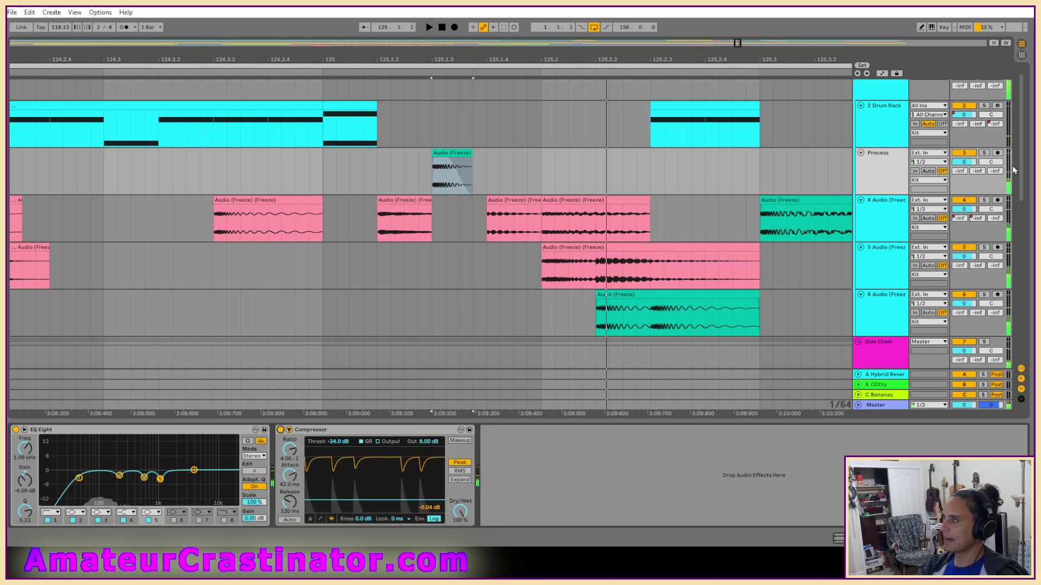
Freeze the Process track and flatten it to render the EQ Eight and Compressor into the clip
right_click(886, 175)
left_click(909, 238)
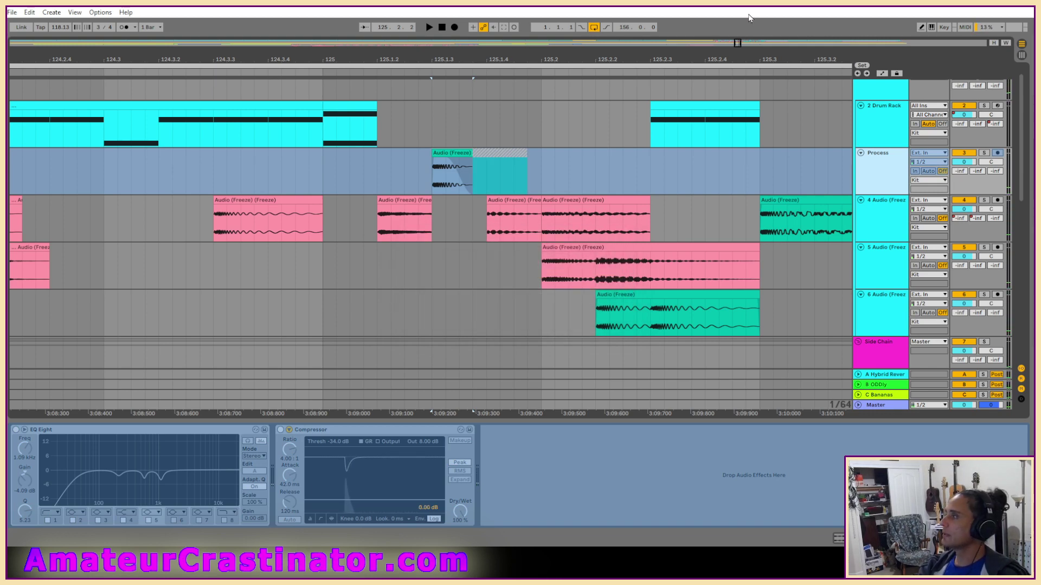
right_click(883, 162)
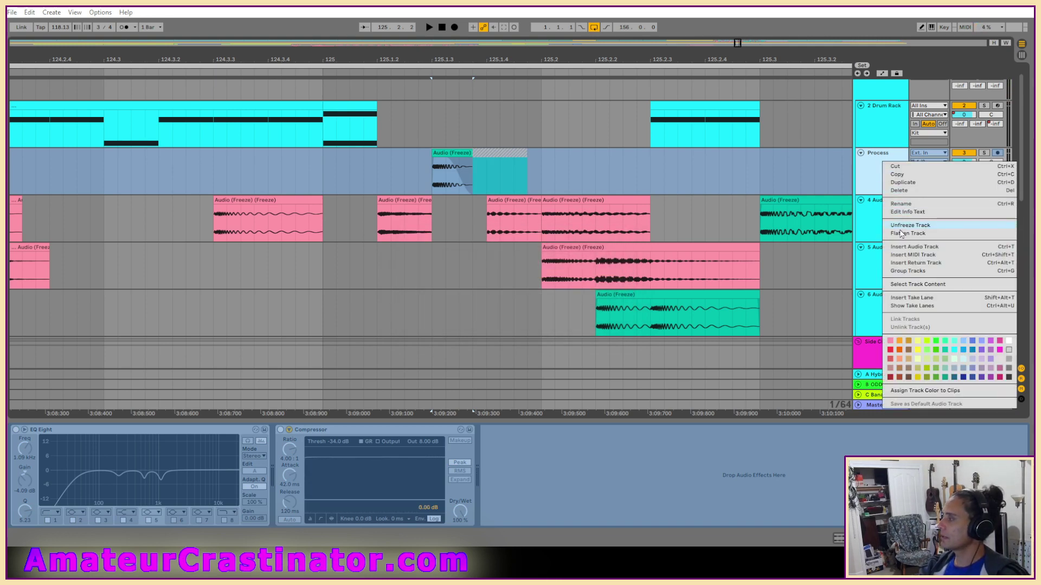
left_click(900, 229)
key("ctrl+z")
right_click(891, 161)
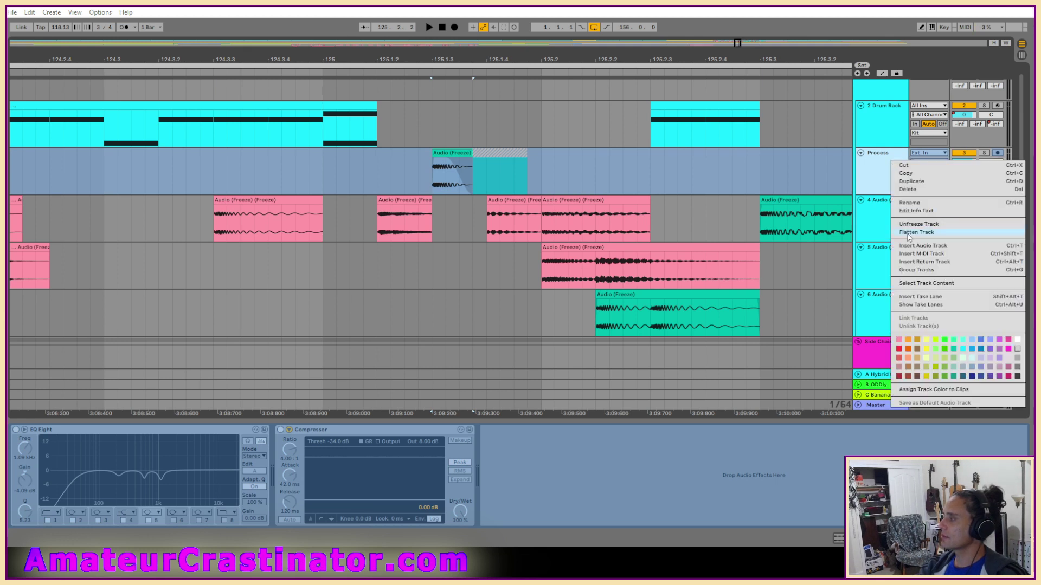
left_click(908, 233)
Colour the flattened clip pink and return it to the 4 Audio track without its leftover tail
right_click(453, 153)
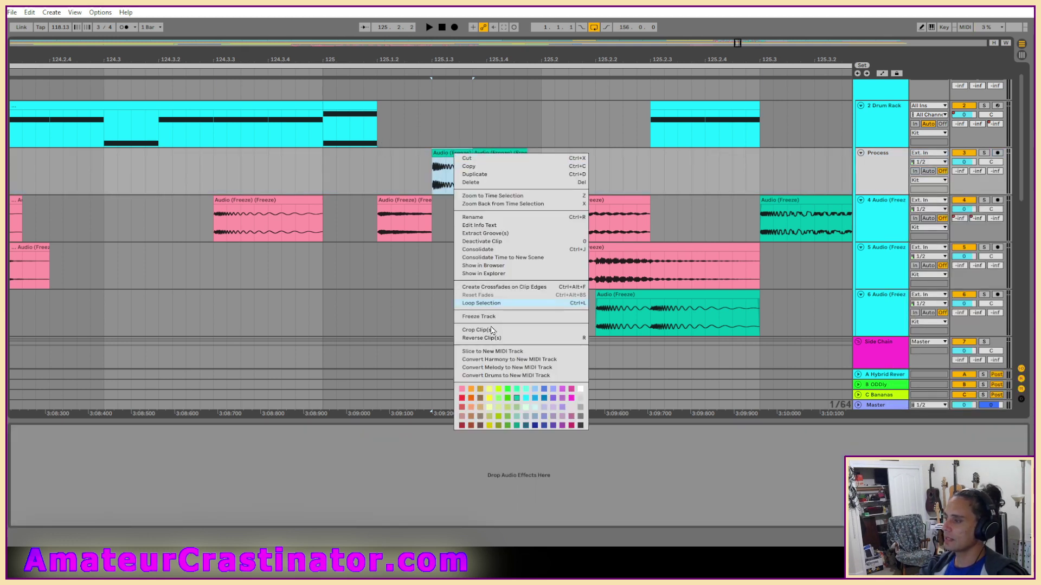
left_click(459, 392)
left_click_drag(460, 165, 561, 177)
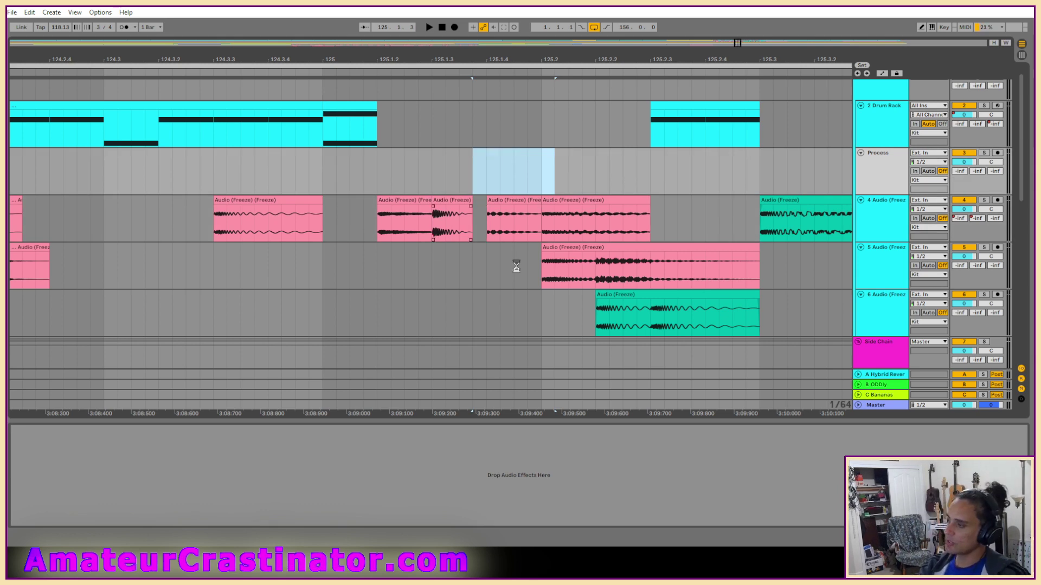
Play the arrangement from about bar 120 to review the processed clips in the mix
scroll(517, 265, "down", 10)
scroll(542, 263, "up", 6)
scroll(574, 251, "down", 5)
left_click_drag(794, 263, 712, 257)
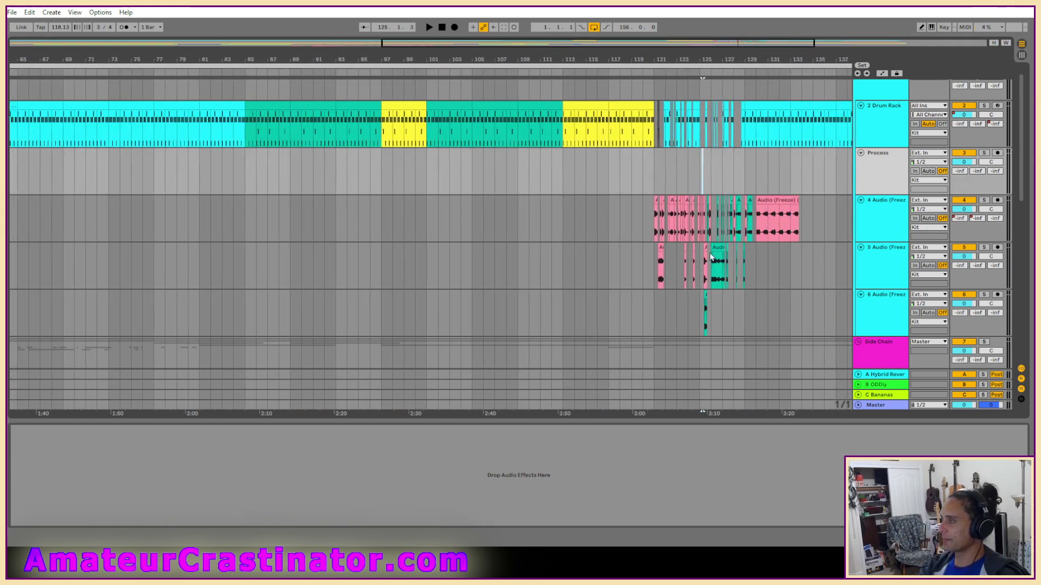
scroll(710, 257, "right", 5)
left_click(371, 171)
key("space")
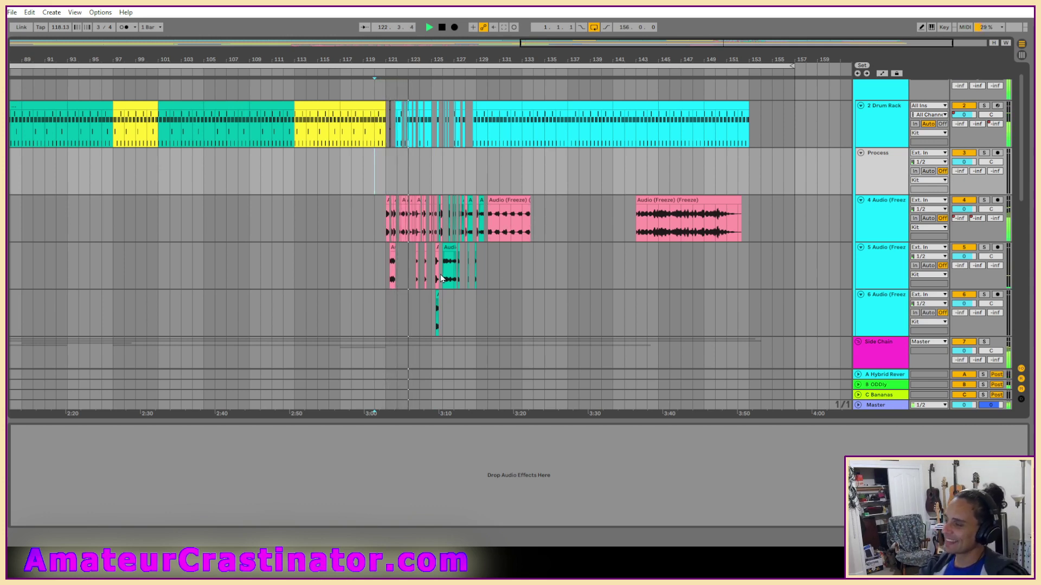
scroll(441, 278, "up", 5, "ctrl")
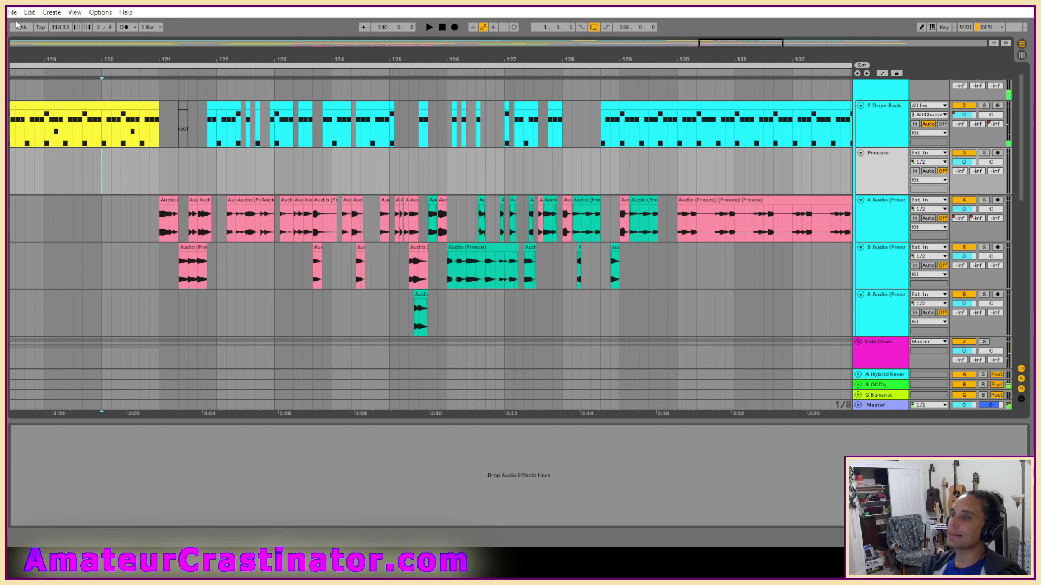
Open the Live Set Bregg.als from the Bregg Project folder under Album - Web Single(s)
left_click(13, 11)
left_click(51, 34)
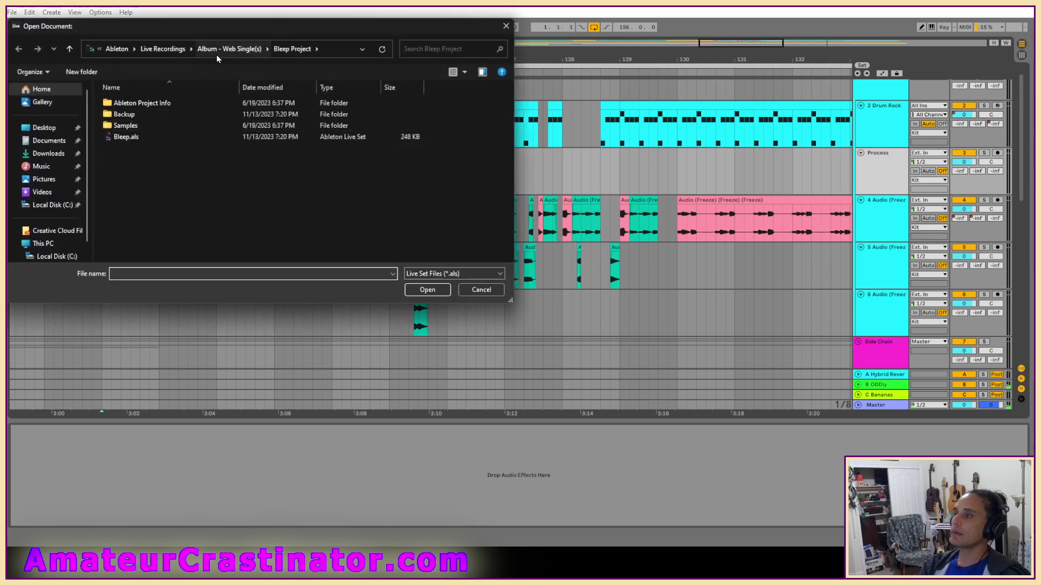
left_click(216, 53)
double_click(130, 183)
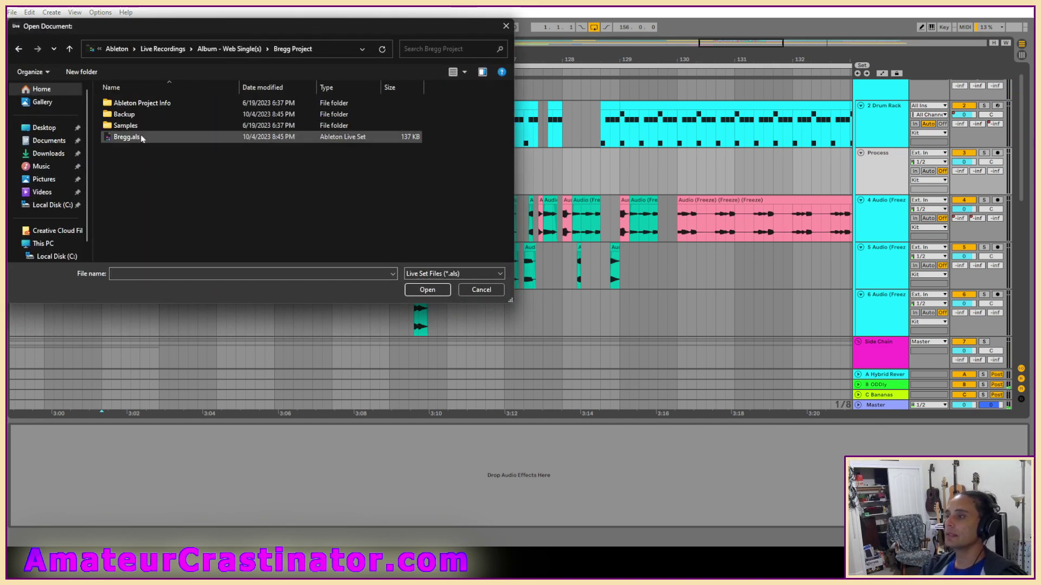
double_click(142, 139)
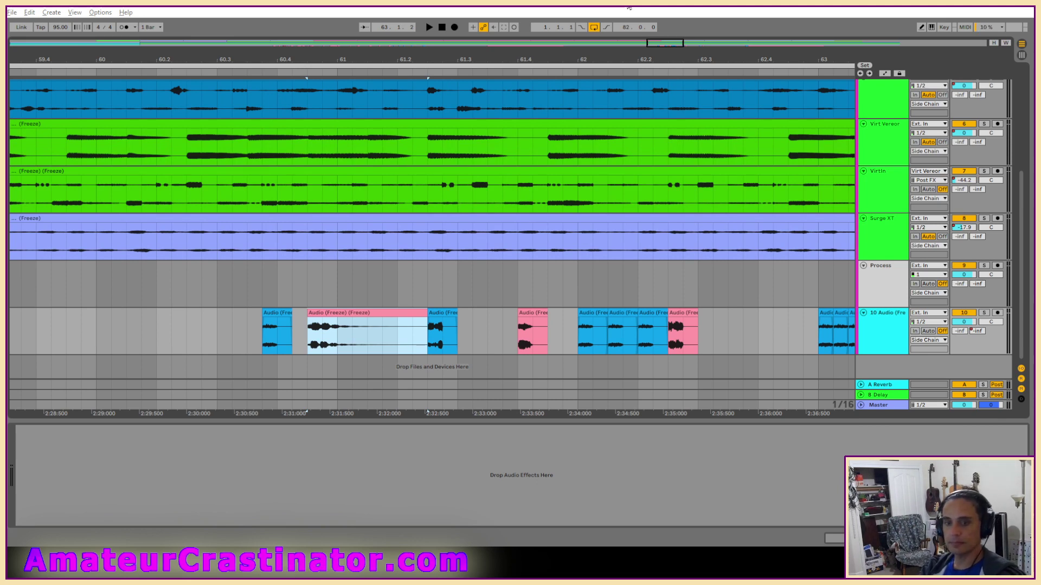
Play the Bregg set from the start and examine its full arrangement, from the Kit group to the processed clips
double_click(658, 42)
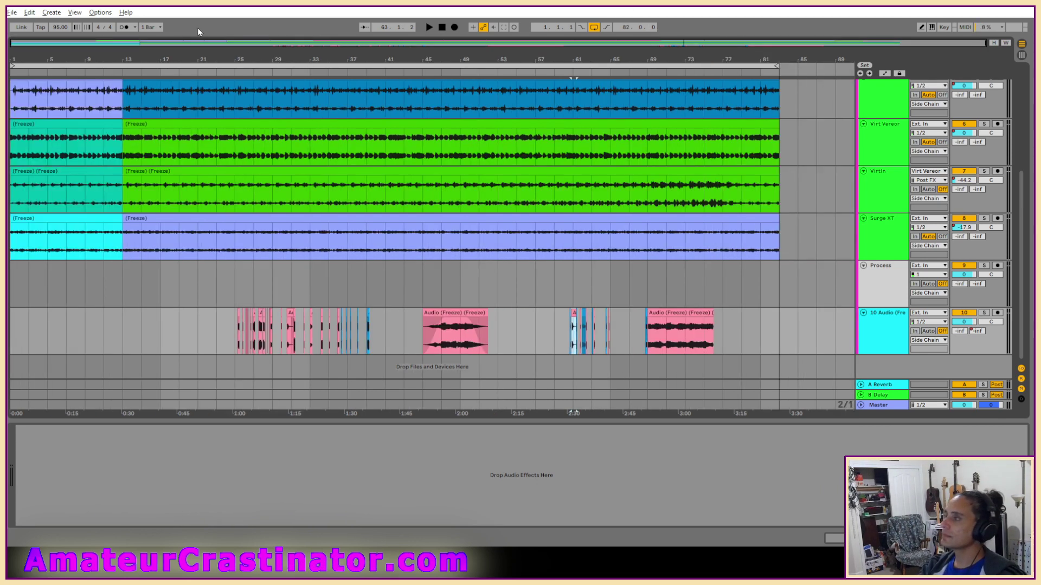
left_click(442, 27)
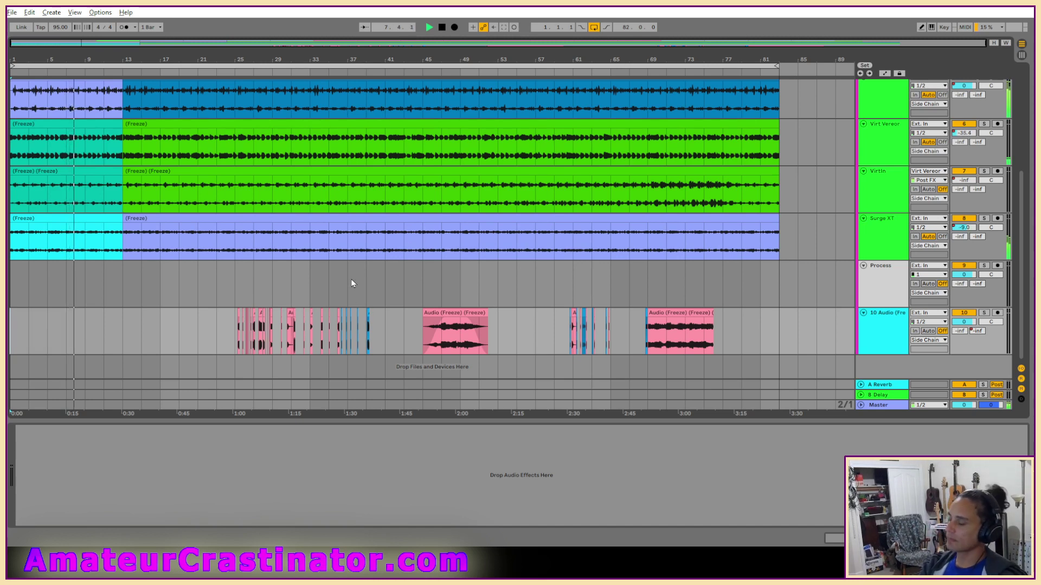
scroll(358, 272, "up", 5)
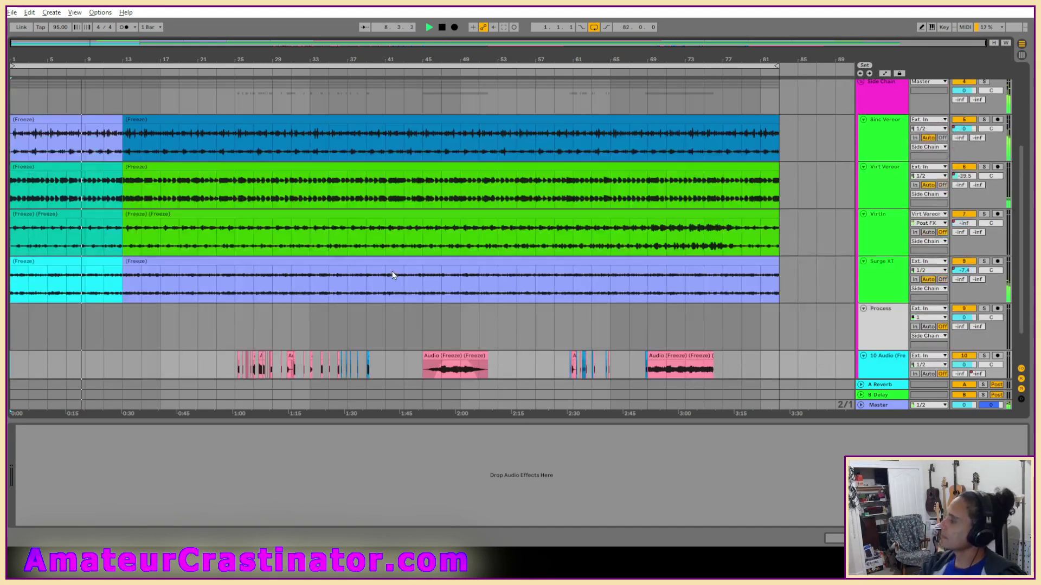
scroll(390, 270, "down", 5)
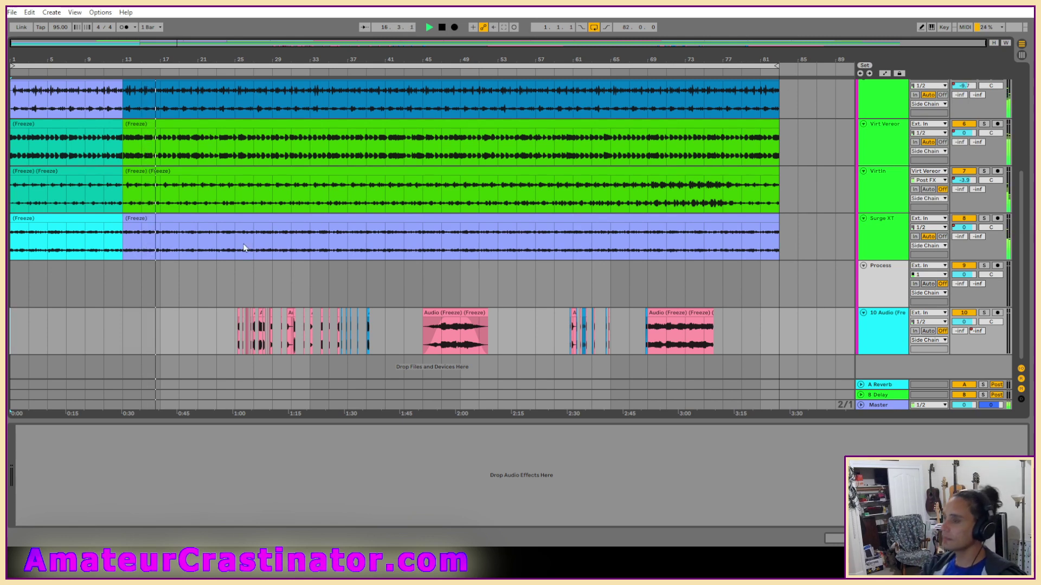
scroll(745, 244, "up", 5)
scroll(743, 236, "up", 2)
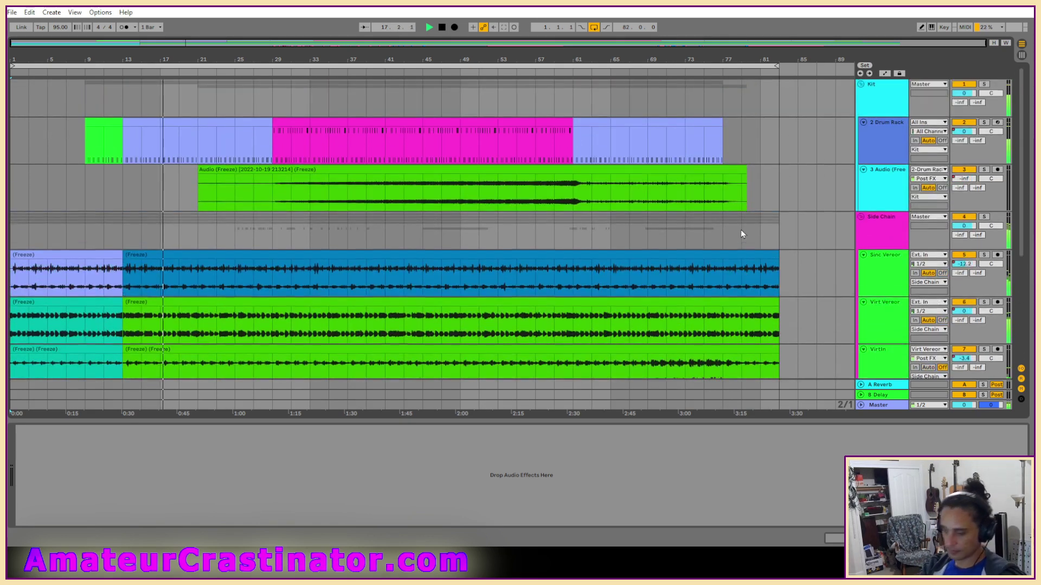
scroll(744, 237, "down", 7)
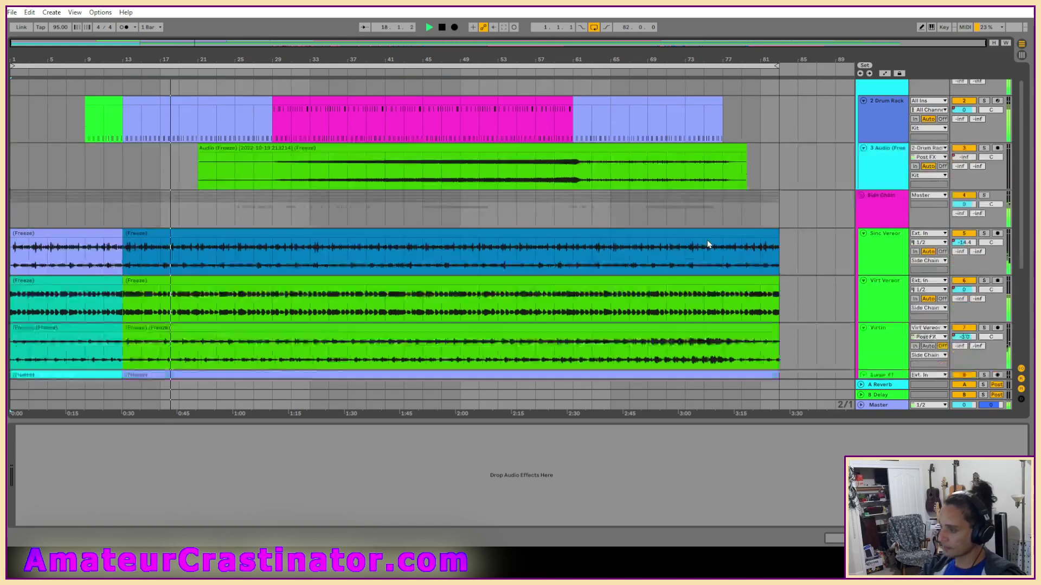
scroll(692, 222, "down", 1)
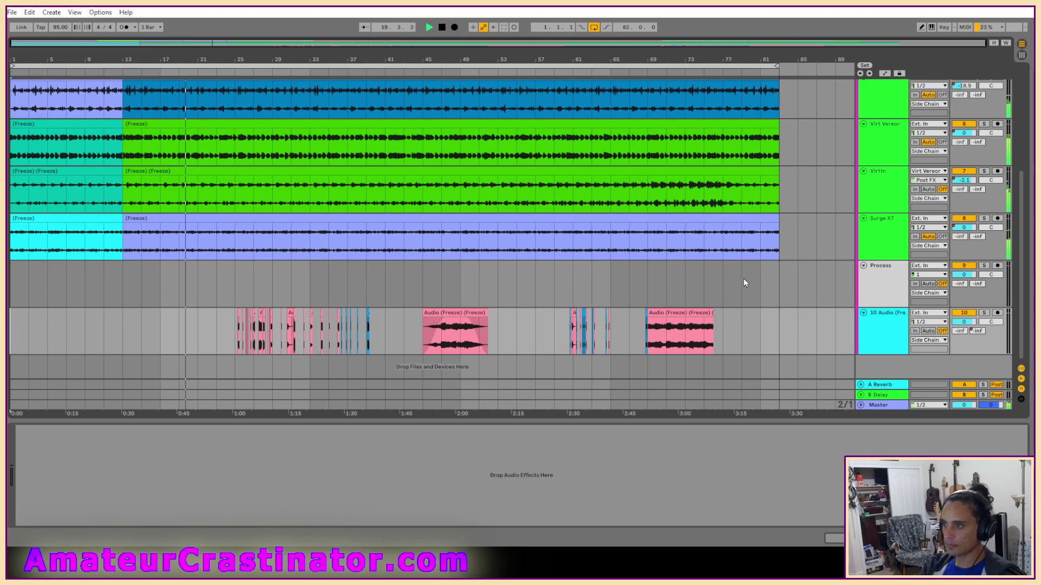
scroll(748, 281, "up", 2)
scroll(749, 284, "up", 3)
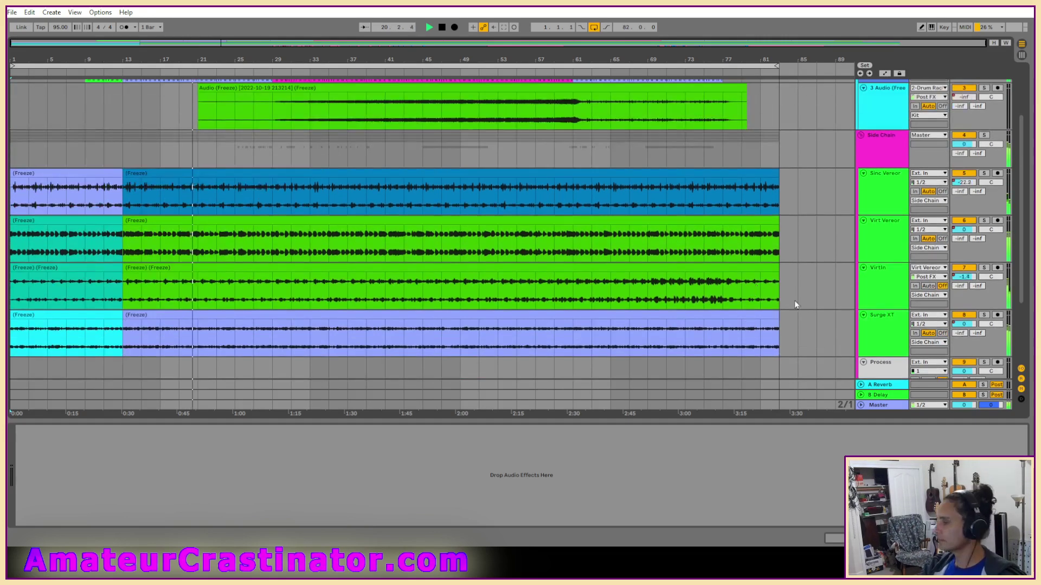
Show the device chains of the Sinc Vereor and Virt Vereor tracks during playback
scroll(788, 293, "down", 3)
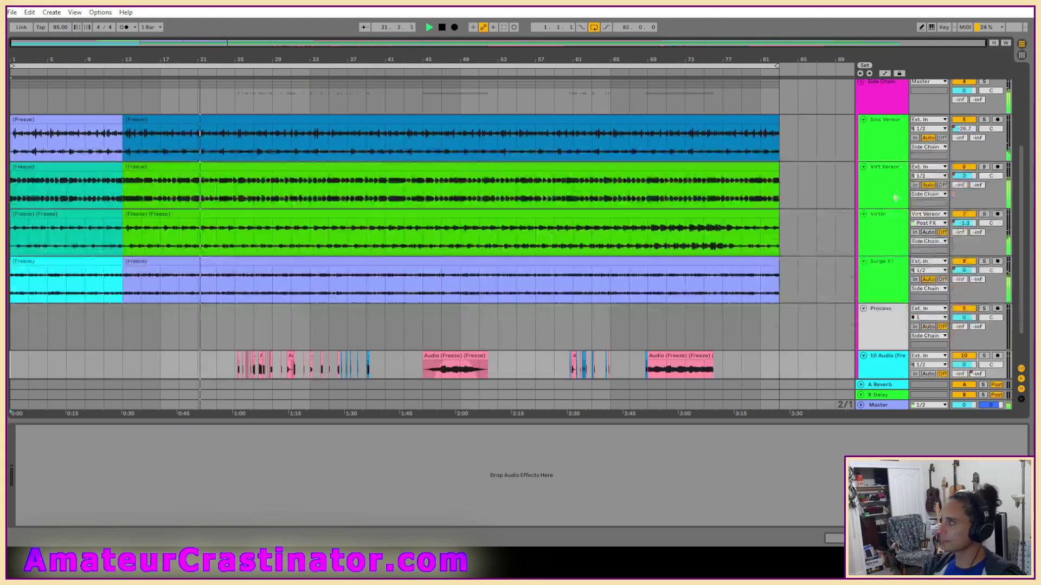
left_click(883, 138)
left_click(884, 180)
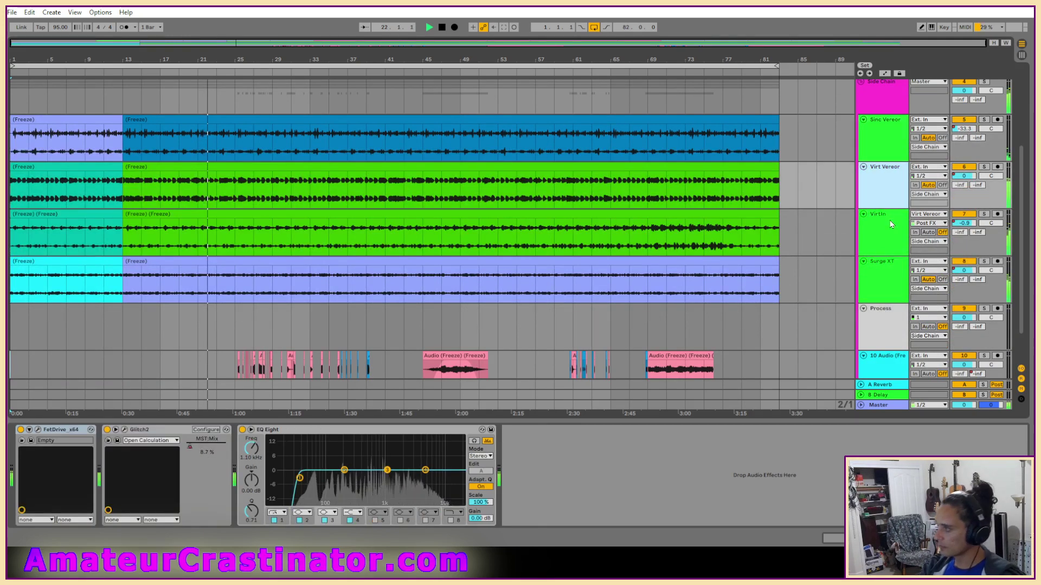
Show the device chains of the VirtIn and Virt Vereor tracks and check the automation envelopes across the arrangement
left_click(883, 242)
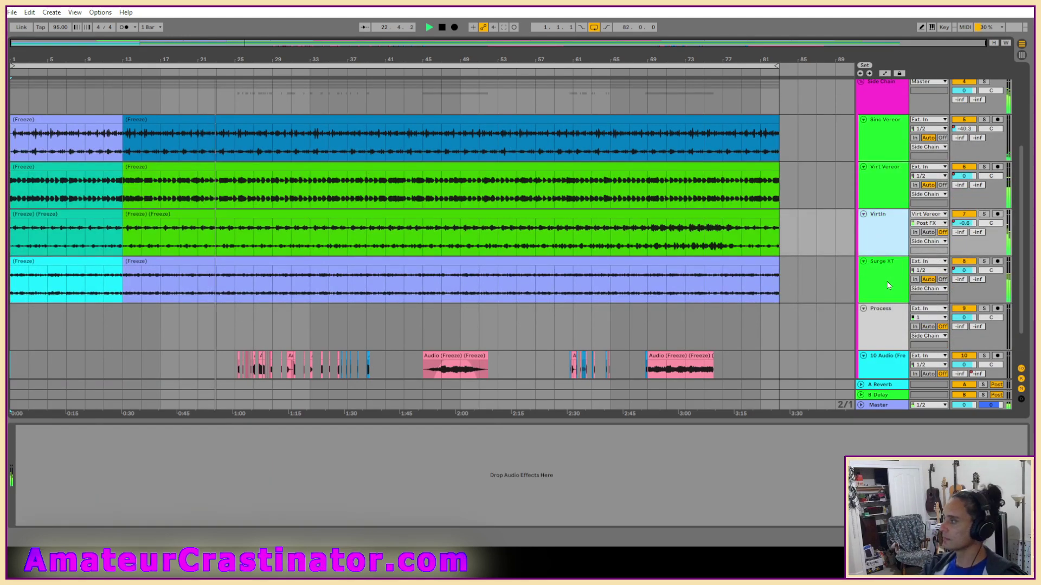
left_click(881, 204)
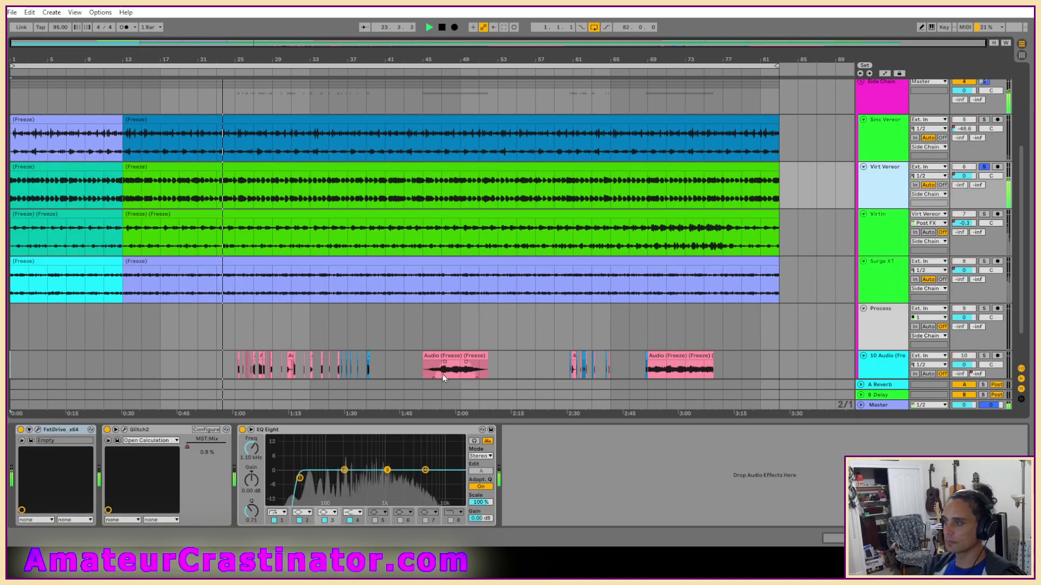
key("a")
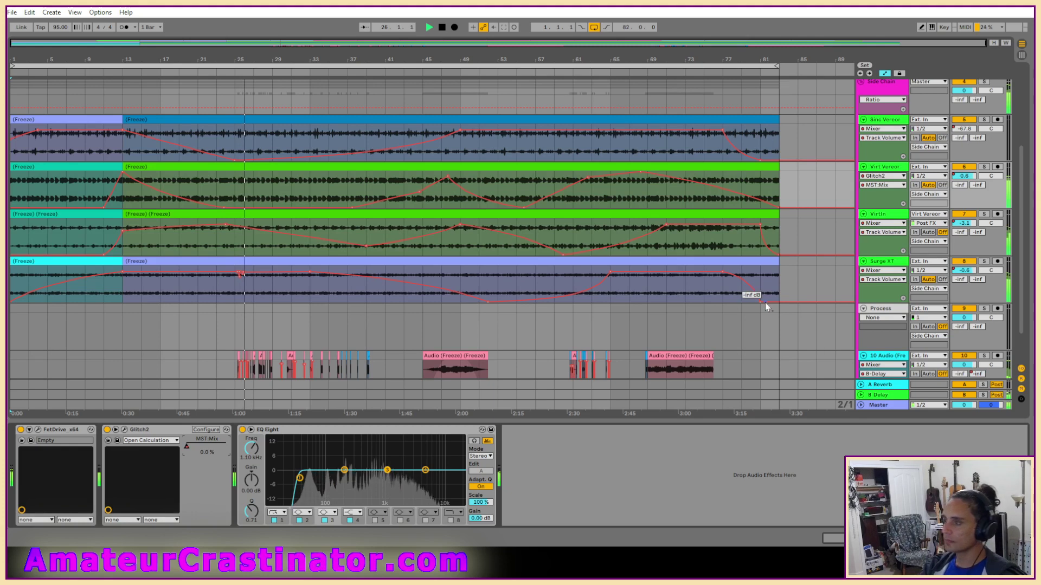
key("a")
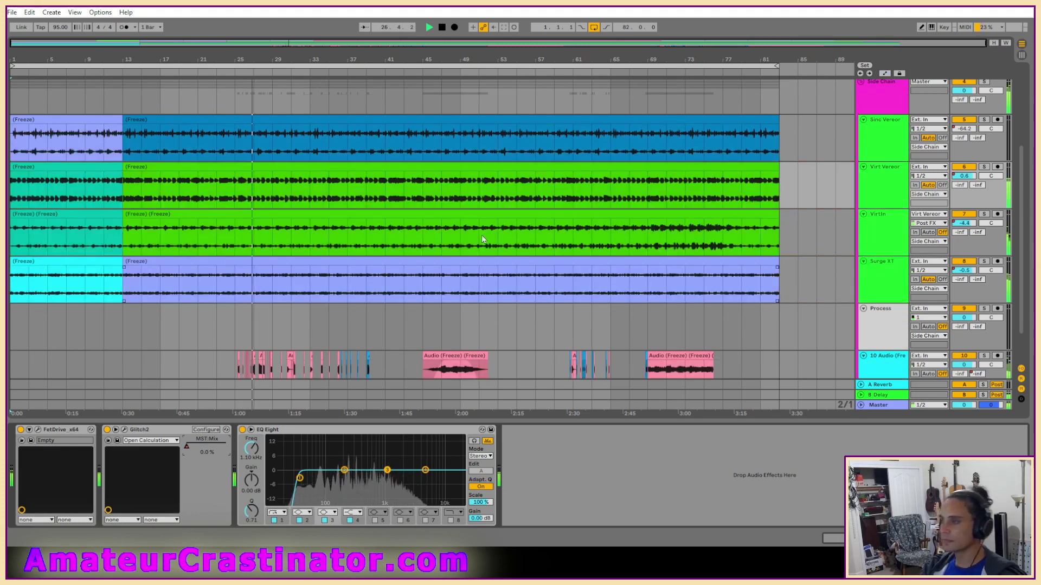
scroll(480, 298, "down", 2)
key("a")
key("a")
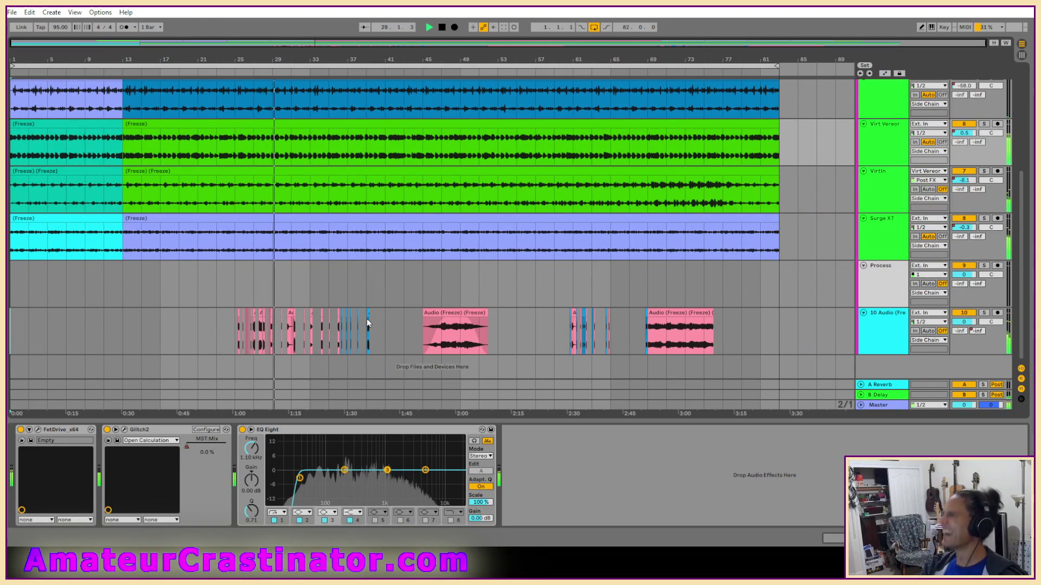
Play from the pink processed clip at bar 28.4 on the 10 Audio track
scroll(270, 333, "up", 5)
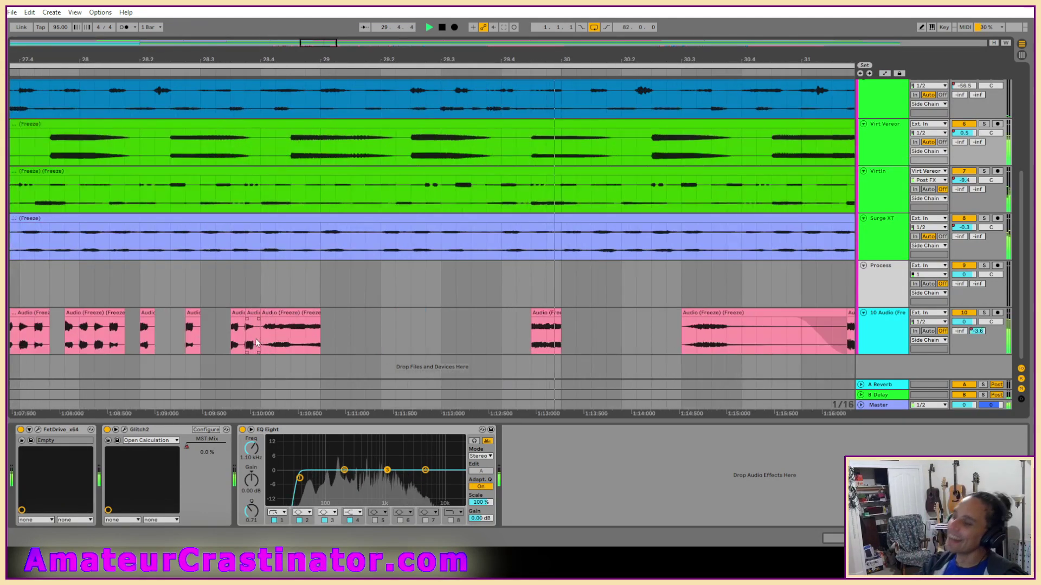
scroll(222, 337, "left", 3)
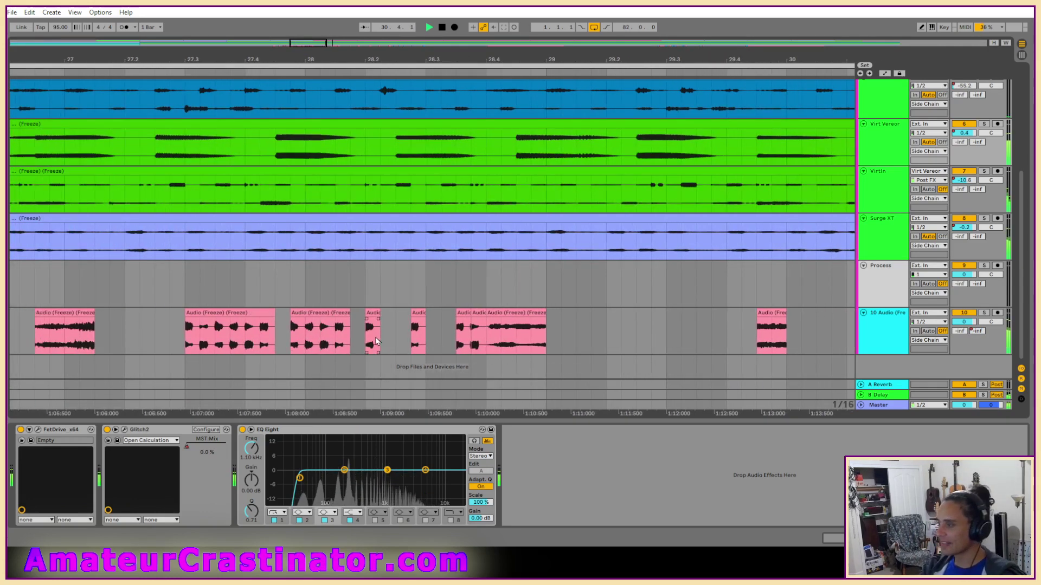
left_click(504, 328)
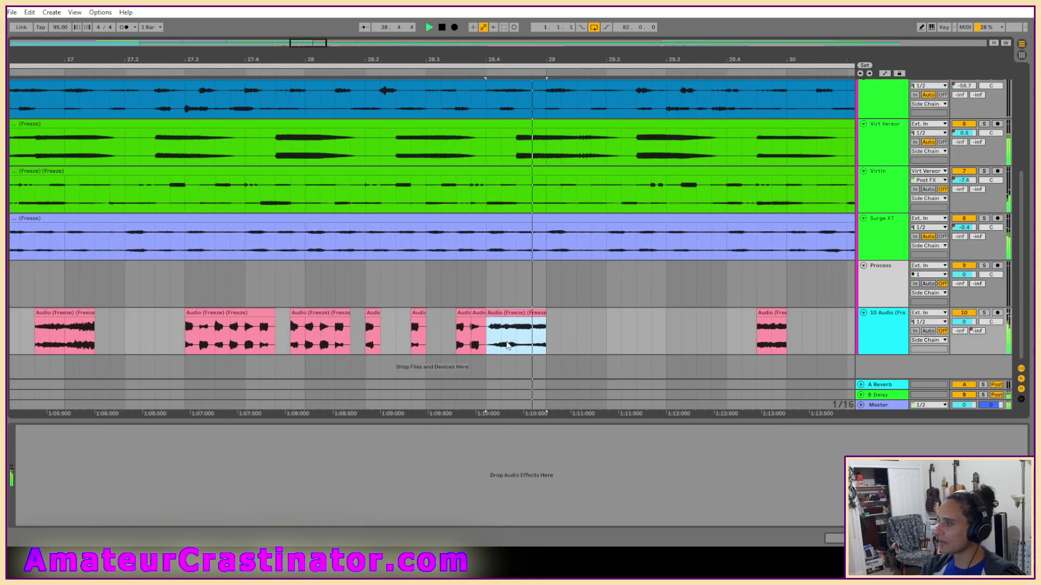
Look over the arrangement around bar 61 and place the insertion point on the Process track just before that bar
scroll(621, 321, "down", 4)
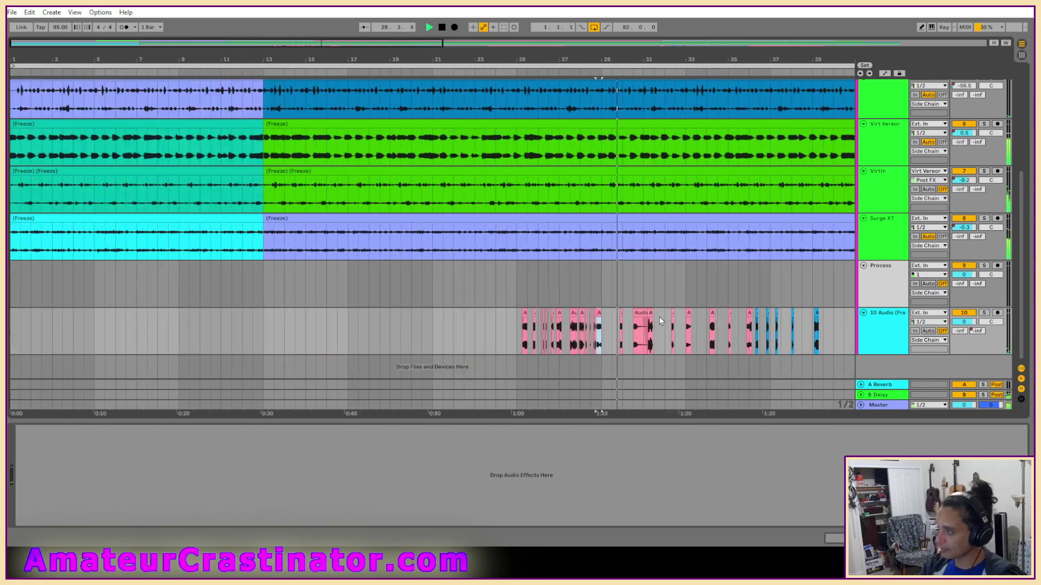
scroll(660, 341, "right", 2)
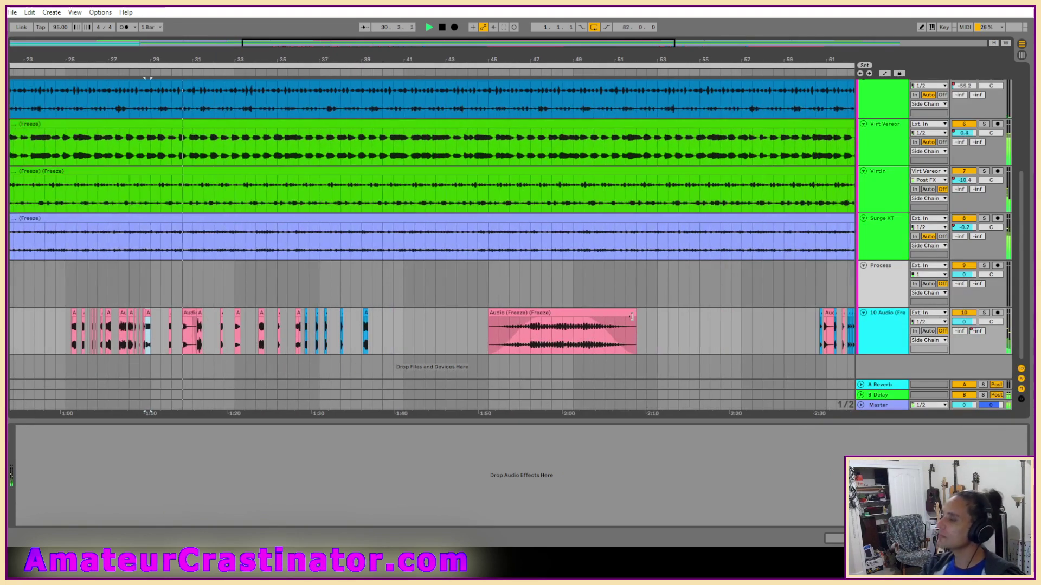
scroll(593, 296, "down", 2)
scroll(502, 321, "up", 2)
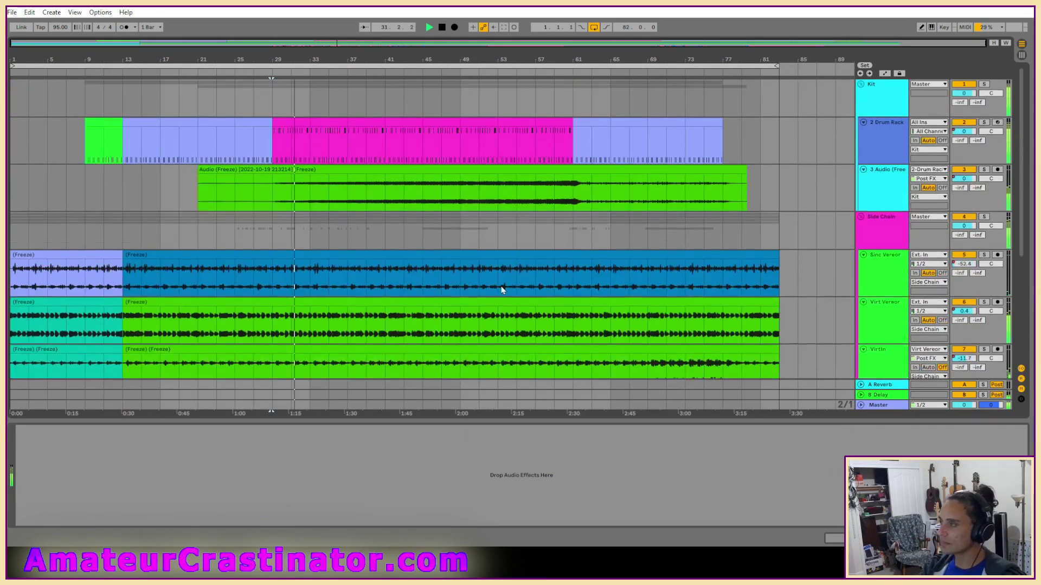
scroll(586, 338, "down", 3)
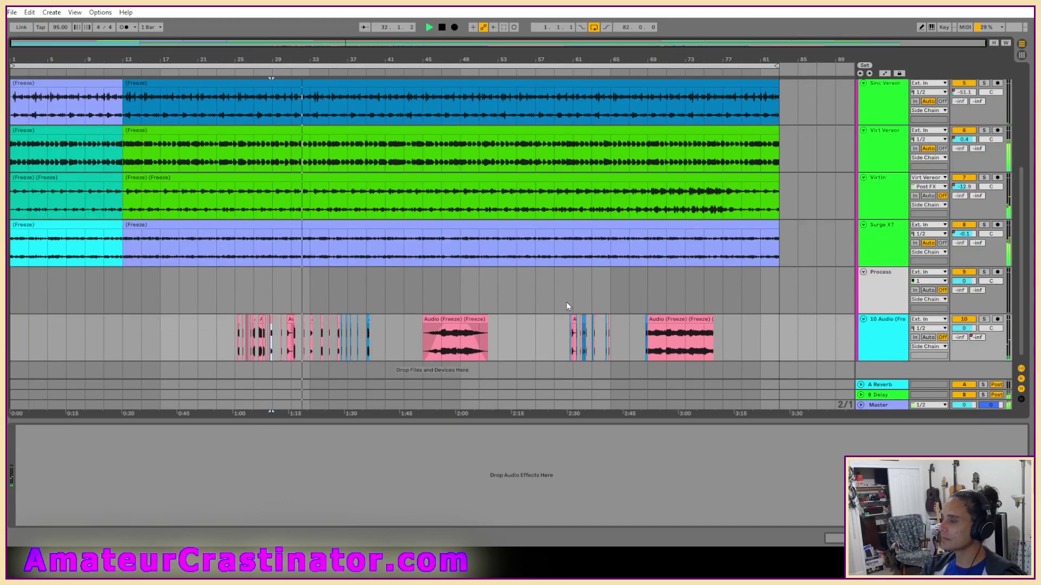
scroll(568, 306, "up", 3)
scroll(585, 291, "up", 3)
scroll(583, 320, "down", 2)
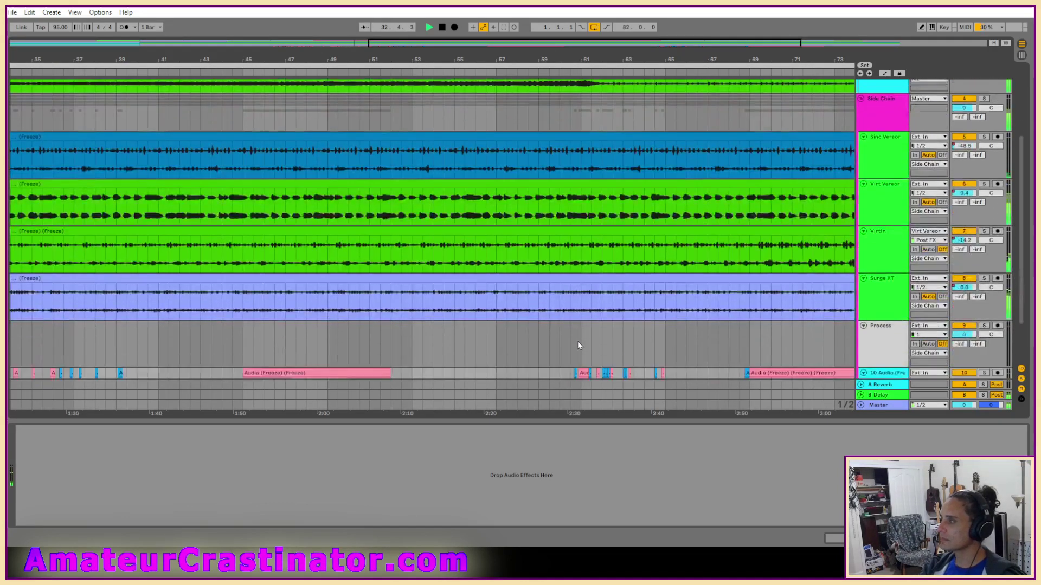
scroll(578, 345, "down", 1)
left_click(570, 324)
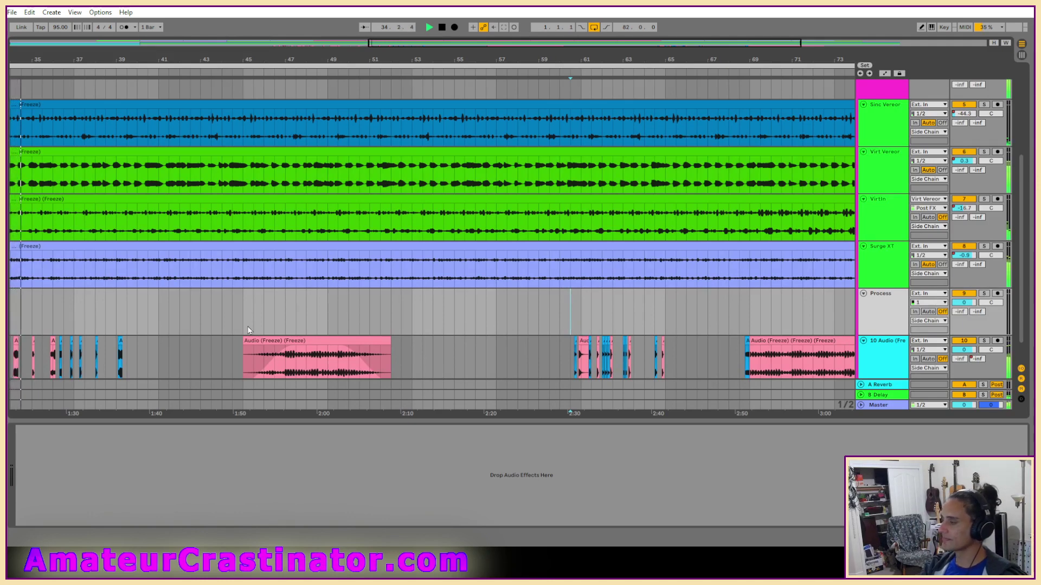
scroll(90, 352, "up", 5)
scroll(90, 353, "down", 6)
scroll(234, 356, "up", 1)
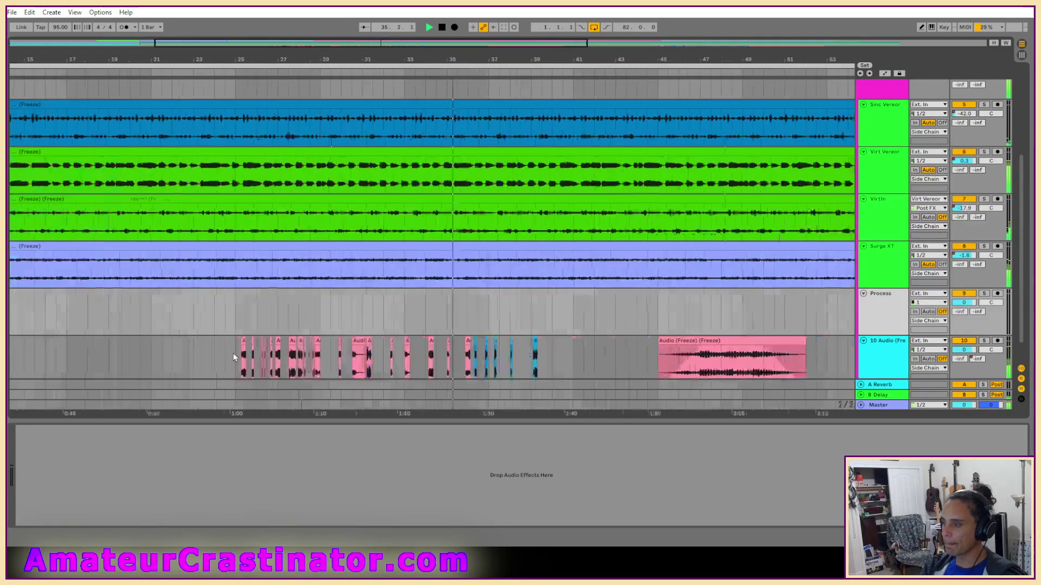
Audition the pink clip at bar 28.4 on the 10 Audio track and copy it to the Process track at bar 60.3
scroll(233, 356, "up", 6)
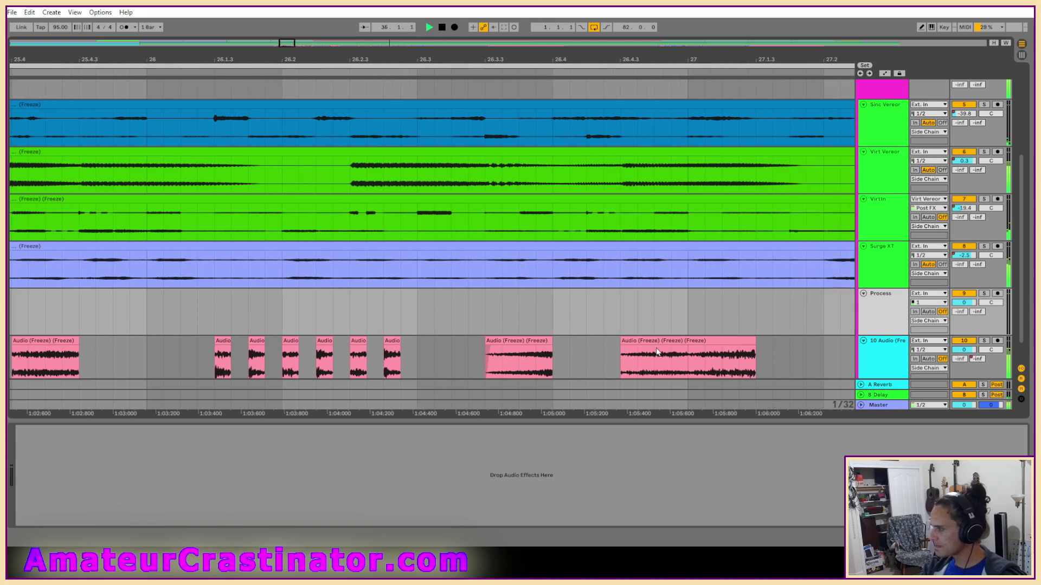
scroll(575, 344, "down", 3)
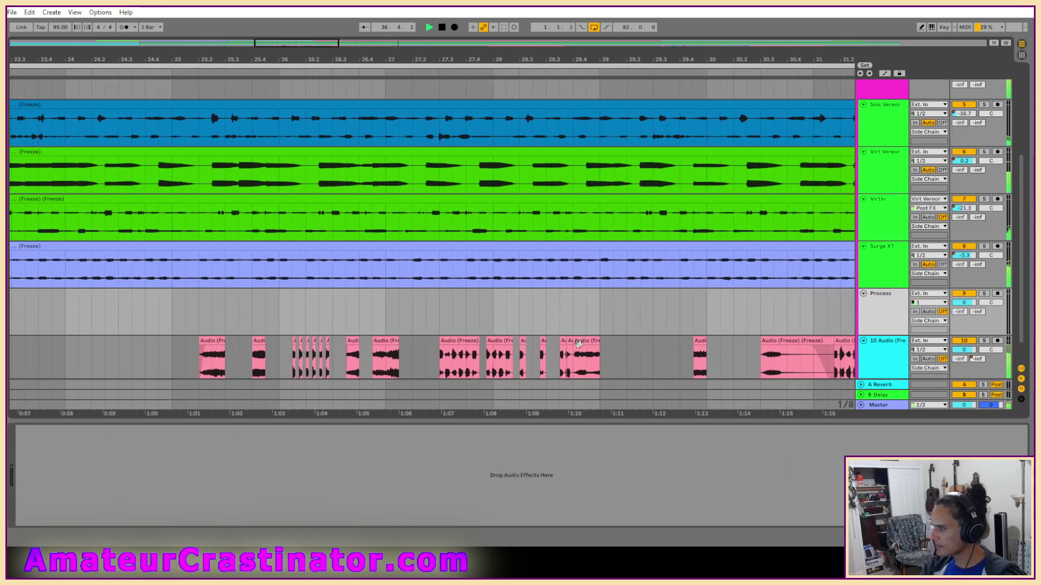
scroll(607, 349, "up", 2)
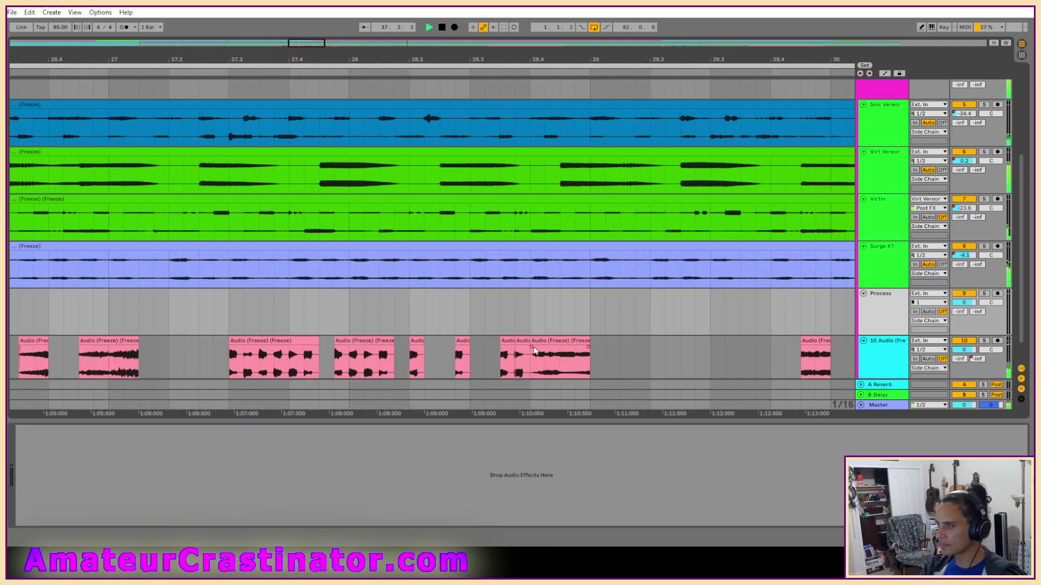
left_click(552, 339)
key("space")
key("space")
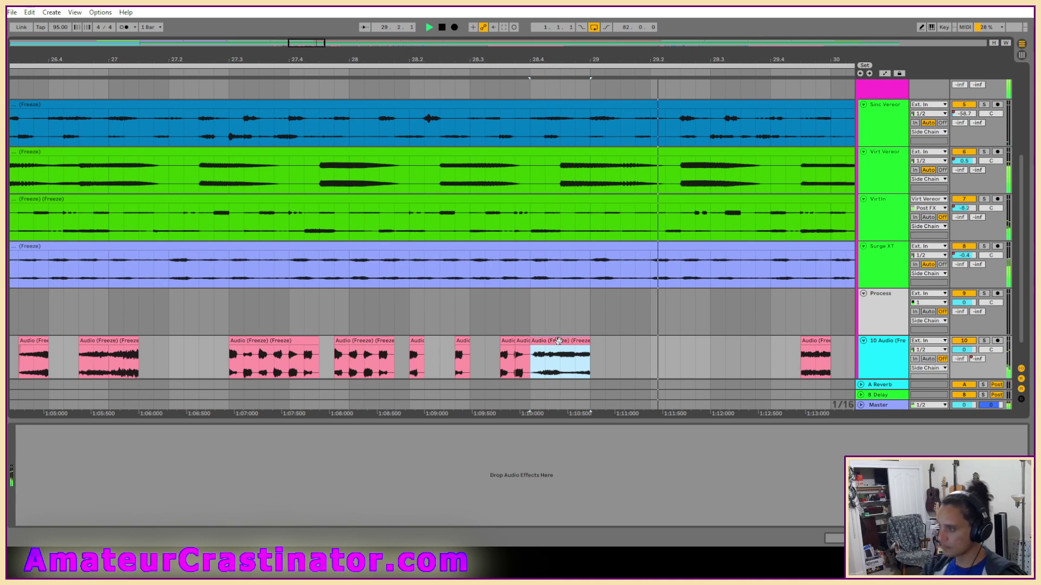
key("w")
scroll(558, 337, "up", 2)
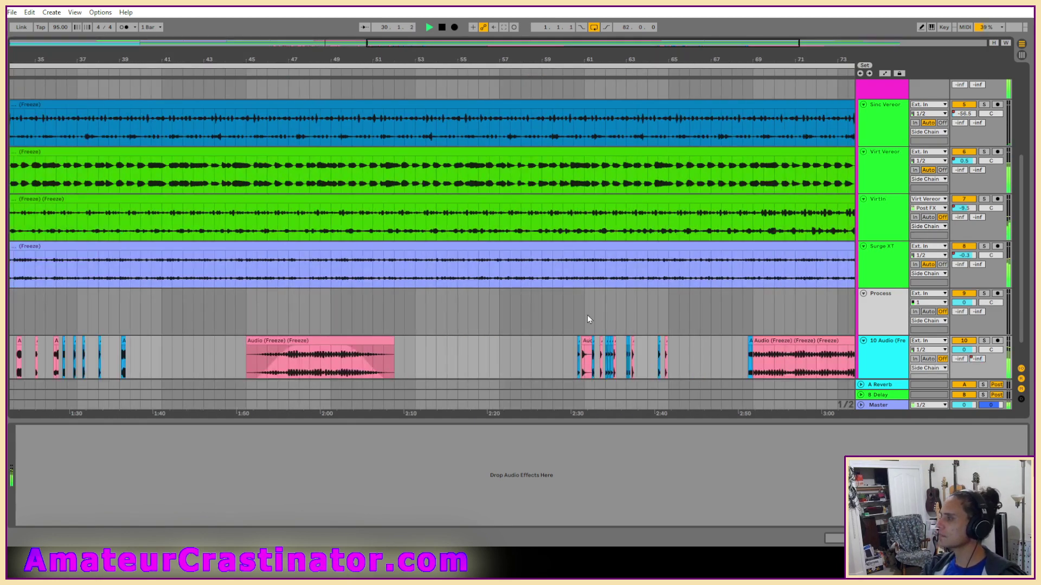
key("w")
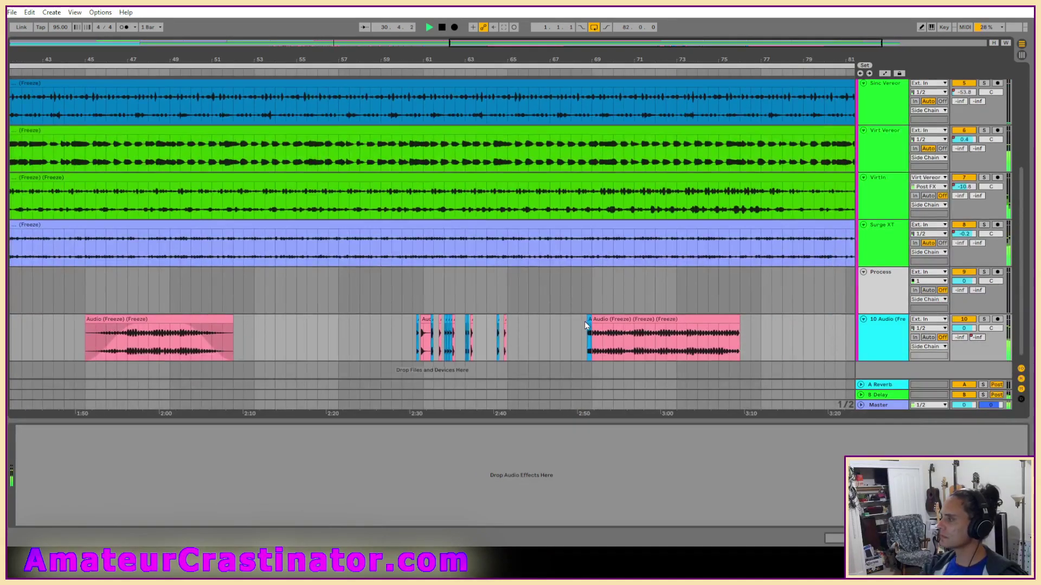
scroll(583, 298, "up", 2)
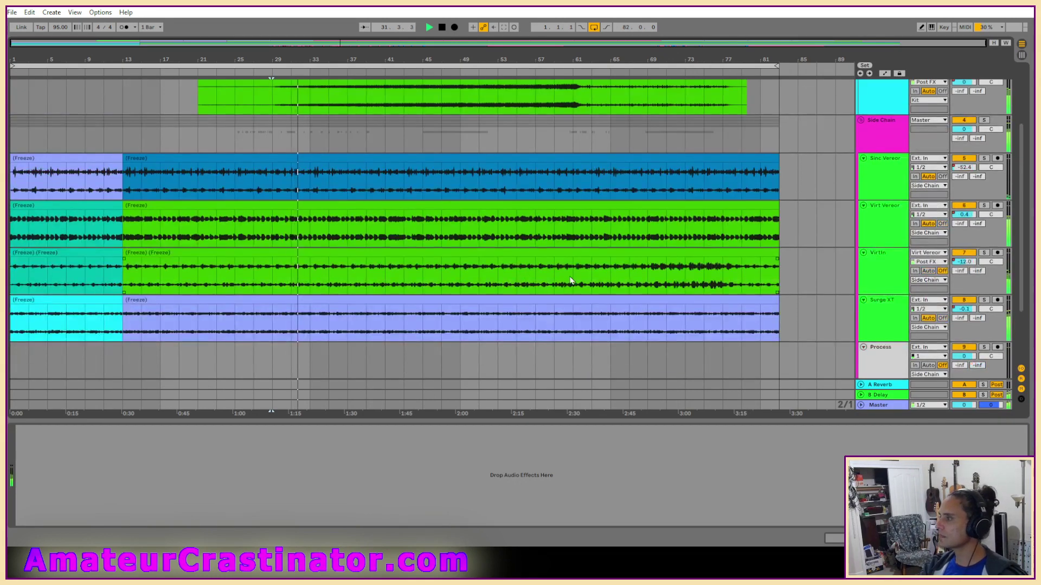
scroll(574, 282, "up", 2)
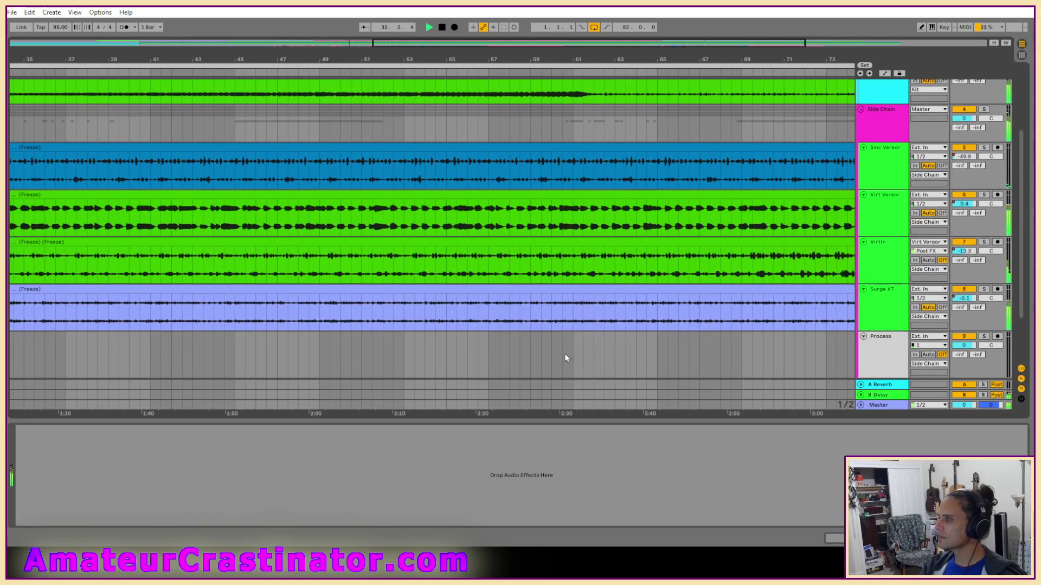
scroll(564, 347, "down", 3)
left_click(563, 310)
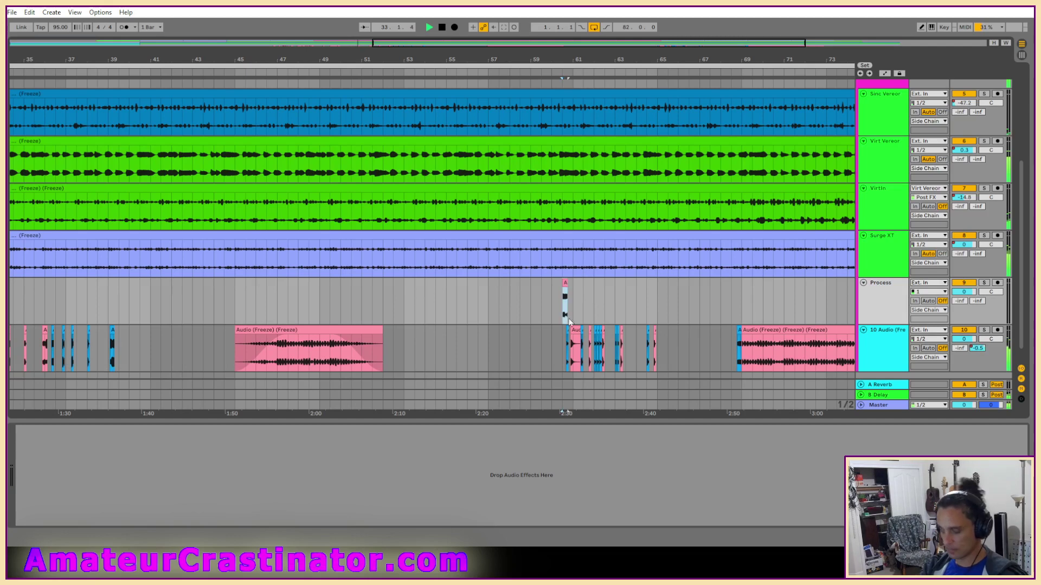
Compare the copied Process clip's position with the drum section change and move the clip to bar 60.4
scroll(569, 321, "up", 6)
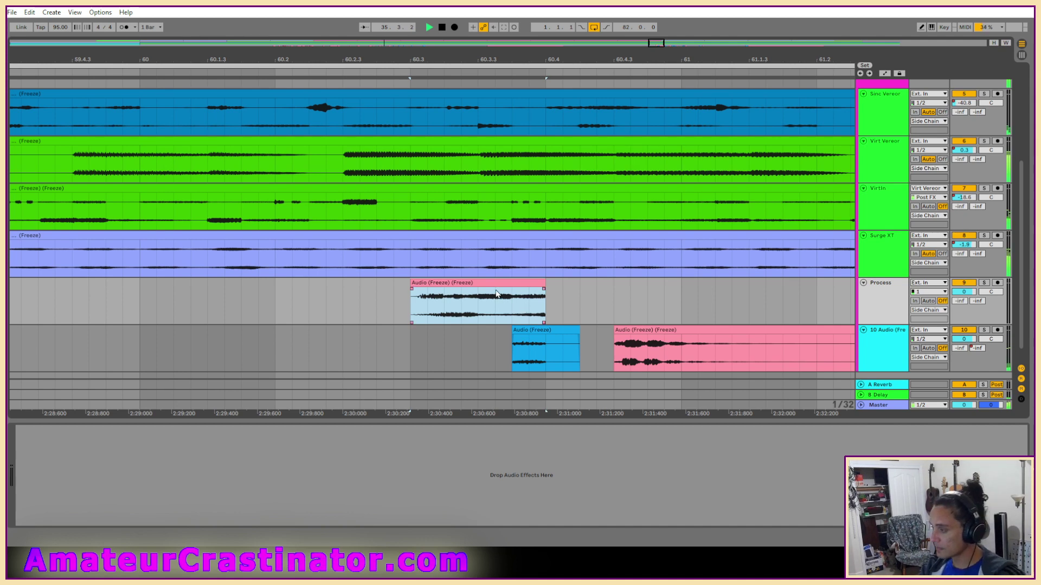
scroll(497, 290, "down", 5)
scroll(538, 282, "up", 5)
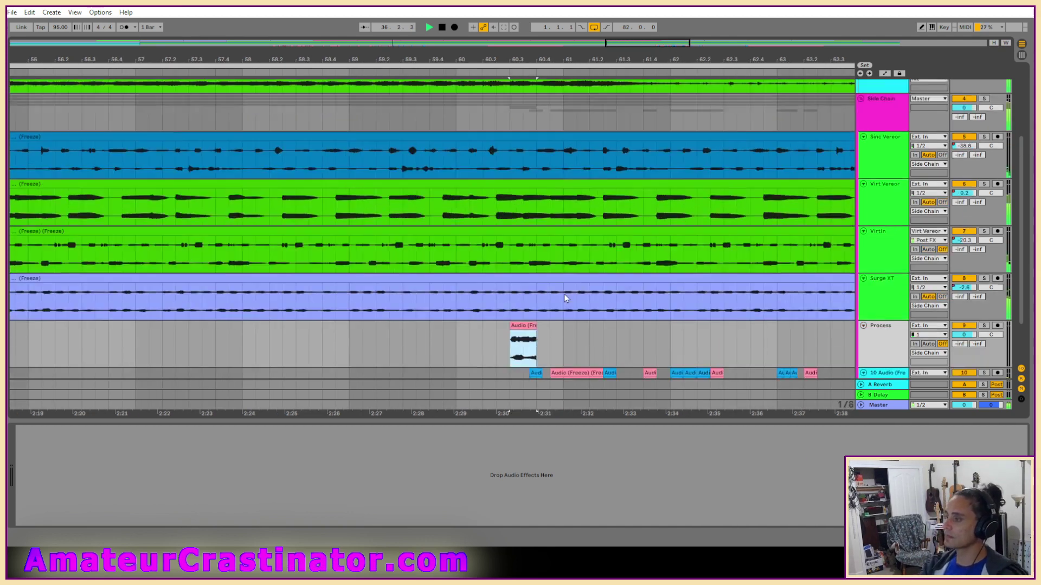
scroll(568, 285, "down", 2)
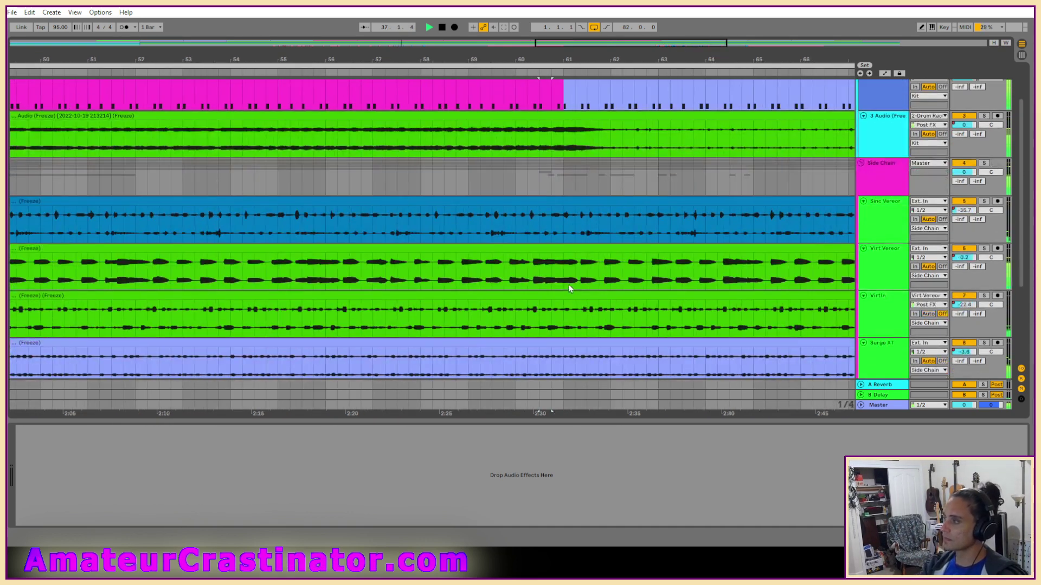
scroll(568, 284, "down", 3)
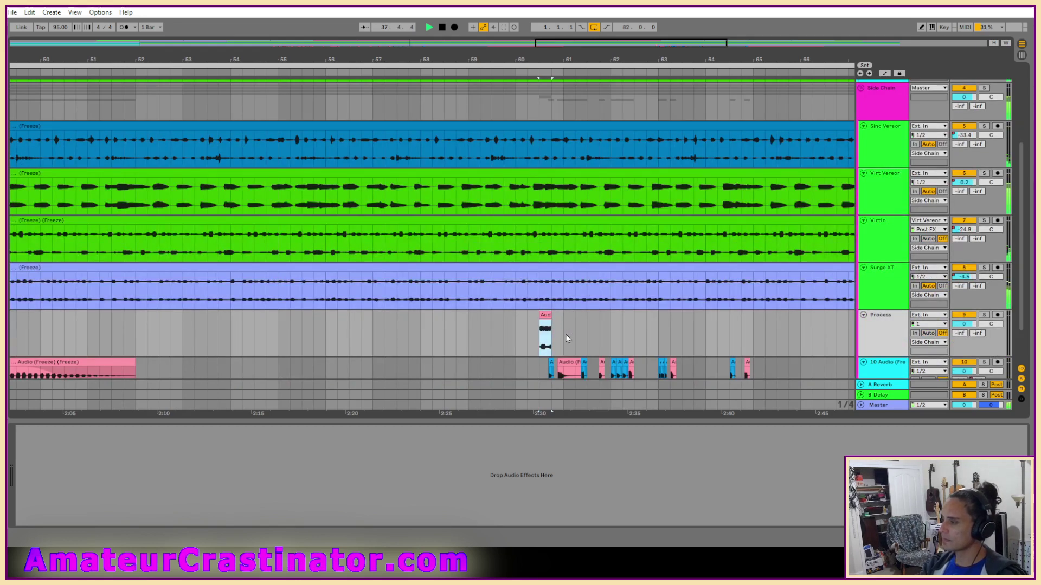
scroll(564, 336, "up", 3)
scroll(566, 332, "up", 3)
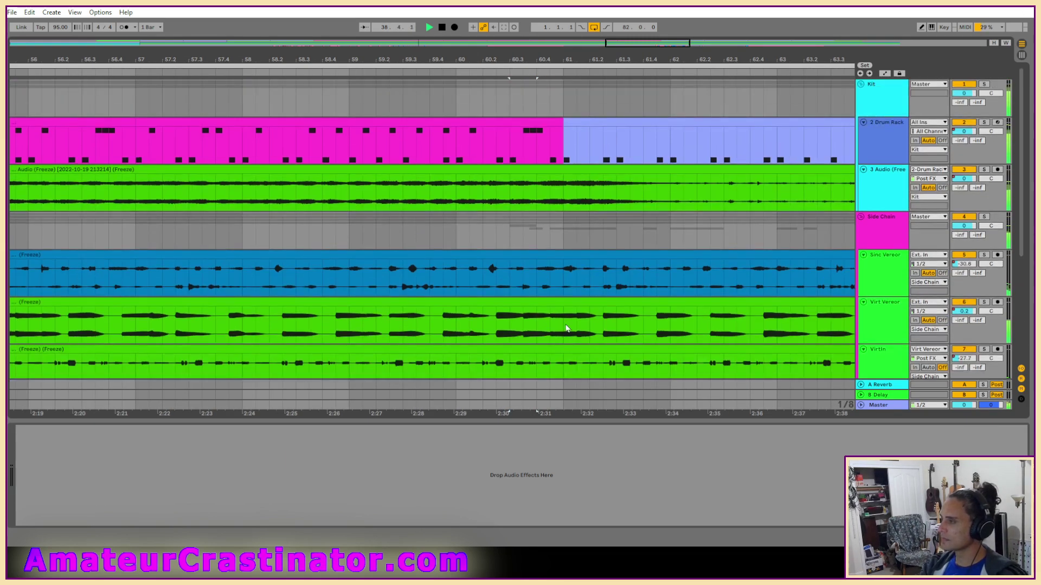
scroll(567, 327, "down", 4)
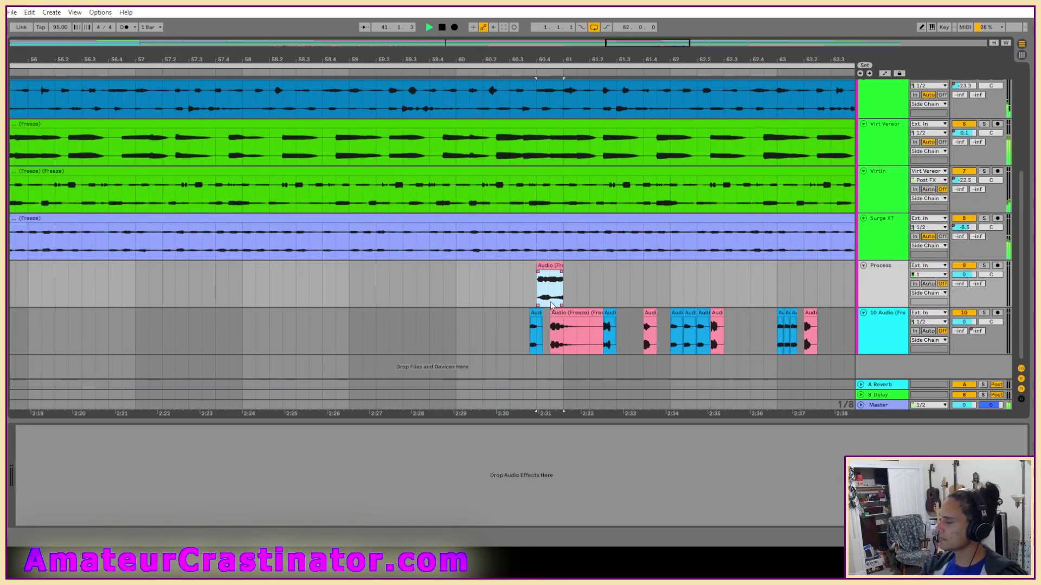
Show the device chains of the Side Chain and Kit groups during playback
scroll(552, 301, "down", 5)
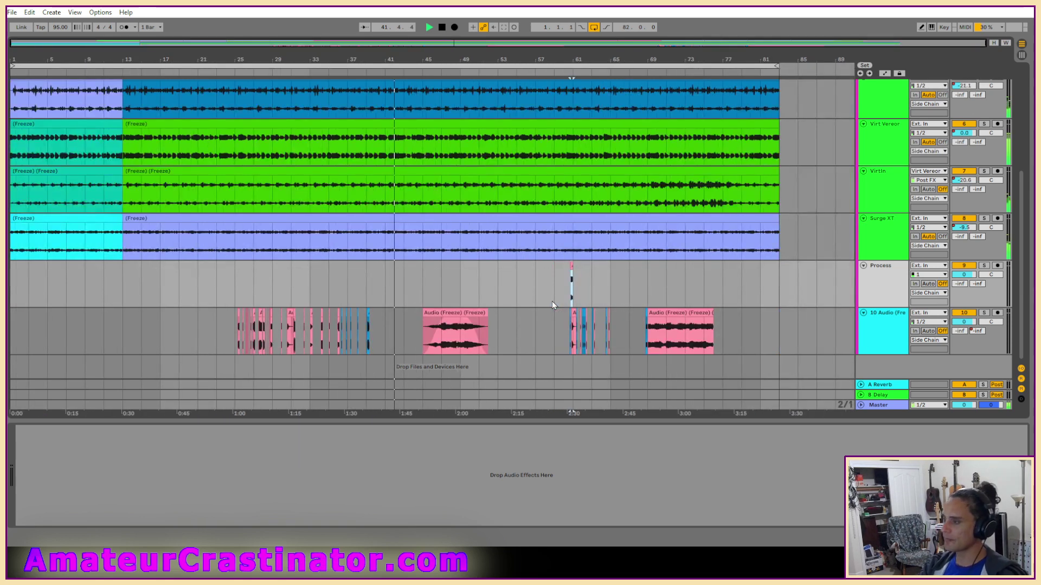
scroll(555, 321, "up", 3)
scroll(555, 321, "down", 5)
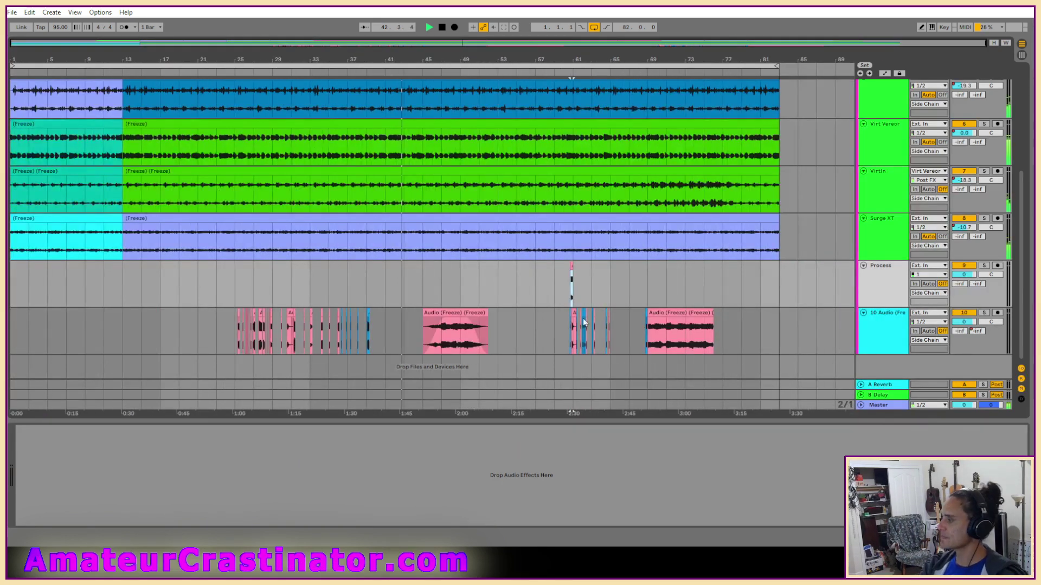
scroll(888, 230, "up", 4)
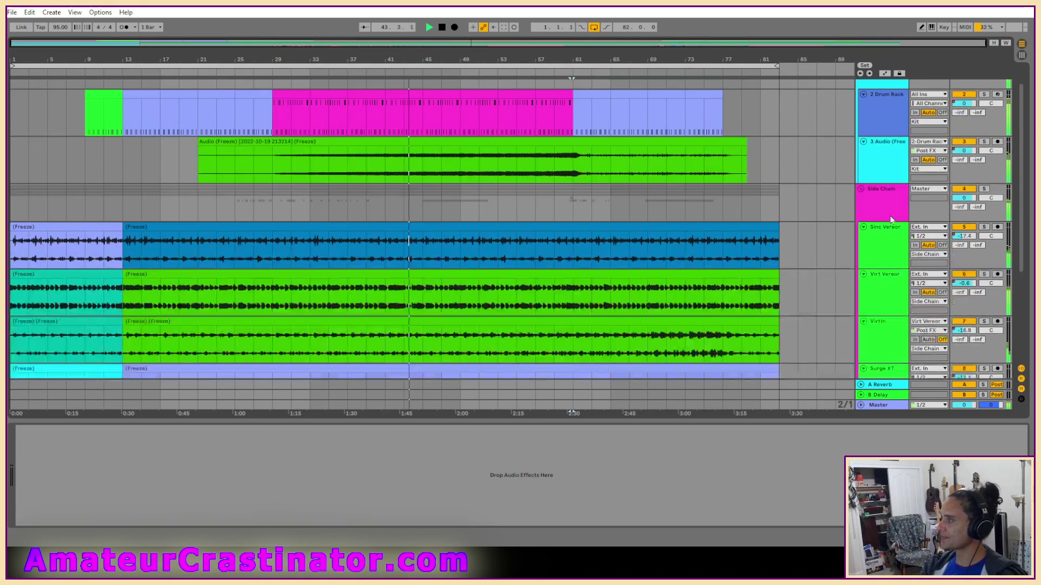
left_click(891, 215)
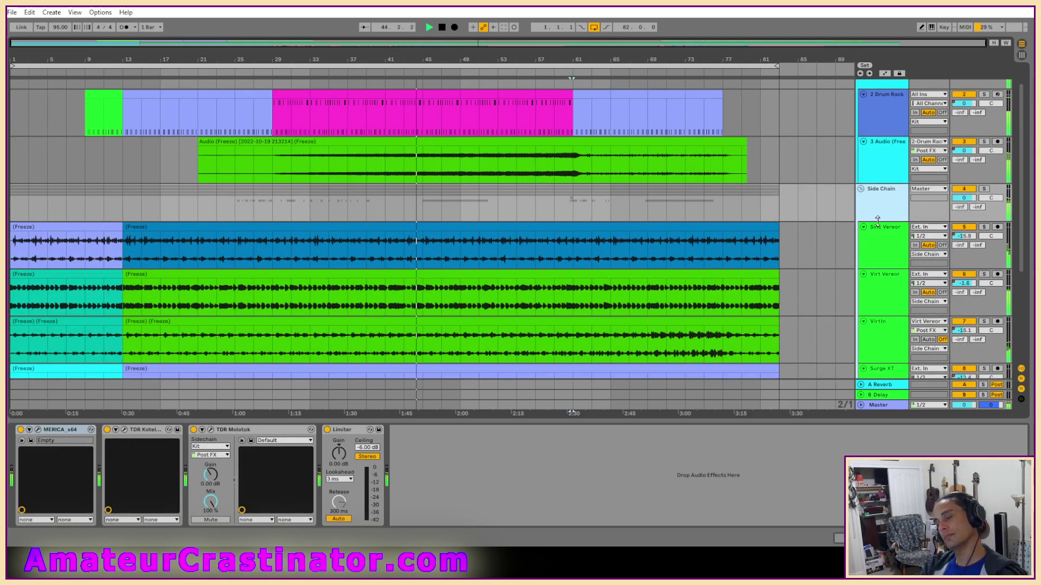
scroll(874, 222, "up", 1)
left_click(892, 104)
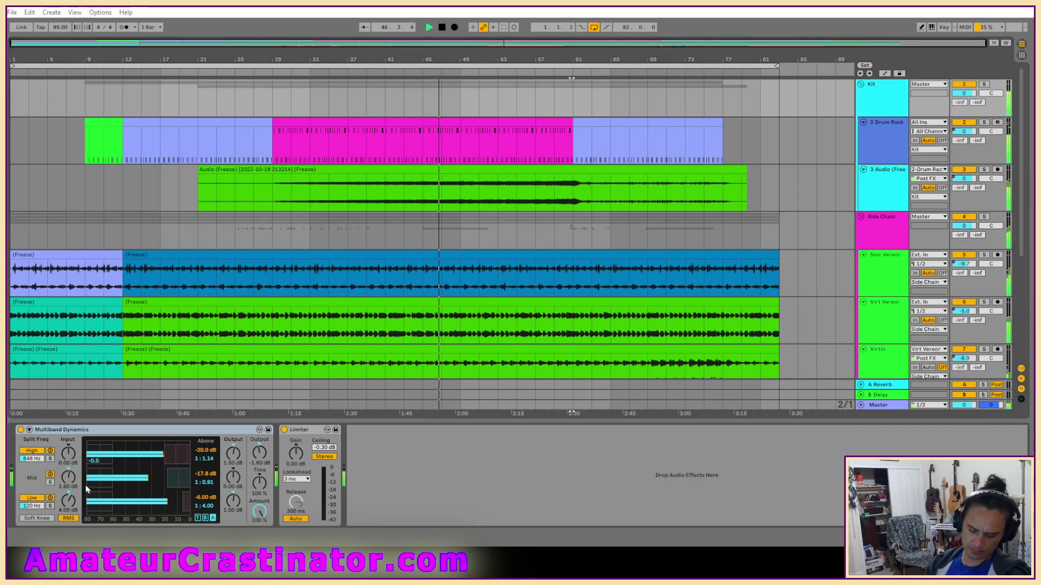
Add EQ Eight at the start of the Kit group's chain and replace its Multiband Dynamics with a default one before the Limiter
left_click(14, 494)
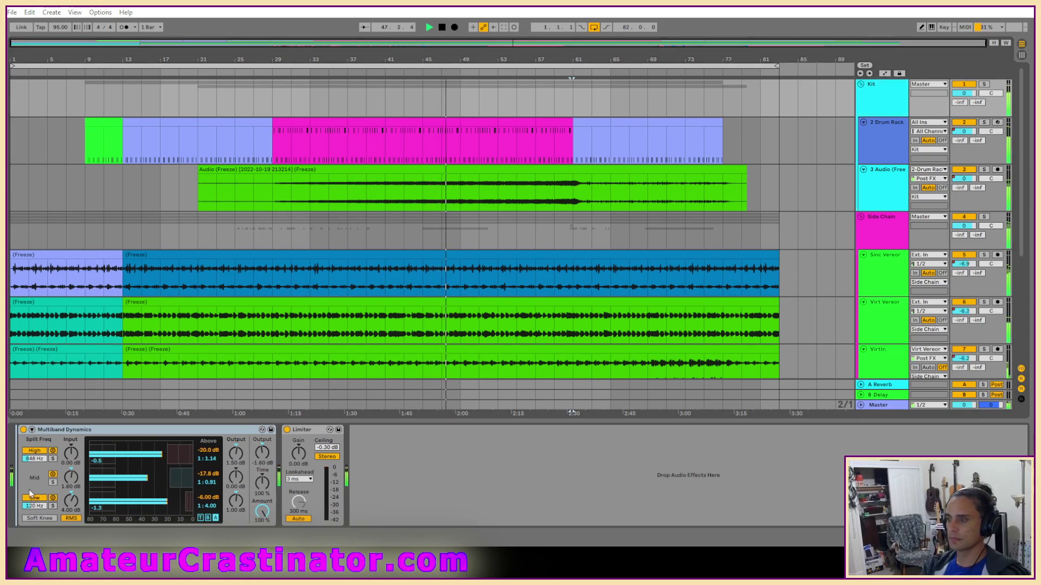
left_click_drag(38, 483, 93, 478)
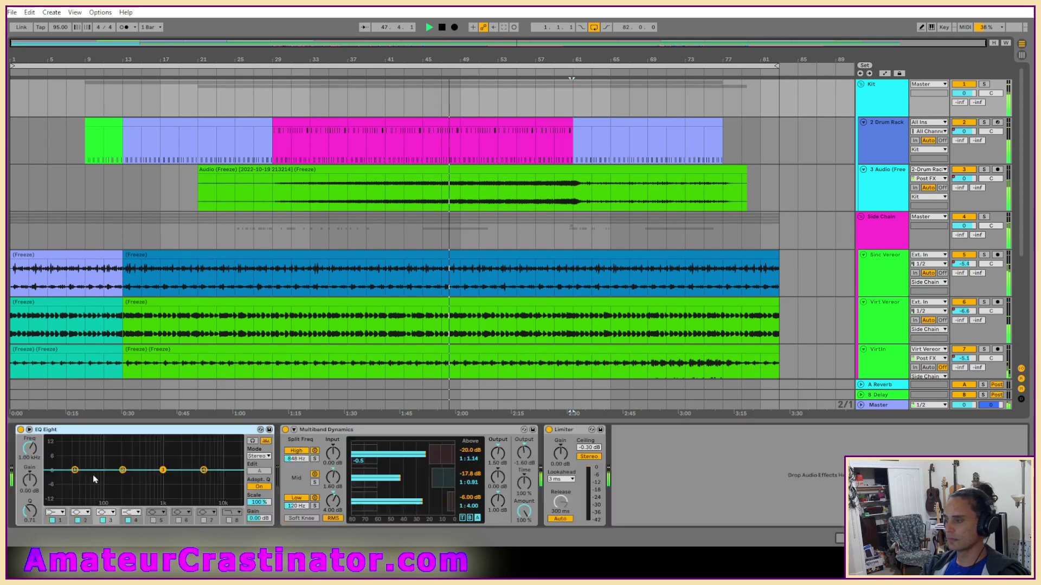
left_click(383, 432)
key("Delete")
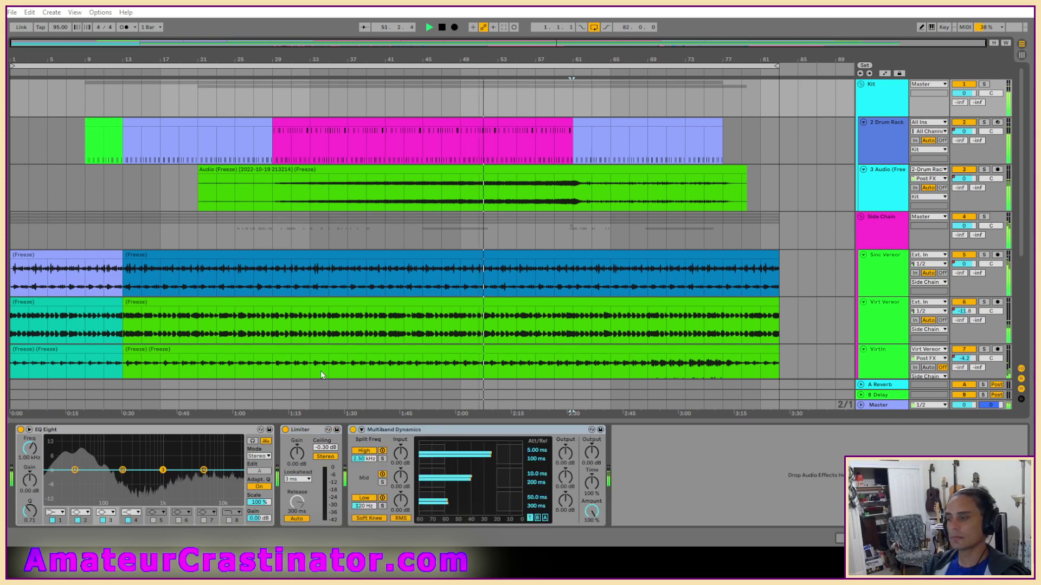
left_click_drag(301, 430, 660, 495)
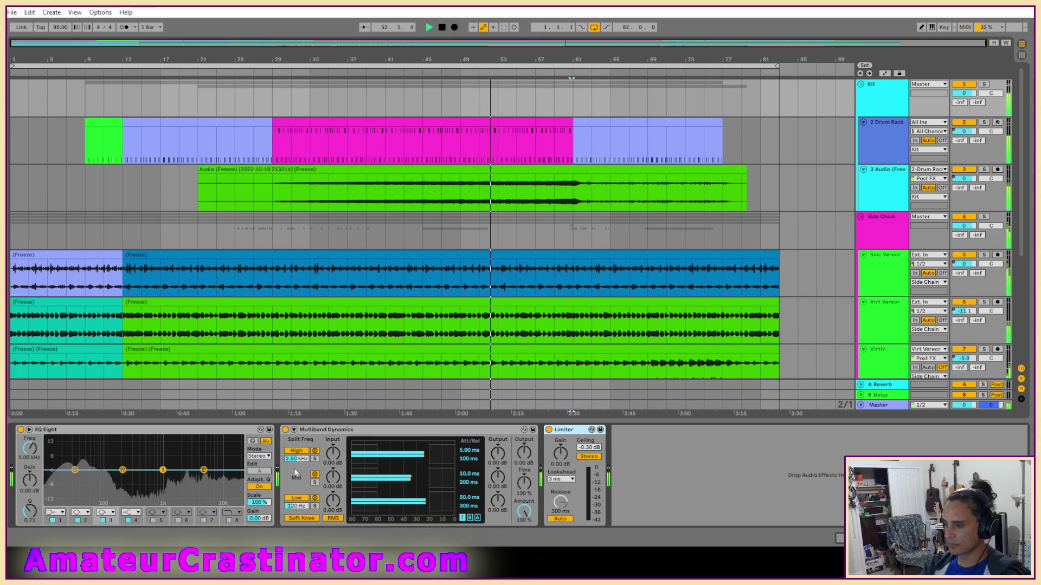
Set the Kit group's Multiband Dynamics low split to 160 Hz and high split to about 1.7 kHz, guided by EQ Eight's enlarged spectrum
left_click(297, 429)
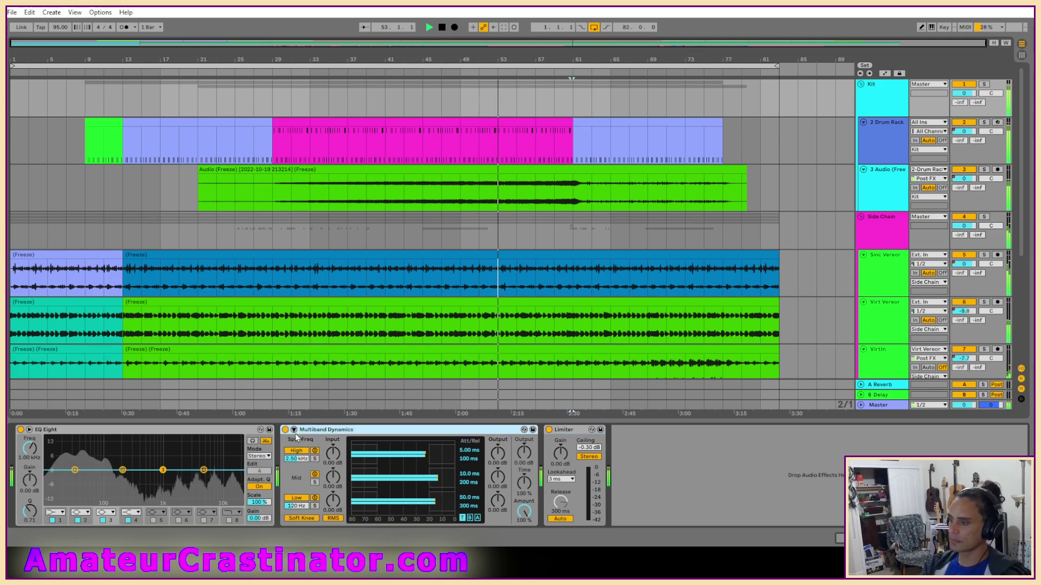
left_click(294, 430)
left_click(293, 430)
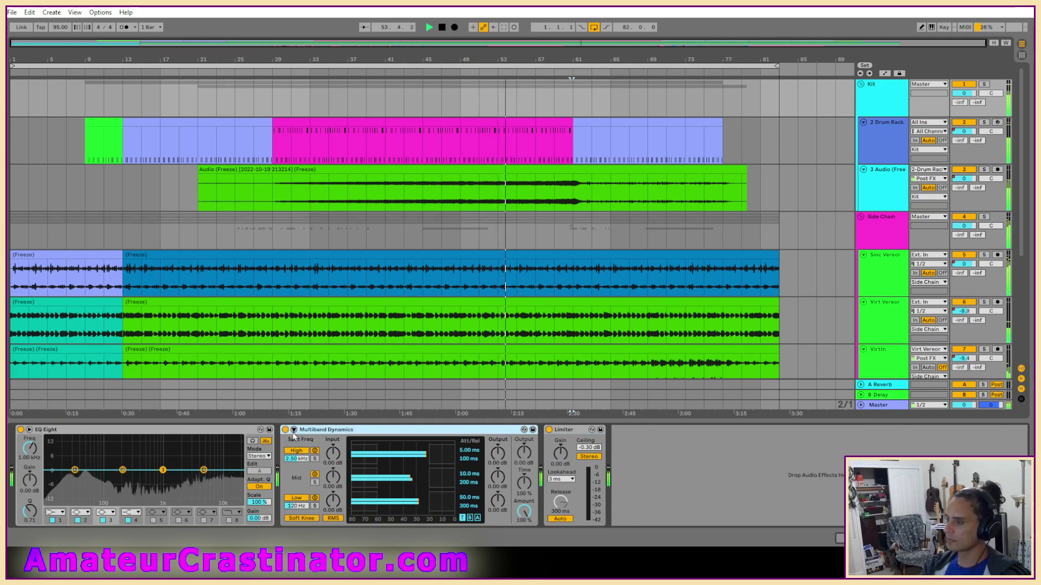
left_click(29, 430)
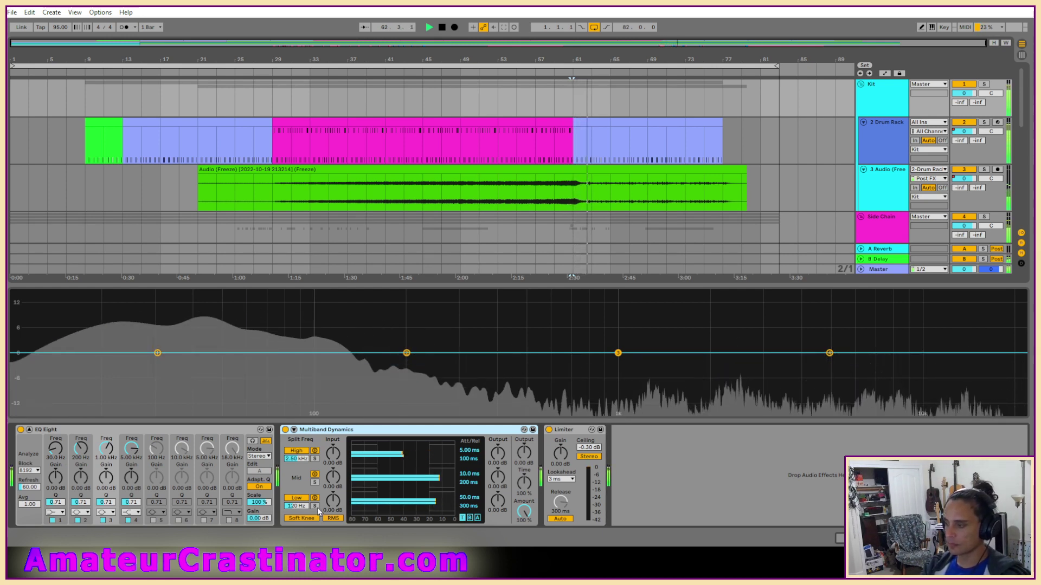
left_click_drag(296, 505, 297, 507)
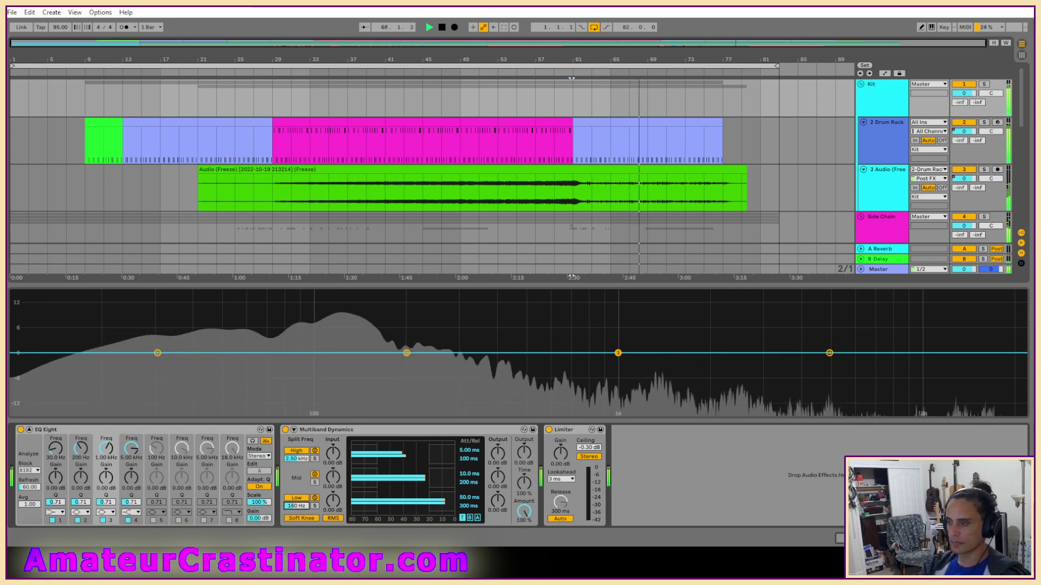
left_click_drag(294, 457, 301, 462)
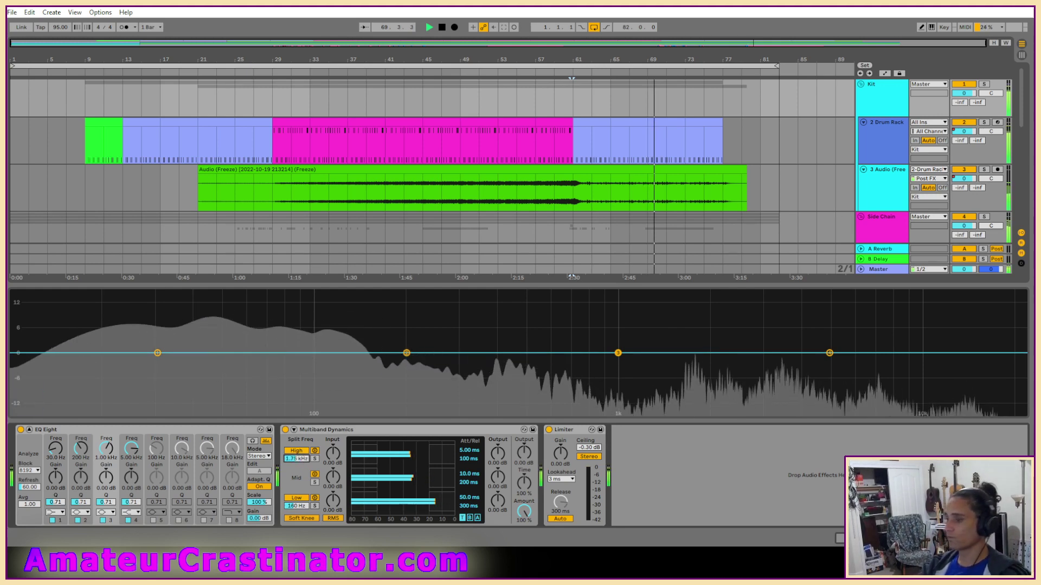
left_click(30, 429)
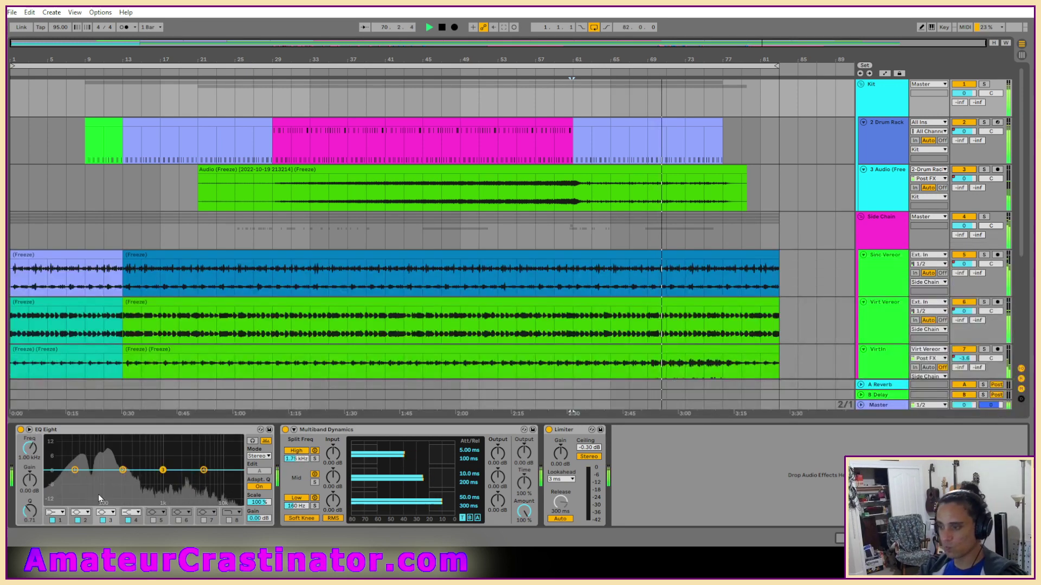
Change band 1 of the Kit group's EQ Eight to a low cut at about 17.6 Hz
left_click(58, 514)
left_click(57, 458)
left_click_drag(75, 477, 61, 475)
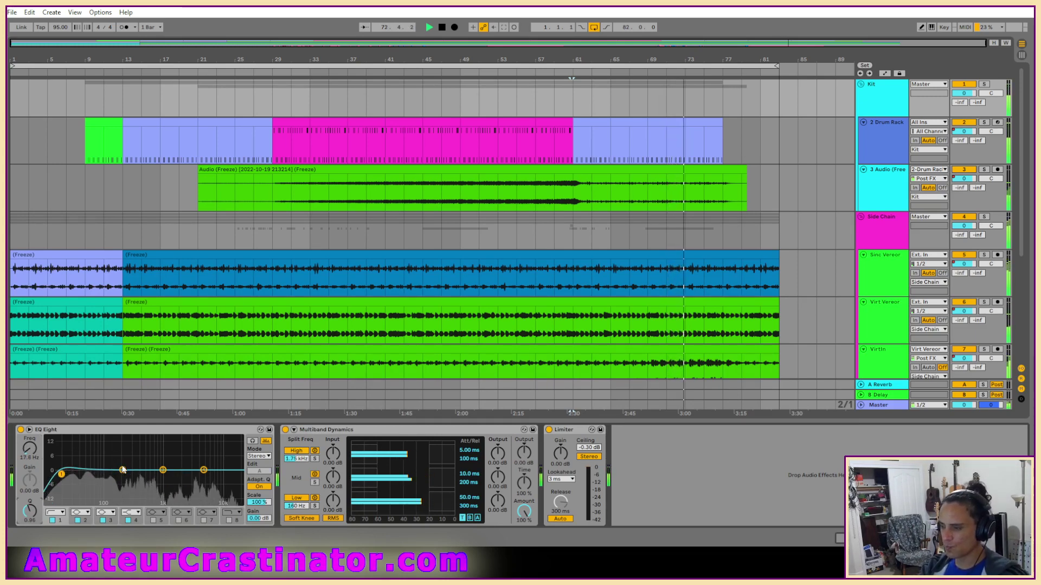
Add narrow EQ Eight dips at about 28 Hz with band 2 and about 68 Hz with band 3, using a Q of 4.91 for band 3
left_click_drag(124, 471, 73, 476)
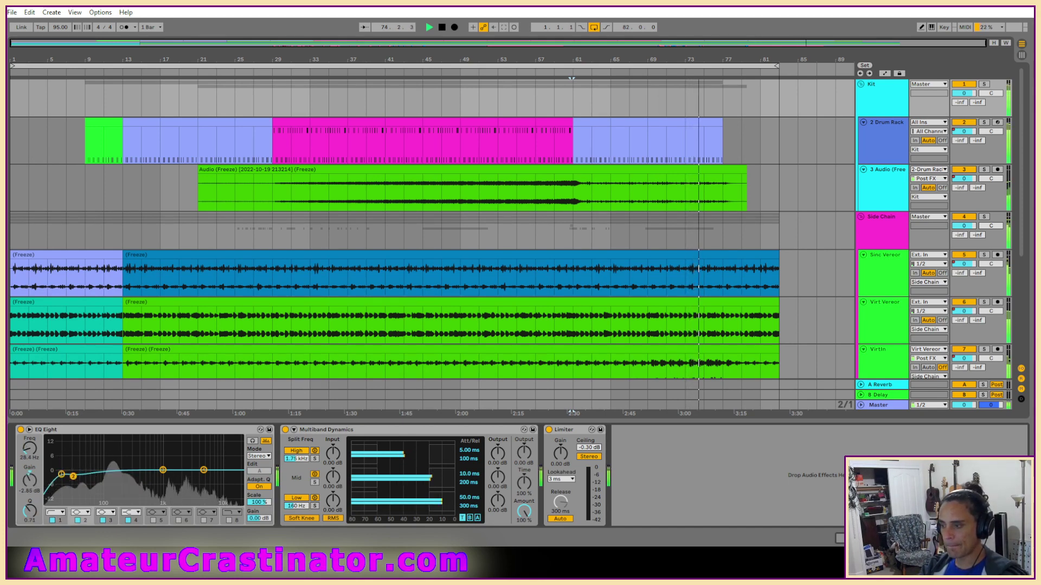
left_click_drag(20, 505, 19, 465)
left_click_drag(162, 470, 95, 479)
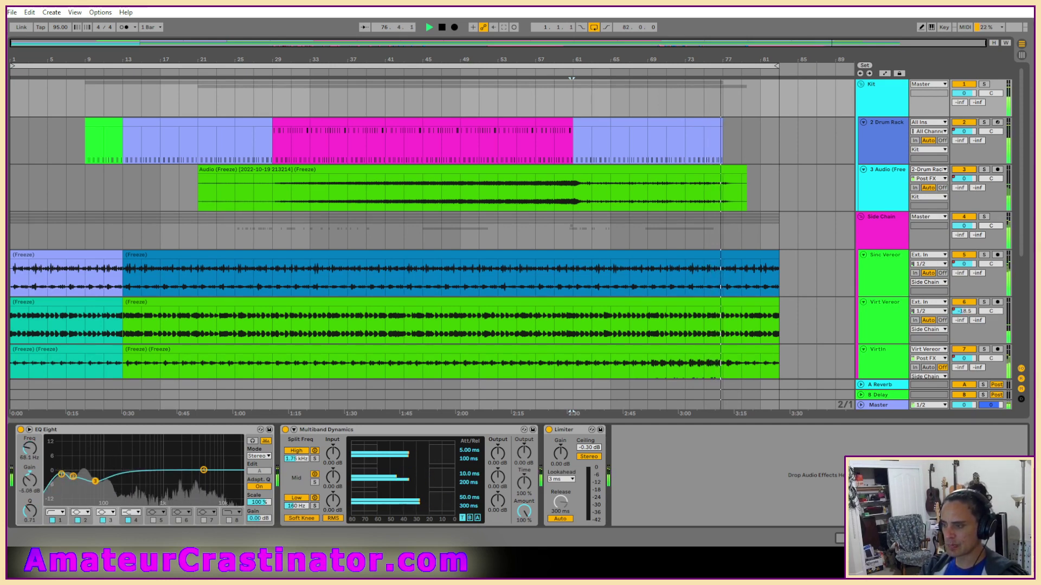
left_click_drag(29, 511, 26, 485)
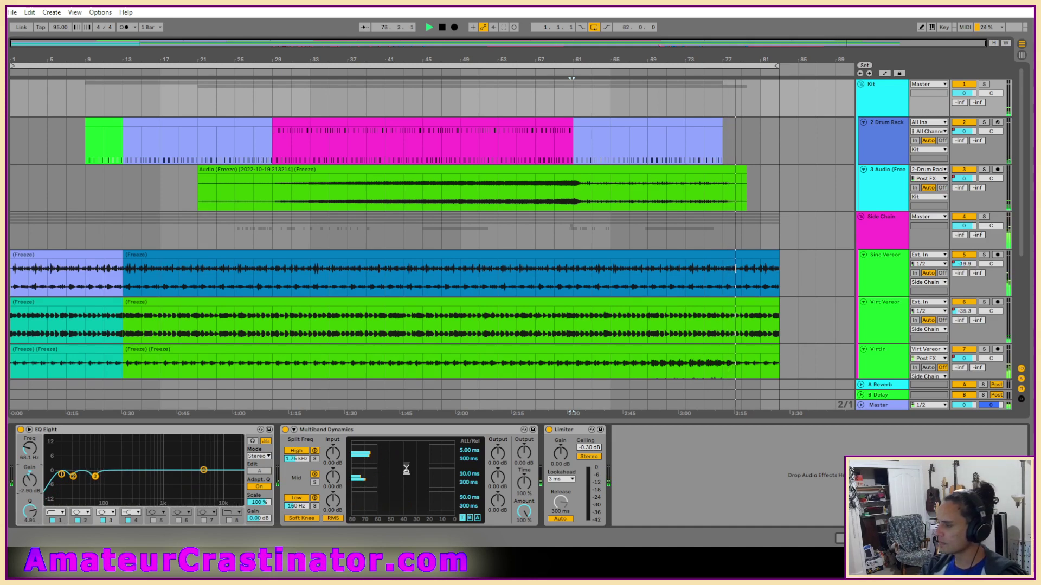
Play the set from bar 61 and switch the Kit group's EQ Eight to M/S mode, editing the side channel
left_click(605, 125)
key("space")
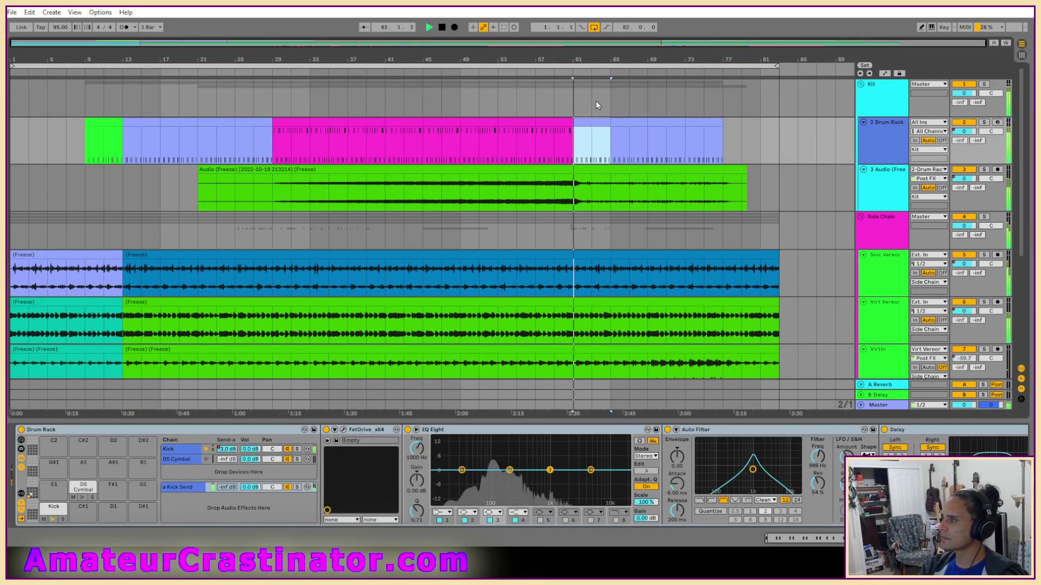
left_click(578, 99)
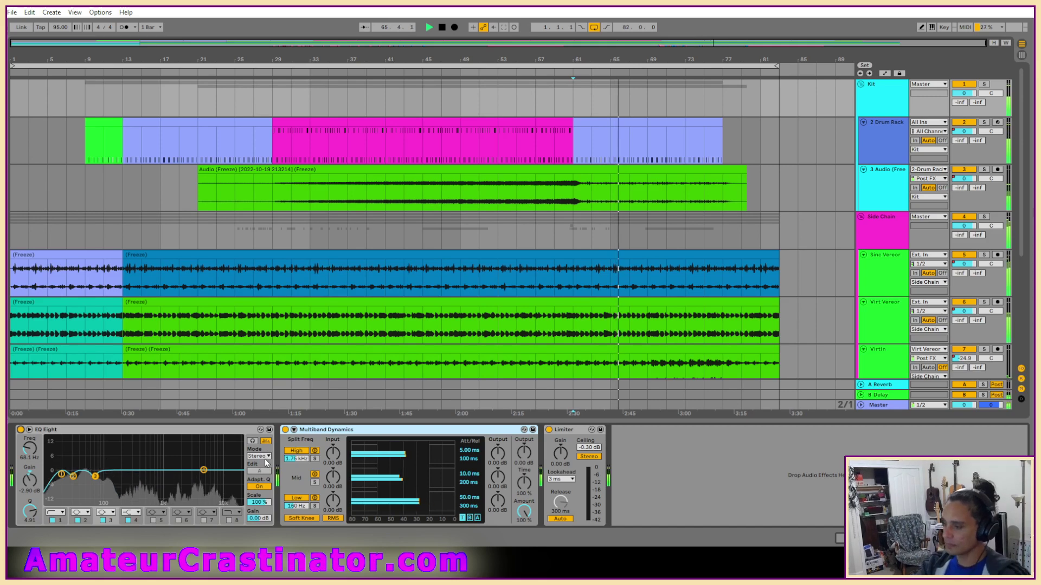
left_click(269, 457)
left_click(254, 480)
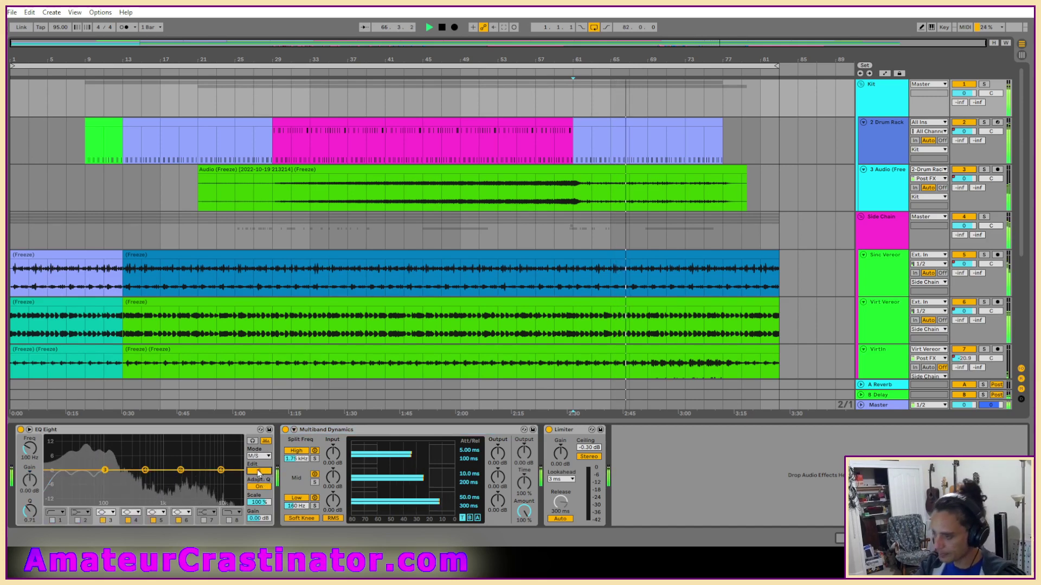
Enable a low cut on EQ Eight's side channel at about 328 Hz and raise its Q slightly
left_click(52, 521)
left_click_drag(31, 450, 33, 437)
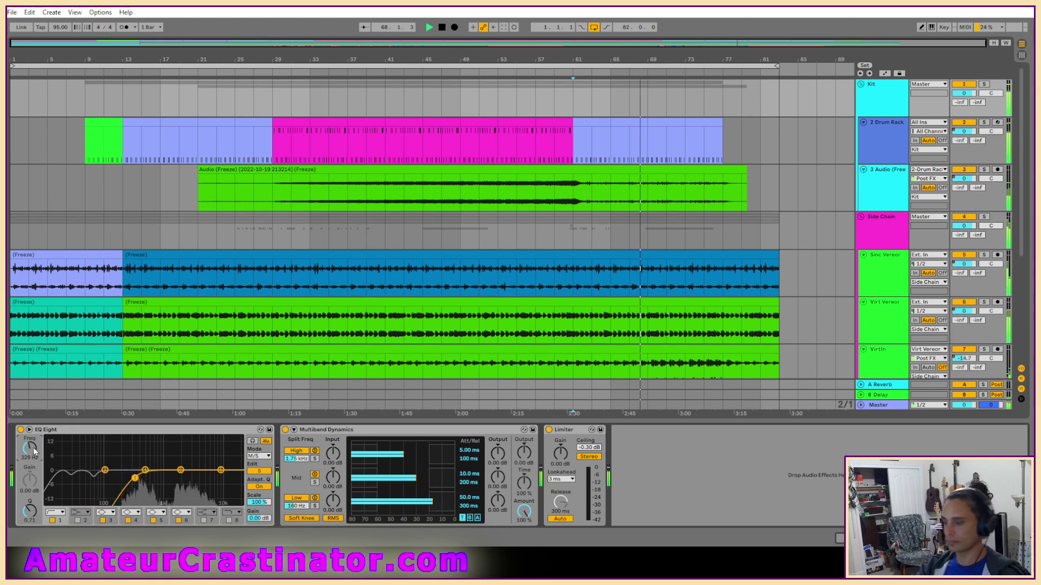
left_click_drag(29, 511, 29, 504)
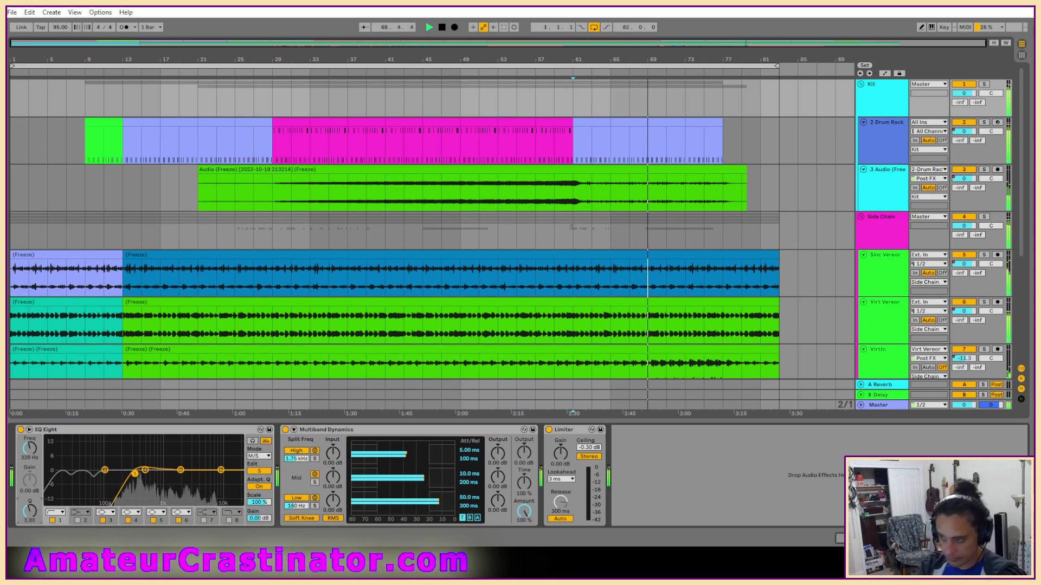
Dip the side channel's band 4 by 3.84 dB at about 958 Hz and compare the Kit group with EQ Eight off and on
left_click_drag(144, 470, 162, 482)
left_click_drag(35, 519, 36, 515)
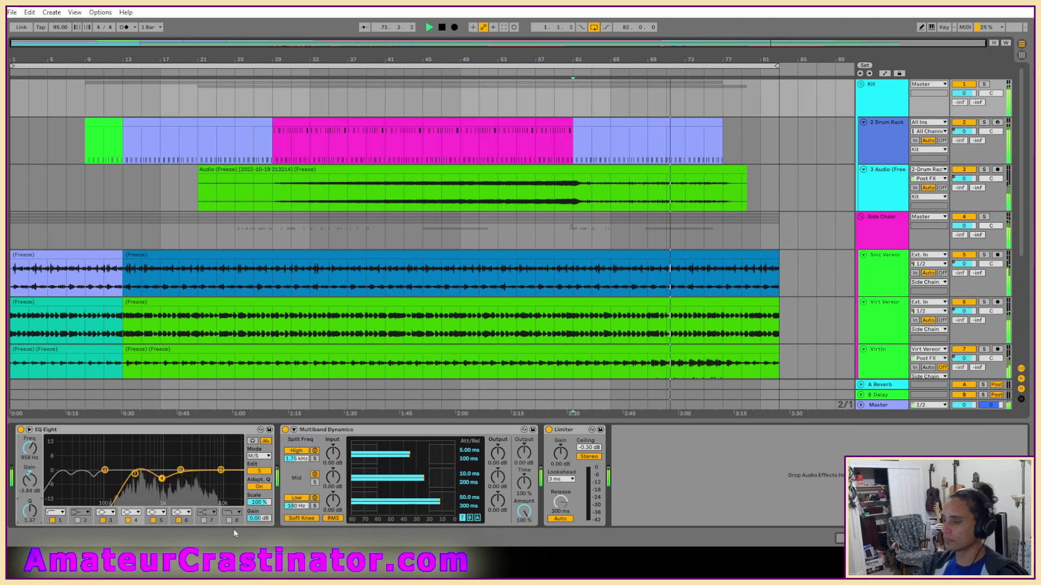
left_click(21, 429)
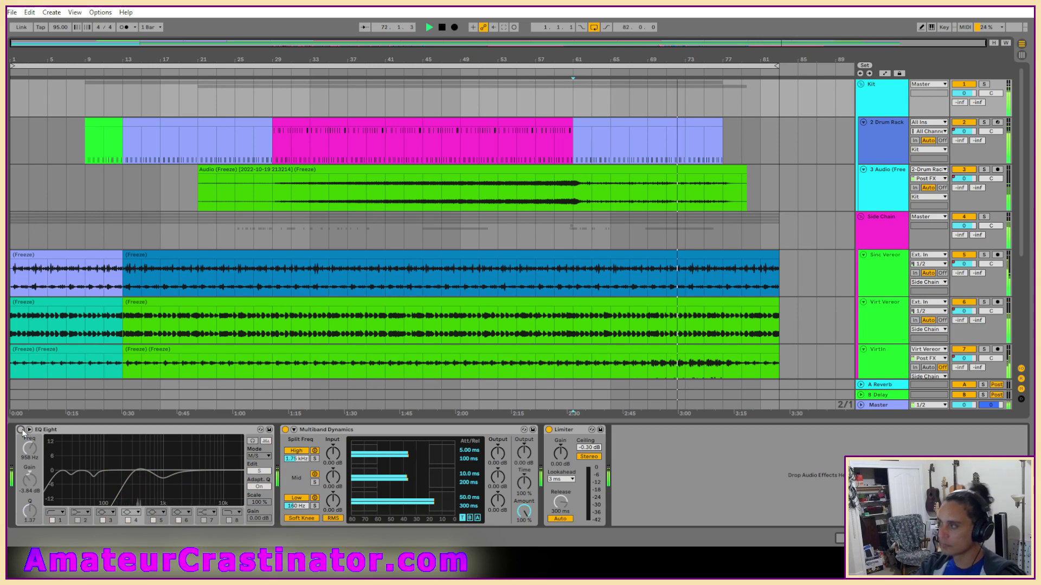
left_click(20, 429)
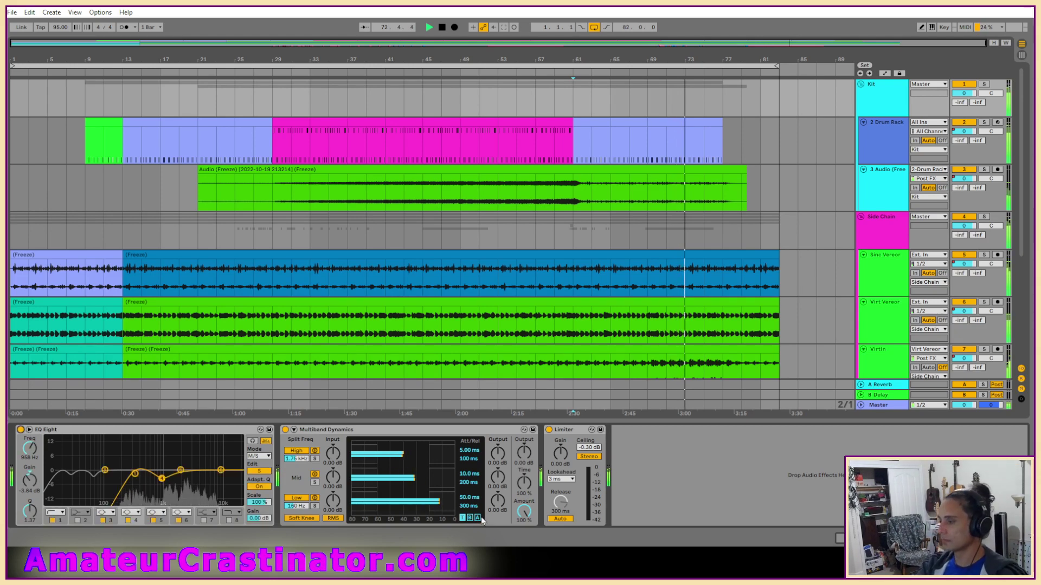
Add EQ Eight to the Side Chain group's chain between MERICA_x64 and TDR Kotelnikov
left_click(836, 223)
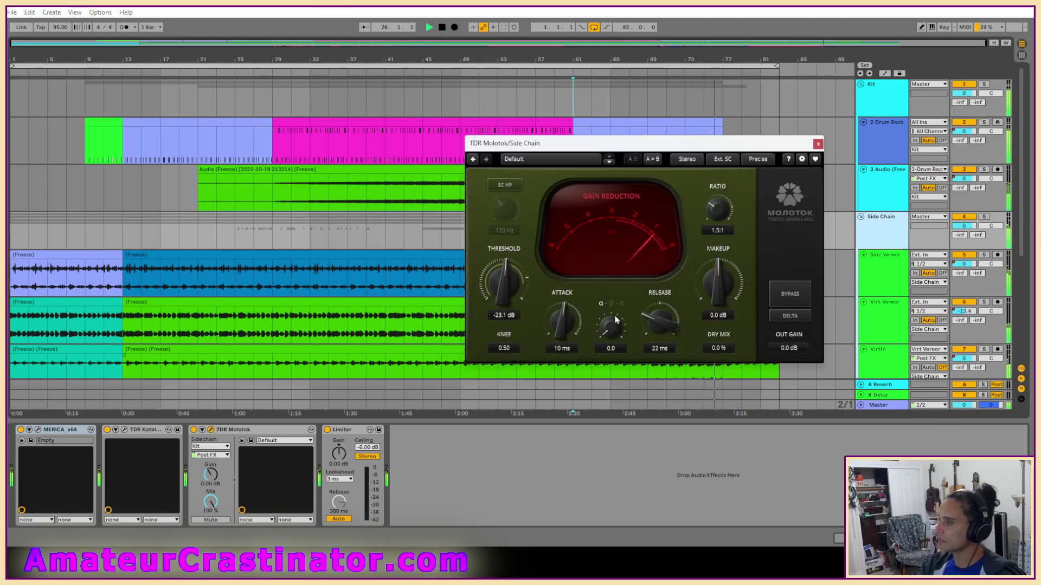
left_click(818, 145)
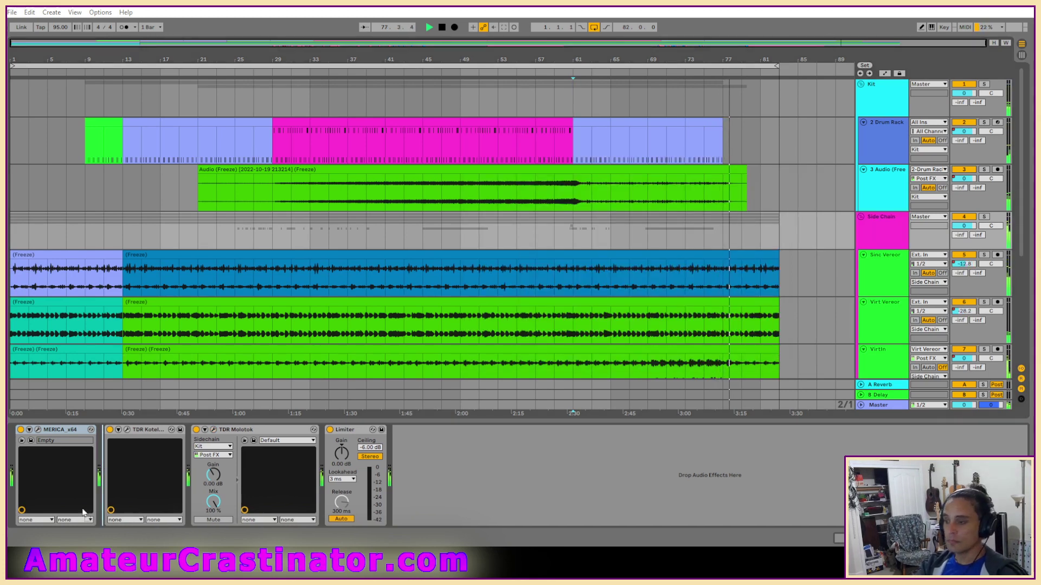
left_click_drag(9, 466, 23, 472)
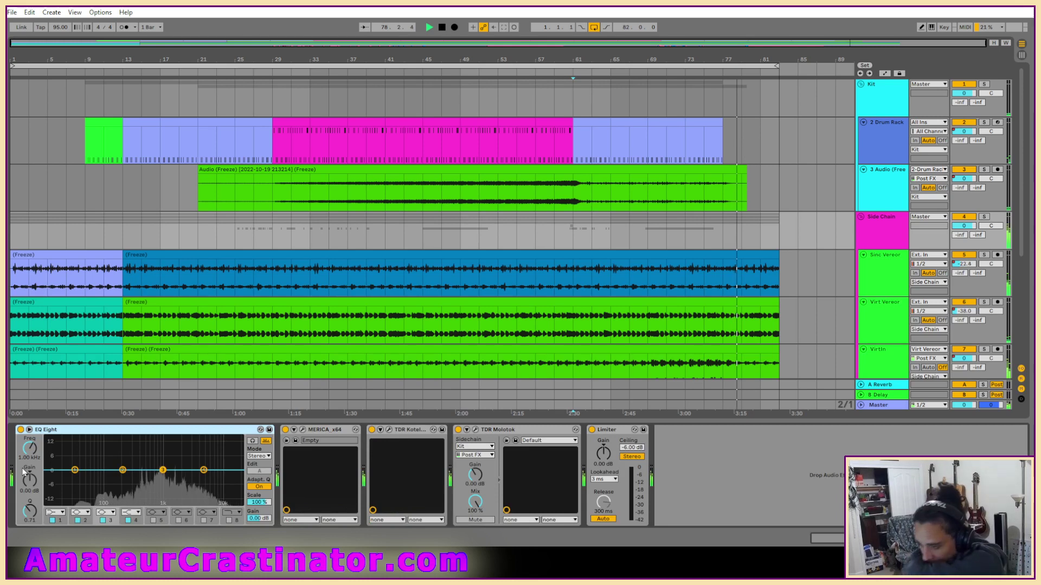
left_click_drag(342, 438, 22, 439)
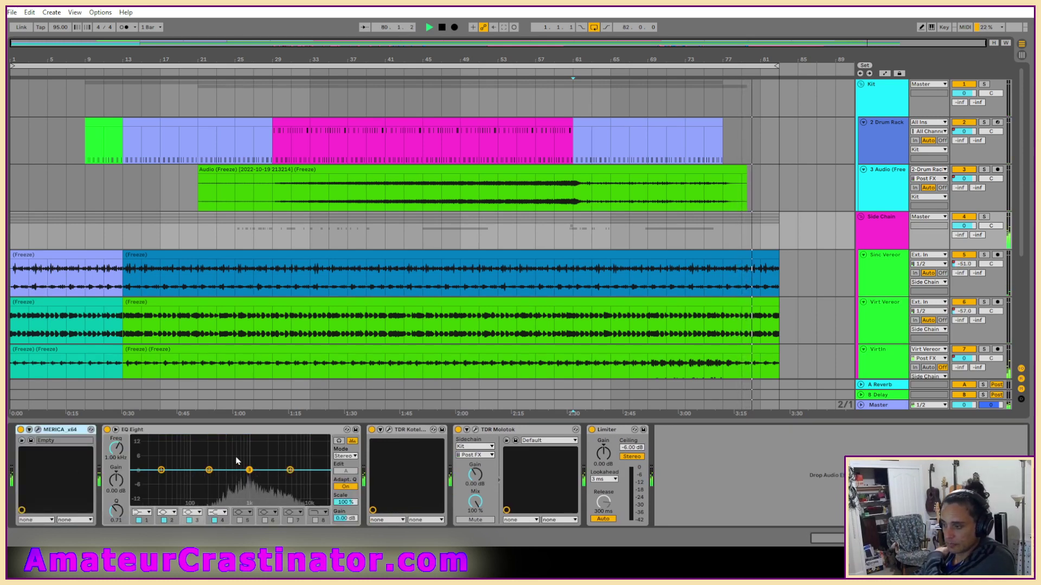
Raise MERICA_x64's input gain slightly on the Side Chain group while monitoring TDR Kotelnikov's gain reduction, and close both plug-in windows
left_click(38, 431)
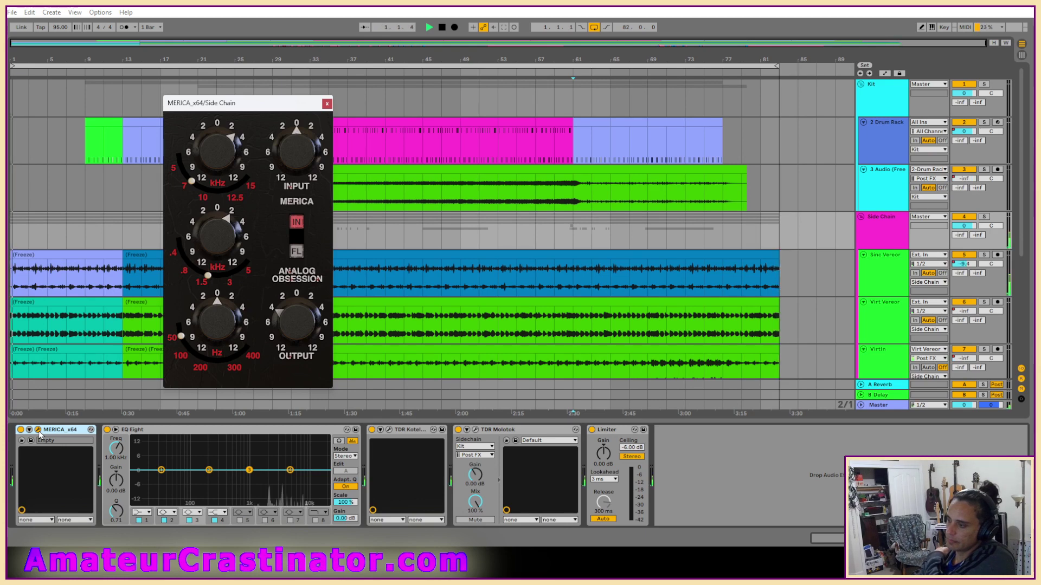
left_click(389, 429)
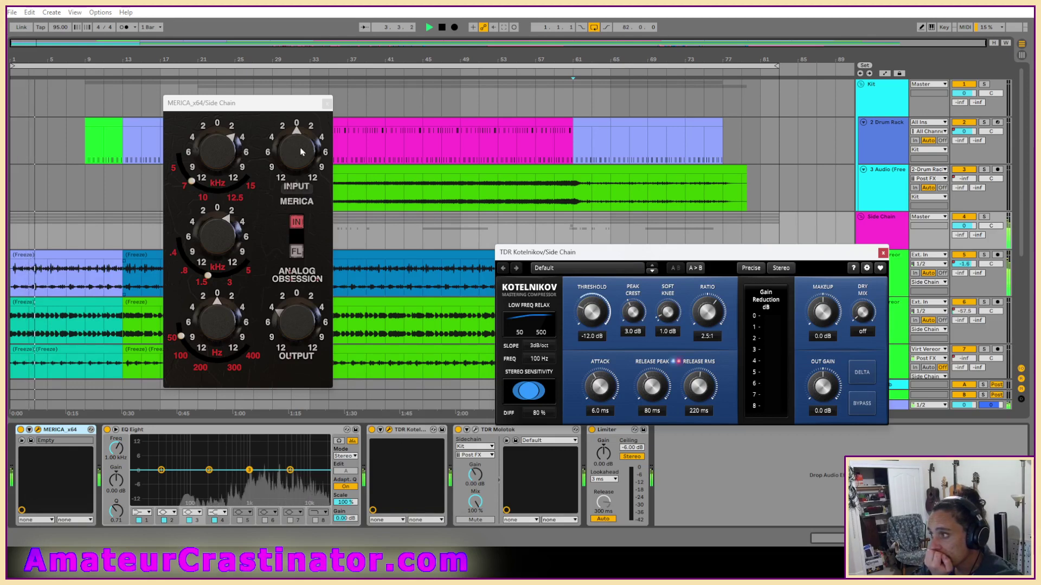
scroll(302, 152, "up", 2)
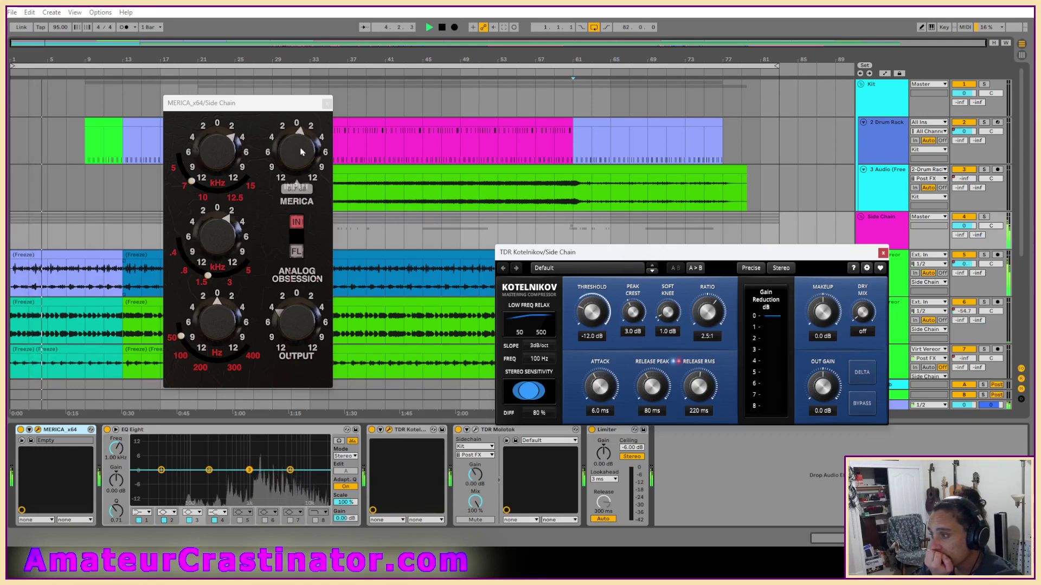
mouse_move(304, 338)
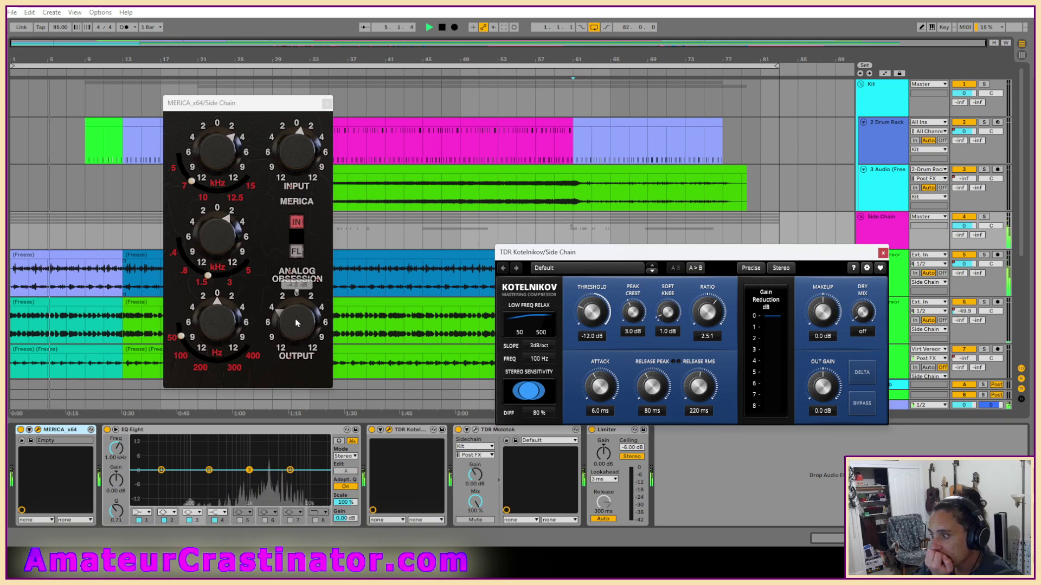
left_click(883, 253)
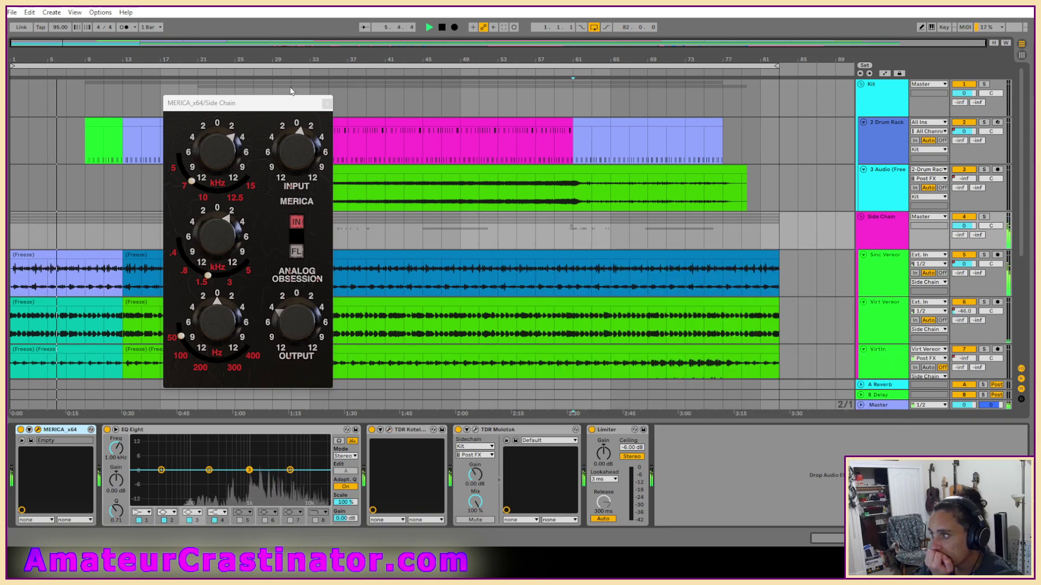
left_click(38, 429)
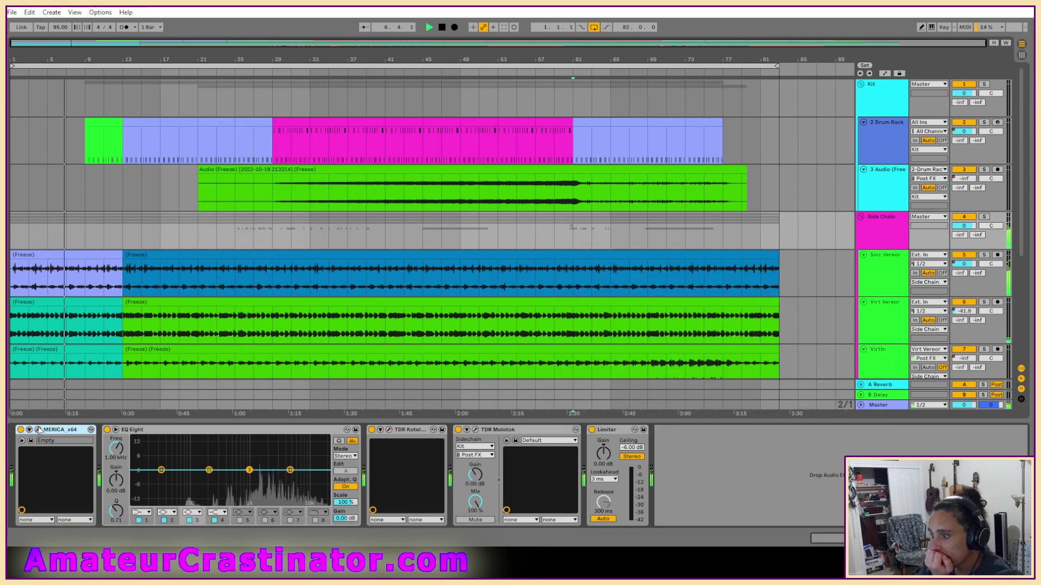
Compare the Side Chain group's sound with MERICA_x64 off and on
left_click(173, 433)
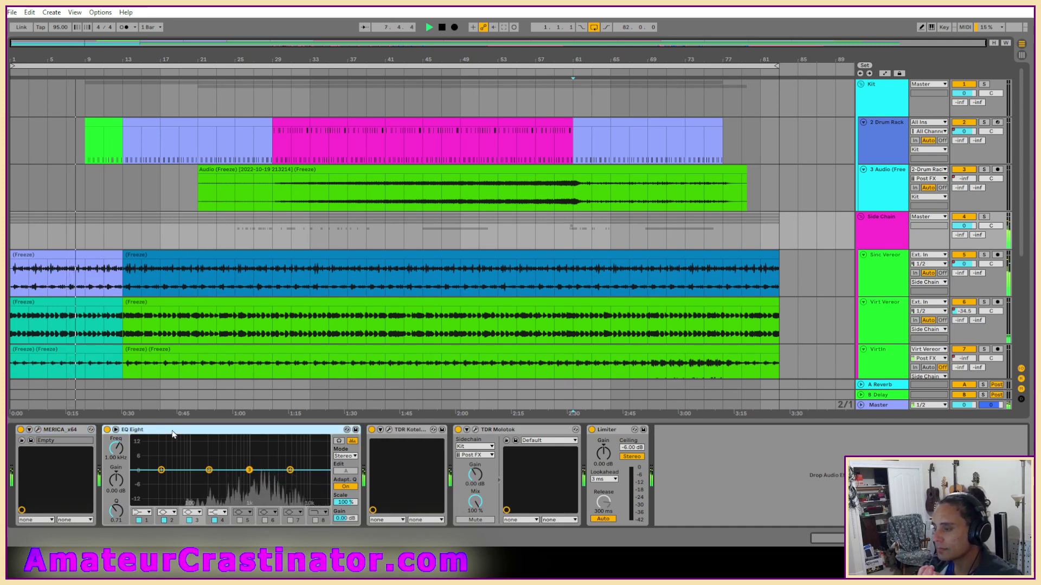
left_click(21, 429)
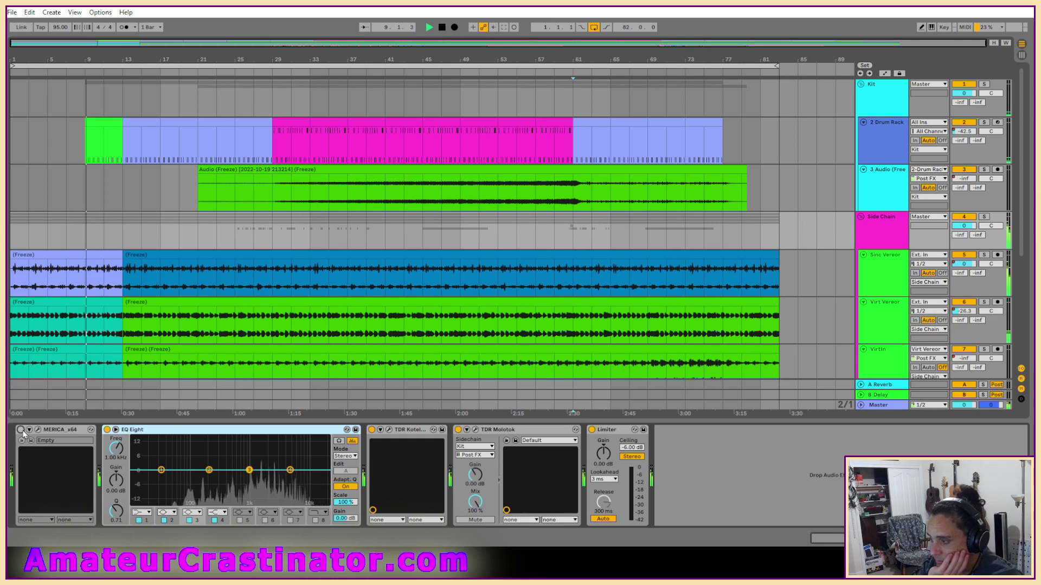
left_click(22, 430)
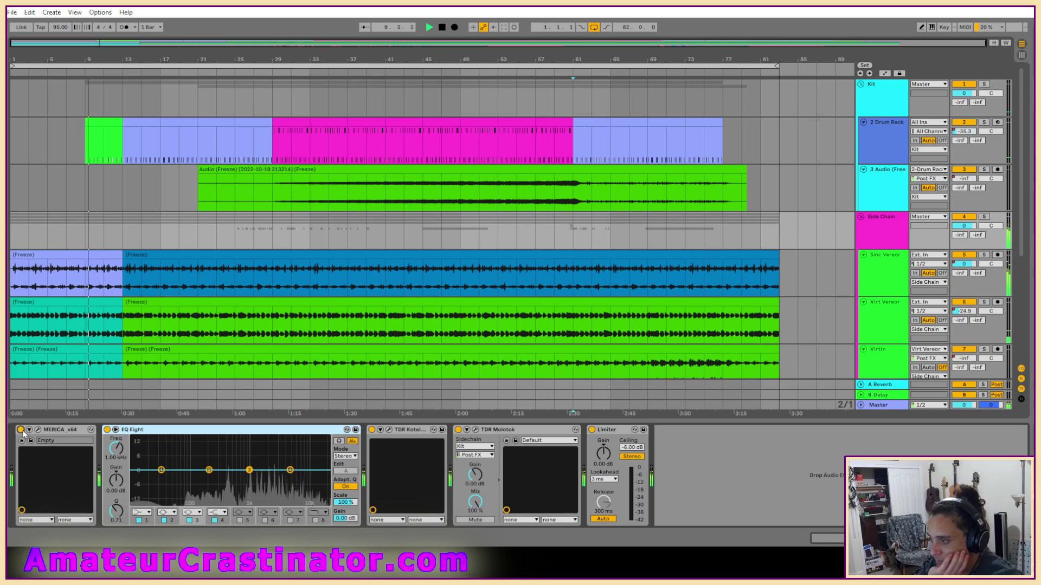
Set band 1 of the Side Chain group's EQ Eight to a 30 Hz low cut and switch it to M/S mode
left_click(137, 517)
left_click(142, 458)
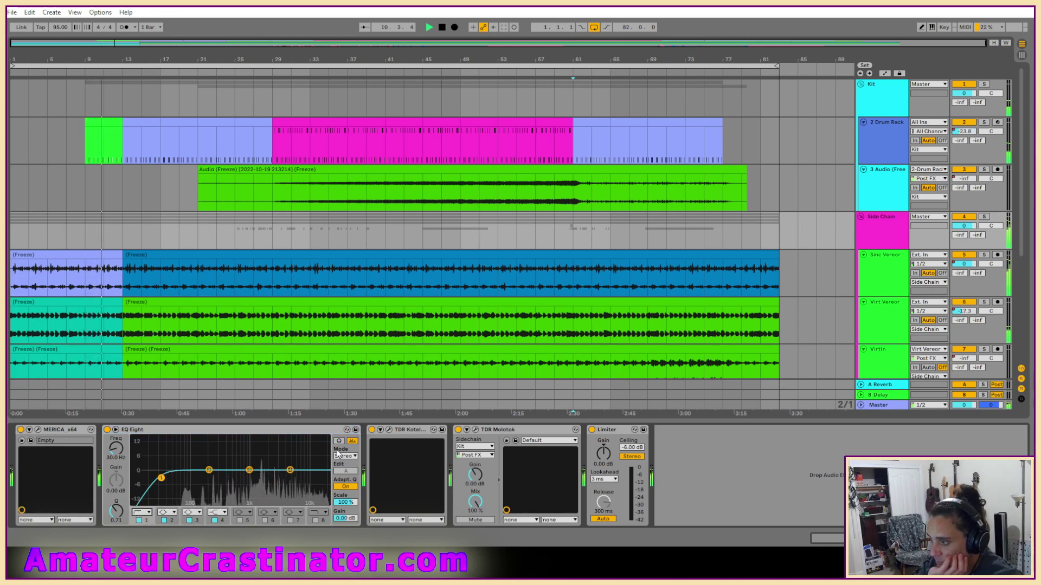
left_click(340, 480)
On the side channel, raise the low cut's frequency, dip band 4 by 3.35 dB at about 1.3 kHz, and return to the mid channel
left_click(140, 519)
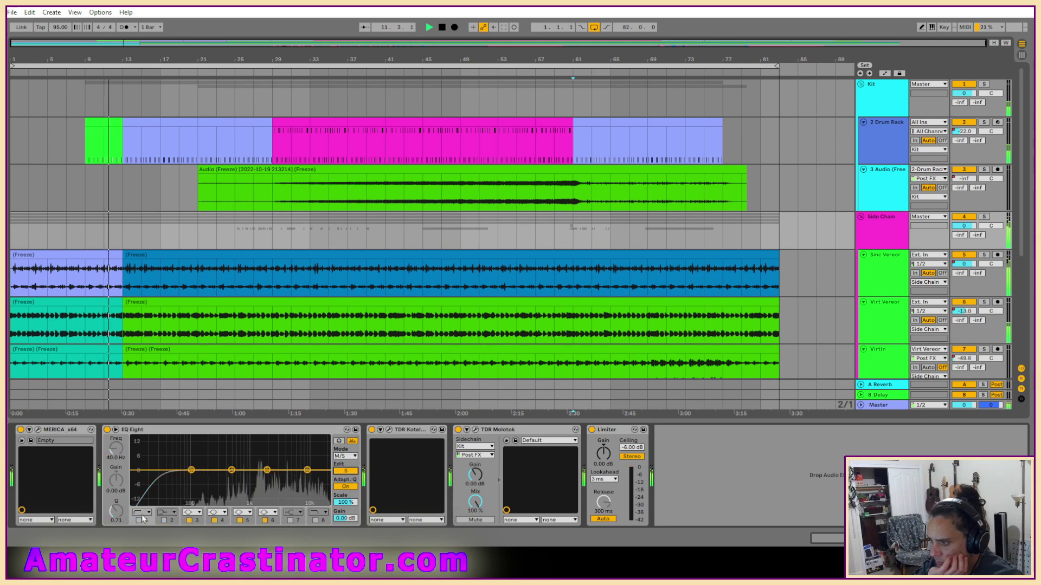
left_click_drag(168, 478, 217, 478)
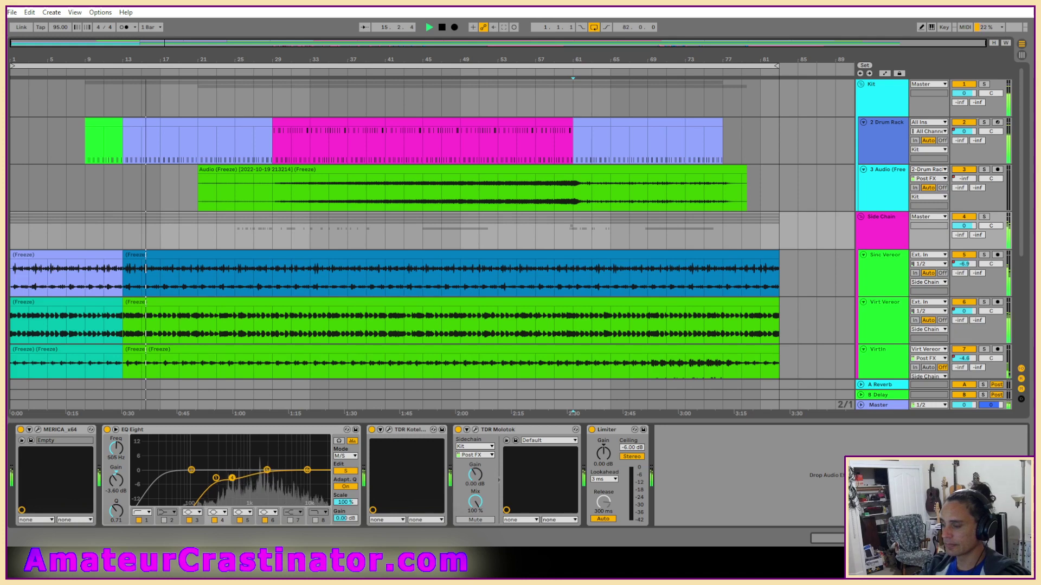
left_click_drag(233, 476, 256, 480)
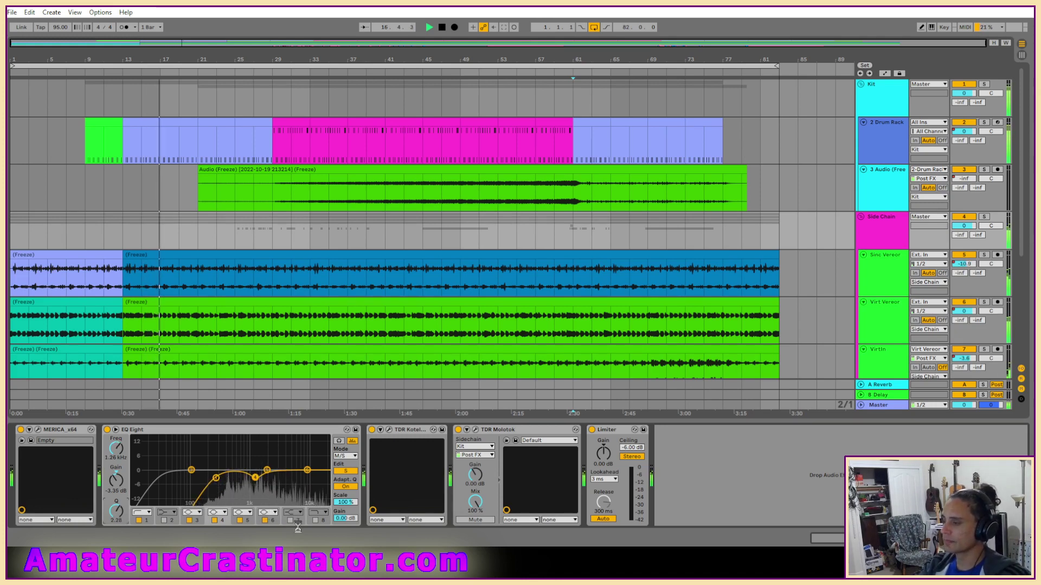
left_click(346, 471)
Audition the pink clips around bar 61 on the 10 Audio and Process tracks, soloing each track
scroll(357, 285, "down", 3)
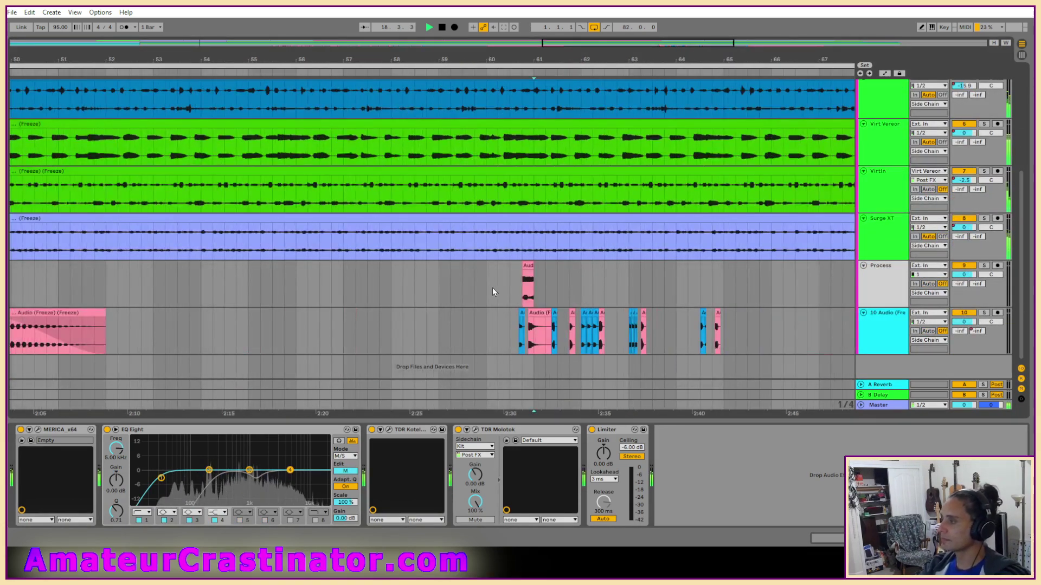
left_click(488, 288)
scroll(575, 290, "right", 2)
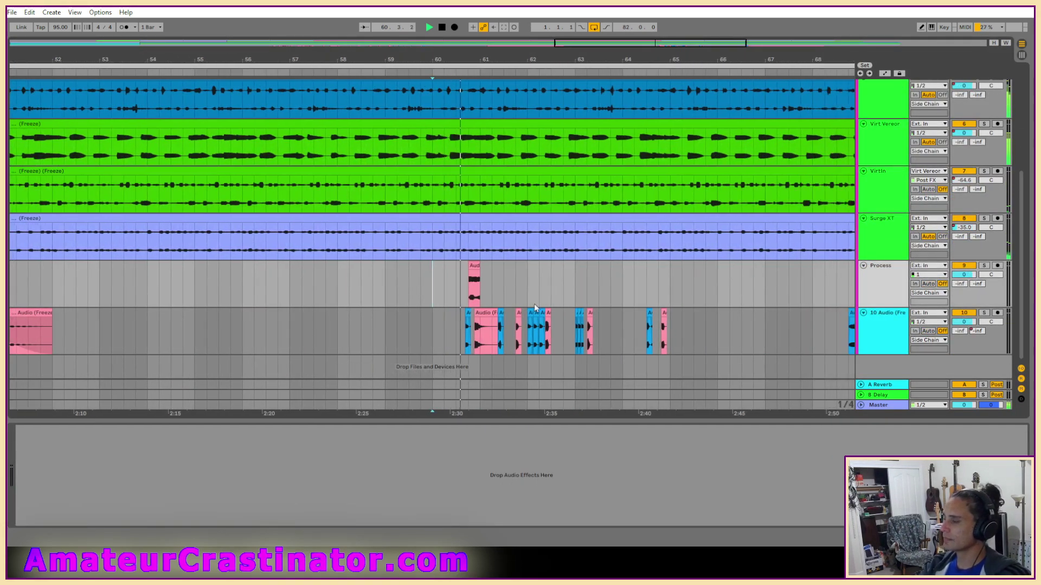
scroll(518, 308, "up", 2)
scroll(434, 308, "up", 2)
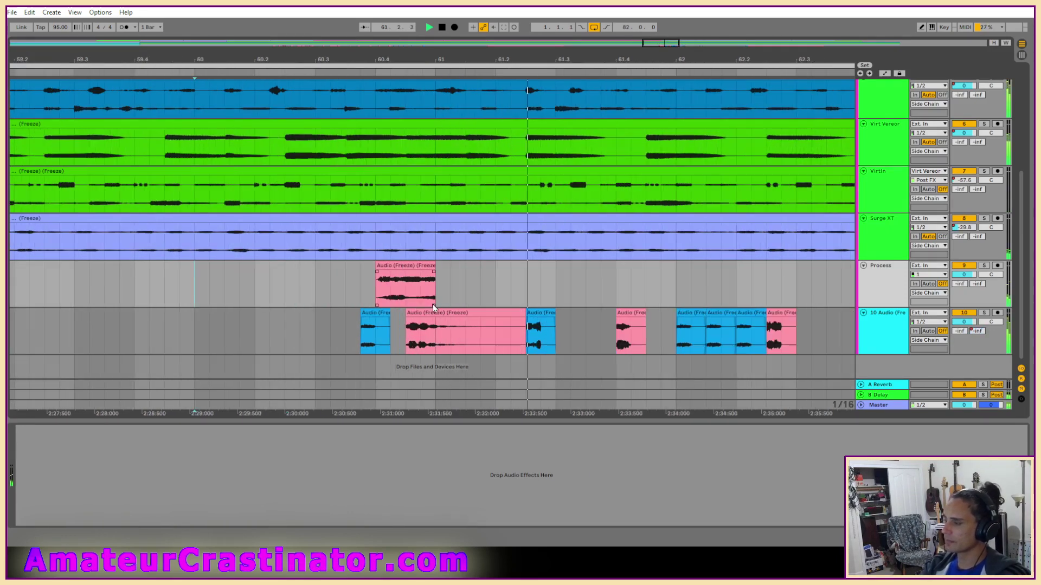
left_click(426, 313)
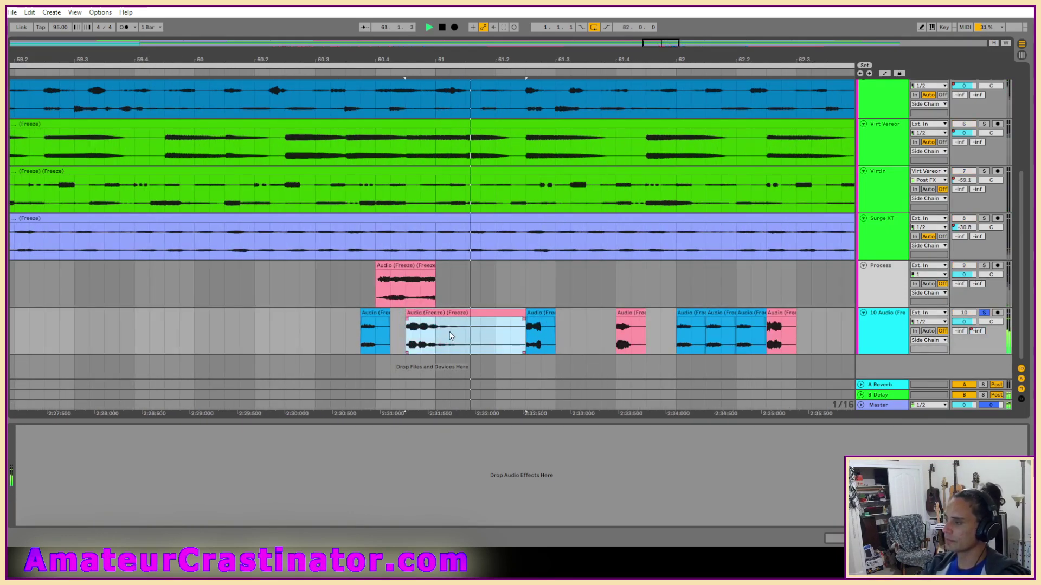
left_click(405, 267)
key("space")
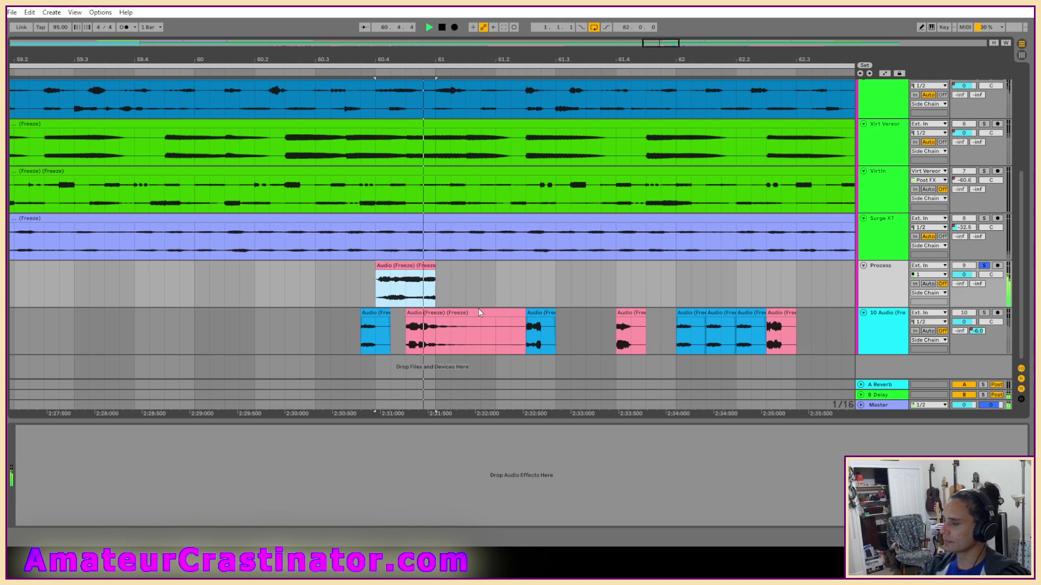
Add EQ Eight to the Process track's empty device chain and play its clip
key("alt+Tab")
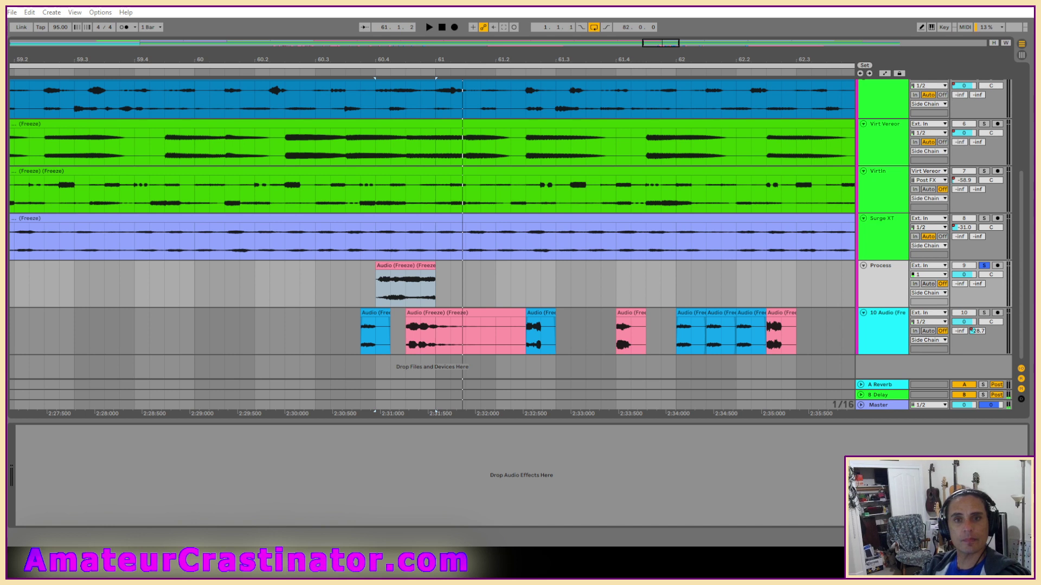
left_click(385, 449)
key("space")
key("space")
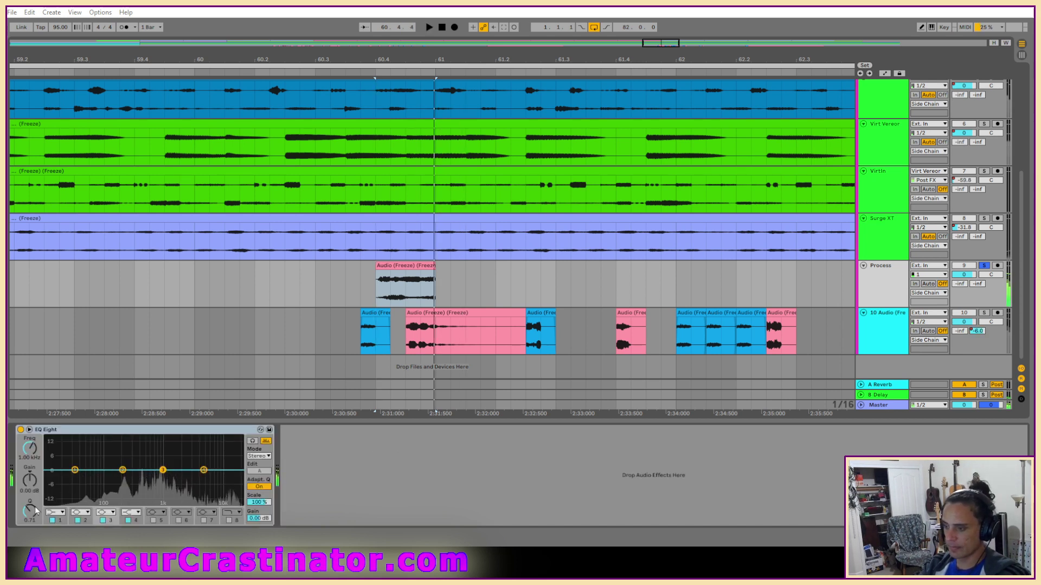
Set band 1 of the Process track's EQ Eight to a low-cut filter at about 62.5 Hz
left_click(54, 514)
left_click(54, 477)
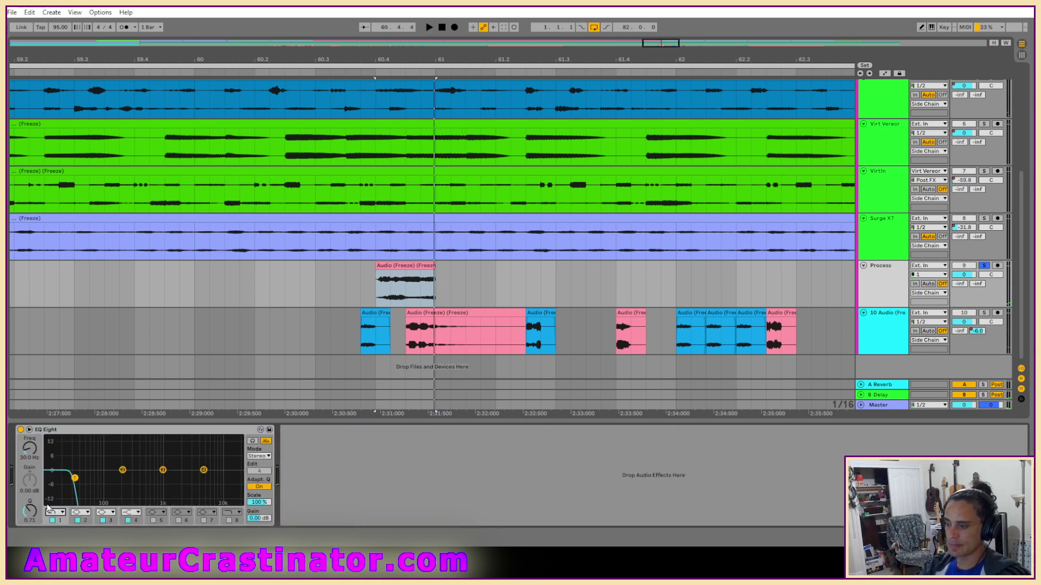
left_click(50, 512)
left_click(53, 460)
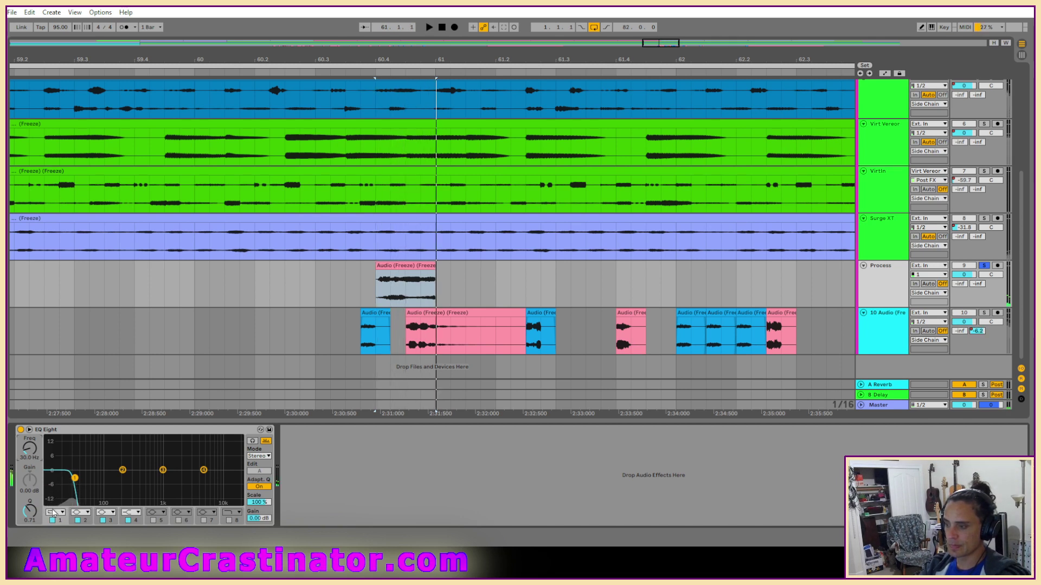
left_click(53, 458)
key("ctrl+space")
left_click_drag(30, 449, 29, 430)
key("ctrl+space")
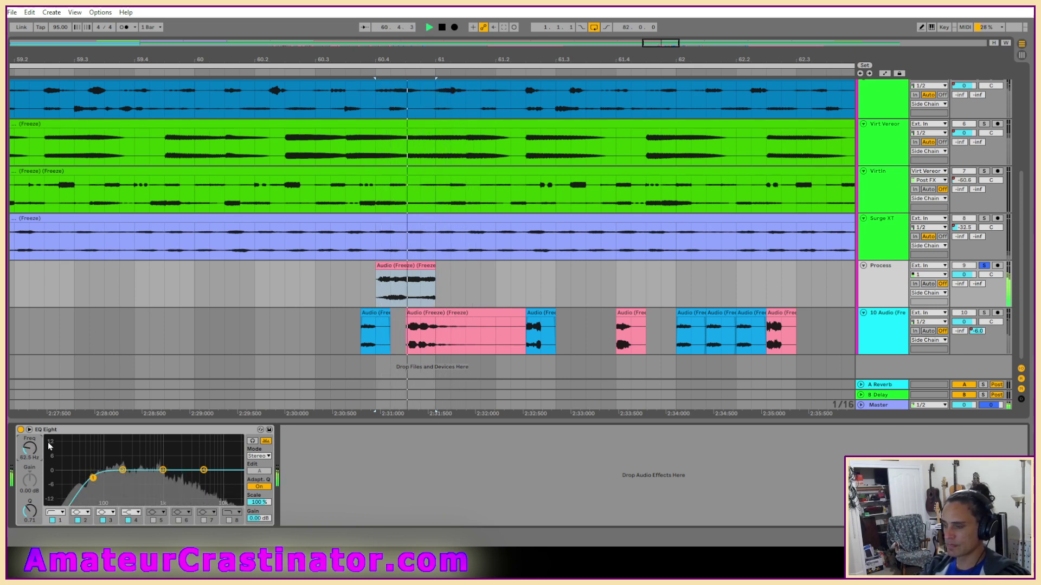
Automate the band 1 frequency across the Process clip, rising from 62.5 Hz to about 877 Hz, and listen to the sweep
key("space")
key("a")
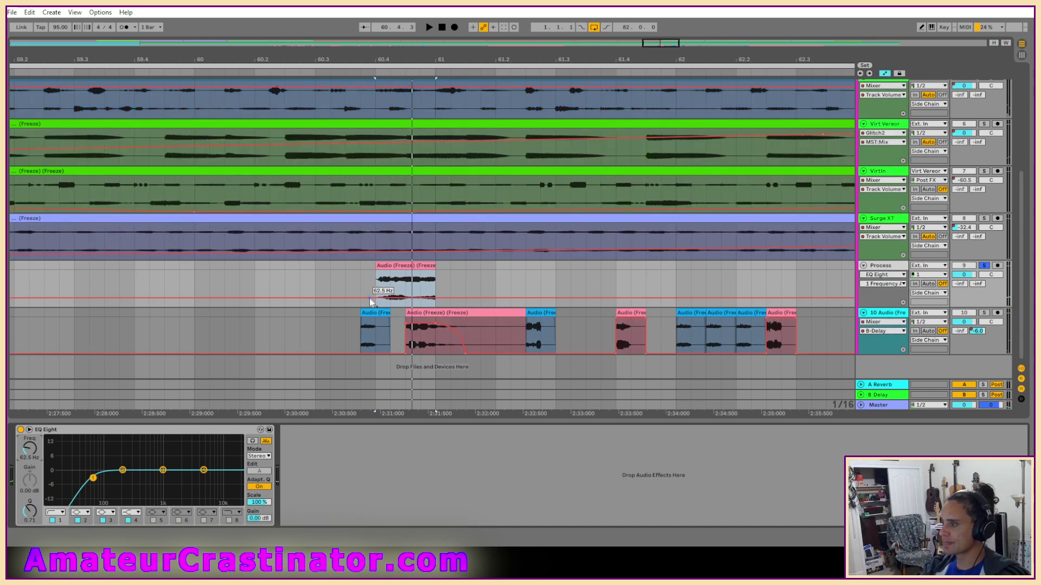
left_click(373, 297)
key("space")
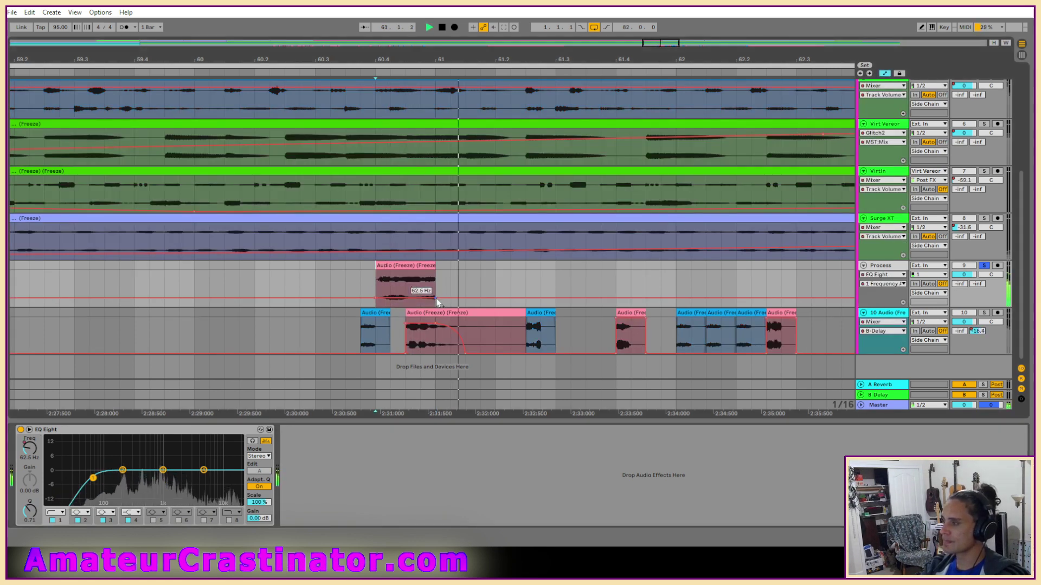
key("space")
key("space")
left_click_drag(436, 298, 436, 286)
key("space")
key("space")
key("space")
key("space")
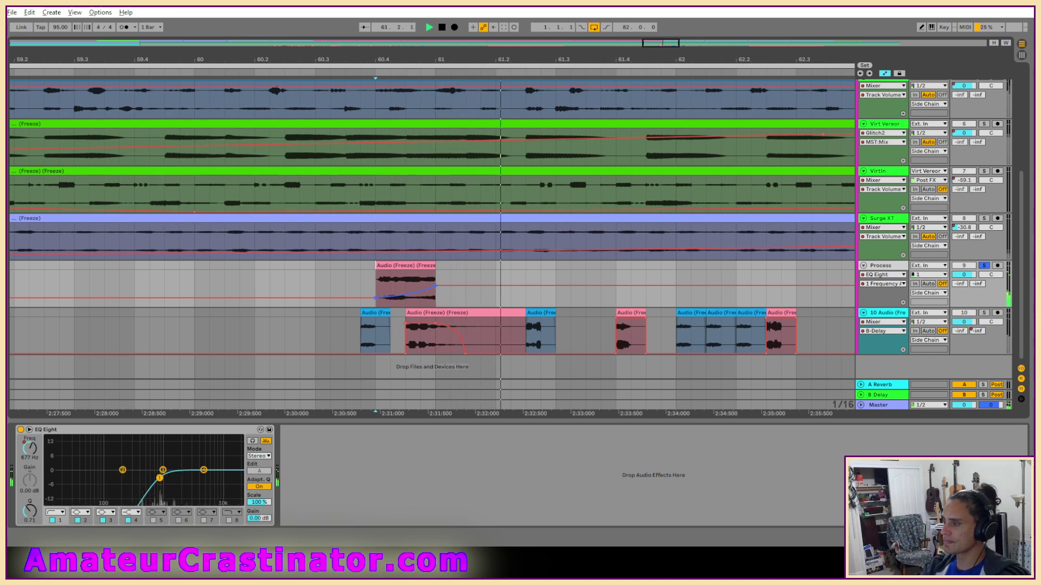
Raise the end point of the Process clip's filter sweep to 1.56 kHz and replay it
key("space")
key("space")
key("space")
left_click_drag(437, 291, 437, 288)
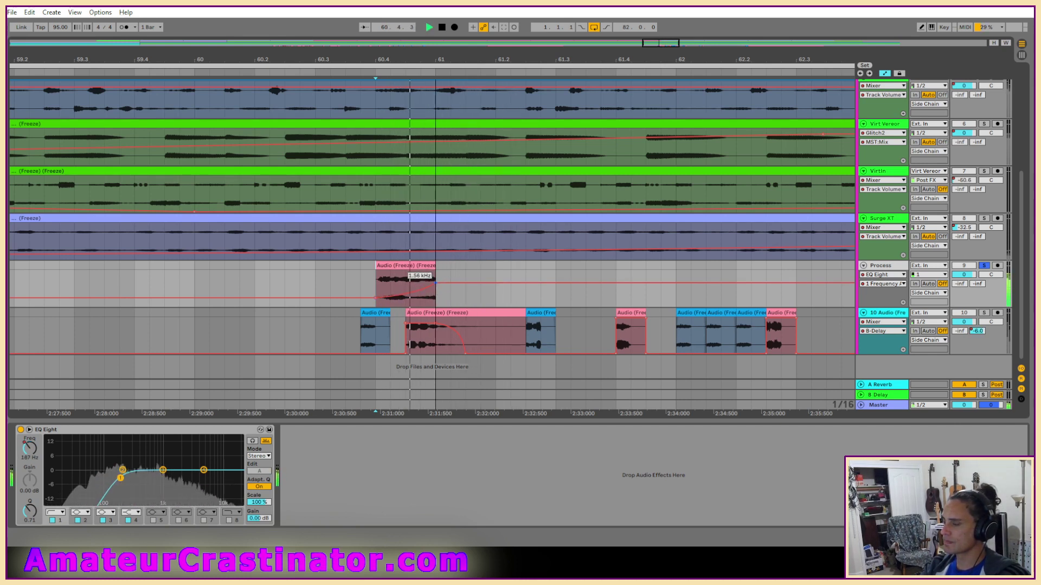
key("space")
key("space")
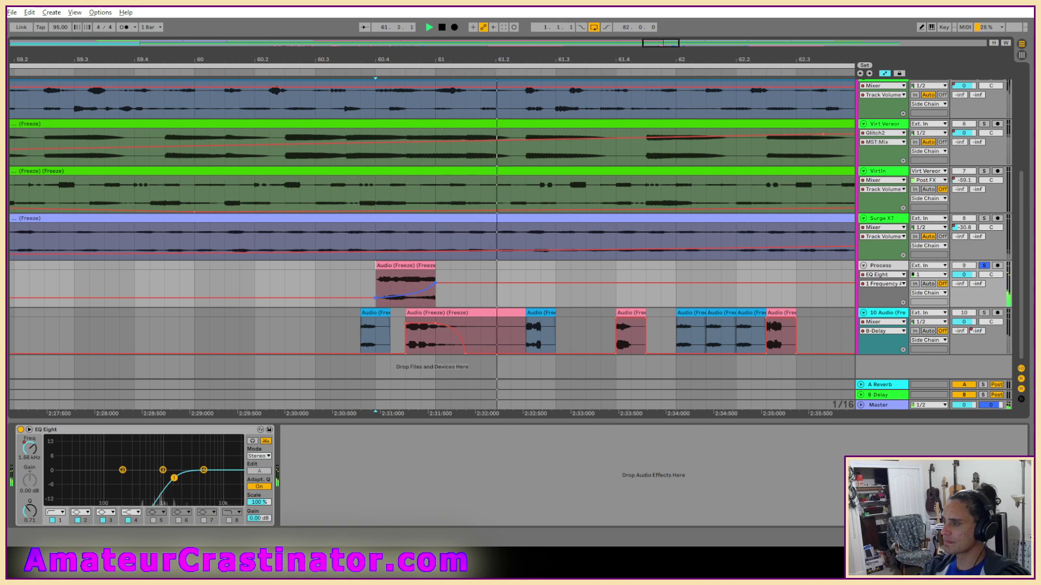
Lower the filter sweep's end point to about 1.39 kHz after replaying the Process clip
key("space")
key("space")
key("space")
key("space")
left_click_drag(436, 283, 435, 283)
key("space")
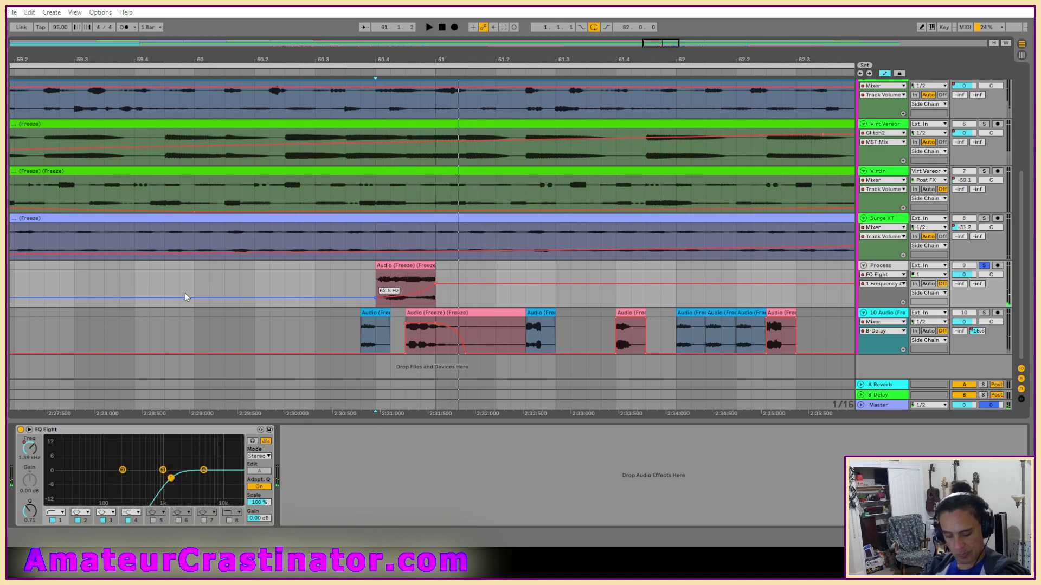
Insert FetDrive_x64 before EQ Eight on the Process track and play the clip
left_click(13, 491)
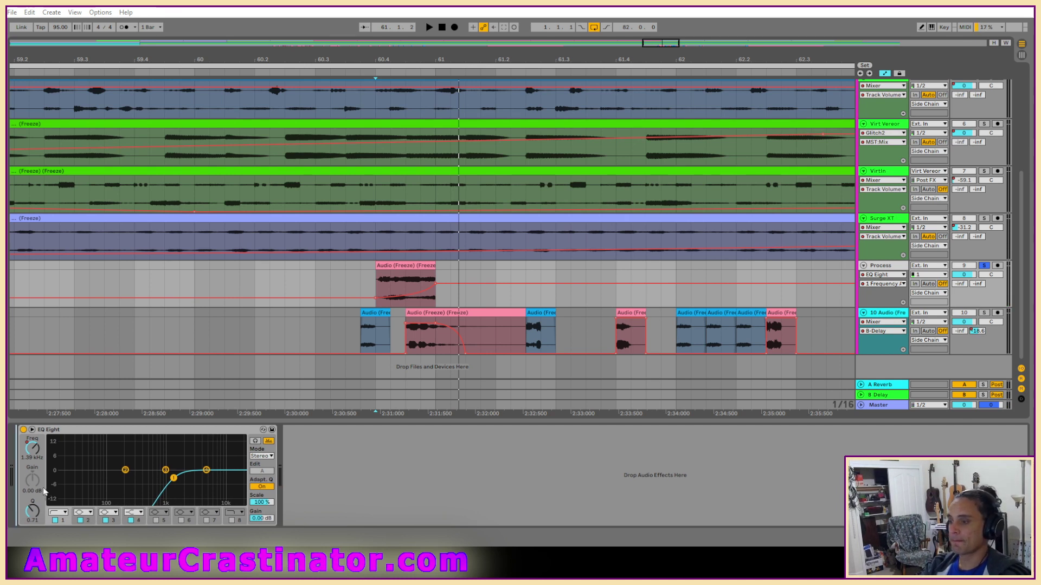
left_click_drag(19, 490, 19, 491)
key("space")
key("space")
key("space")
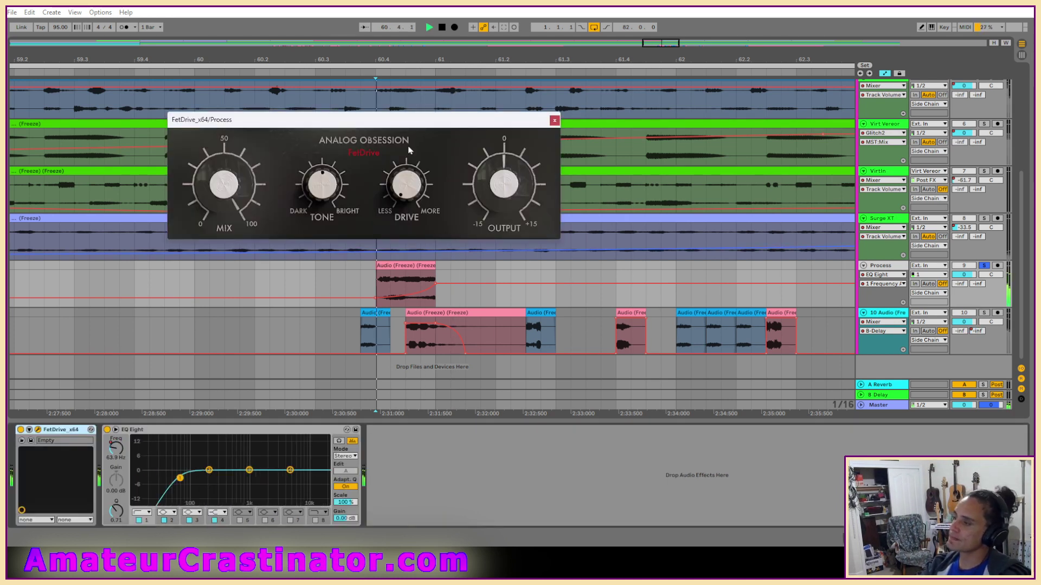
Turn FetDrive's tone towards bright and set its drive slightly below the middle while replaying the Process clip
left_click_drag(410, 188, 409, 115)
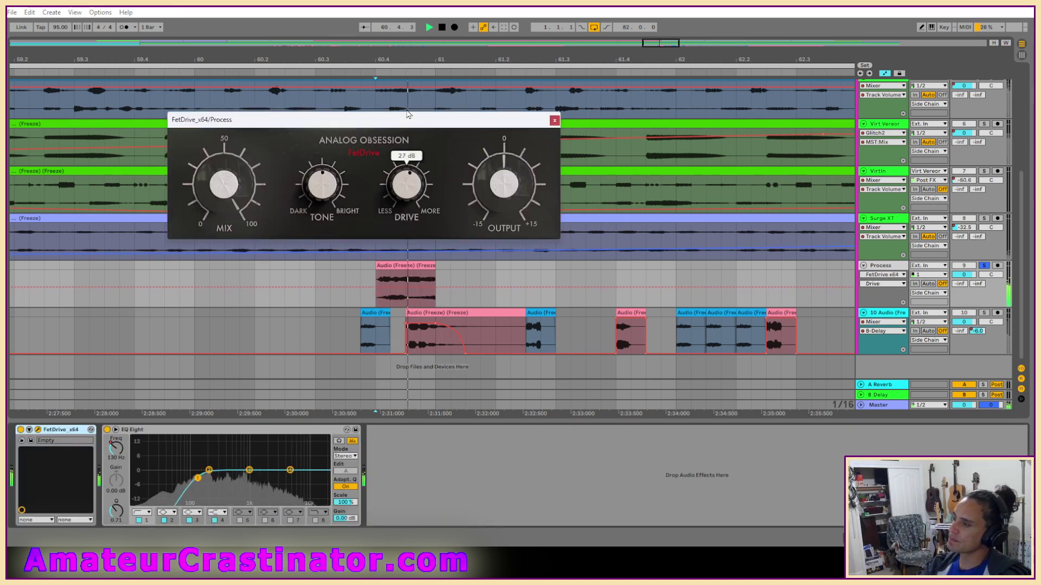
left_click_drag(332, 169, 337, 123)
key("space")
key("space")
key("space")
key("space")
left_click_drag(414, 185, 419, 214)
key("space")
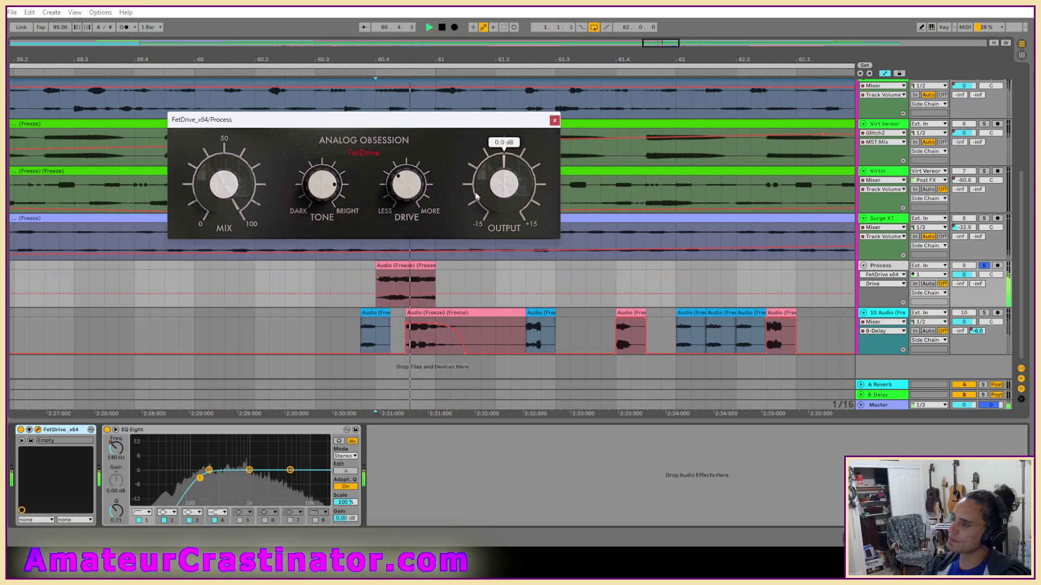
Compare the Process clip in the full mix with FetDrive and EQ Eight each bypassed and active
left_click_drag(393, 119, 590, 169)
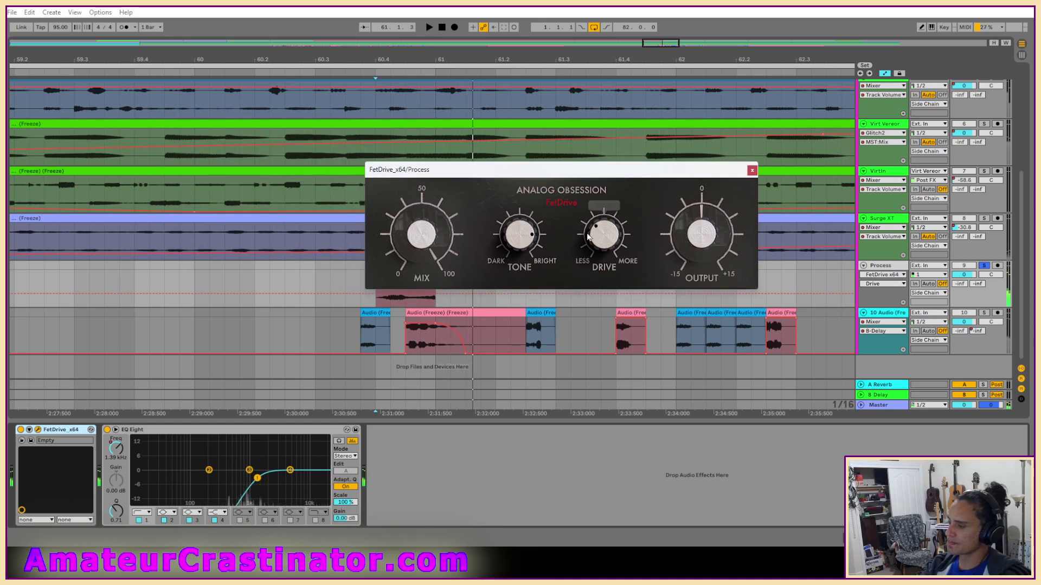
key("space")
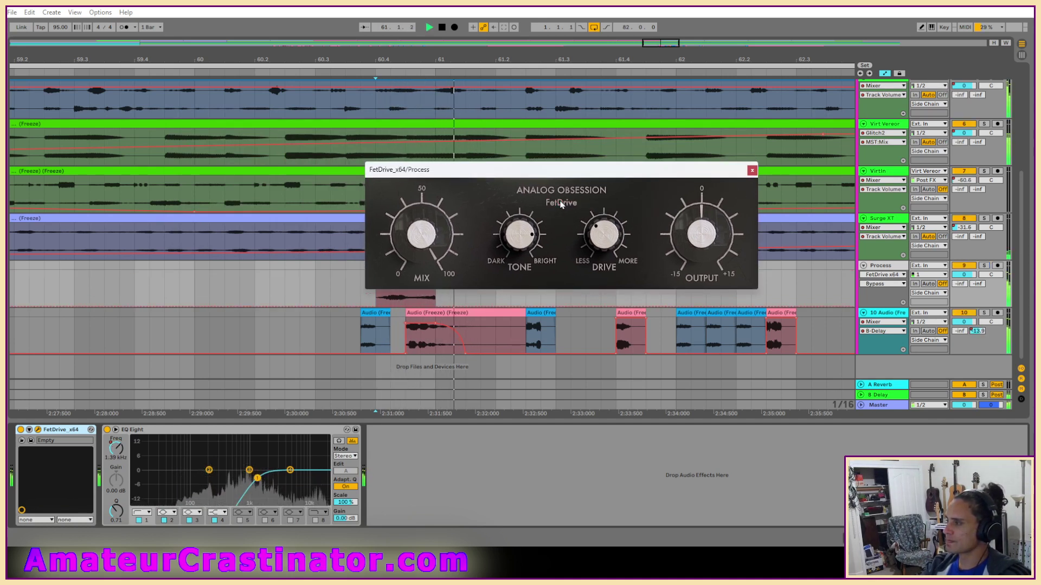
left_click(107, 430)
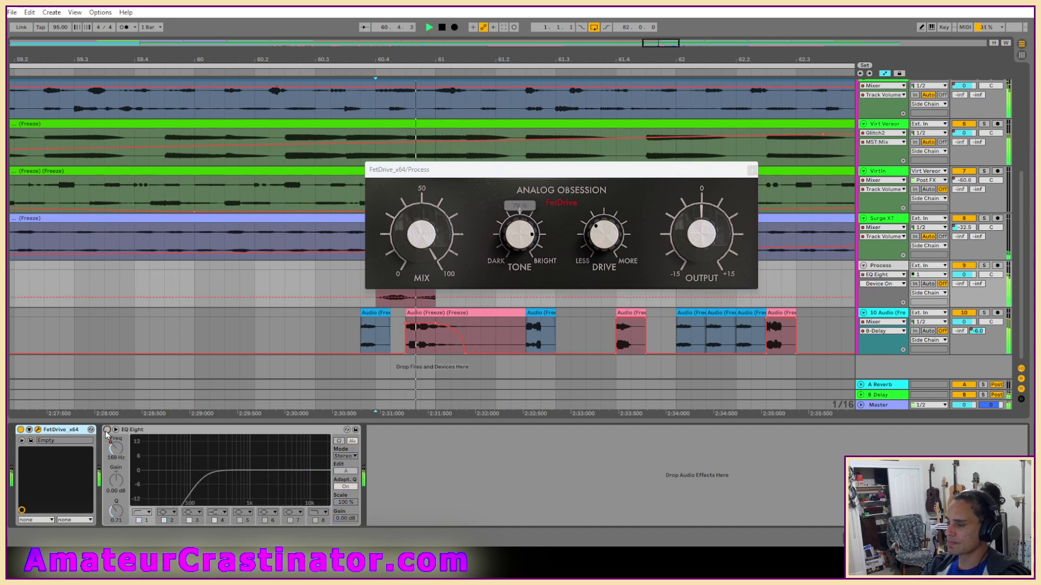
left_click(107, 430)
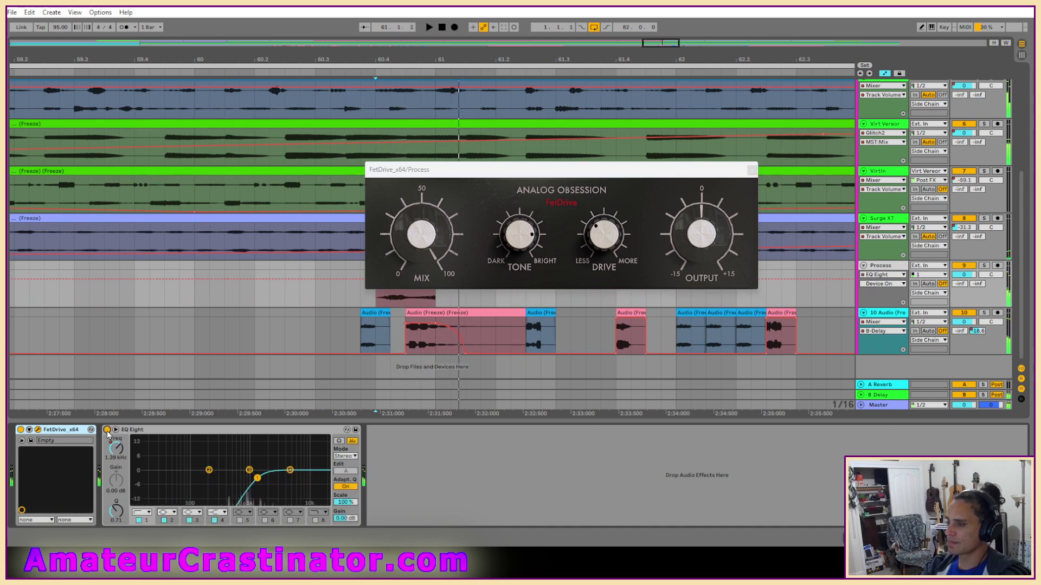
left_click(166, 432)
key("space")
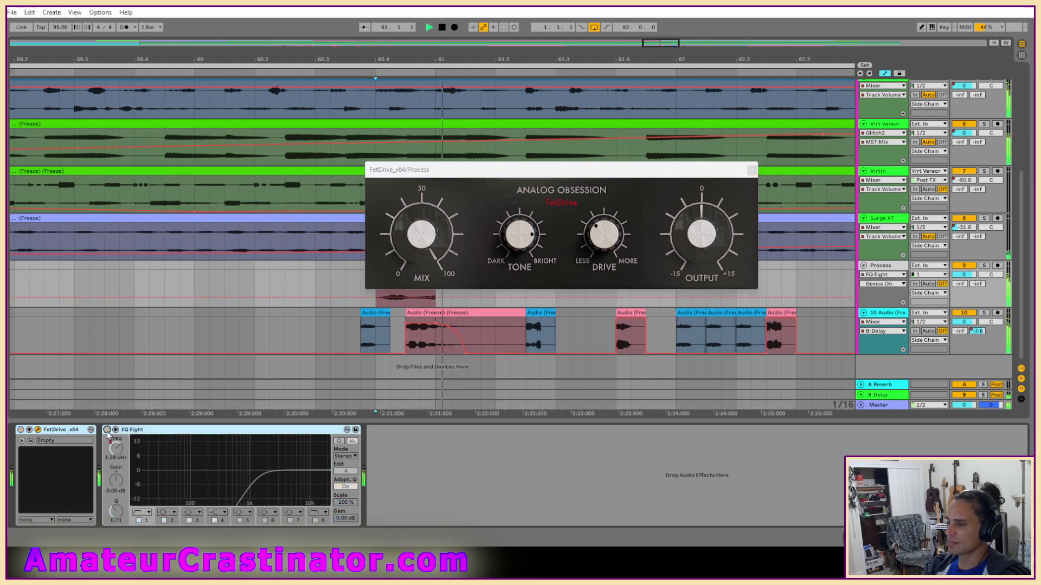
key("space")
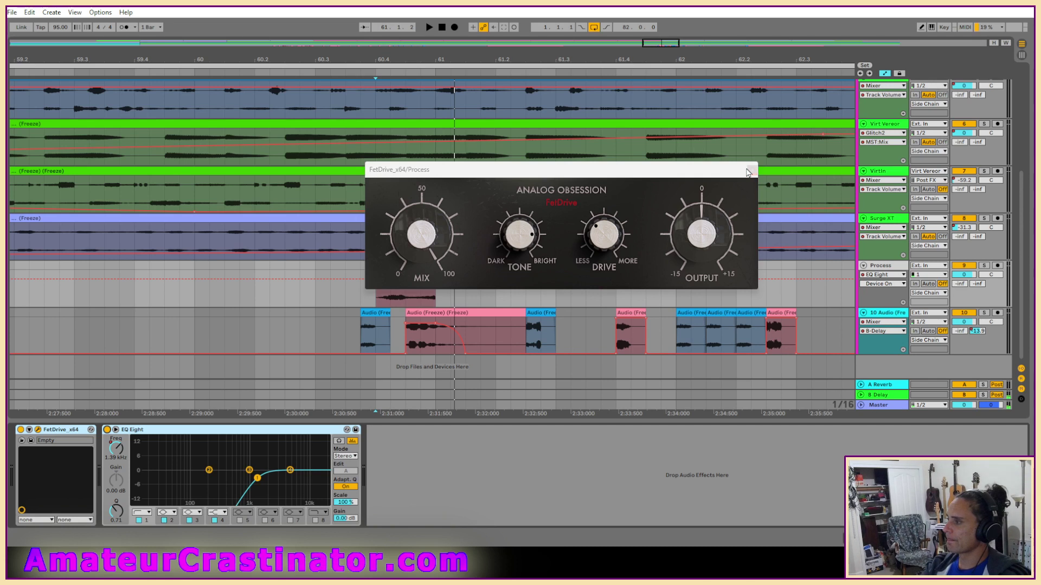
Automate FetDrive's Mix across the soloed Process clip, rising from about 30 % at its start to 100 % at its end
key("space")
key("space")
key("space")
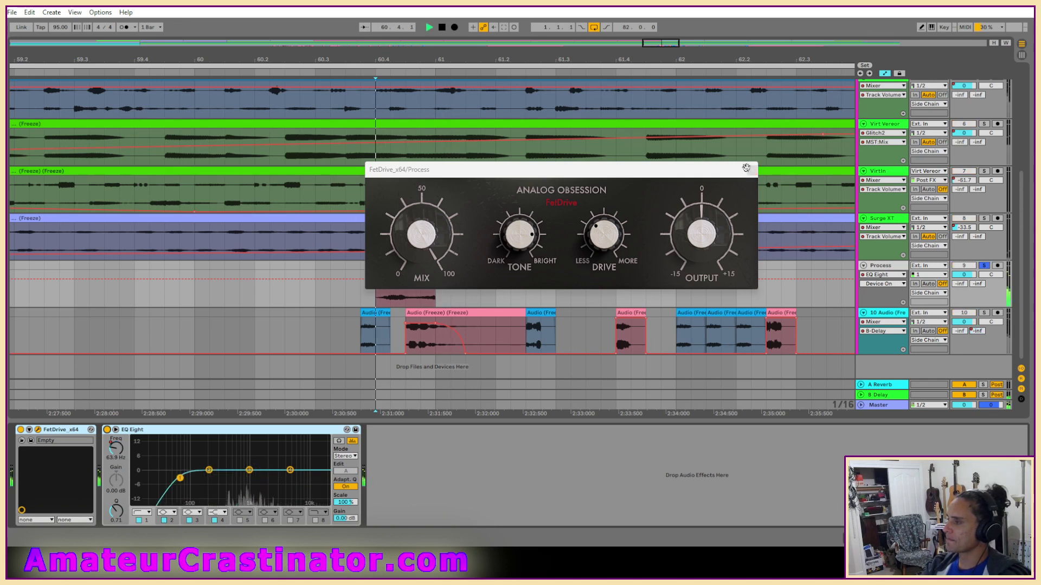
key("space")
left_click(422, 234)
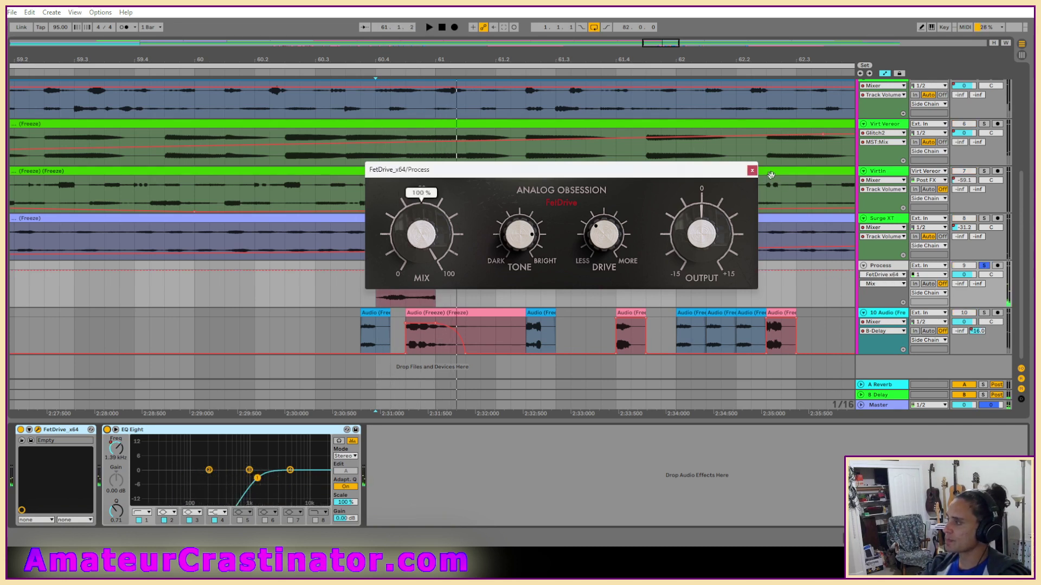
left_click(752, 172)
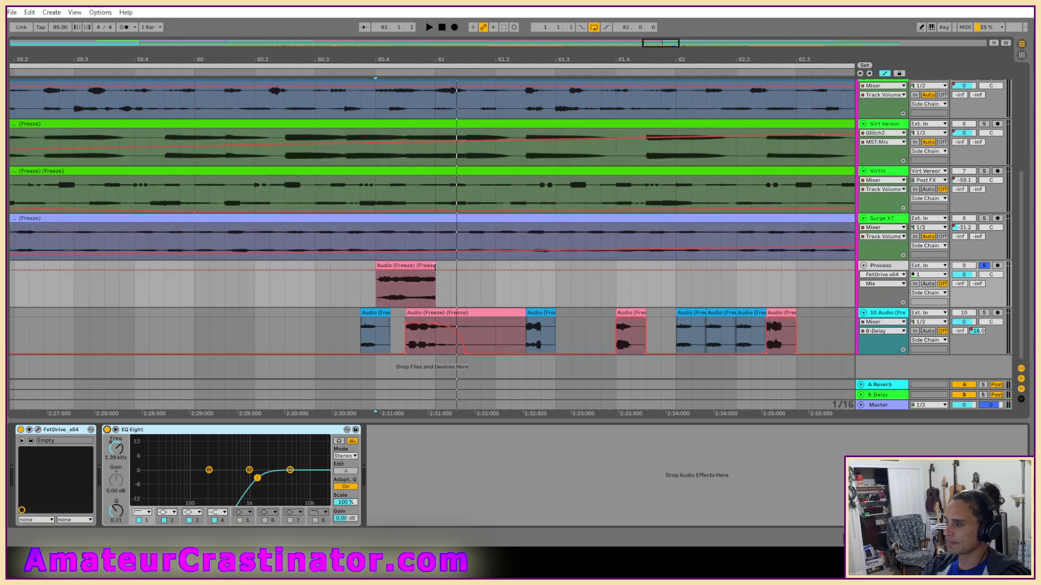
left_click_drag(373, 277, 375, 295)
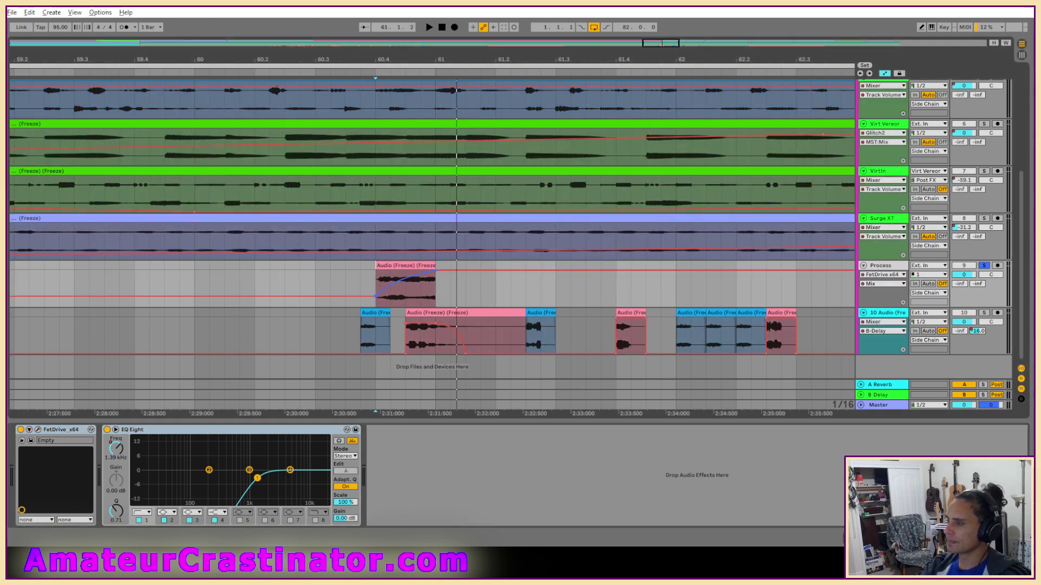
key("space")
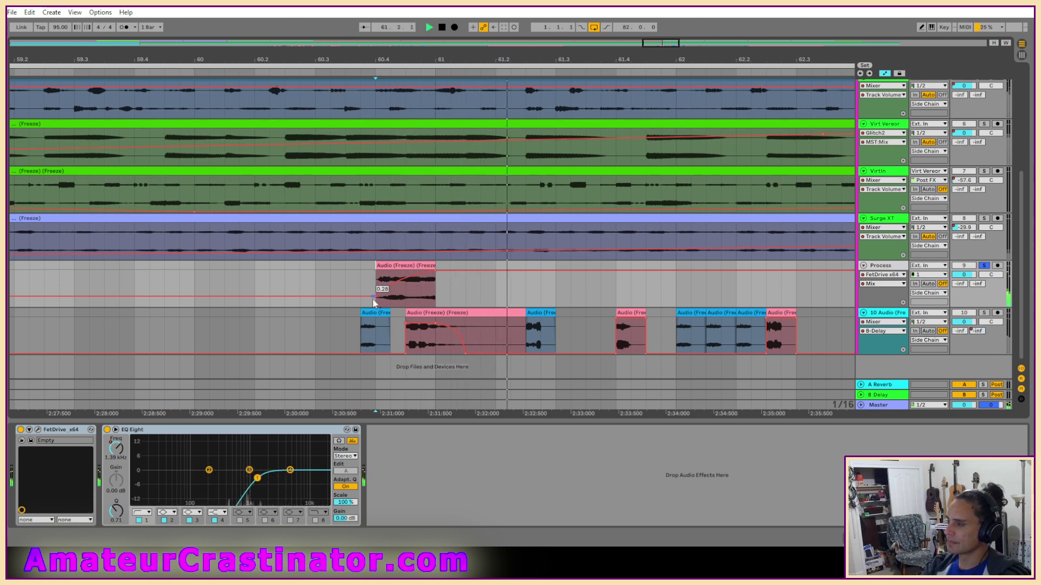
Replay the soloed Process clip with its FetDrive Mix automation
key("space")
key("space")
key("space")
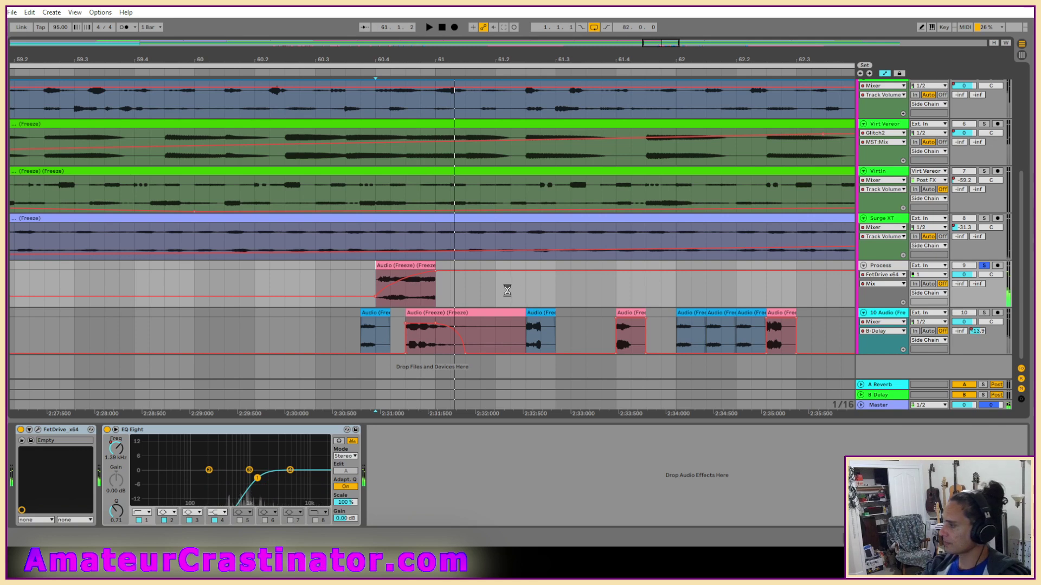
Hide the automation lanes and freeze the Process track
key("a")
scroll(551, 265, "down", 2)
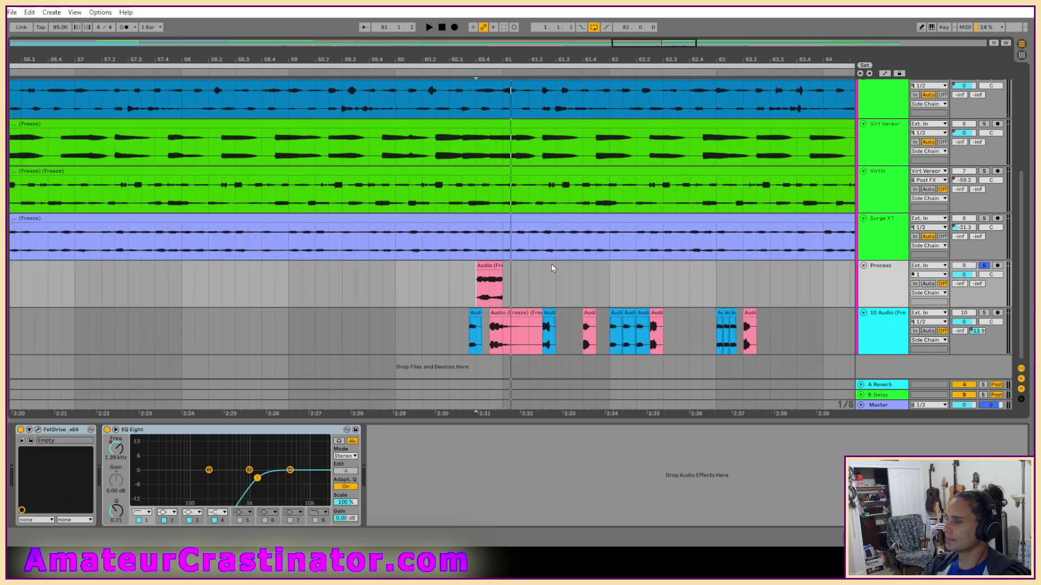
scroll(545, 265, "right", 1)
right_click(873, 273)
left_click(896, 324)
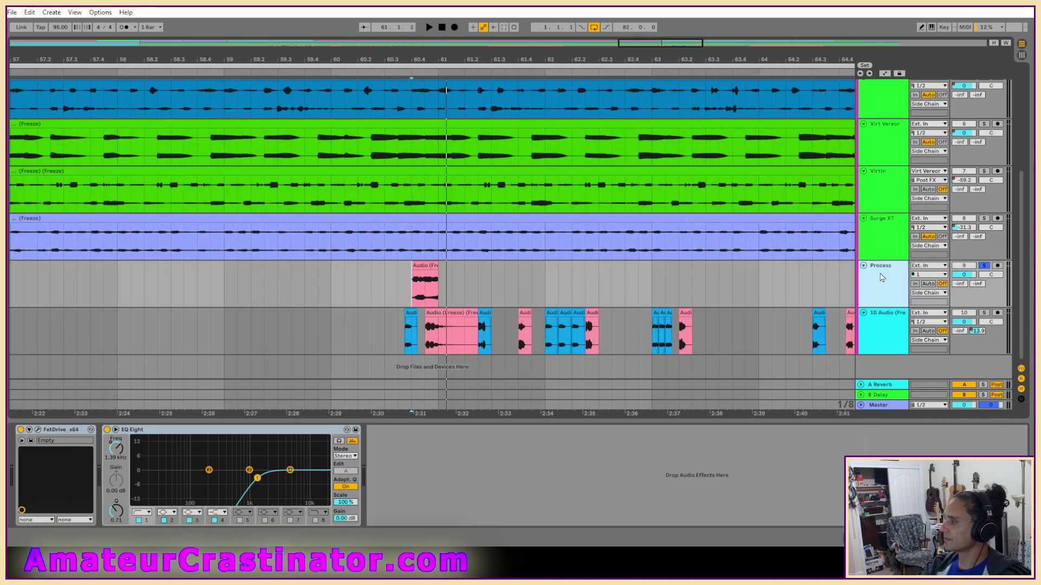
right_click(870, 281)
left_click(893, 342)
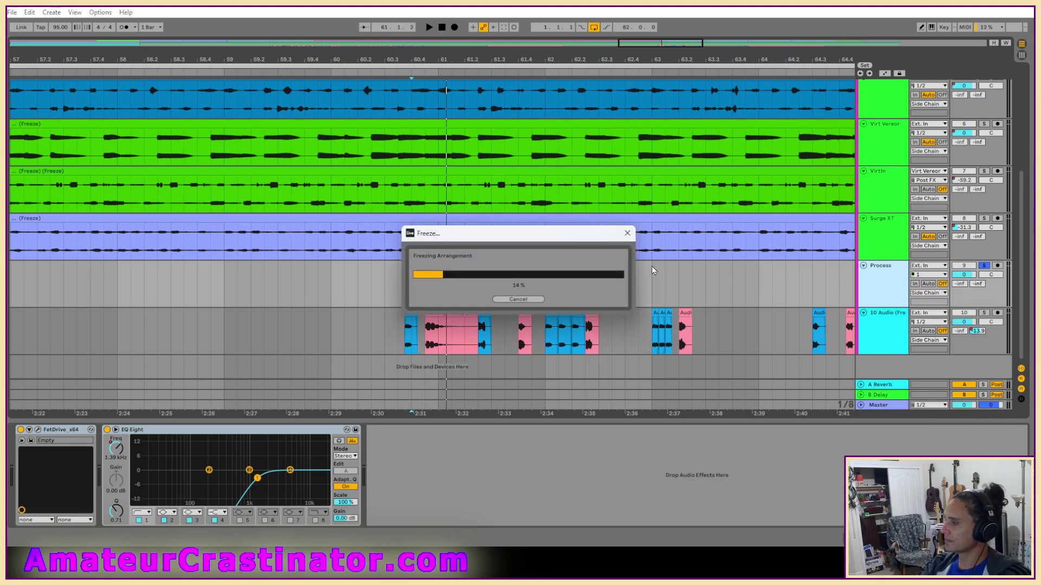
scroll(610, 337, "up", 2)
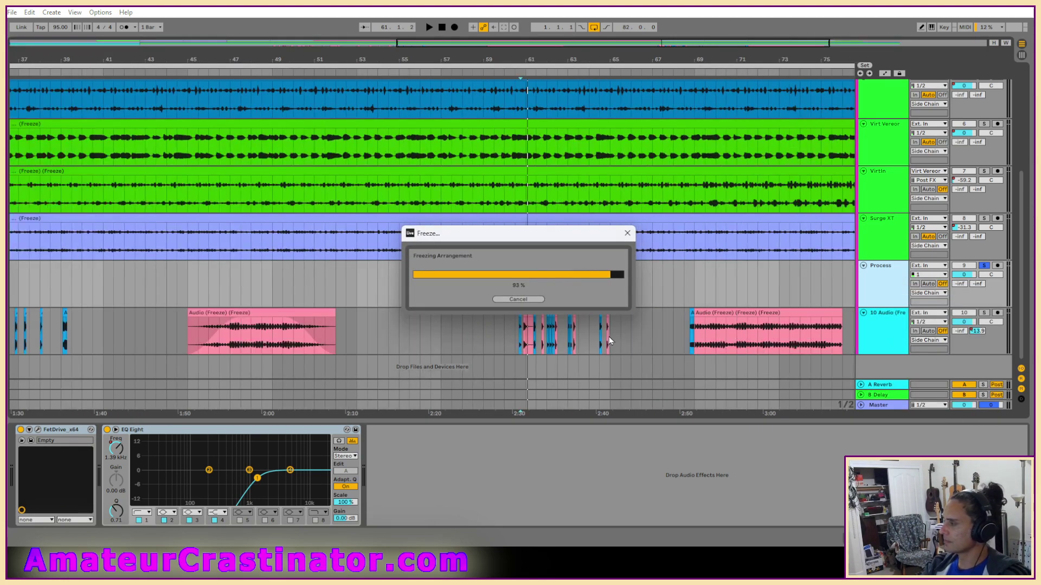
scroll(626, 317, "up", 2)
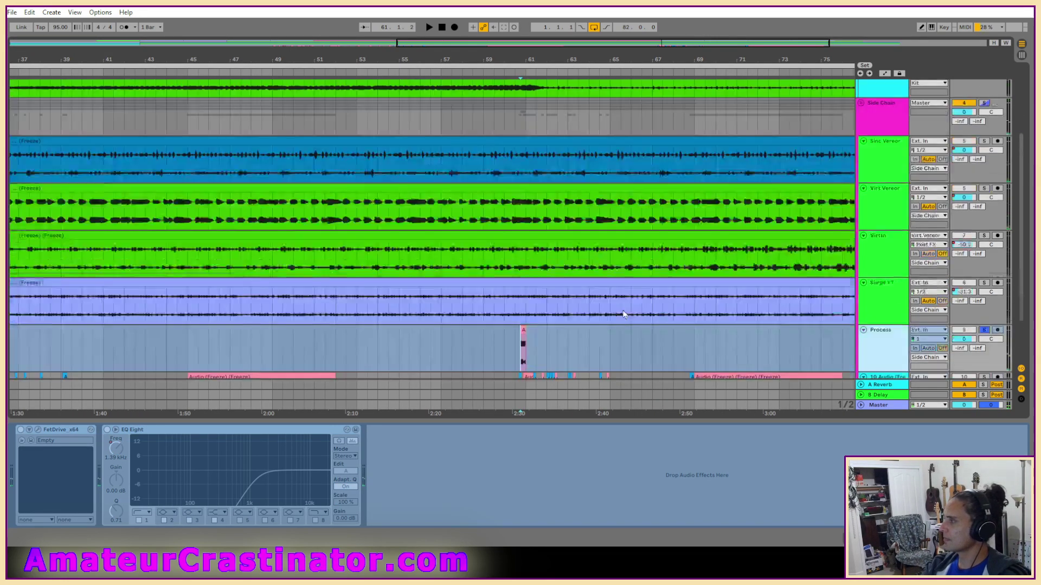
Insert a new audio track directly below the 10 Audio track
scroll(624, 313, "down", 2)
left_click(881, 343)
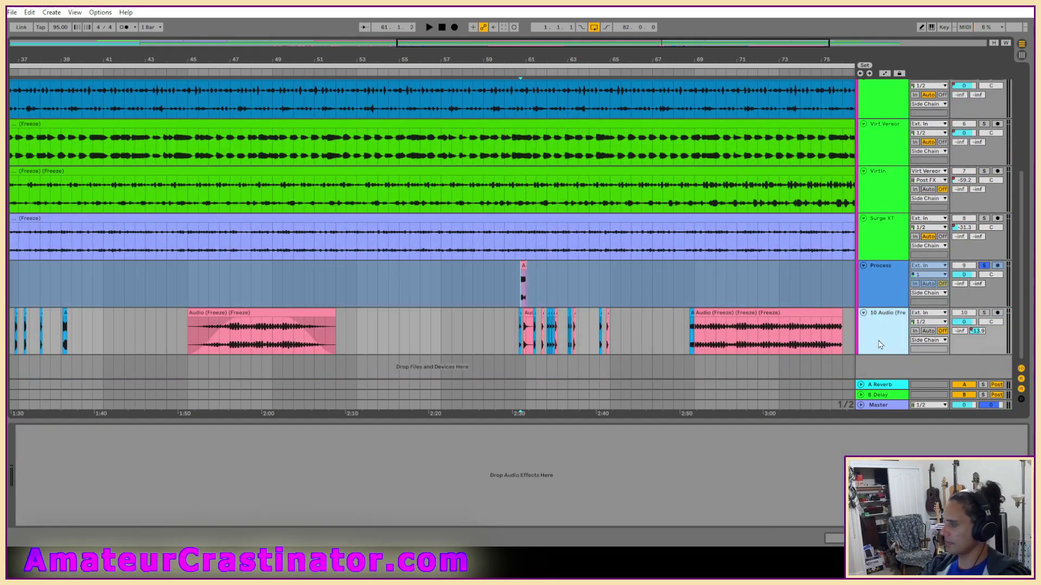
key("ctrl+t")
scroll(541, 340, "up", 6)
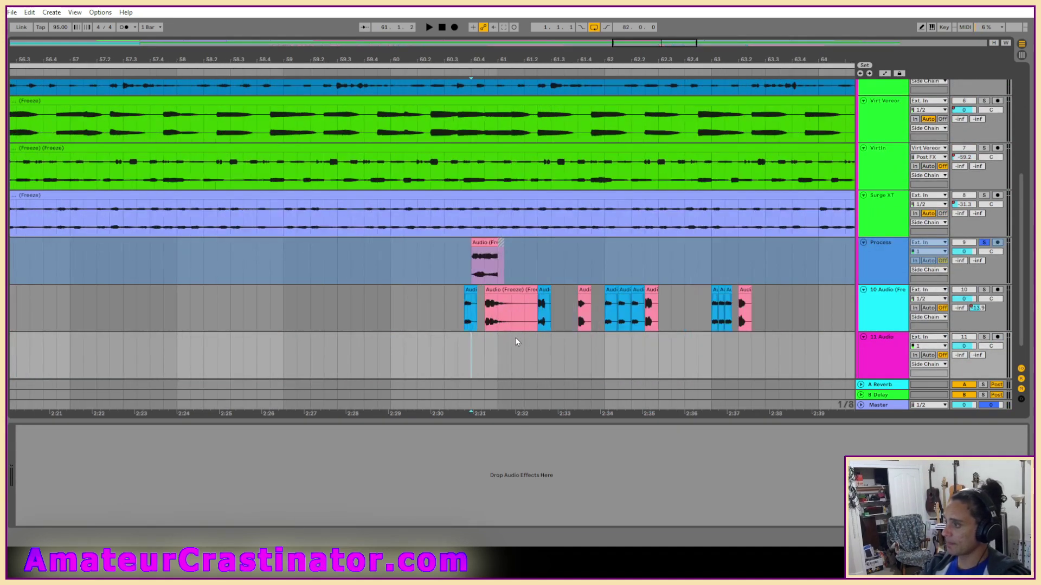
Flatten the frozen Process track and move its rendered clip at 60.4 onto the new 11 Audio track
right_click(886, 254)
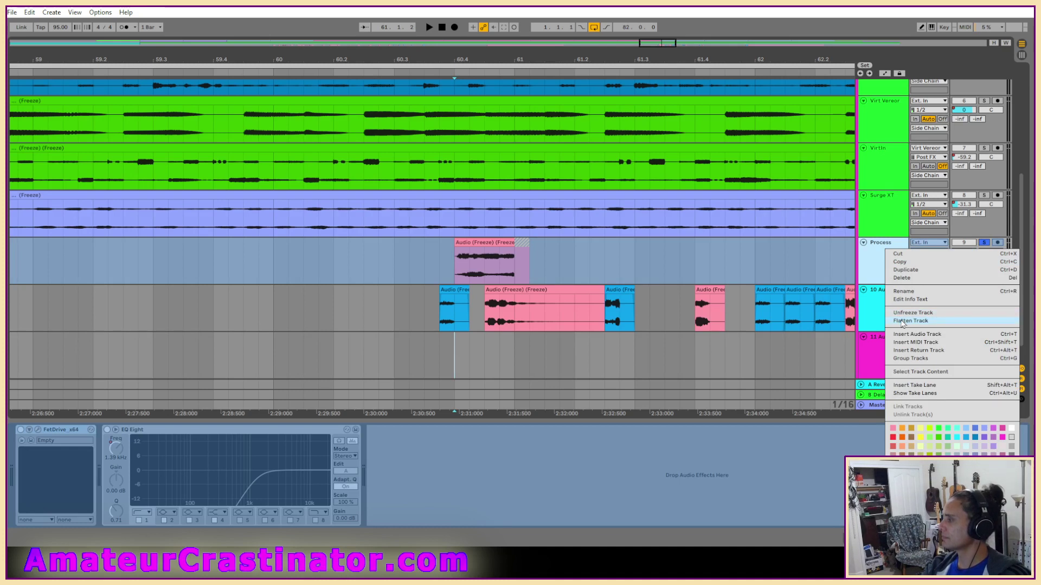
left_click(900, 321)
left_click_drag(487, 240, 471, 318)
Delete the part of track 10's short blue clip after 60.4 and the leftover Process clip at bar 61
scroll(464, 281, "up", 3)
left_click(482, 319)
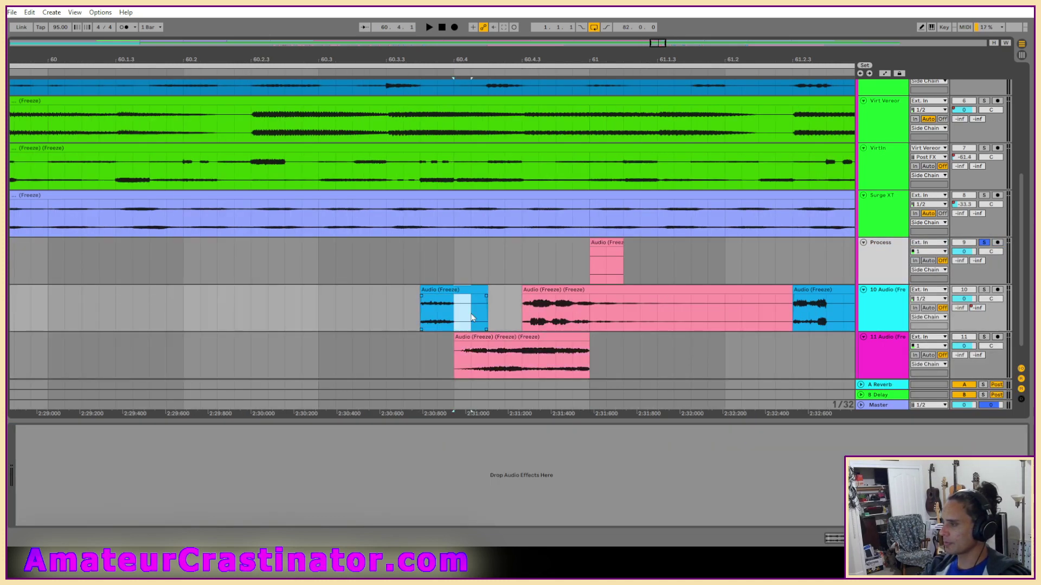
key("Delete")
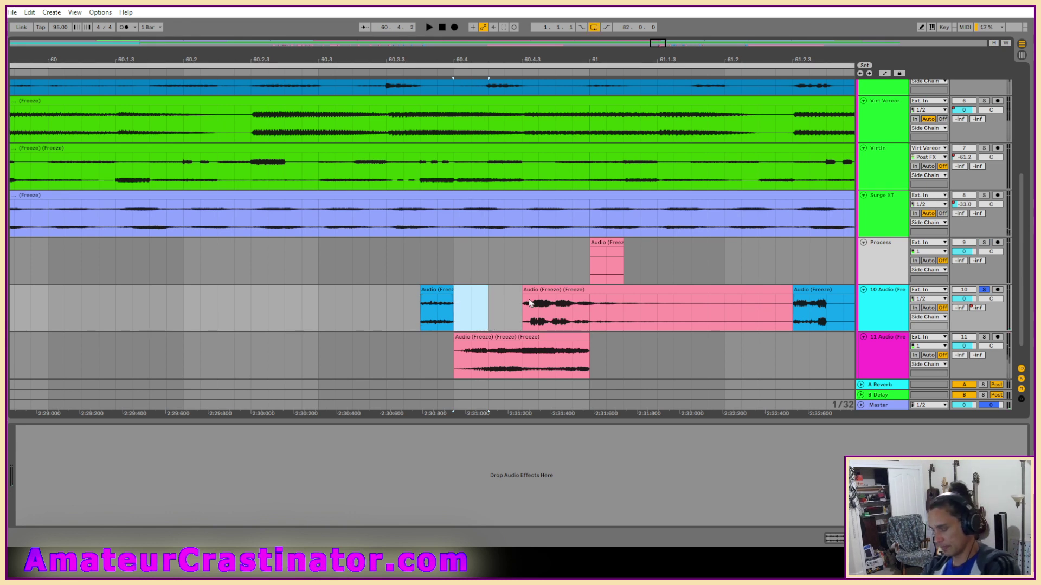
left_click(616, 241)
left_click(616, 242)
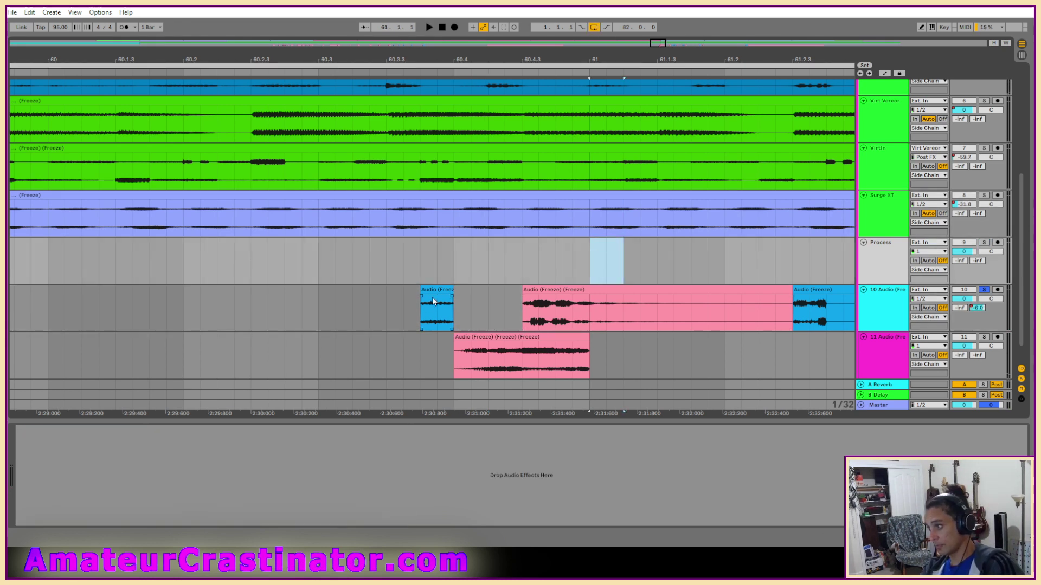
Move the short blue clip just before 60.4 from track 10 to Process and play it, restarting from 60.3
left_click_drag(433, 301, 440, 278)
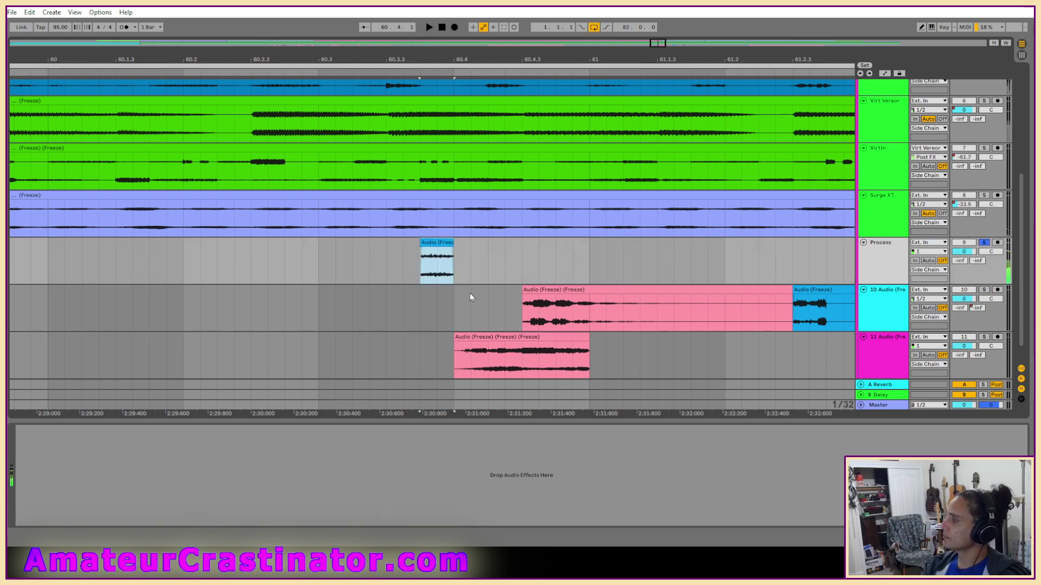
key("space")
left_click(319, 265)
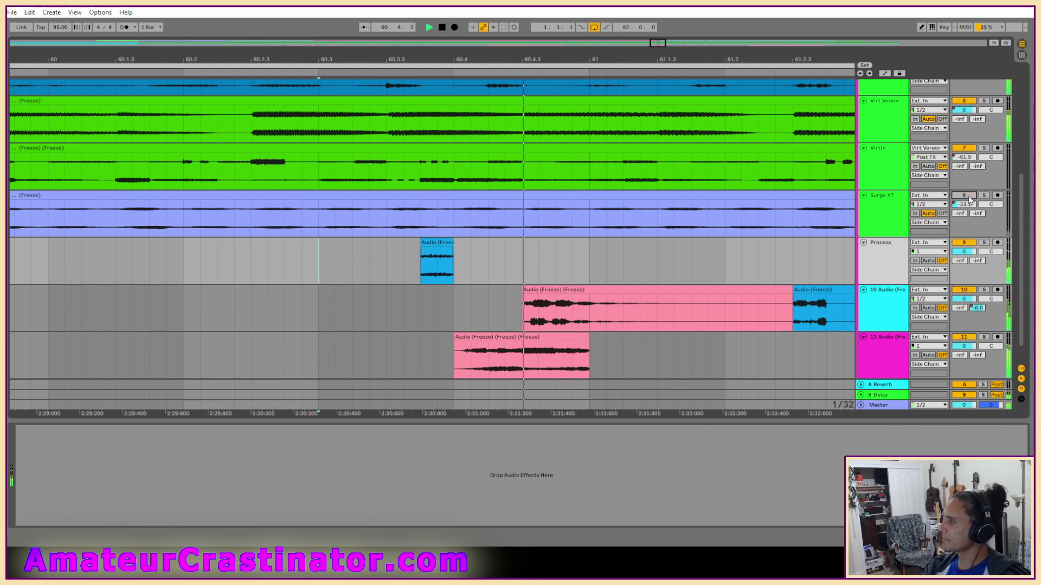
Compare the full mix with Process muted and active, and delete the short blue clip from the Process track
key("space")
key("space")
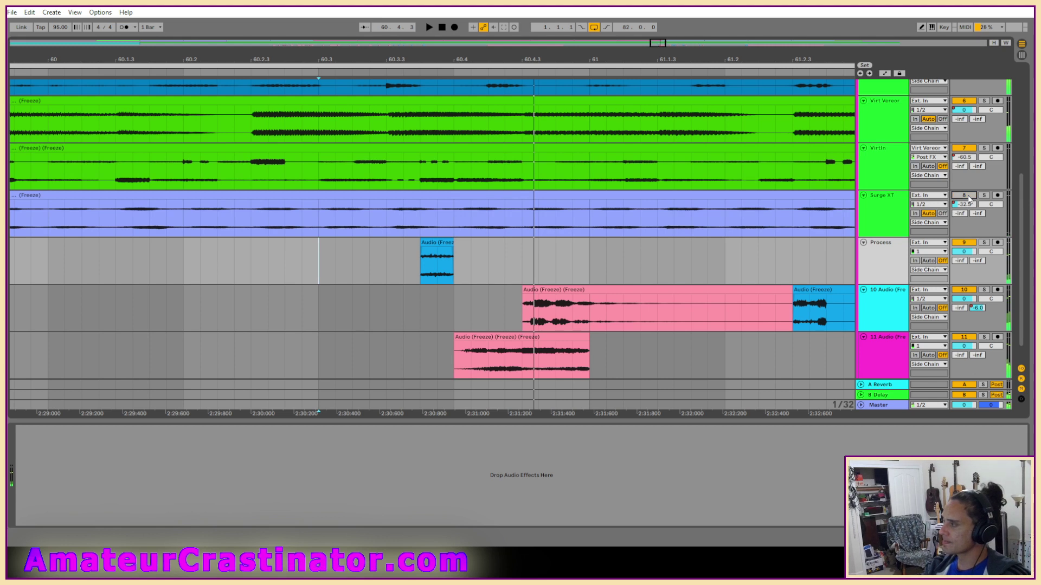
key("space")
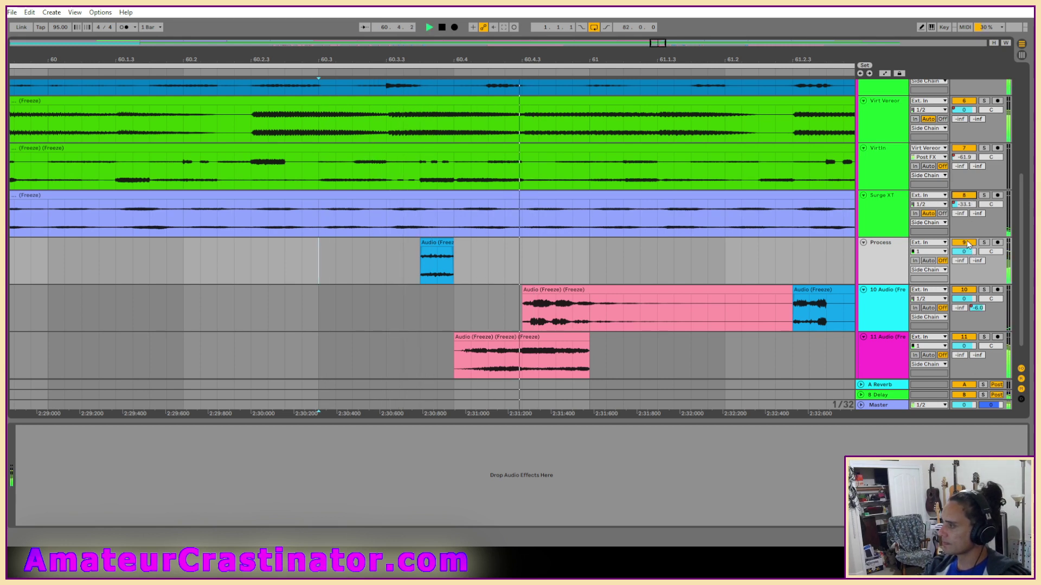
key("space")
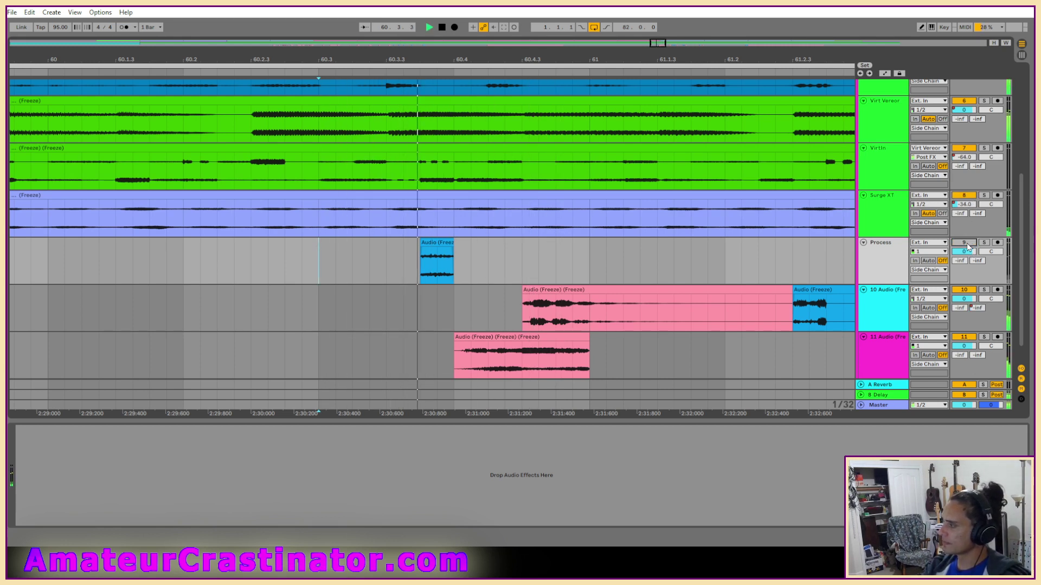
key("space")
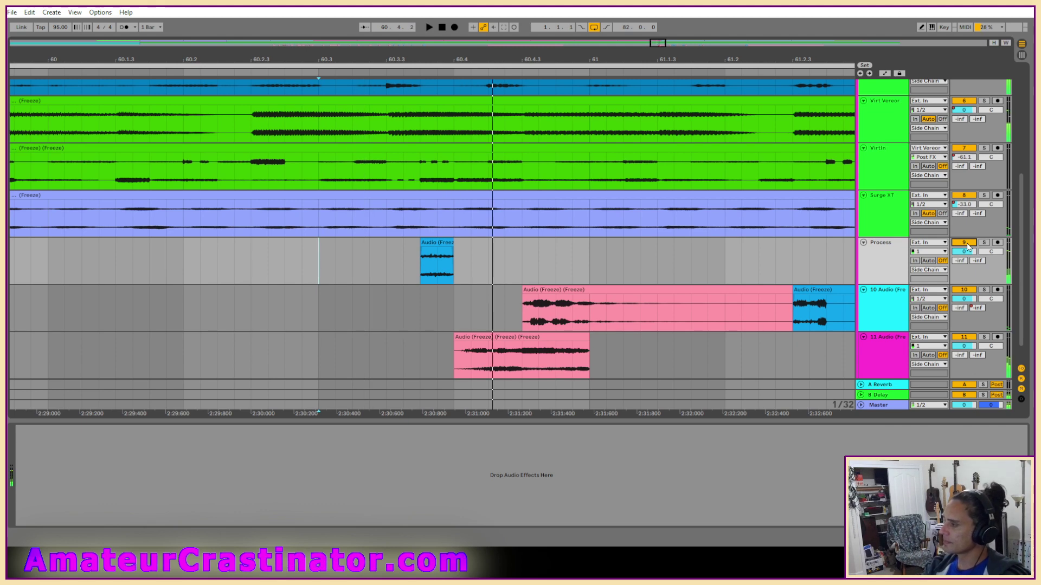
left_click_drag(547, 265, 410, 260)
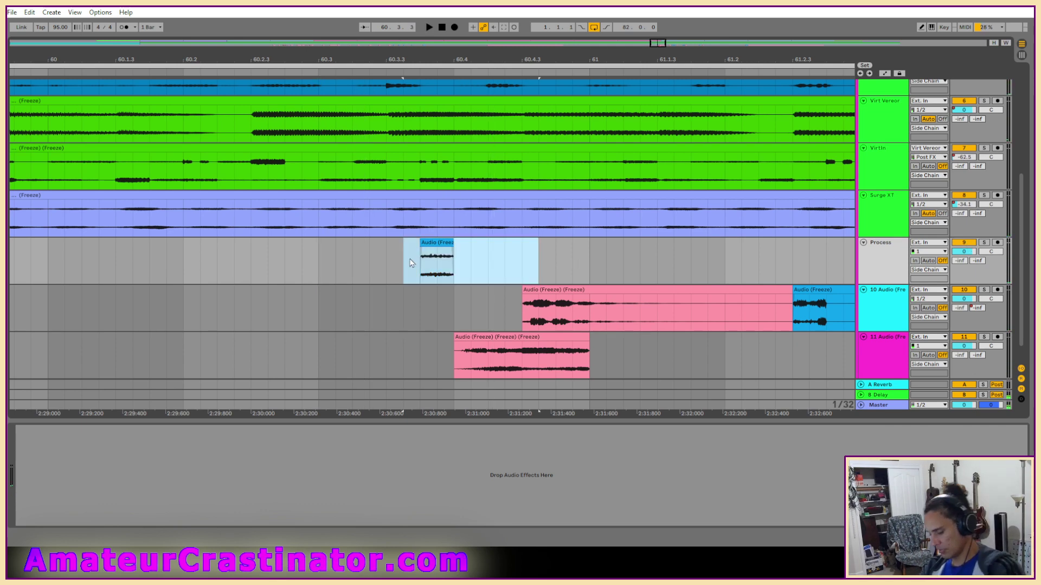
key("w")
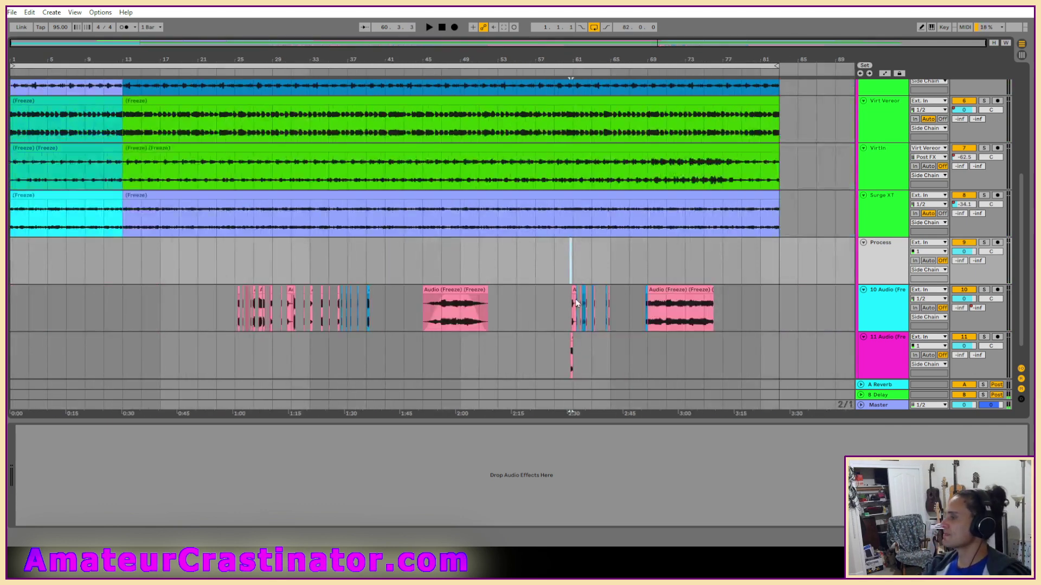
Audition the short blue clip at 68.4 on the 10 Audio track in solo, unsolo the track and show the whole arrangement
scroll(632, 309, "up", 10)
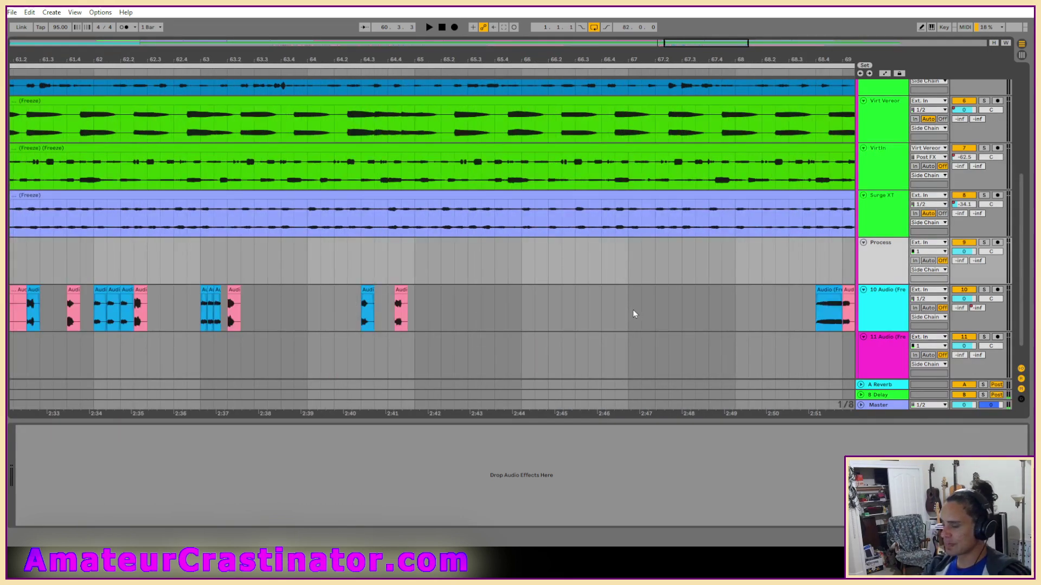
scroll(634, 314, "right", 5)
key("s")
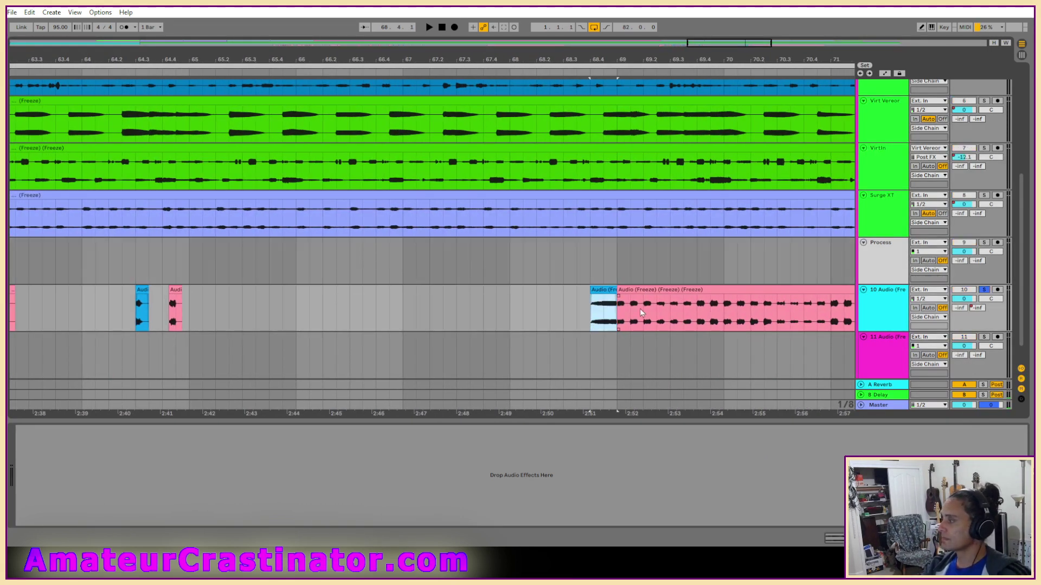
key("ctrl+space")
key("ctrl+space")
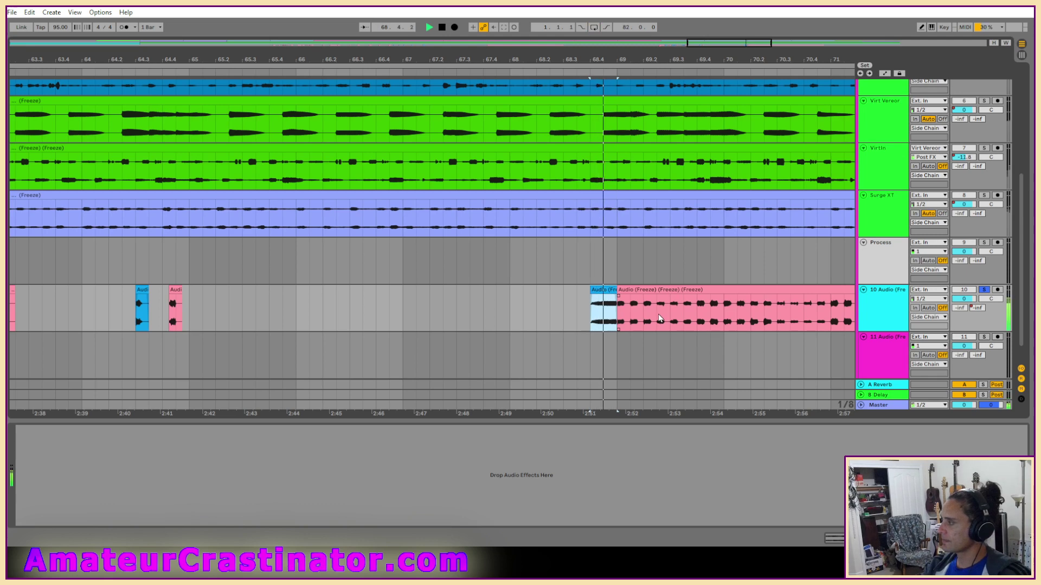
key("space")
key("ctrl+l")
key("s")
key("w")
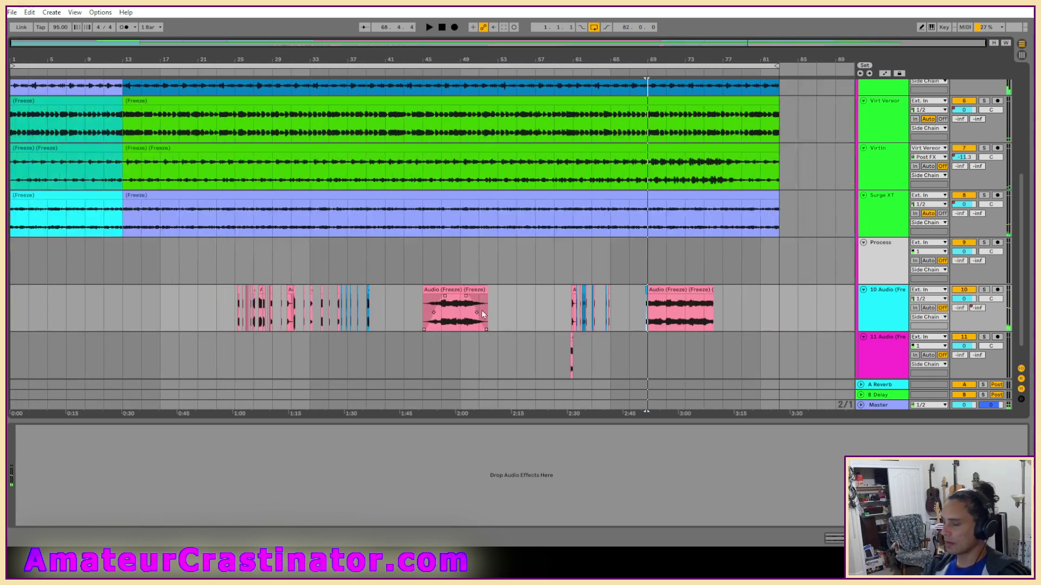
key("alt+Tab")
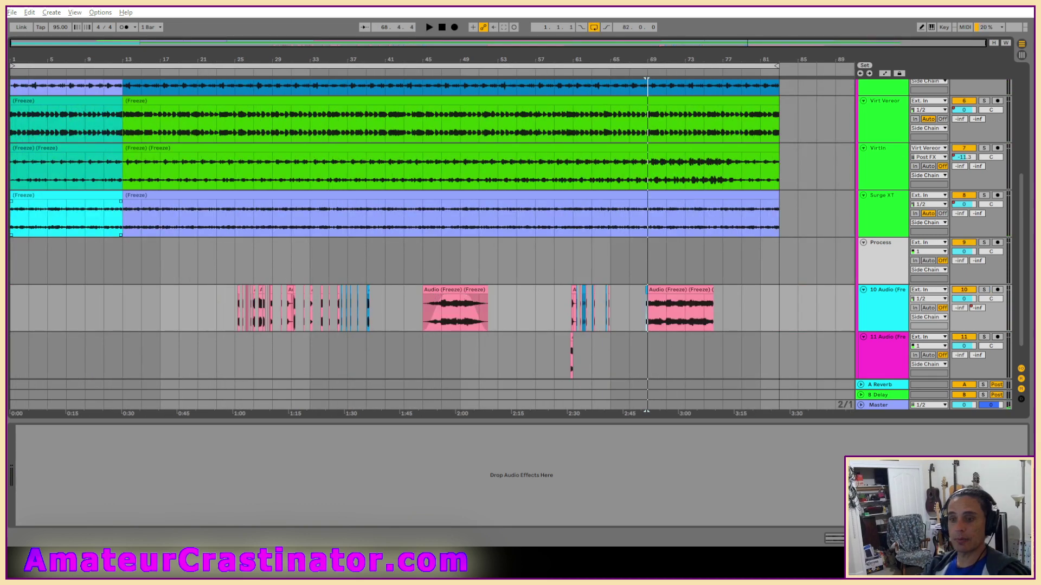